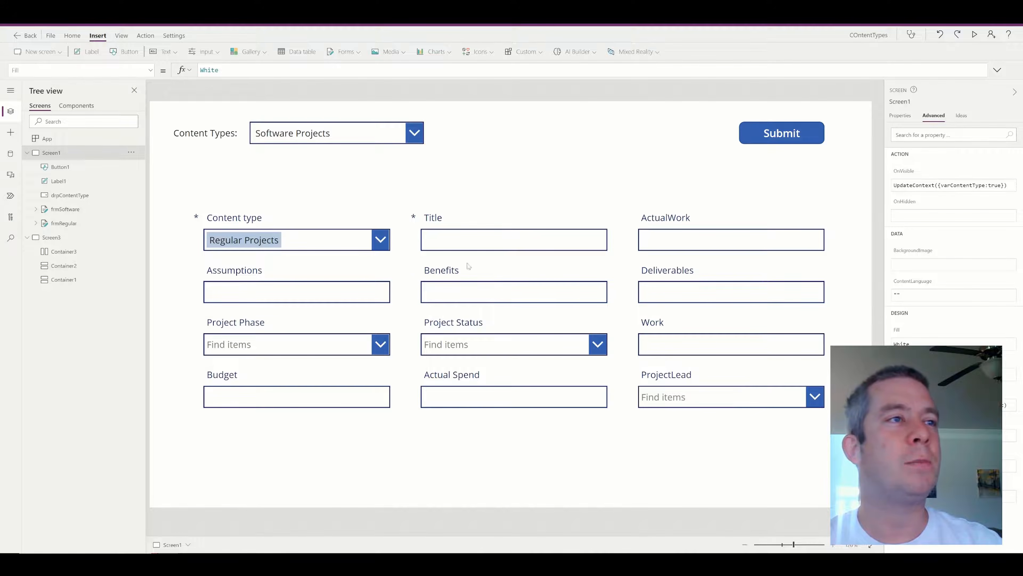
Switch the form's content type to Regular Projects, then to Software Projects to show its fields.
left_click(344, 131, "alt")
left_click(337, 153, "alt")
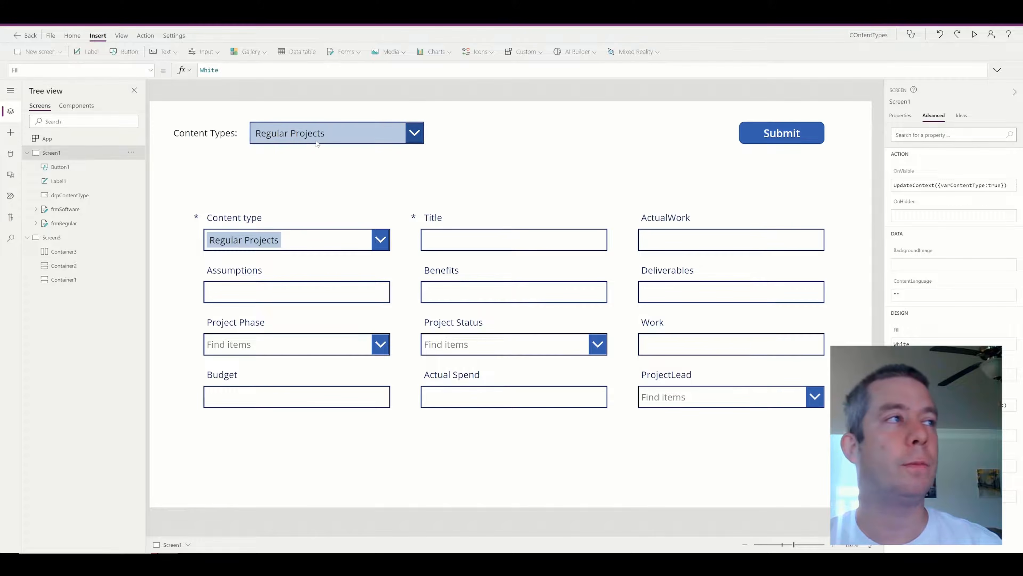
left_click(296, 139, "alt")
left_click(291, 177, "alt")
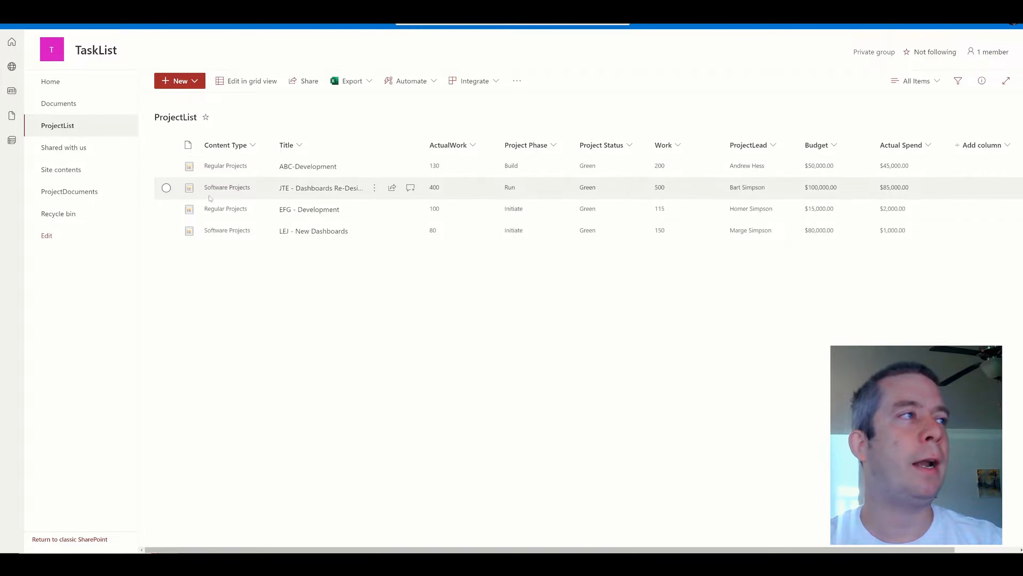
left_click(180, 81)
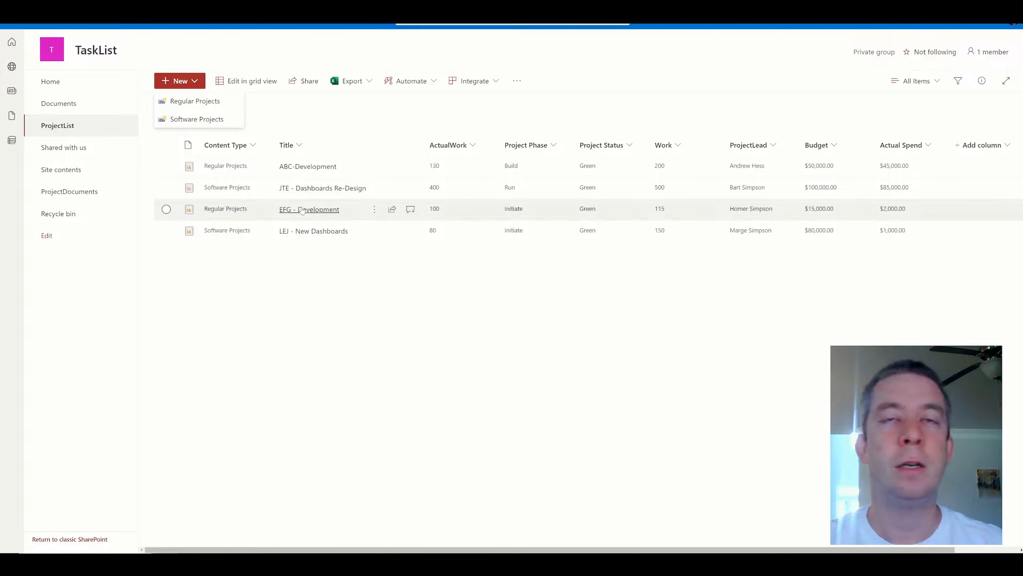
left_click(427, 336)
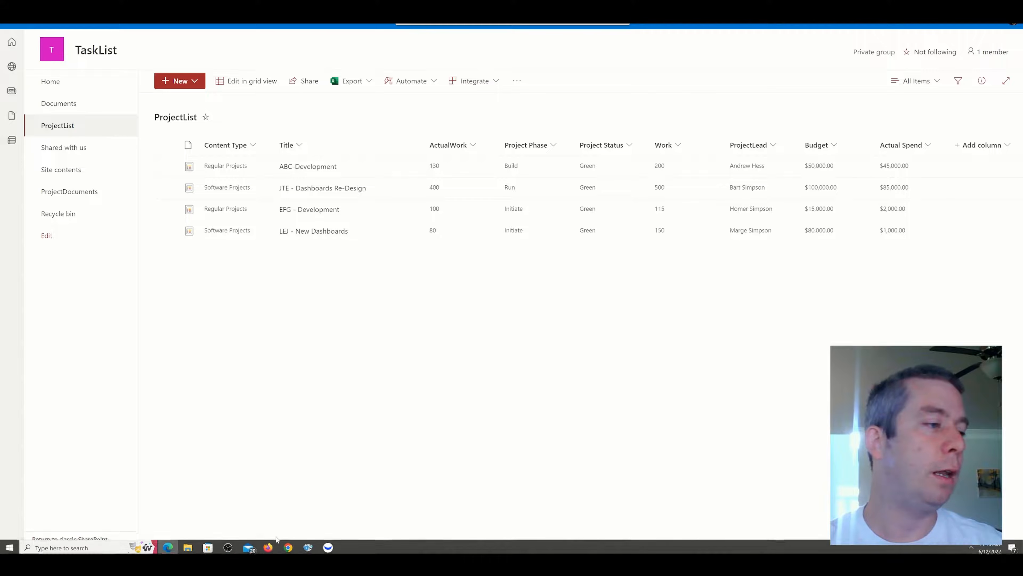
Preview the Project Dashboard Template, 5 Best Project Management Dashboards and Project Management Dashboard image examples.
mouse_move(269, 552)
left_click(266, 500)
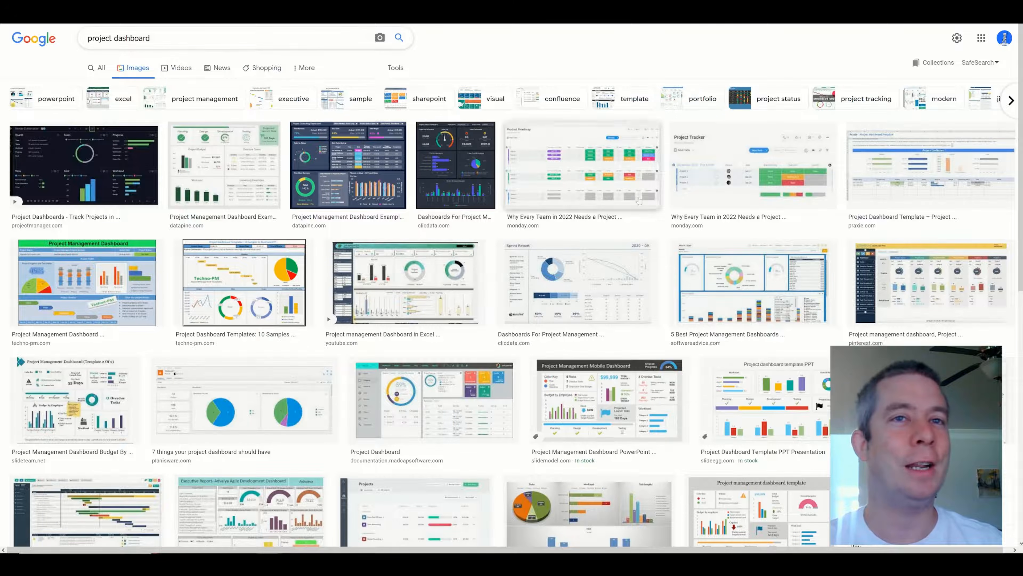
left_click(882, 177)
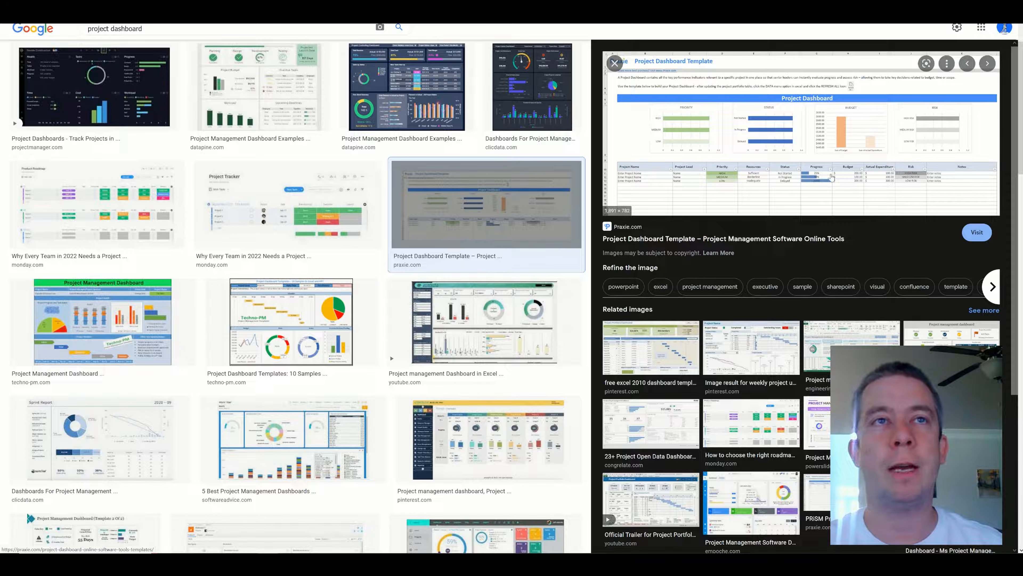
scroll(300, 236, "down", 5)
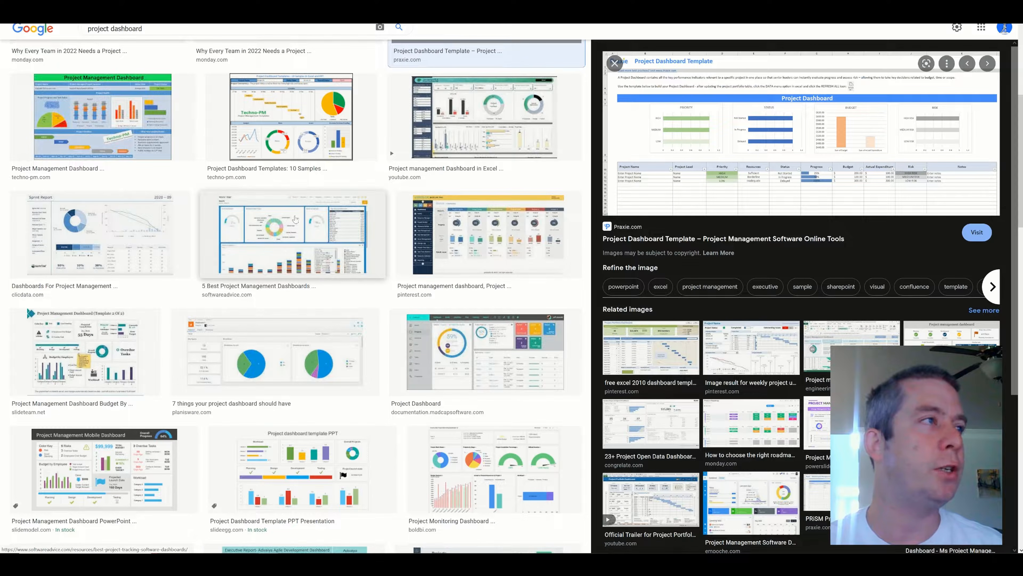
left_click(300, 235)
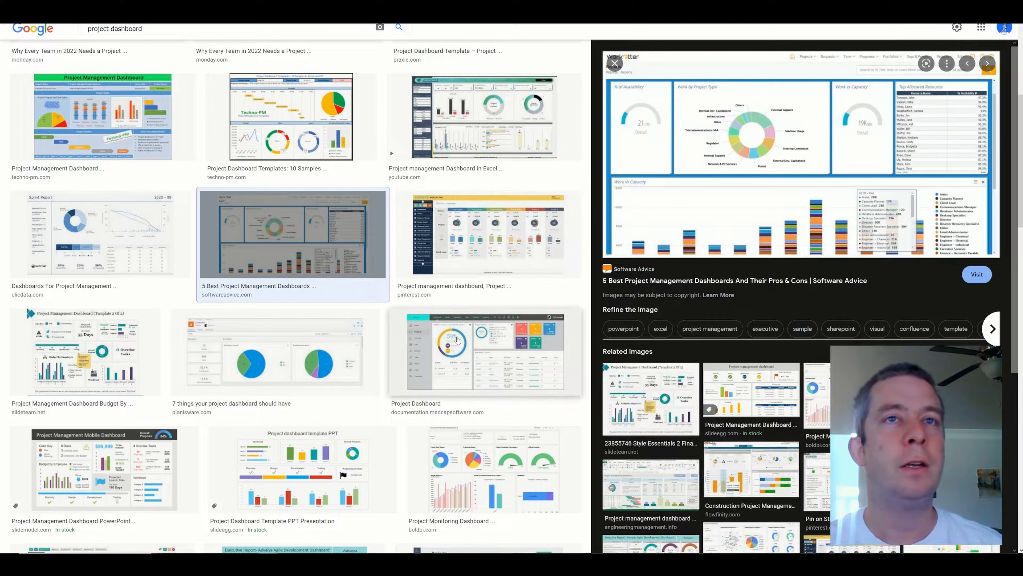
left_click(483, 351)
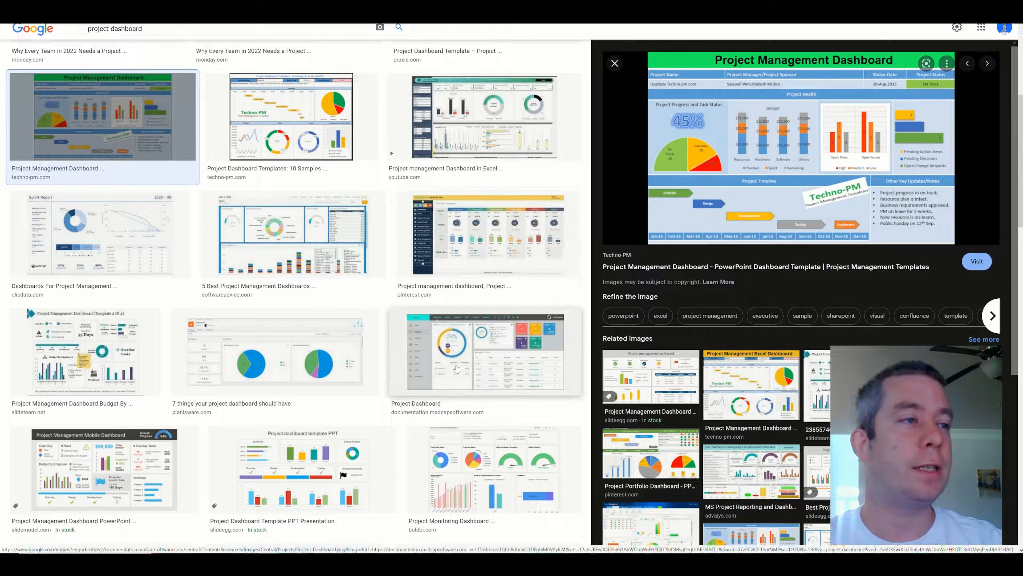
left_click(462, 344)
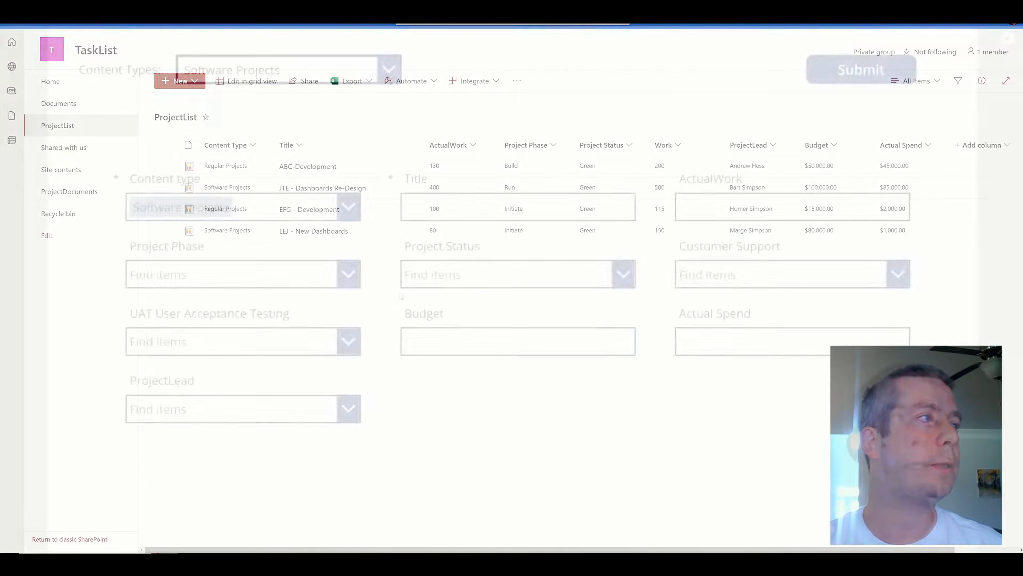
Back in Power Apps Studio, insert a new blank screen, Screen3.
left_click(1006, 39)
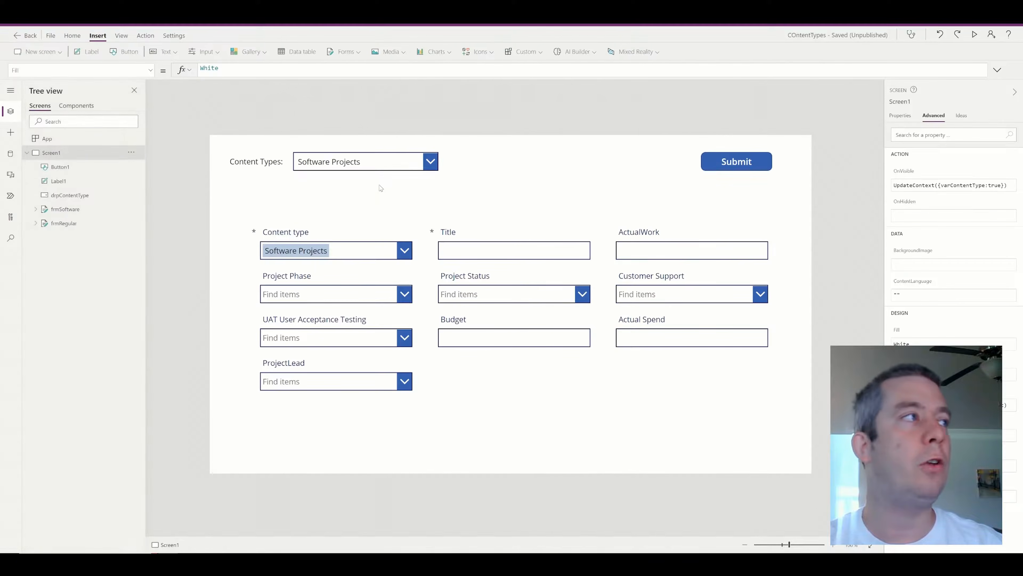
left_click(38, 51)
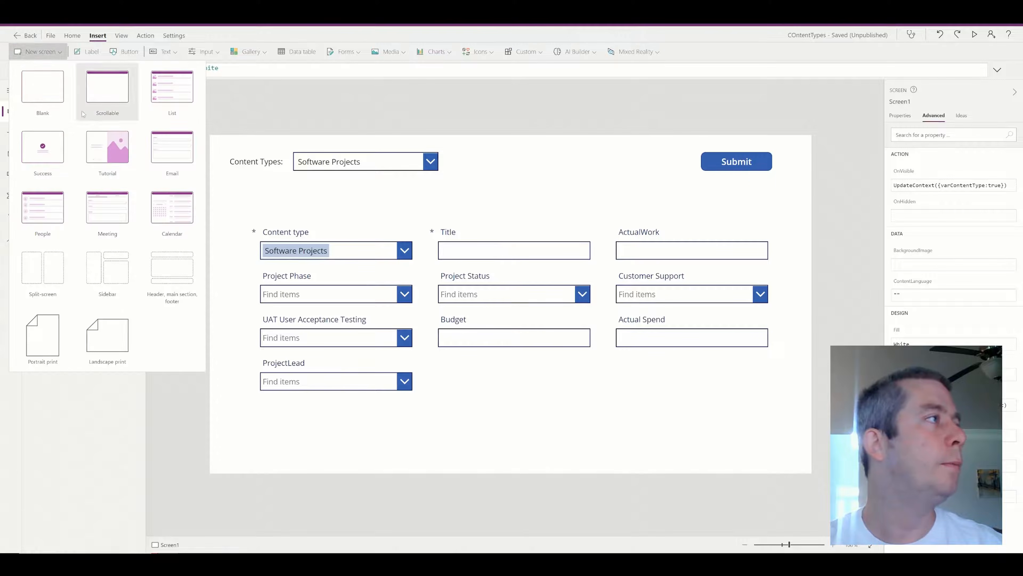
left_click(53, 101)
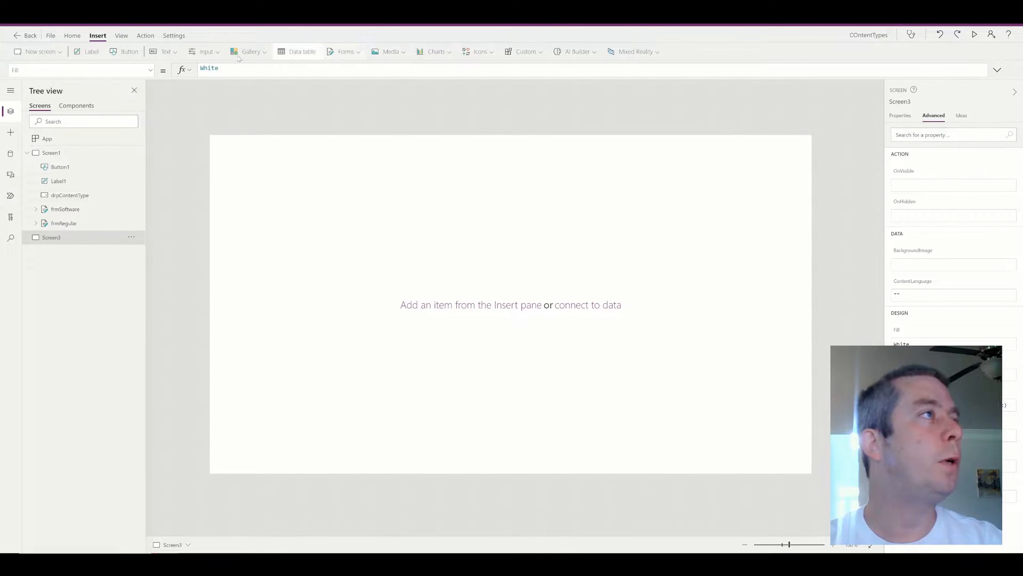
Insert a vertical container, Container1, and size it into the large right-hand main area.
left_click(203, 52)
scroll(213, 105, "down", 5)
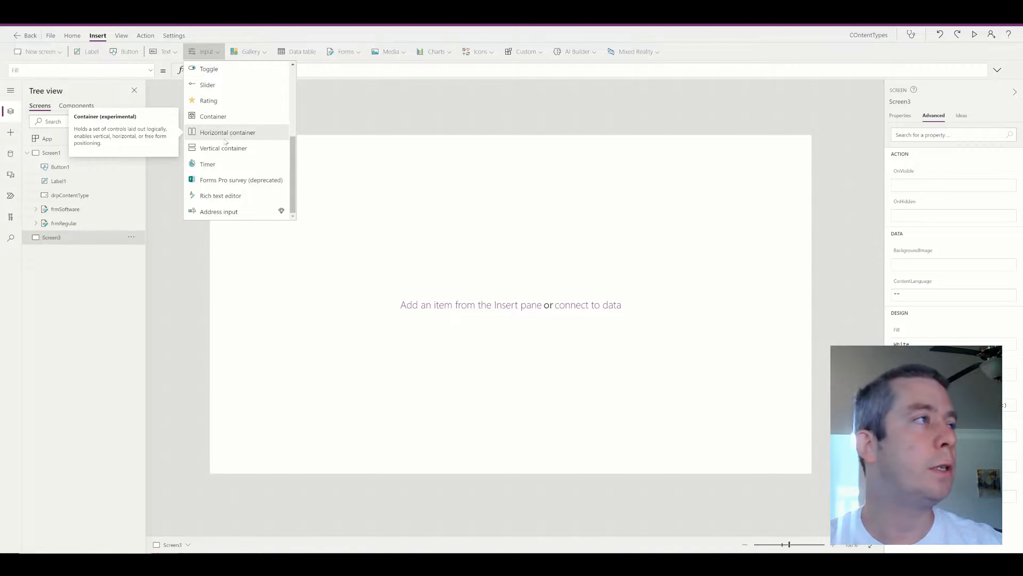
left_click(210, 149)
left_click_drag(347, 151, 330, 199)
left_click_drag(431, 287, 812, 474)
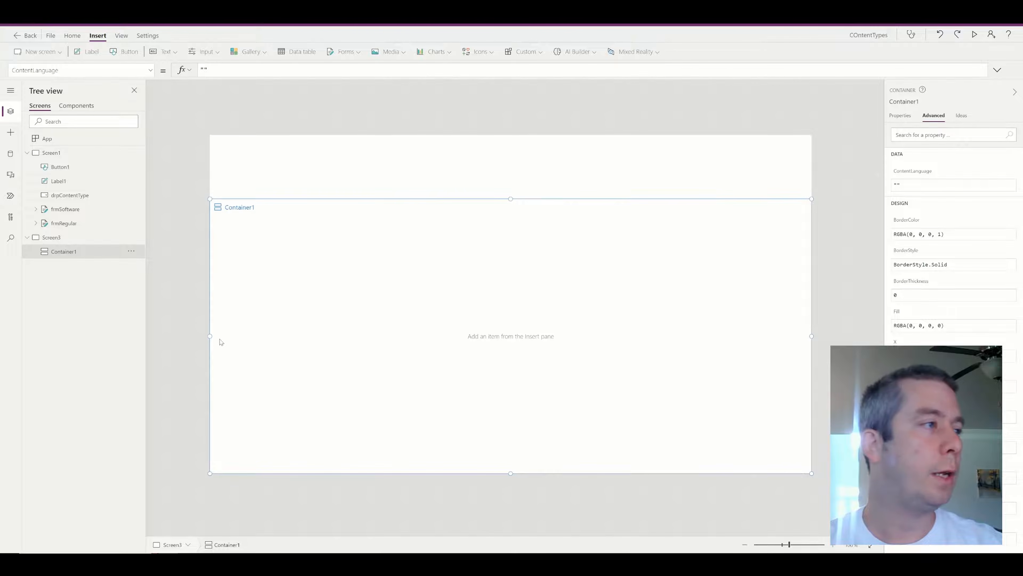
left_click_drag(209, 341, 401, 349)
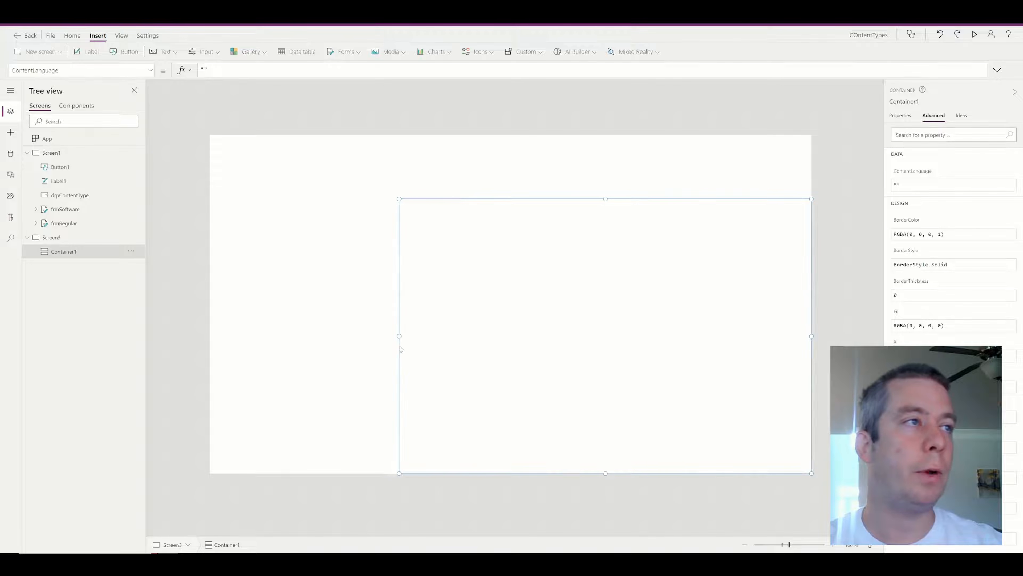
left_click(361, 144)
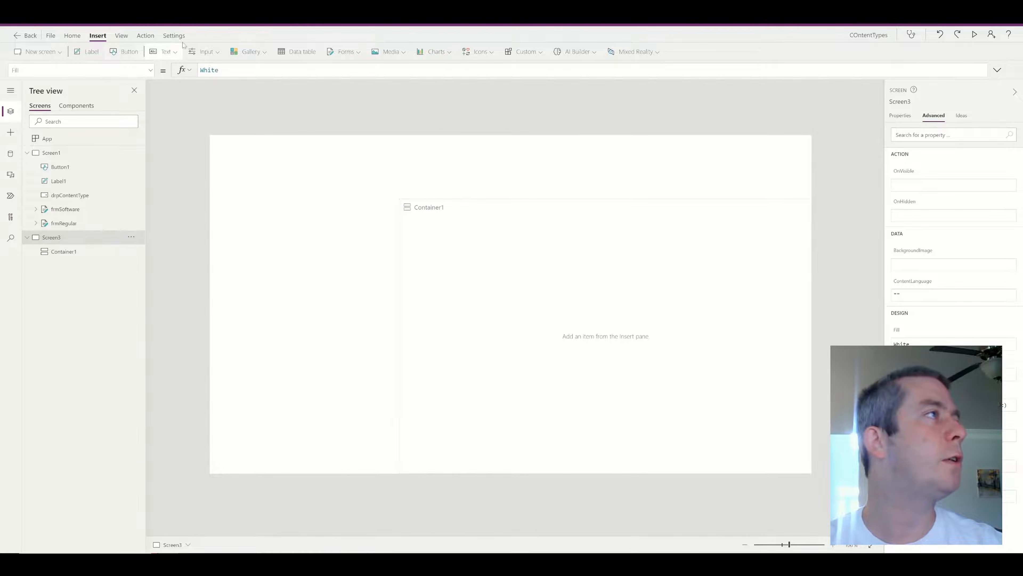
Add a second vertical container as a full-width header strip and widen Container1 slightly left.
left_click(210, 56)
scroll(227, 155, "down", 3)
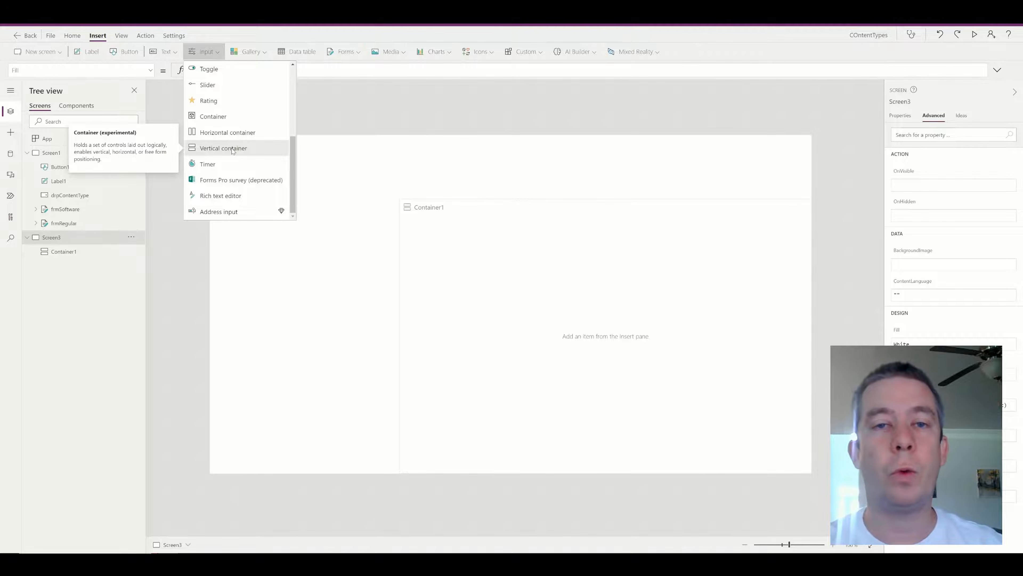
left_click(233, 151)
left_click_drag(359, 150, 337, 128)
left_click_drag(320, 222, 324, 199)
left_click_drag(428, 167, 812, 167)
left_click(541, 290)
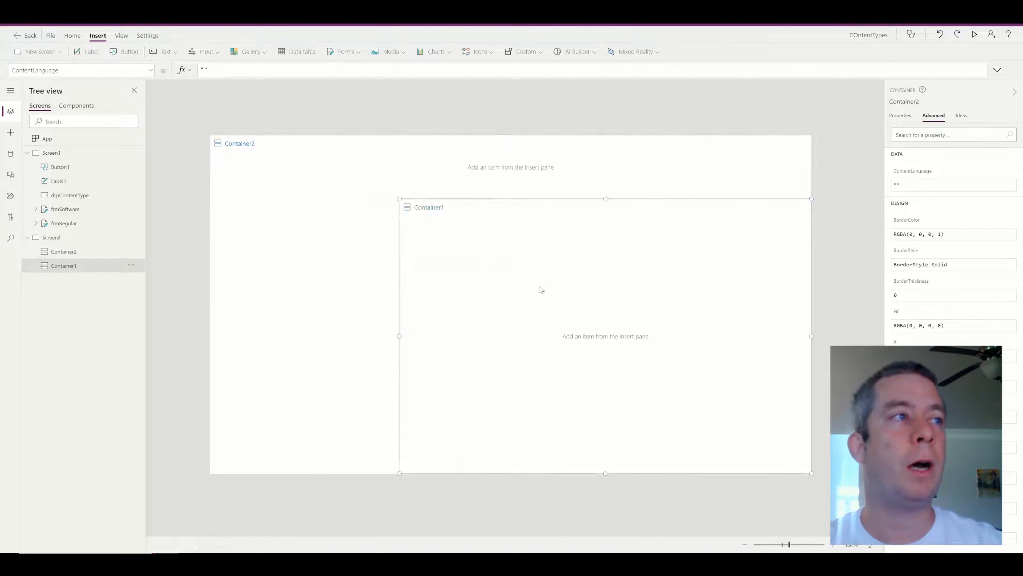
left_click_drag(399, 336, 365, 335)
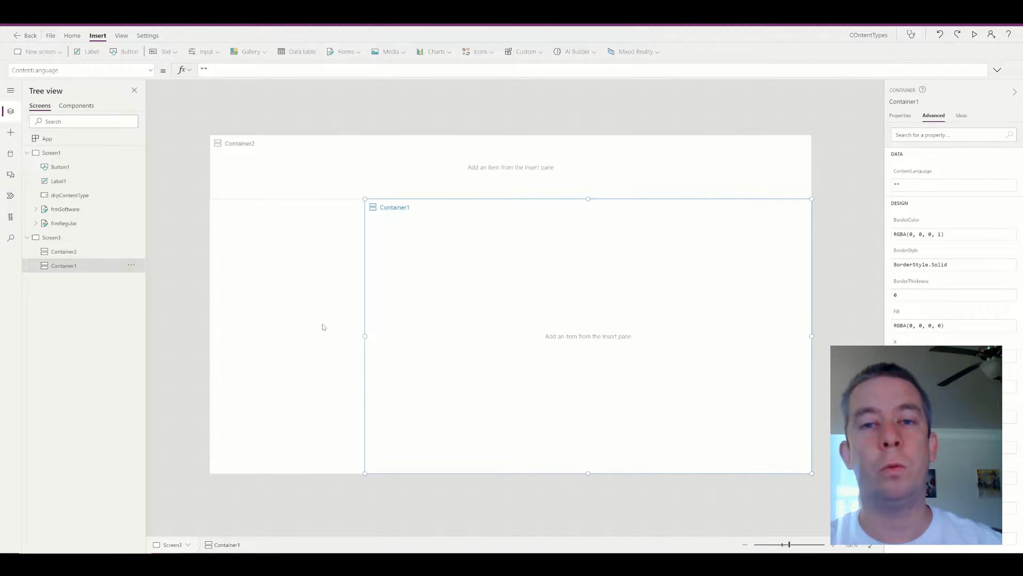
left_click(308, 327)
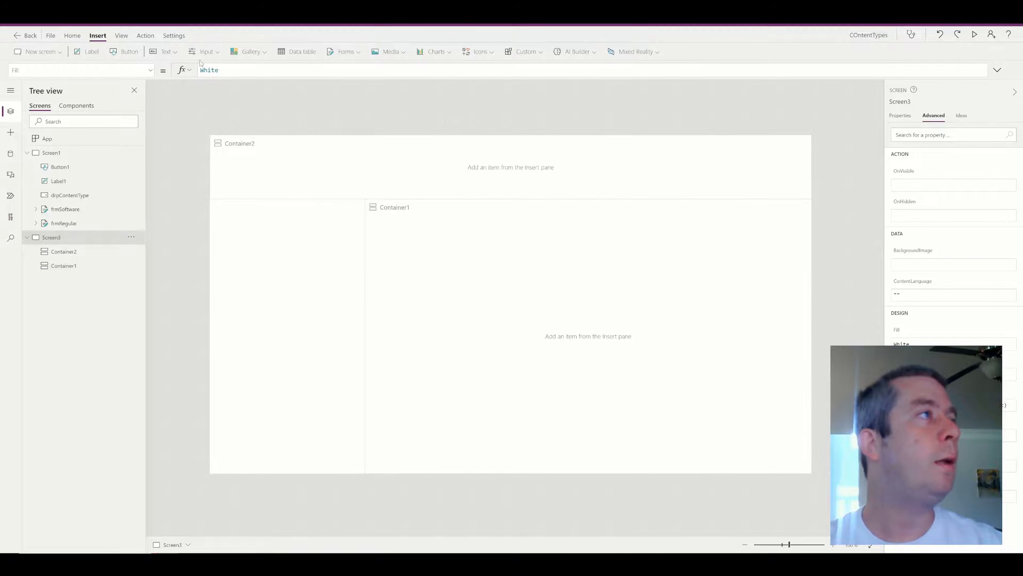
Add a horizontal container, Container3, as a narrow full-height left sidebar below the header.
left_click(206, 51)
scroll(226, 155, "down", 3)
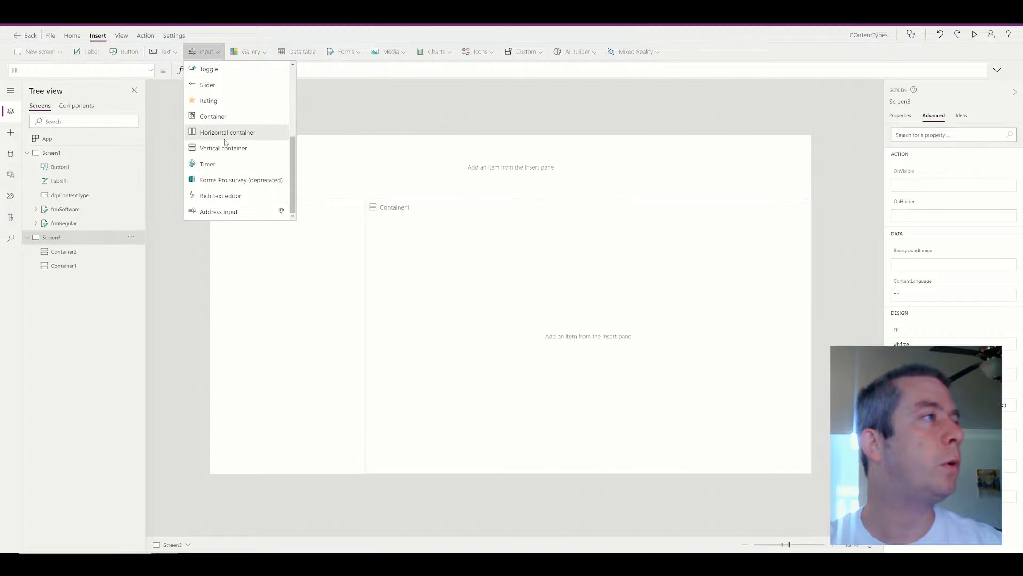
left_click(228, 133)
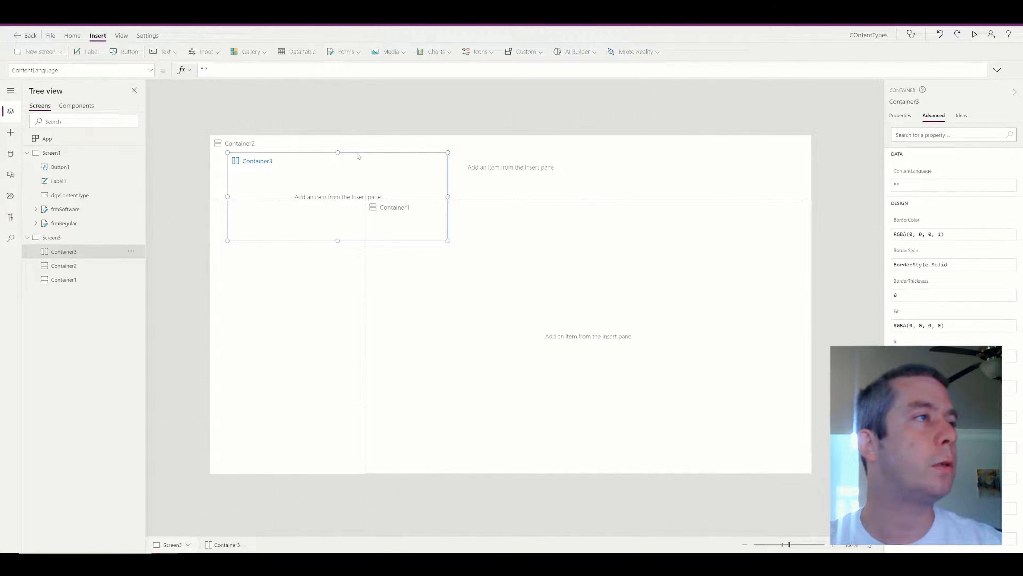
left_click_drag(358, 153, 313, 201)
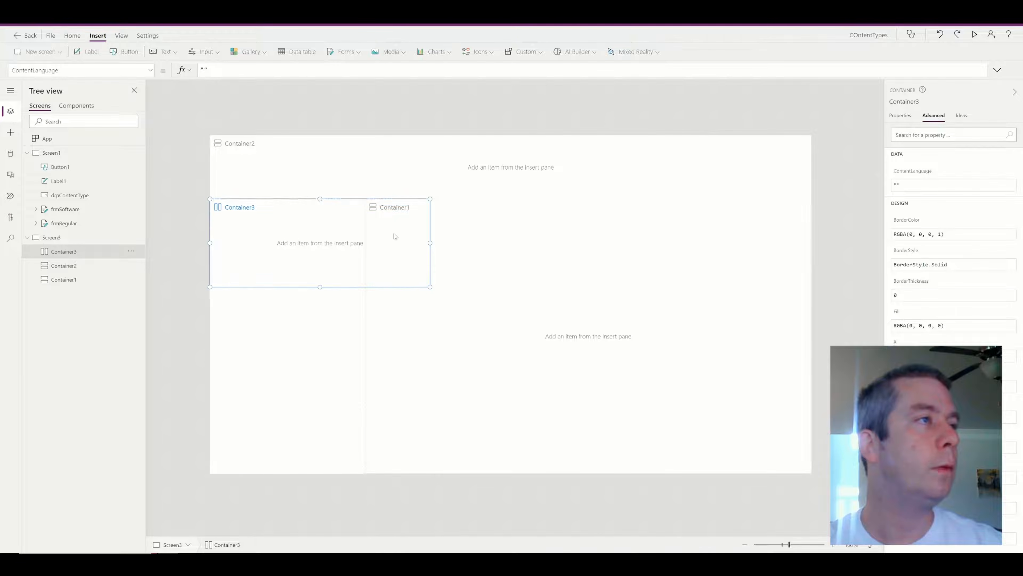
left_click_drag(432, 243, 365, 243)
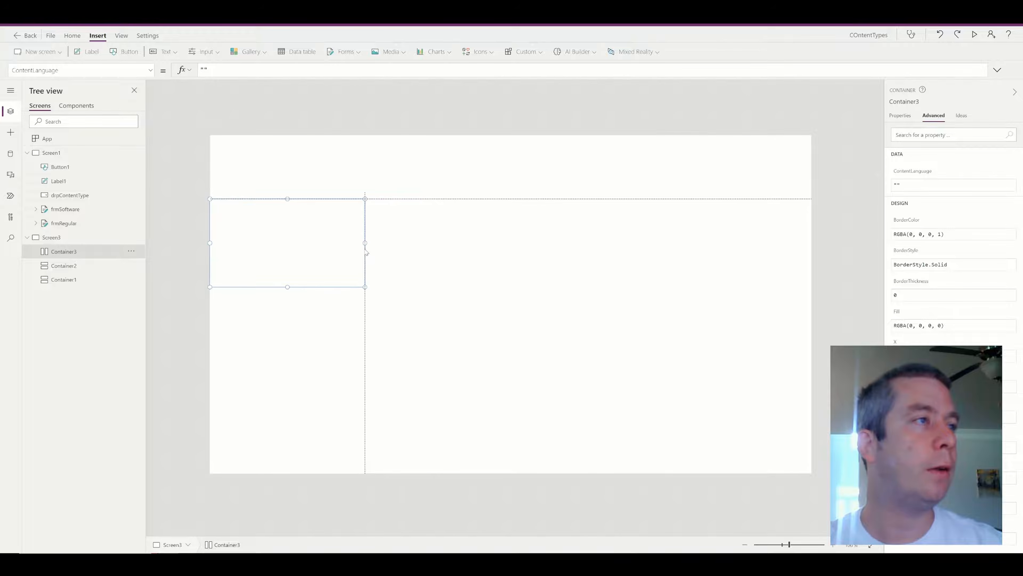
left_click_drag(289, 287, 282, 476)
left_click(39, 52)
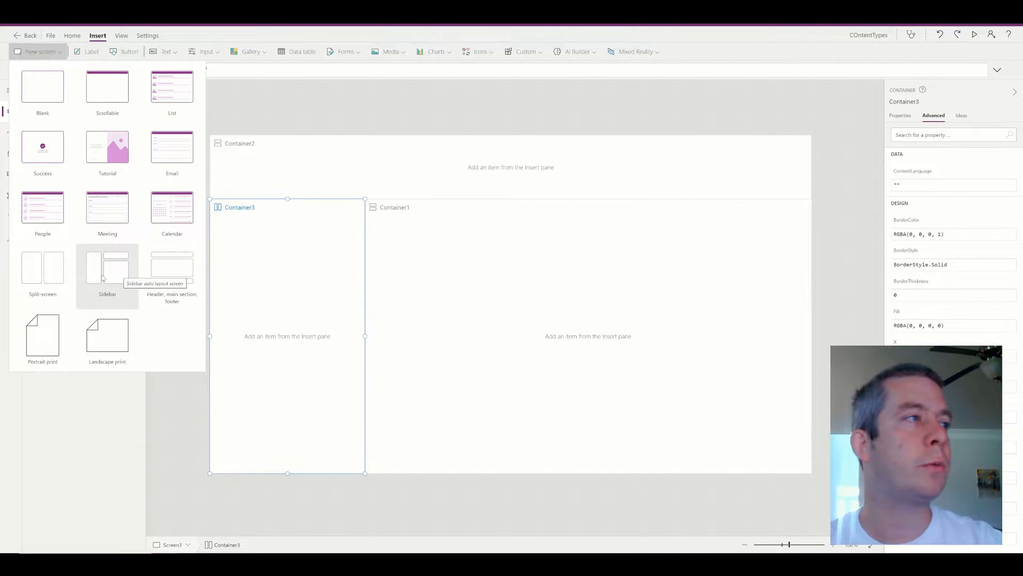
Add a Sidebar-layout screen, Screen4, inspect its header, then return to Screen3.
left_click(103, 278)
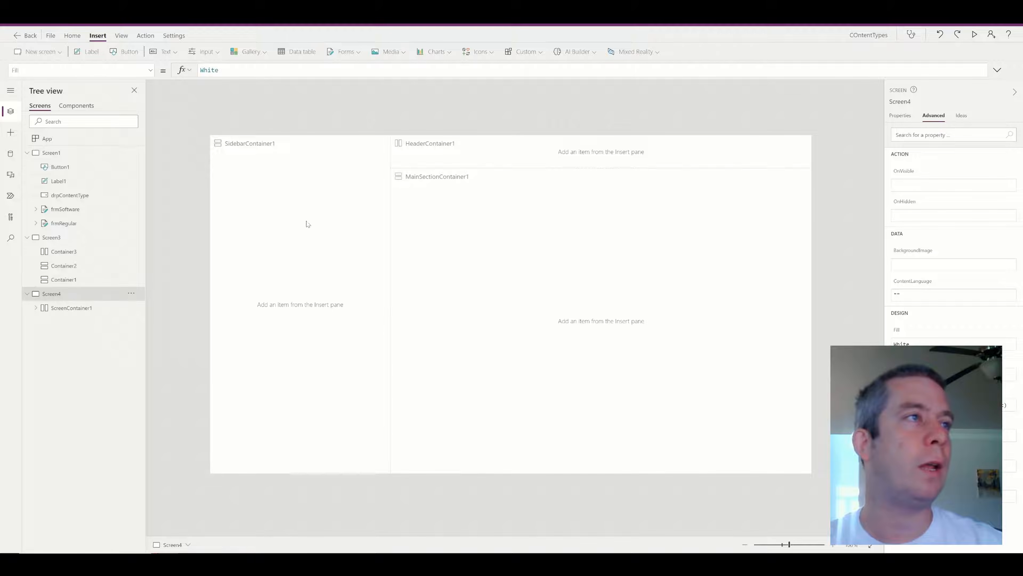
left_click(407, 166)
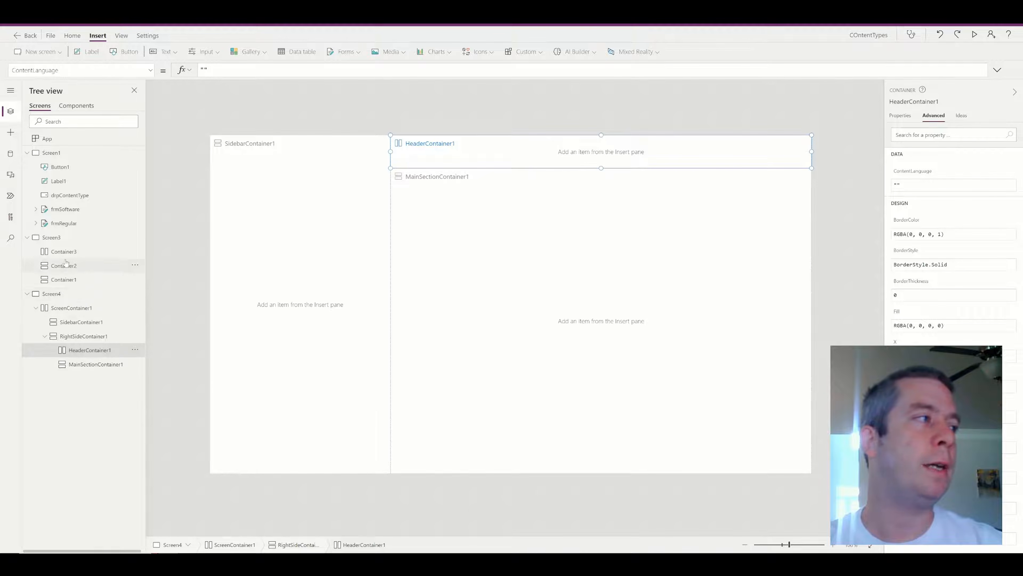
left_click(63, 237)
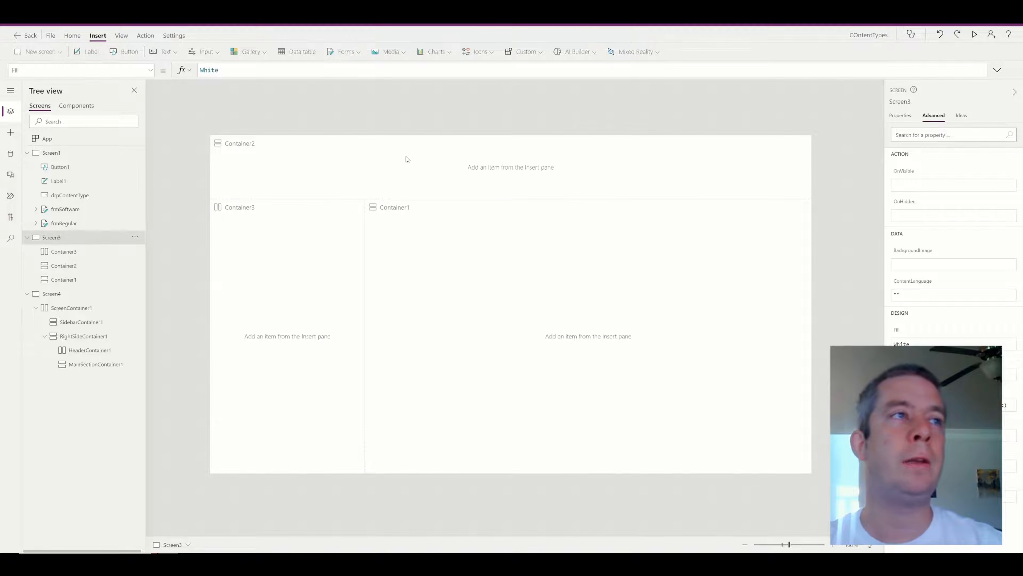
Shorten header Container2, raise the tops of Container1 and Container3, and delete Screen4.
left_click(404, 177)
left_click_drag(511, 199, 508, 179)
left_click(524, 204)
left_click_drag(589, 198, 588, 181)
left_click(276, 198)
left_click_drag(290, 199, 287, 180)
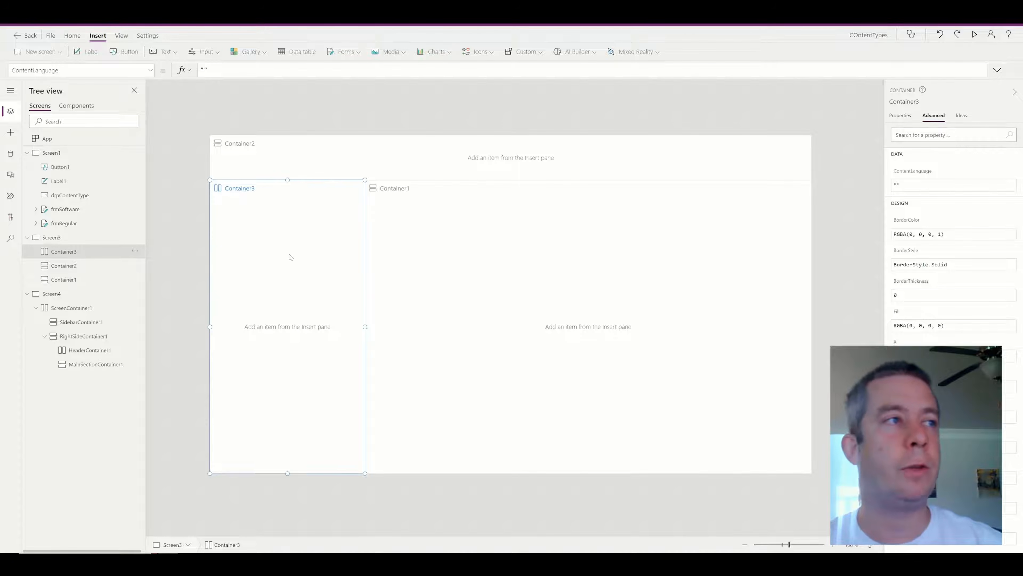
scroll(290, 258, "up", 2)
mouse_move(241, 156)
left_mouse_down()
mouse_move(241, 101)
mouse_move(242, 137)
left_mouse_up()
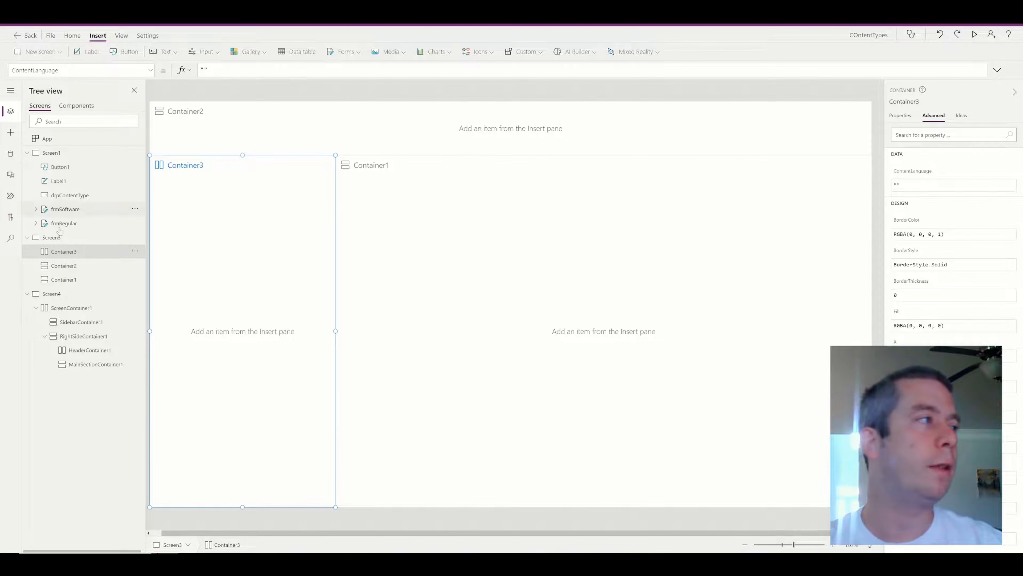
left_click(135, 294)
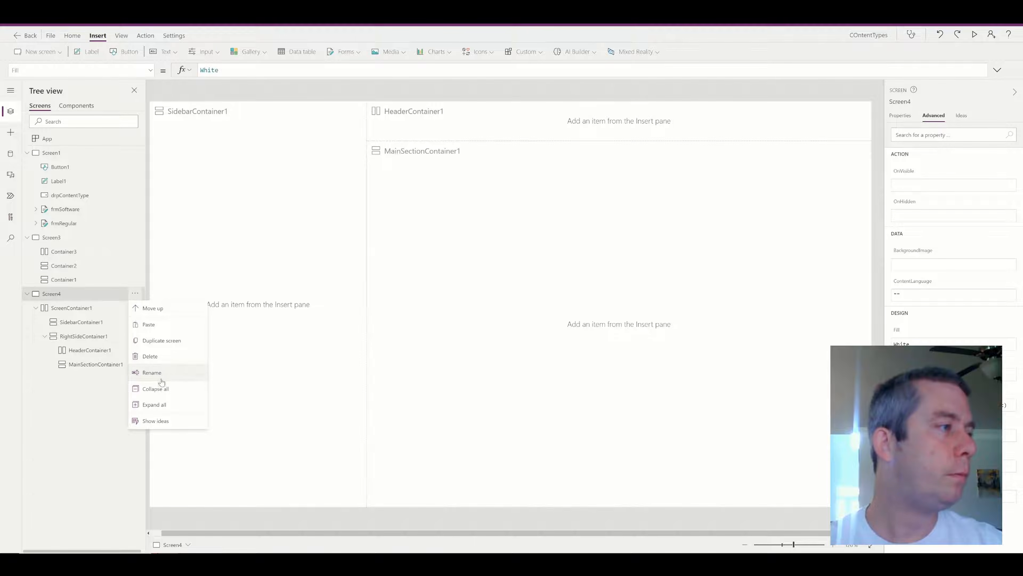
left_click(150, 356)
Insert a vertical gallery bound to ProjectList in Container1 and delete its sample image.
left_click(251, 55)
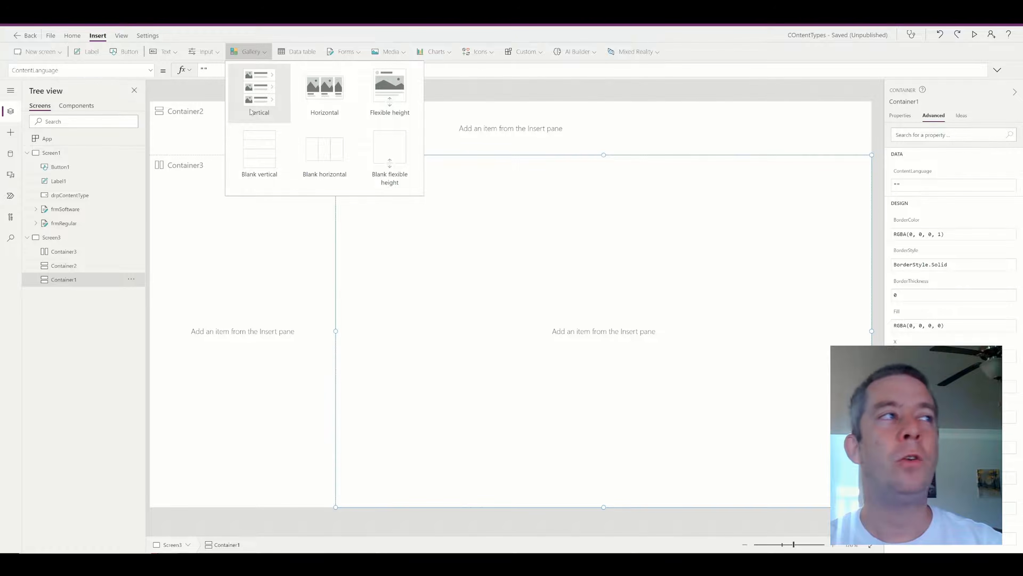
left_click(273, 102)
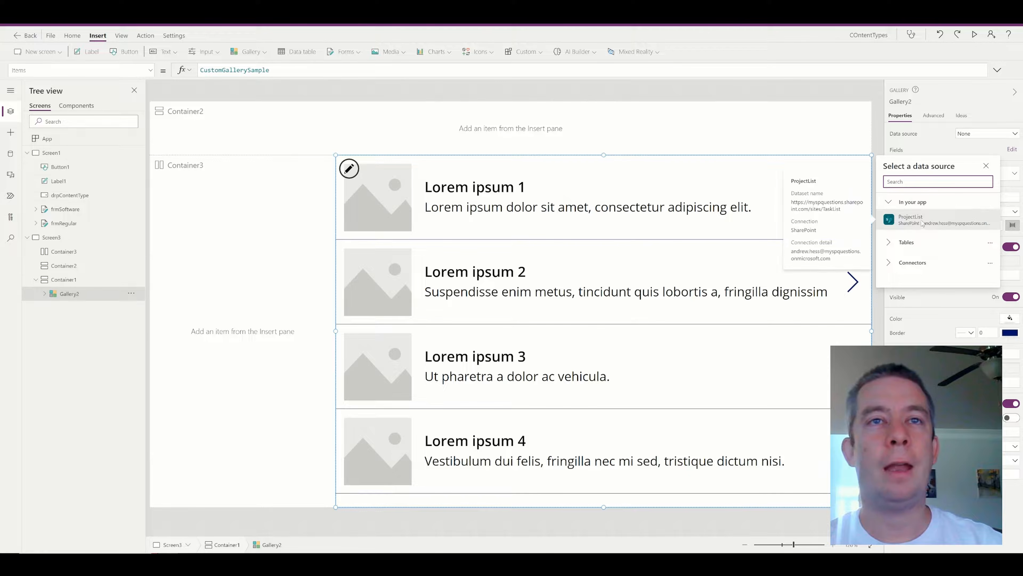
left_click(912, 222)
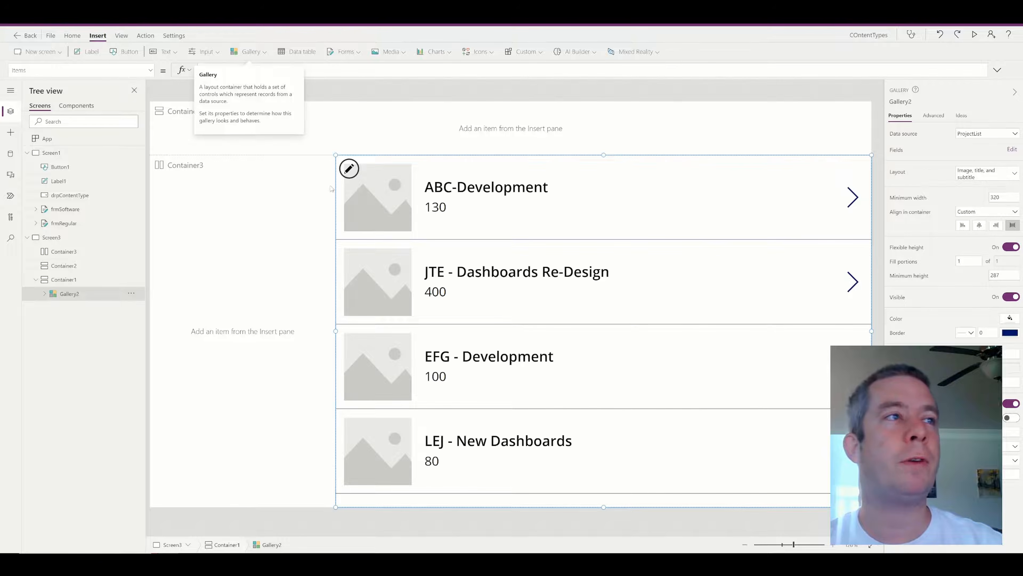
left_click(497, 191)
left_click(444, 207)
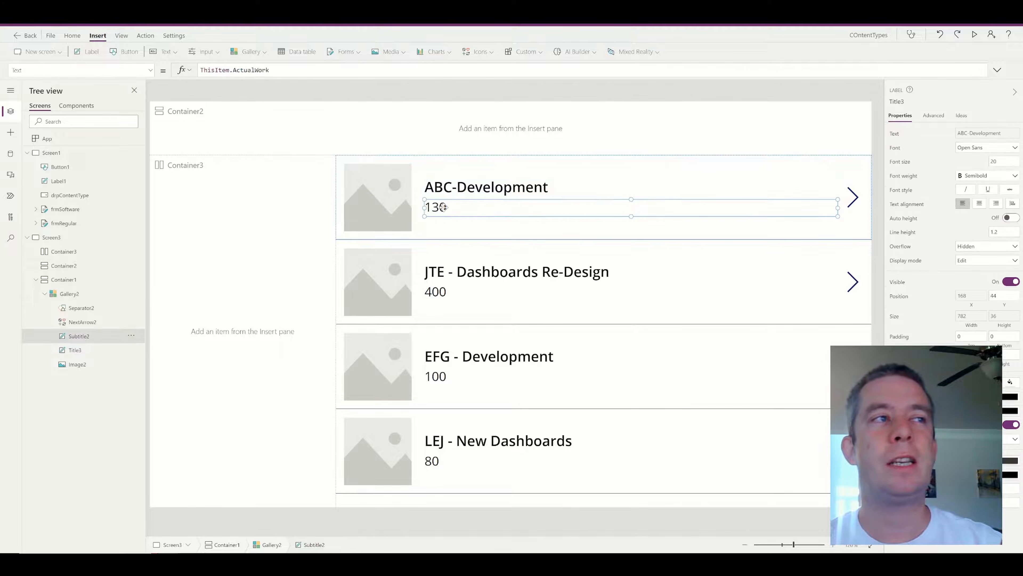
left_click(377, 206)
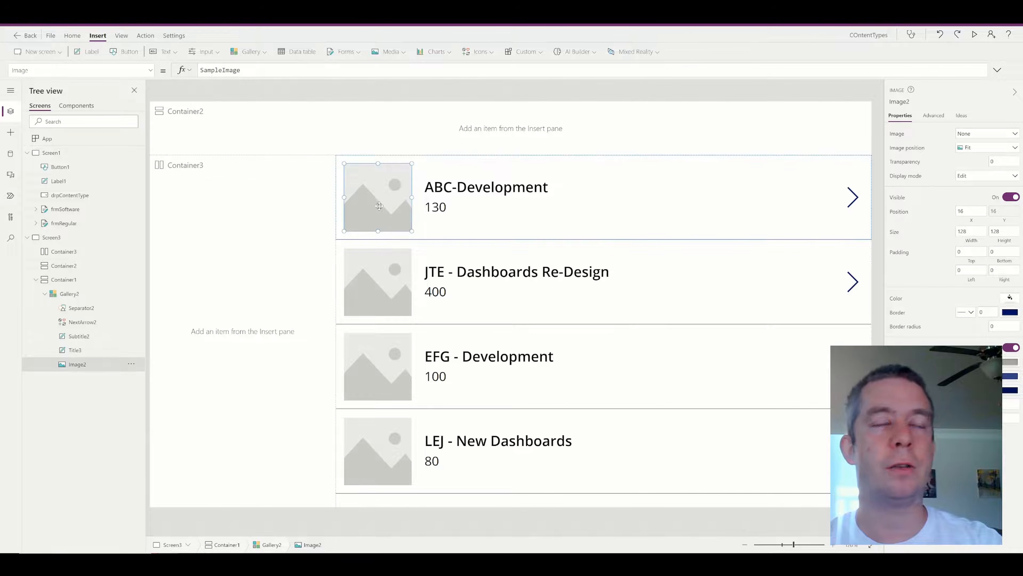
key("Delete")
Fix the title label's errors: set X to 24 and remove Image2 from its Width formula.
left_click(333, 174)
left_click(347, 189)
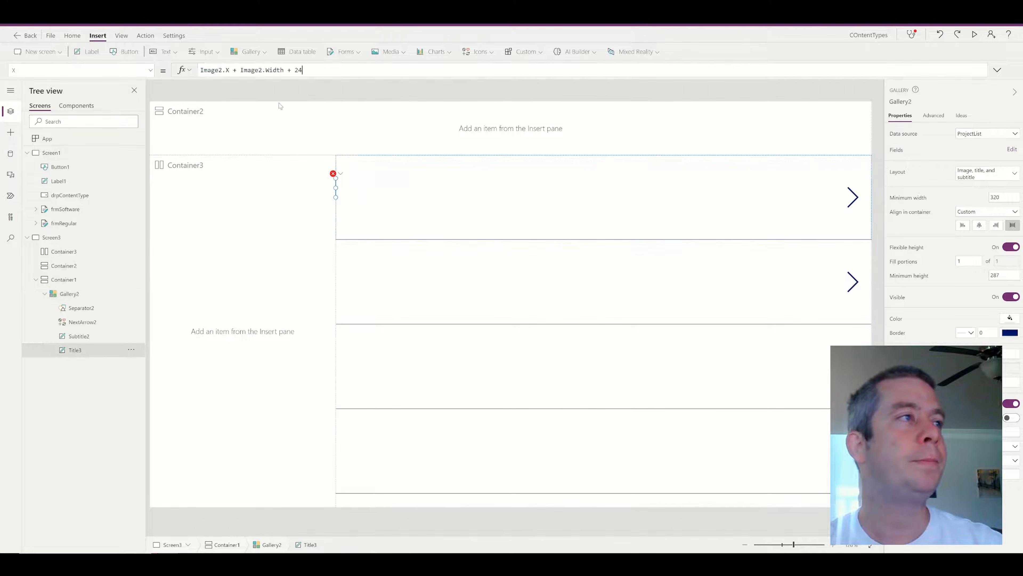
left_click_drag(303, 71, 150, 73)
type("24")
left_click(346, 174)
left_click(360, 187)
left_click_drag(338, 70, 280, 70)
key("BackSpace")
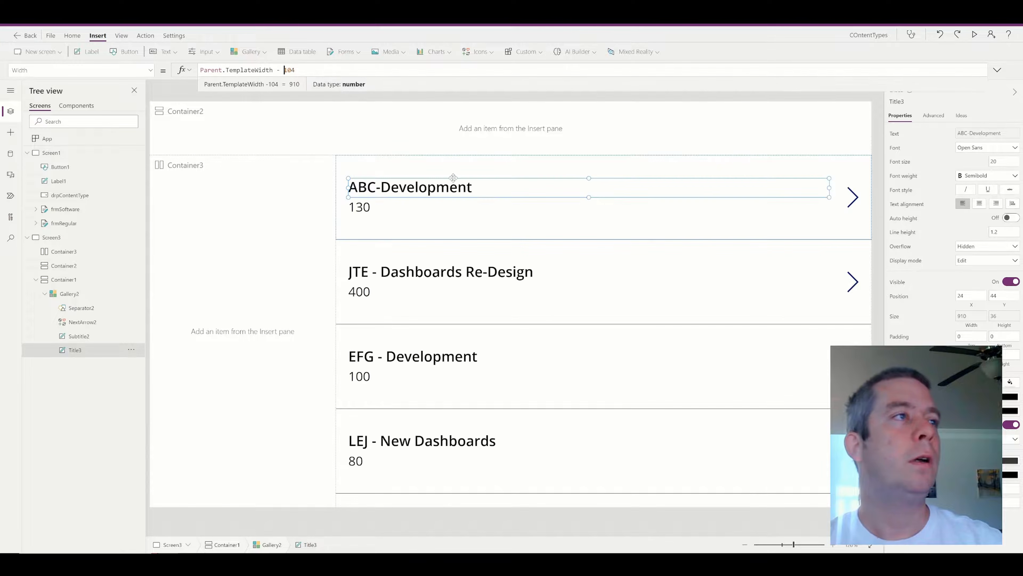
Check the subtitle and gallery selections, then switch to the SharePoint ProjectList tab.
left_click(517, 211)
left_click(421, 198)
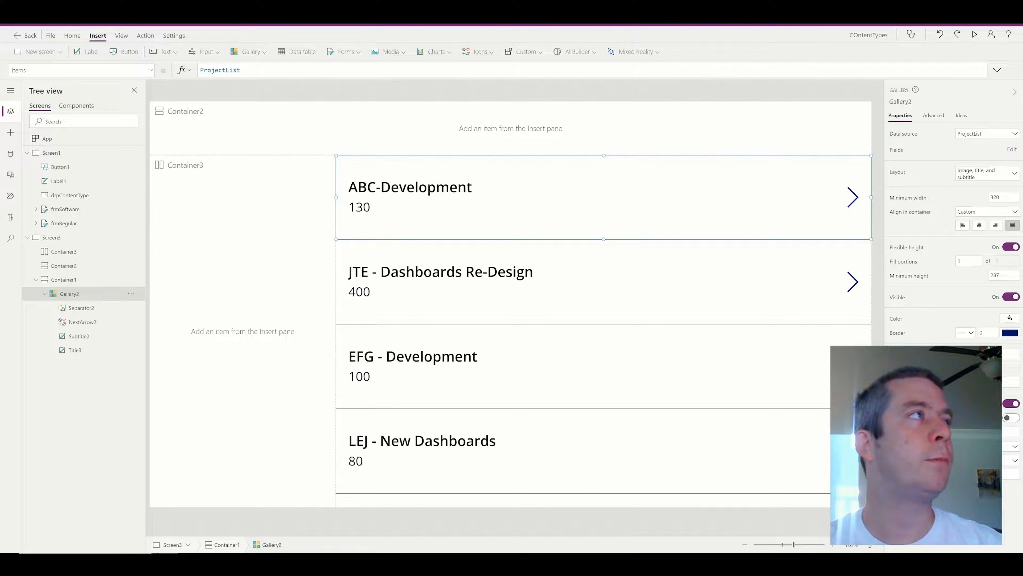
left_click(233, 10)
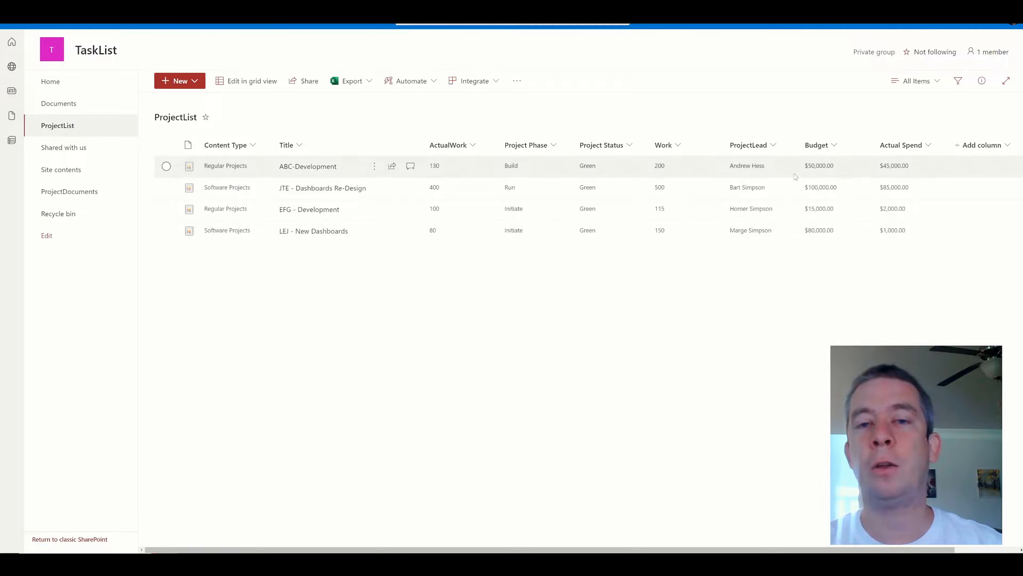
Return from the SharePoint ProjectList to the Power Apps Studio editor tab.
left_click(141, 12)
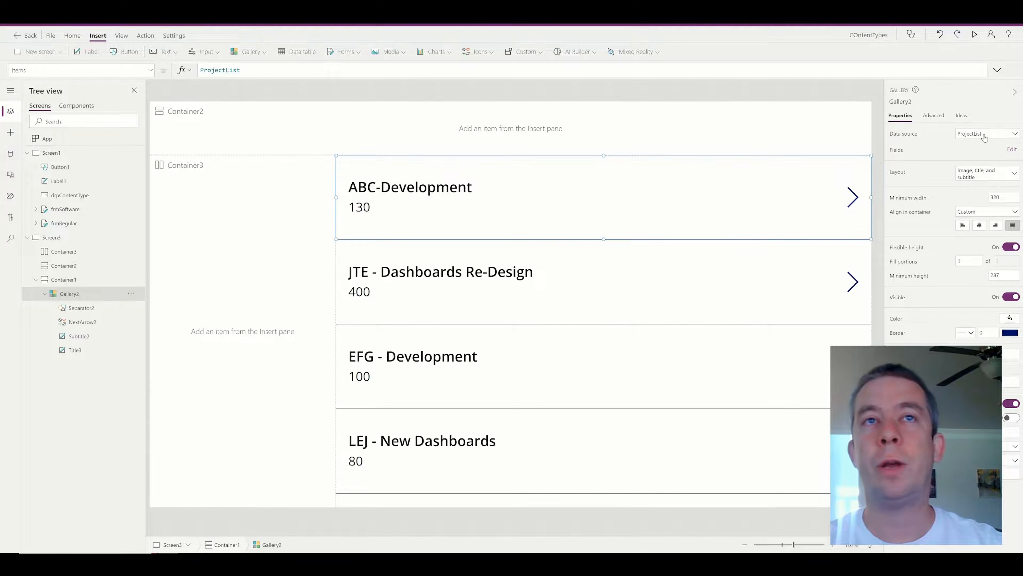
Move Title3 up to Y 14 and align Gallery2 to Container1's start at width 640.
left_click(365, 215)
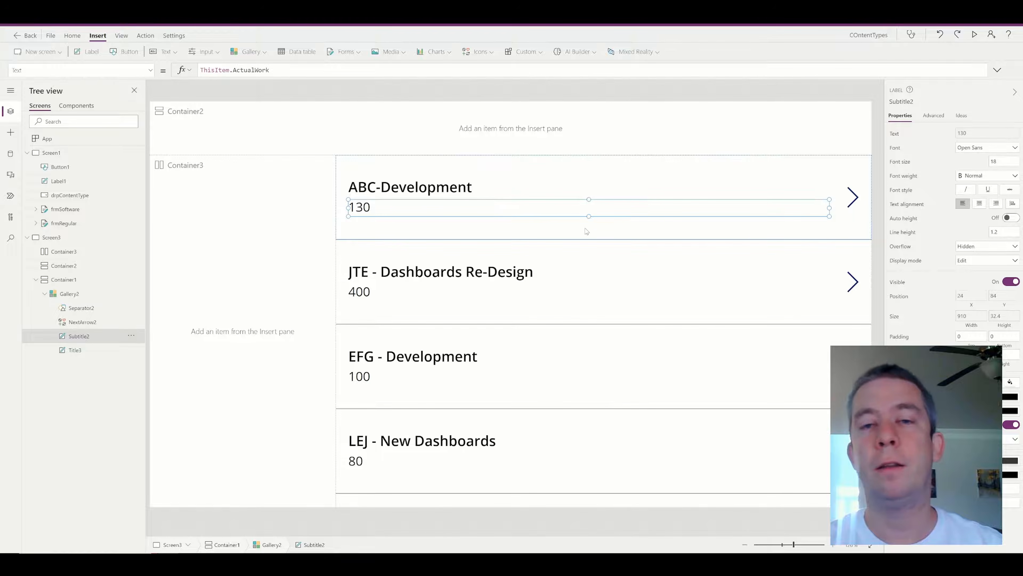
left_click(375, 193)
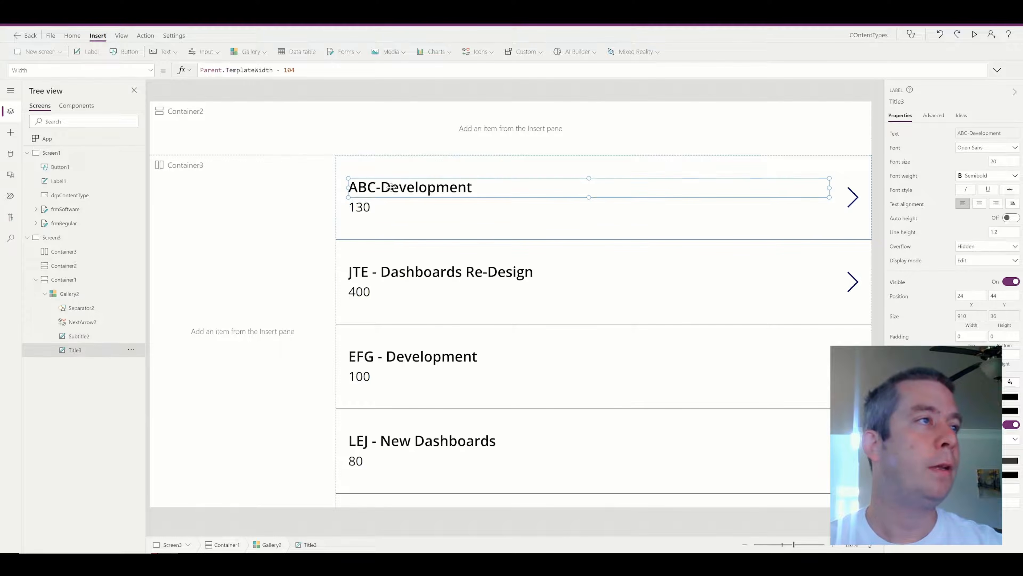
left_click_drag(390, 187, 390, 170)
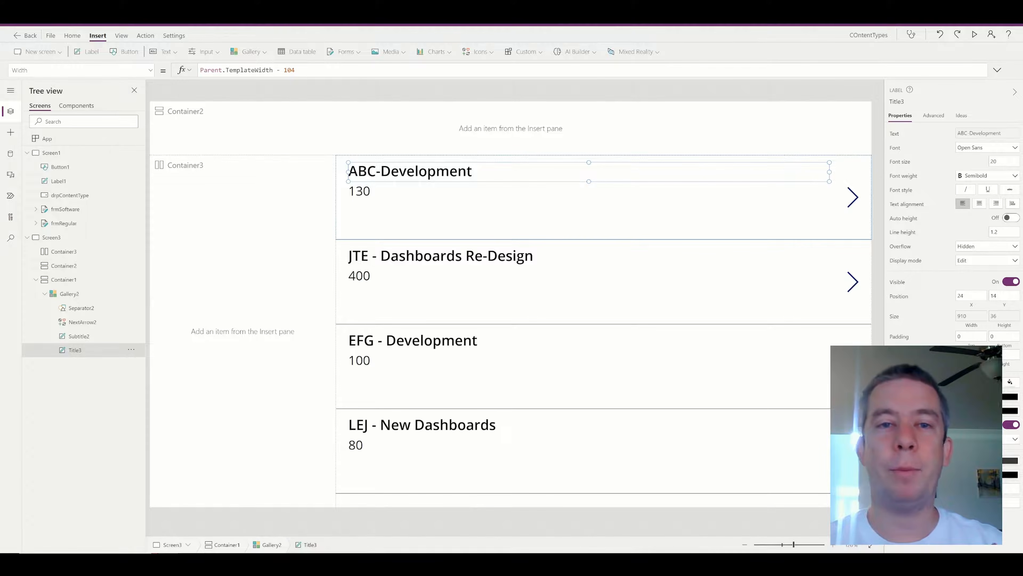
left_click(349, 168)
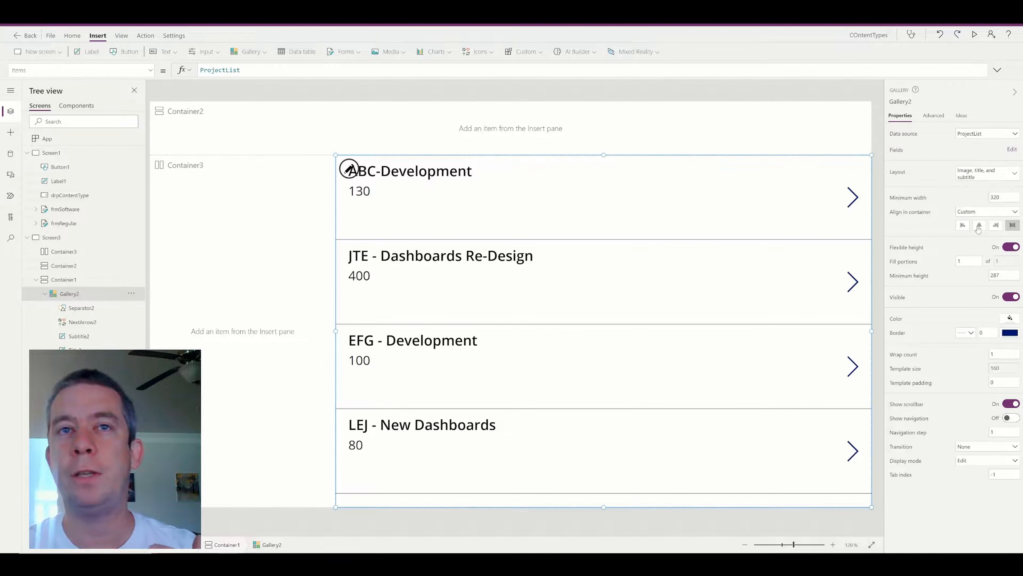
left_click(963, 226)
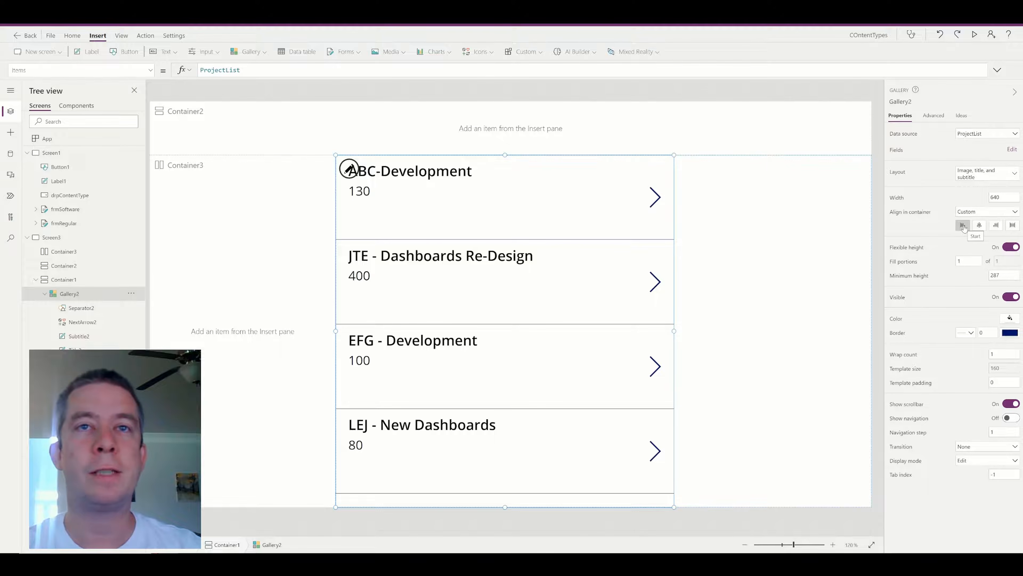
Try Gallery2's center, end, stretch and left alignments with fill portions 1, then undo.
left_click(980, 225)
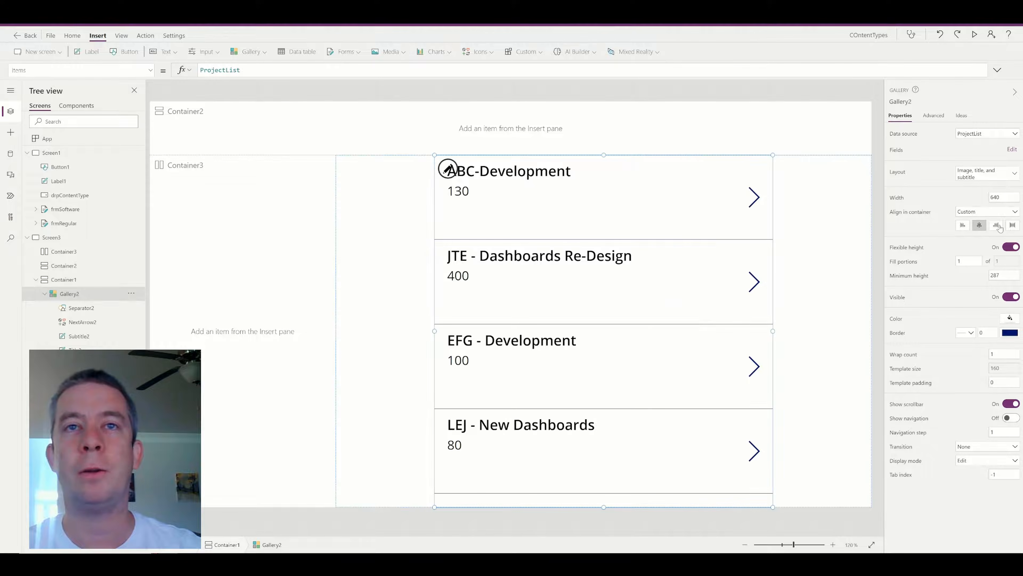
left_click(996, 226)
left_click(1012, 227)
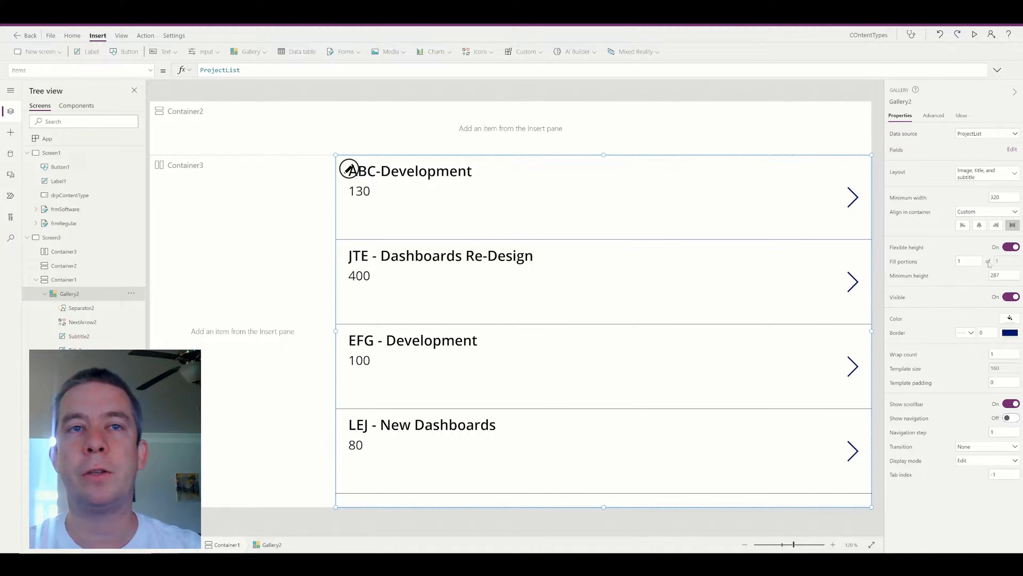
left_click(904, 262)
left_click(1007, 262)
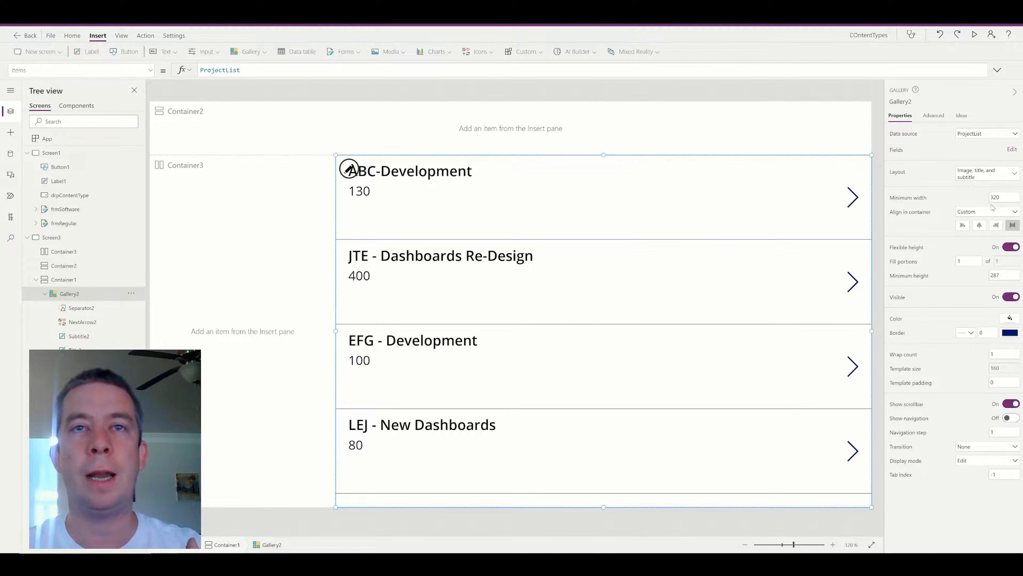
left_click(964, 226)
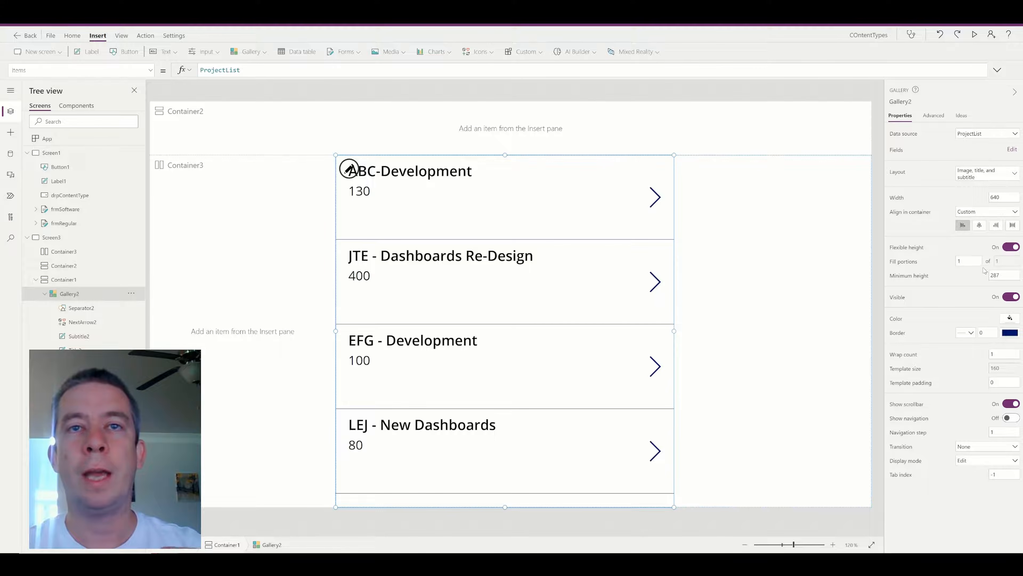
left_click(773, 285)
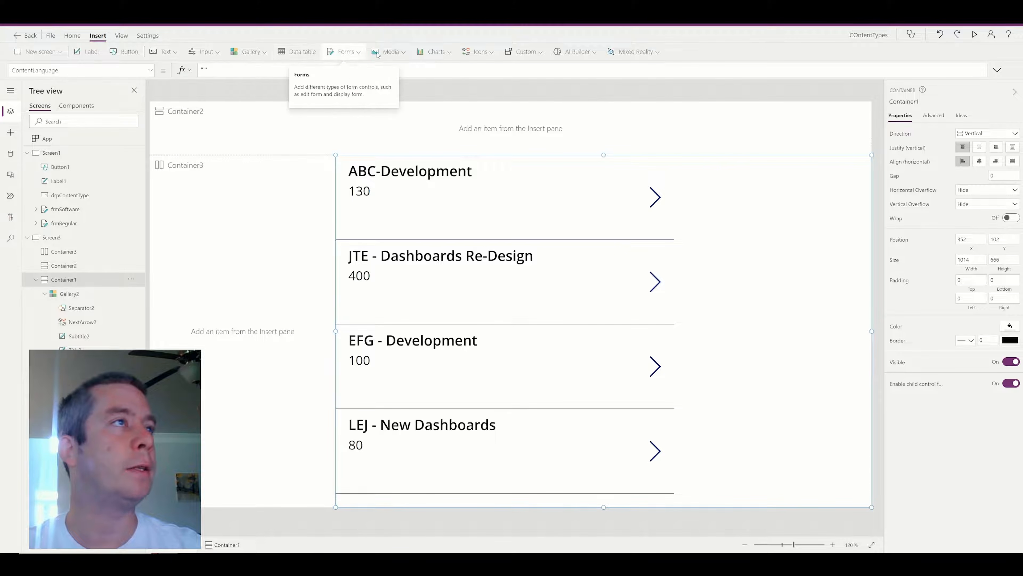
key("ctrl+z")
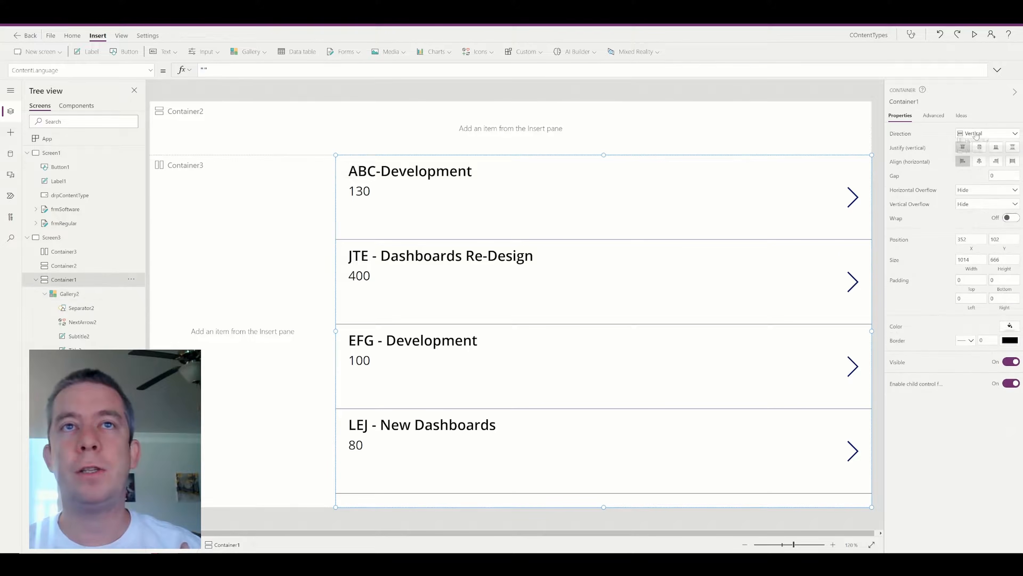
Set Container1's direction to Horizontal and anchor Gallery2 to the top at height 575.
left_click(982, 134)
left_click(973, 147)
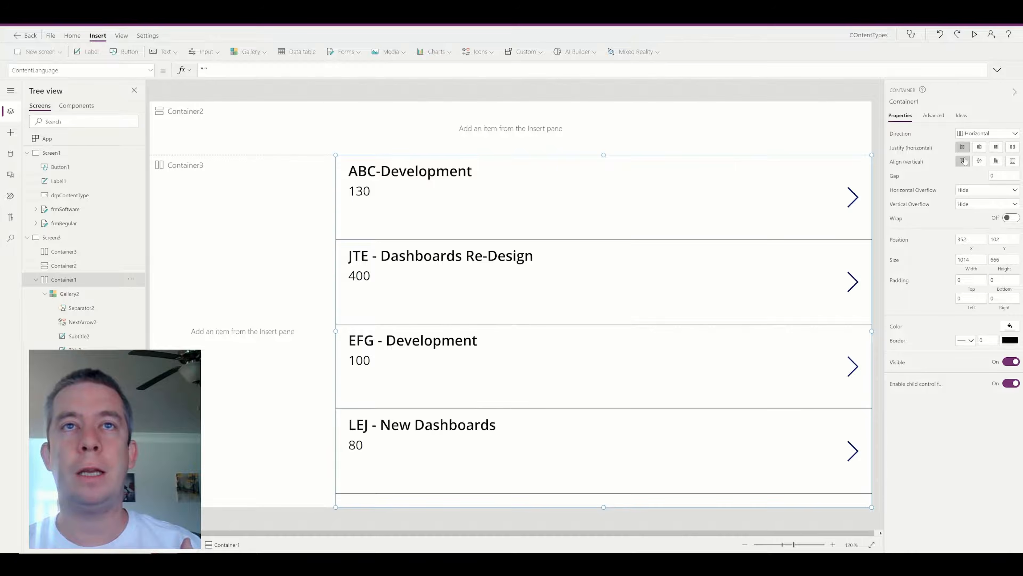
left_click(70, 293)
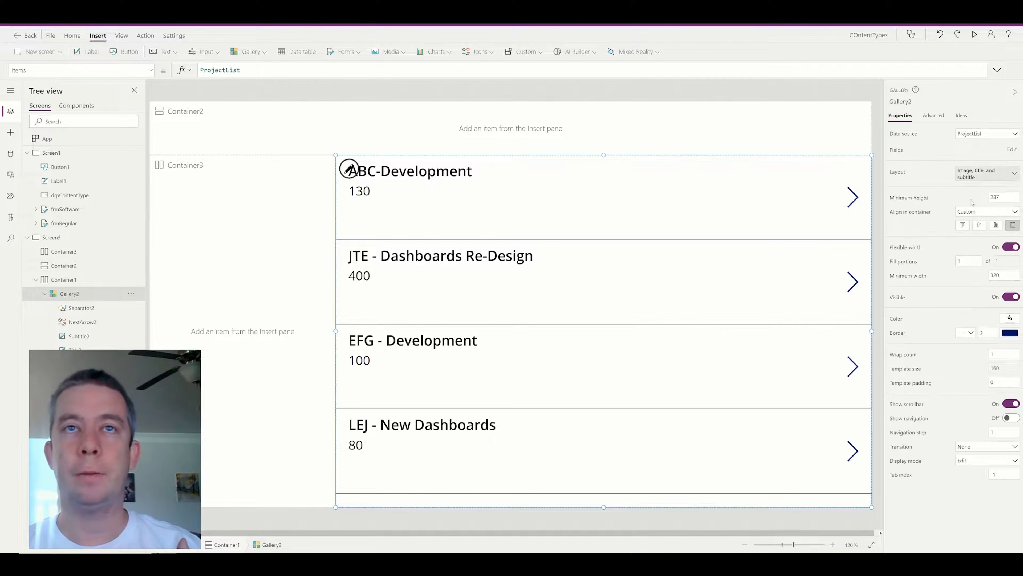
left_click(961, 226)
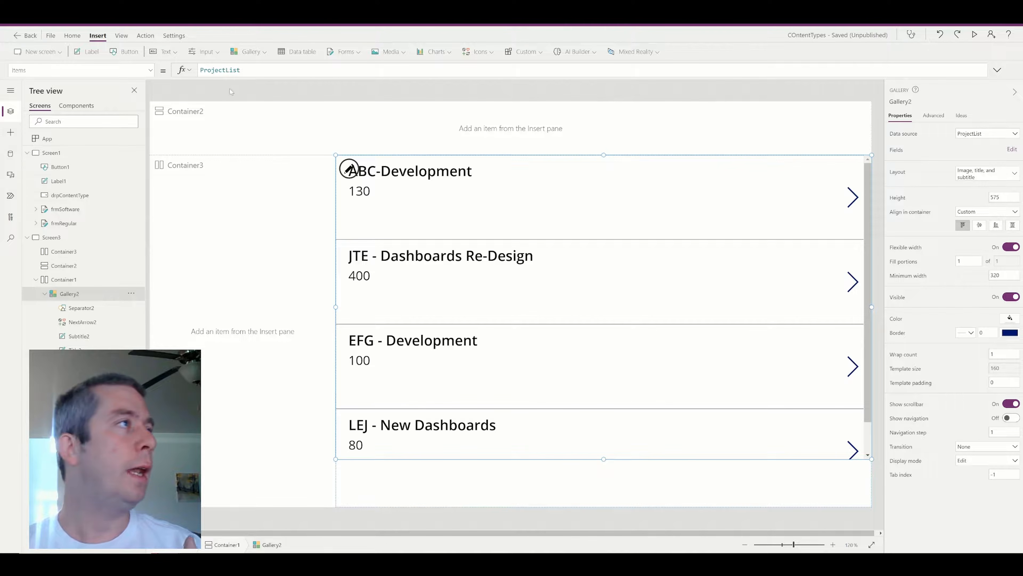
left_click(248, 52)
Add a second vertical gallery without a data source and set Gallery2's fill portions to 2.
left_click(273, 103)
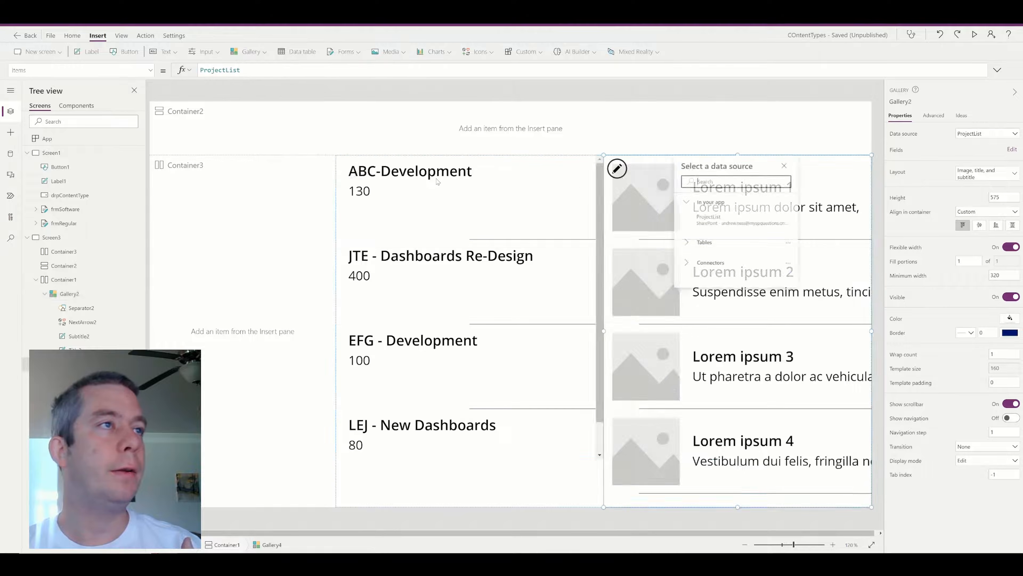
left_click(625, 126)
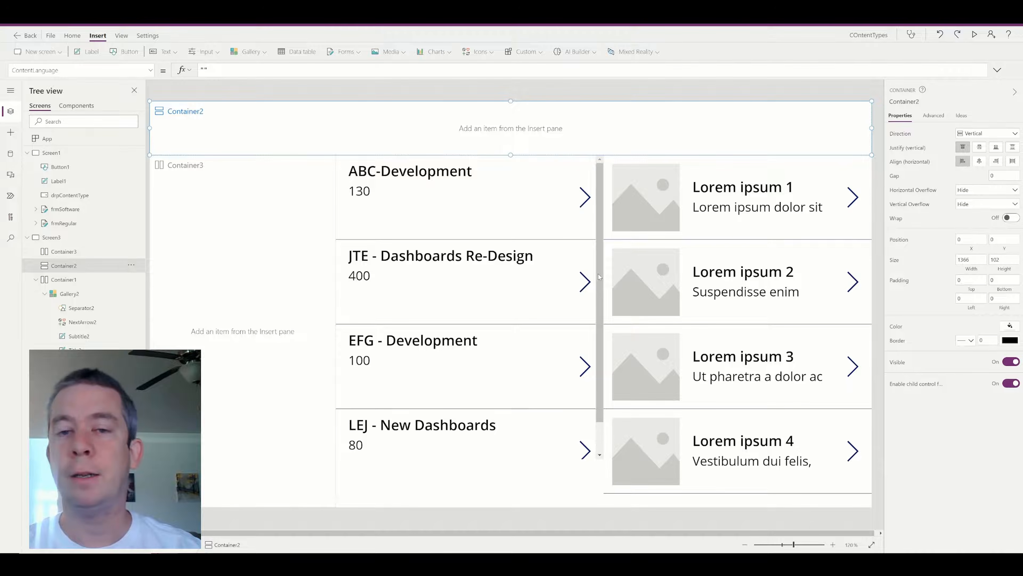
left_click(513, 368)
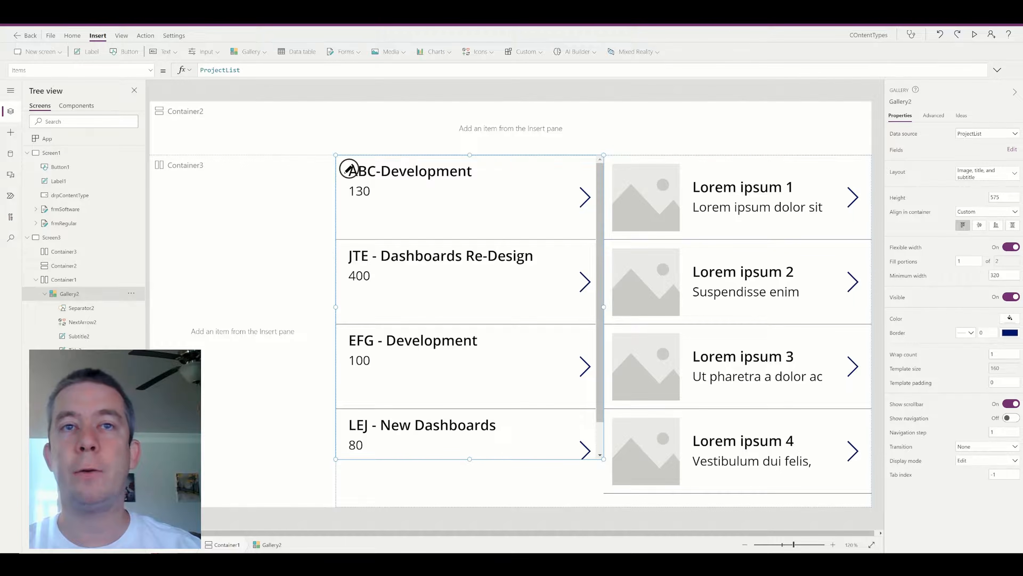
left_click(543, 143)
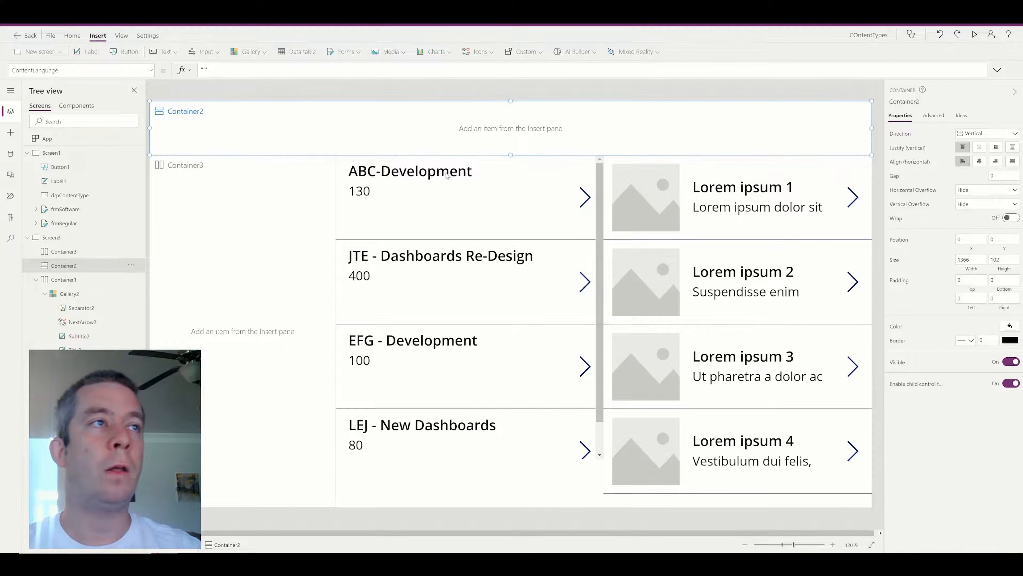
left_click(460, 182)
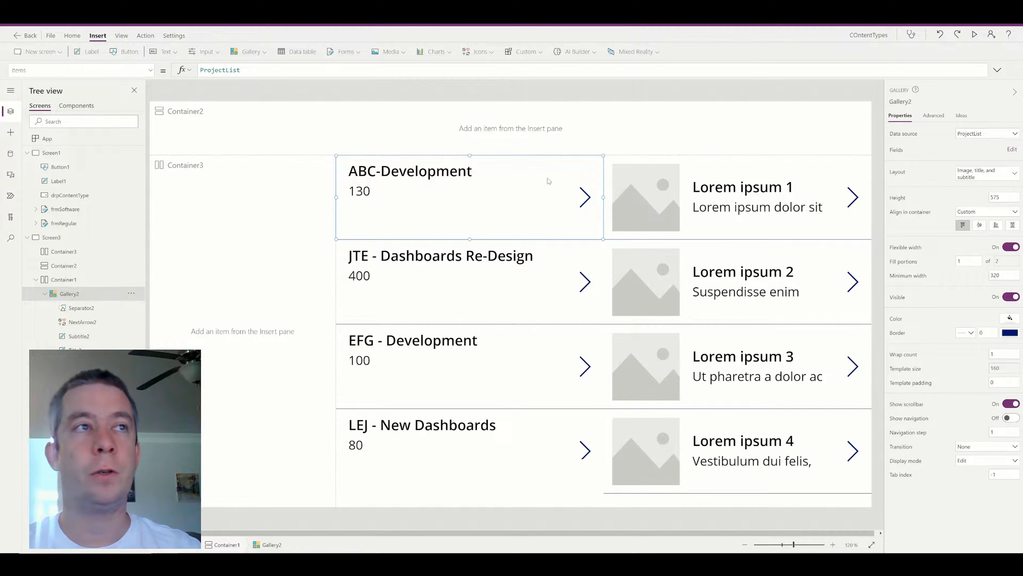
left_click(969, 261)
type("2")
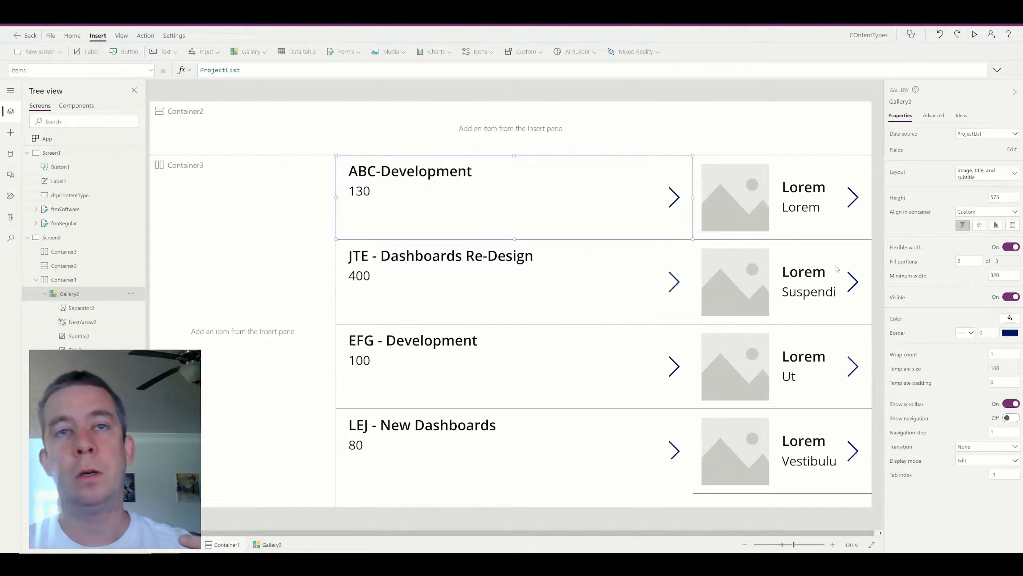
Set the Lorem ipsum gallery's fill portions to 2, then delete that gallery.
left_click(814, 235)
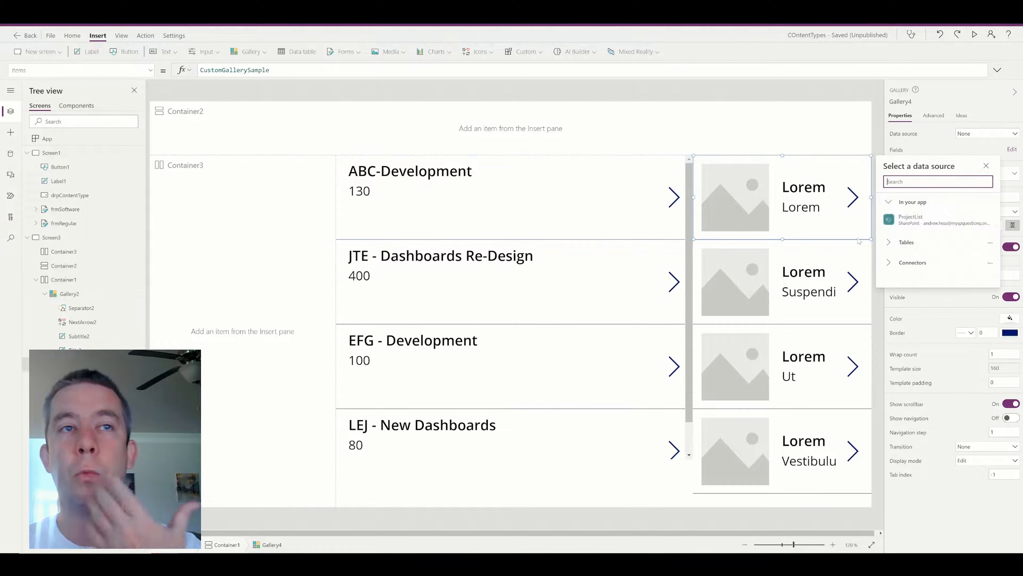
left_click(1022, 244)
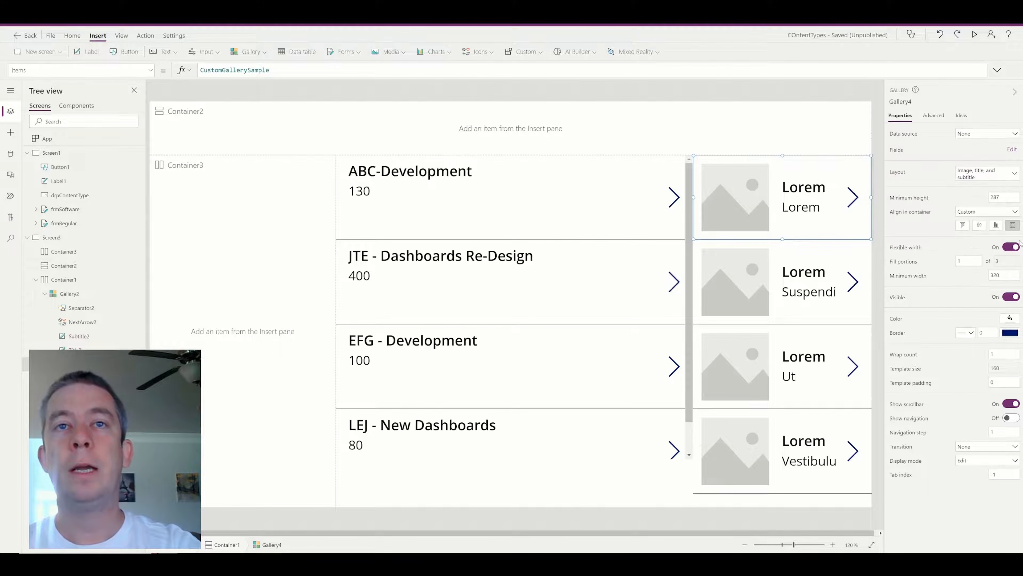
left_click_drag(965, 261, 873, 249)
type("2")
key("Return")
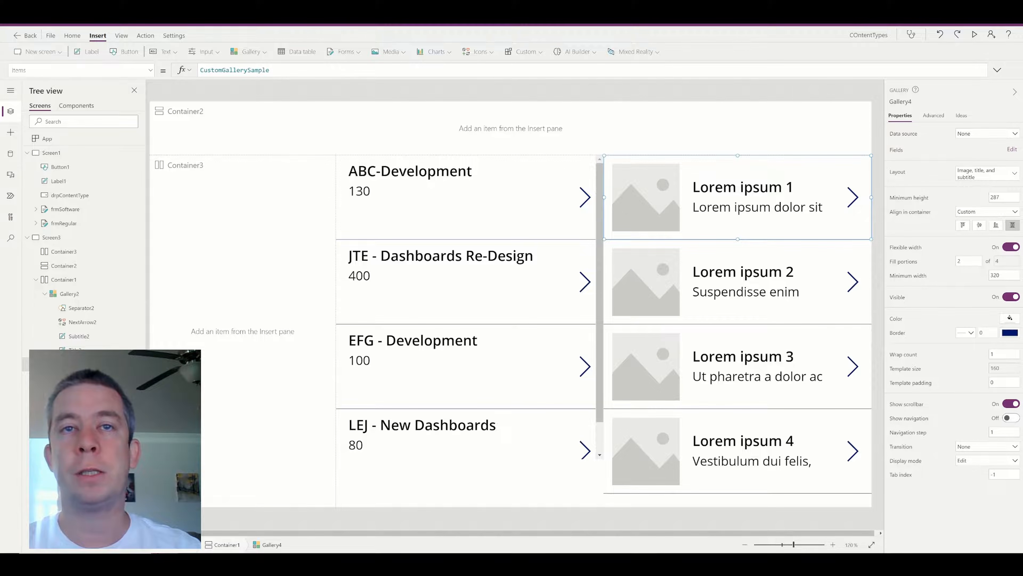
left_click(857, 267)
key("Delete")
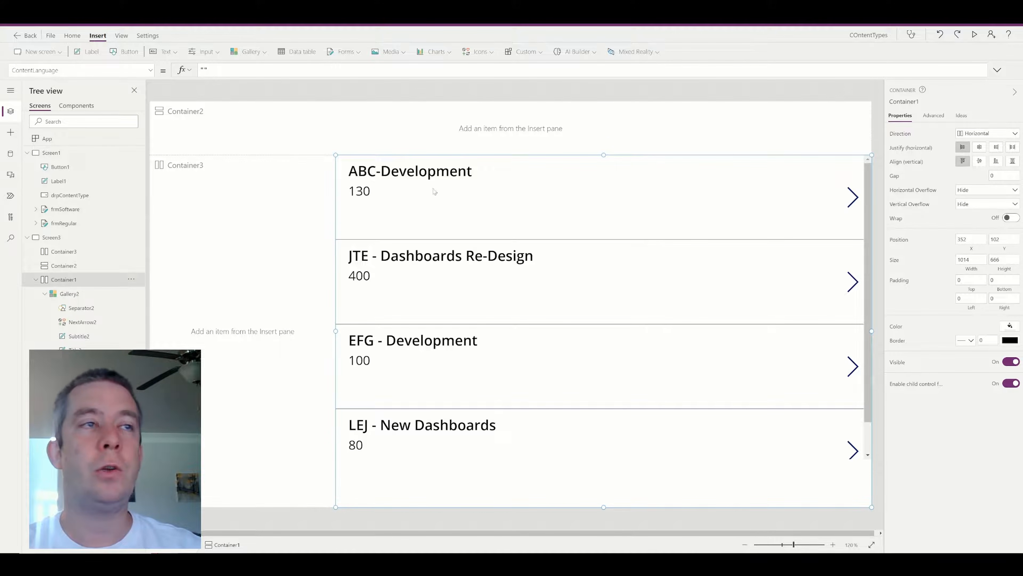
Stretch the gallery vertically, then drag Container3's right edge and Container1's left edge rightward.
left_click(1013, 161)
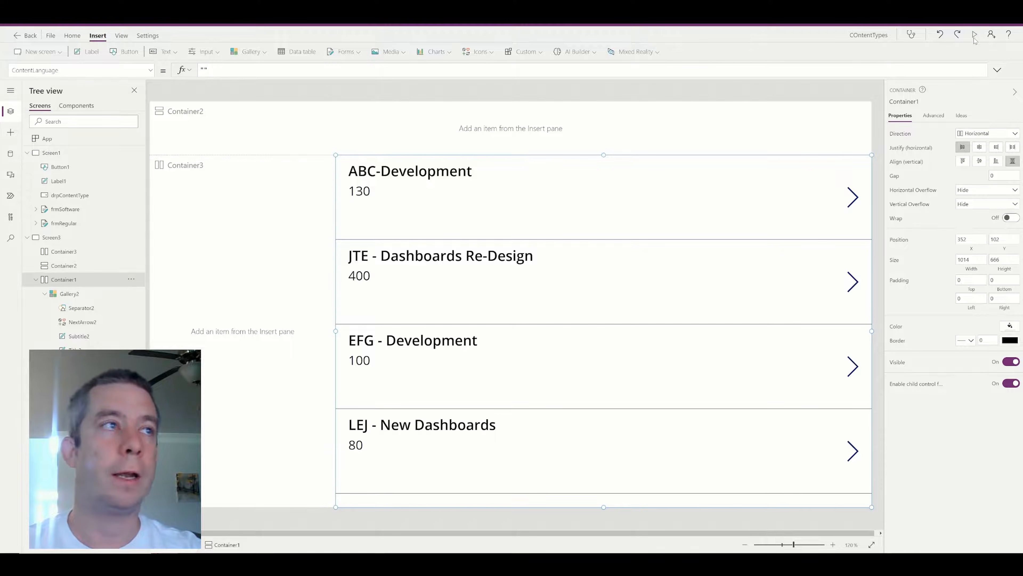
left_click(387, 180)
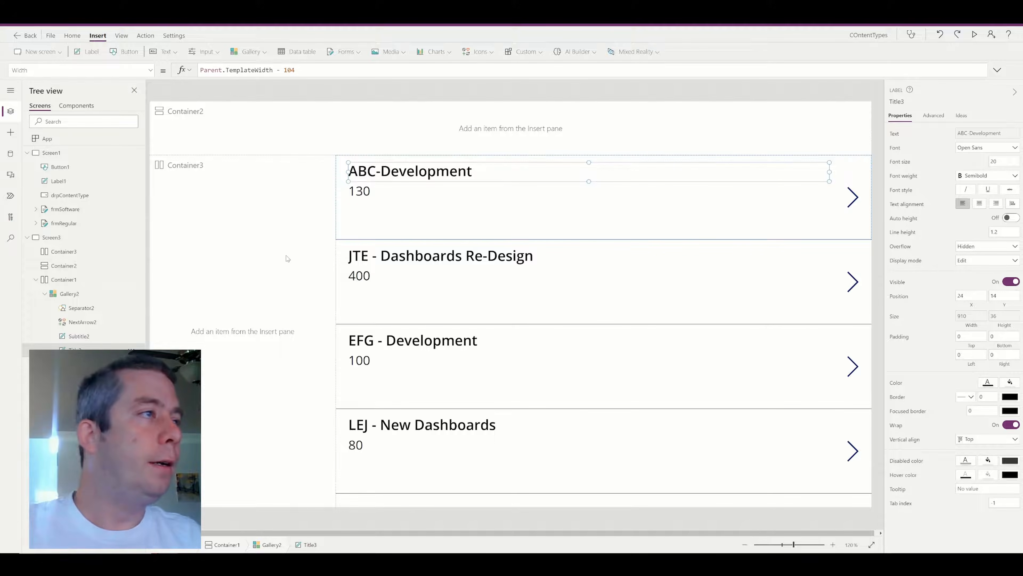
left_click(332, 291)
left_click_drag(336, 330, 441, 330)
left_click(72, 267)
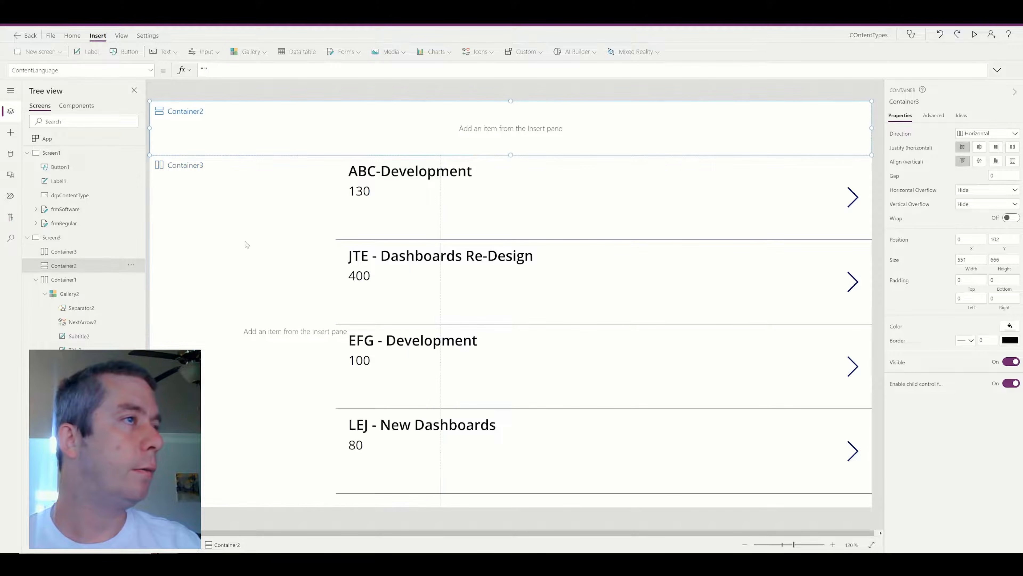
left_click_drag(337, 323, 442, 321)
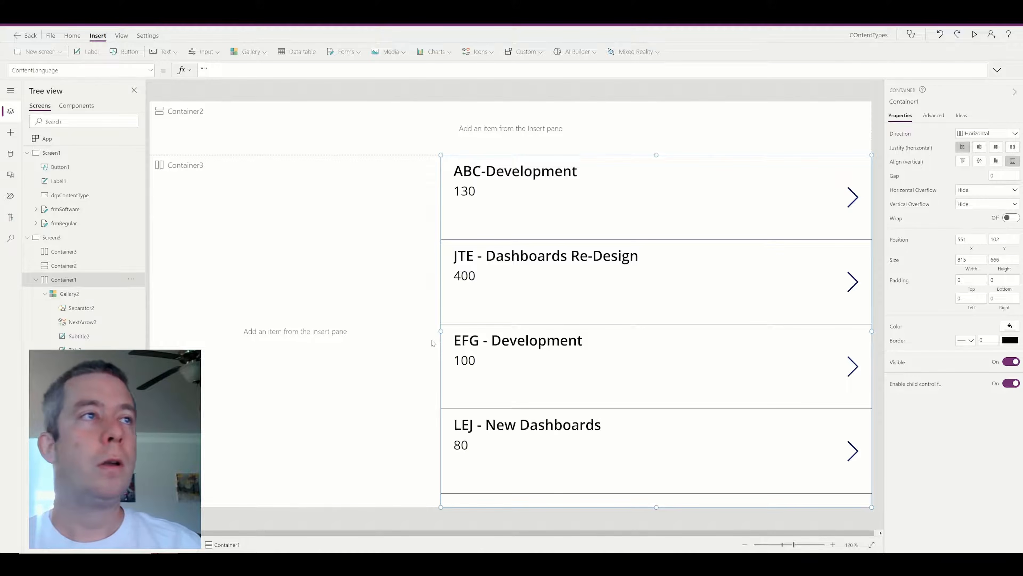
Click through the header, subtitle and title to reselect the whole project gallery.
left_click(281, 137)
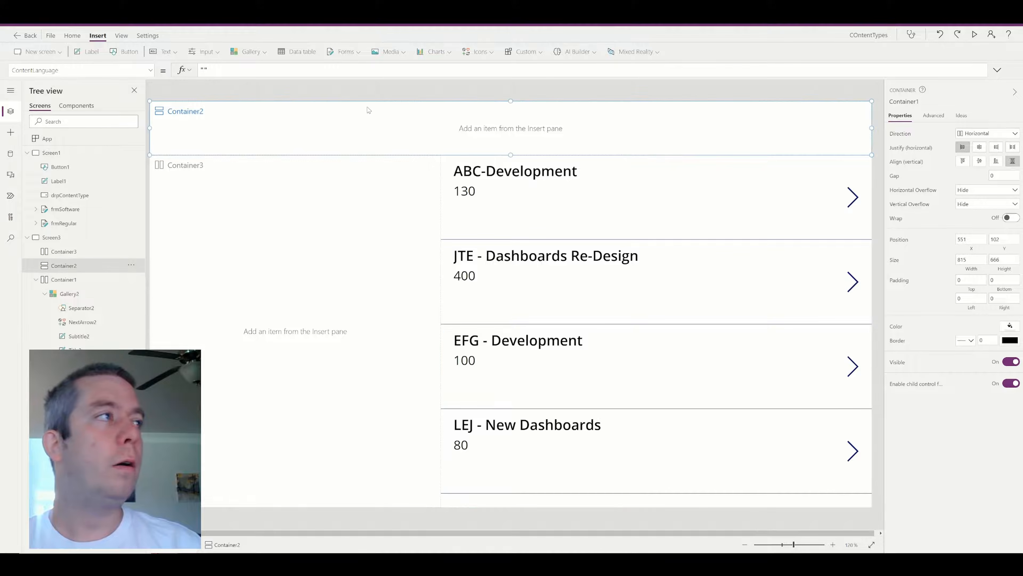
left_click(630, 199)
left_click(645, 215)
left_click(546, 196)
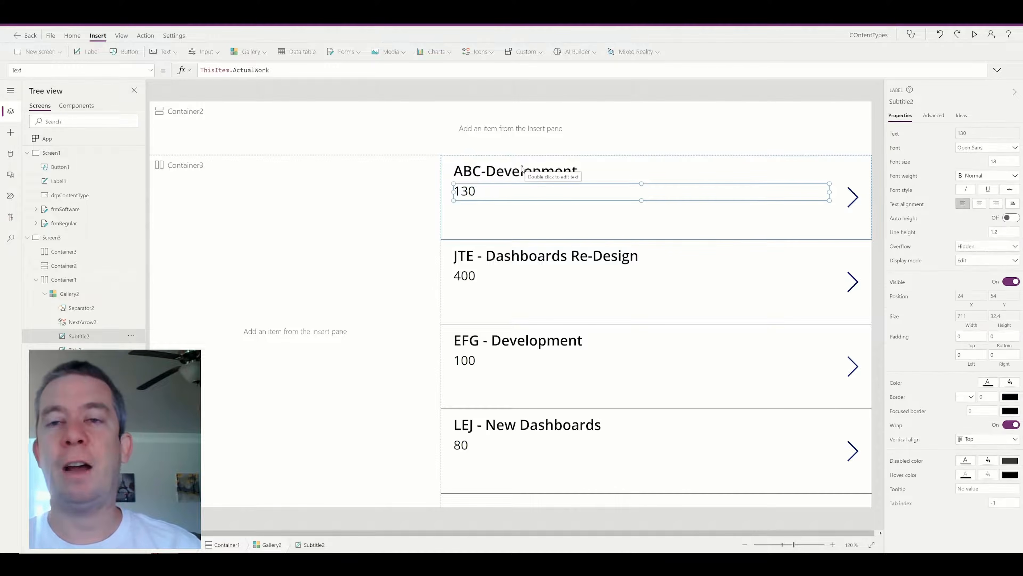
left_click(522, 170)
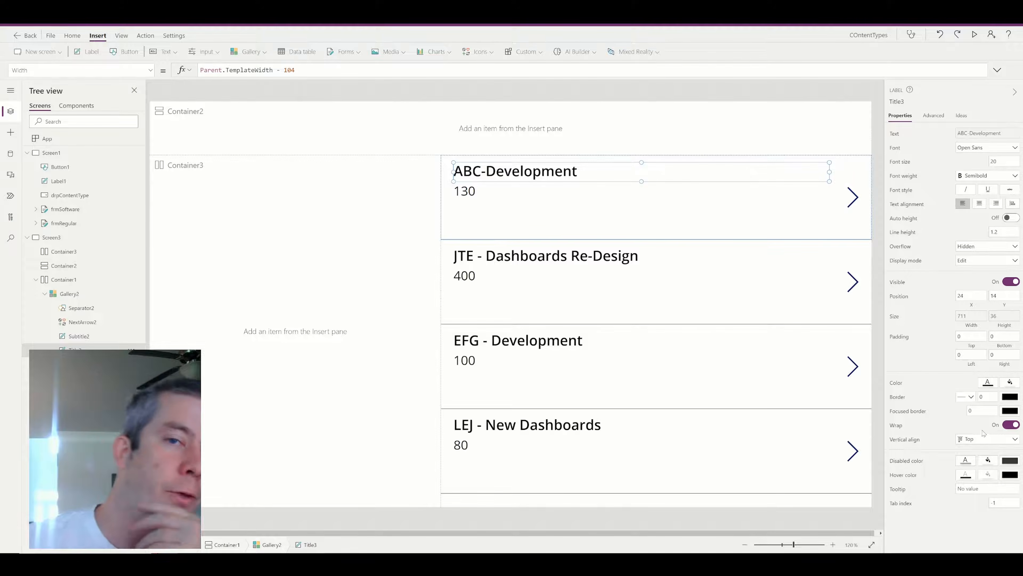
left_click(610, 319)
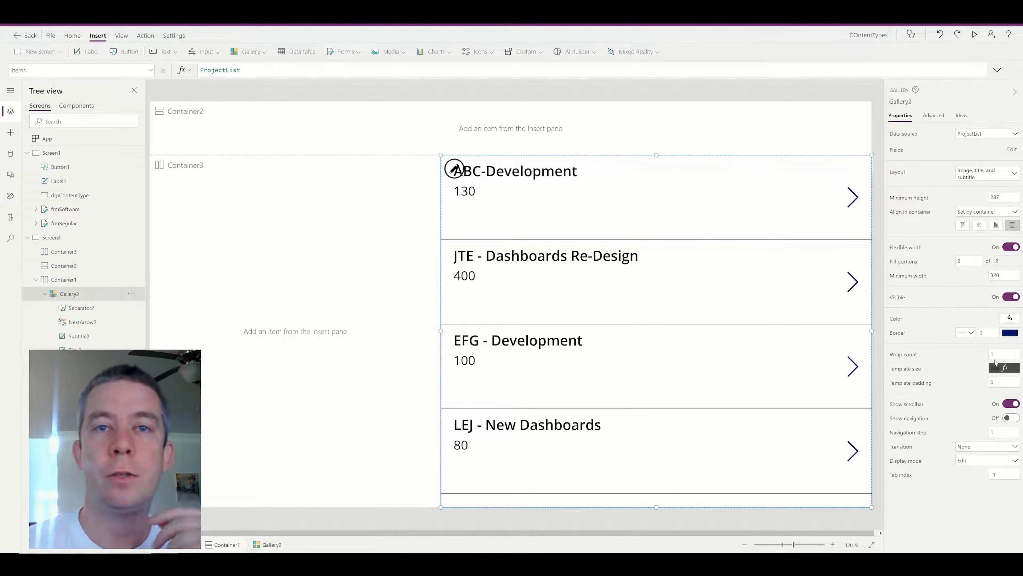
Set Gallery2's Wrap count to 4.
left_click(997, 355)
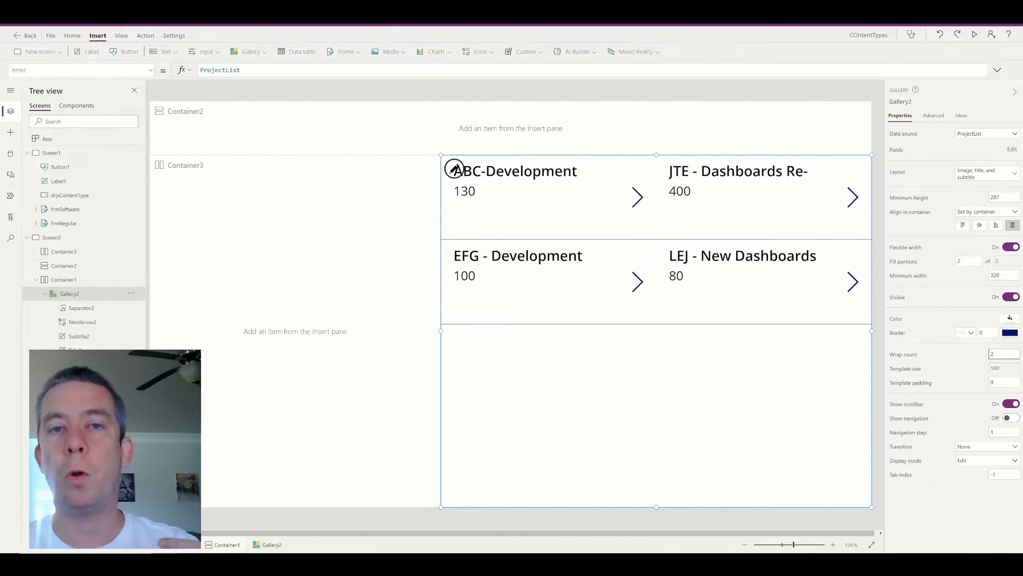
left_click_drag(997, 354, 896, 340)
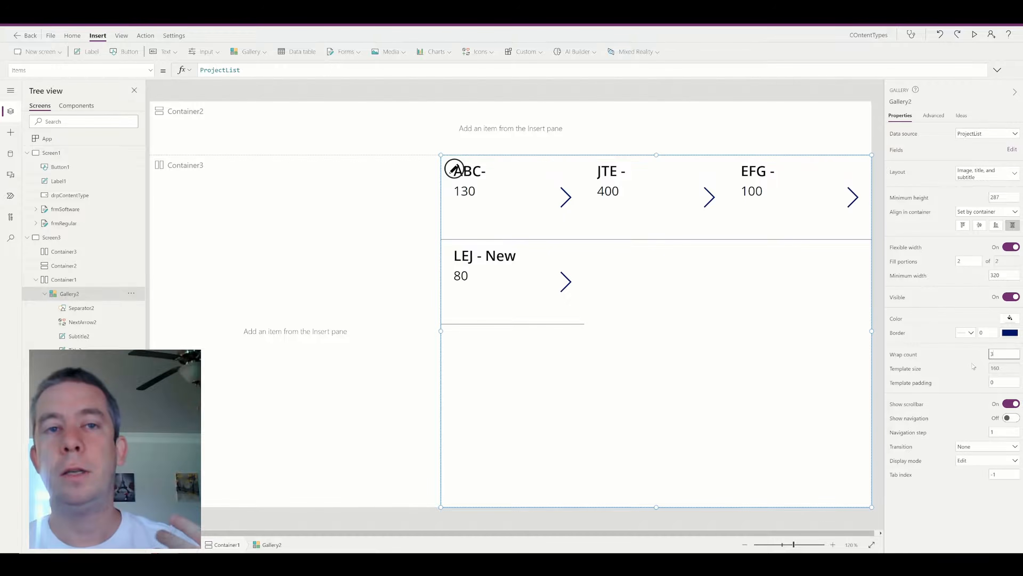
key("BackSpace")
type("4")
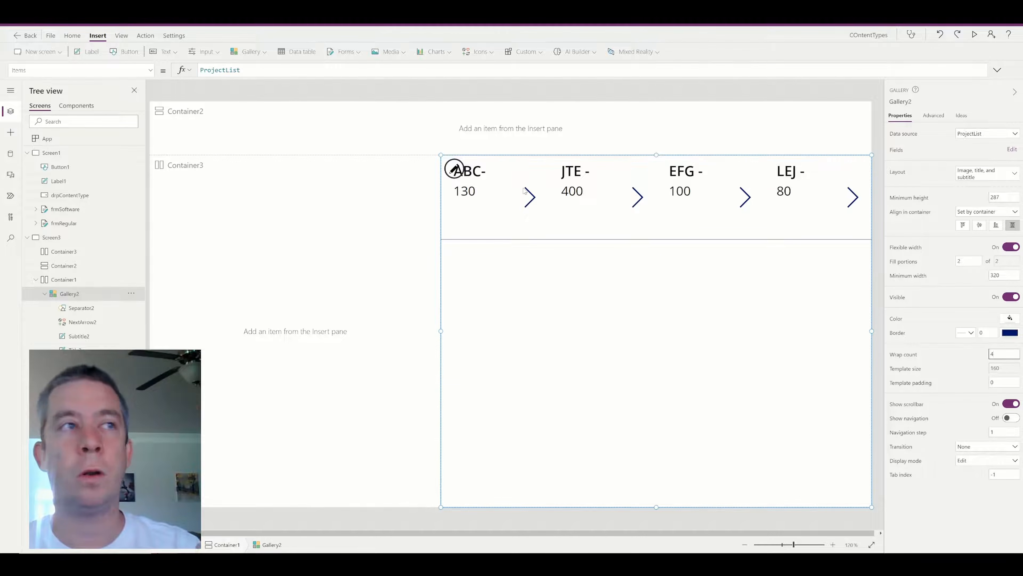
Set the ABC-Development title label's font size to 10.
left_click(487, 176)
left_click_drag(1002, 162, 960, 165)
type("104")
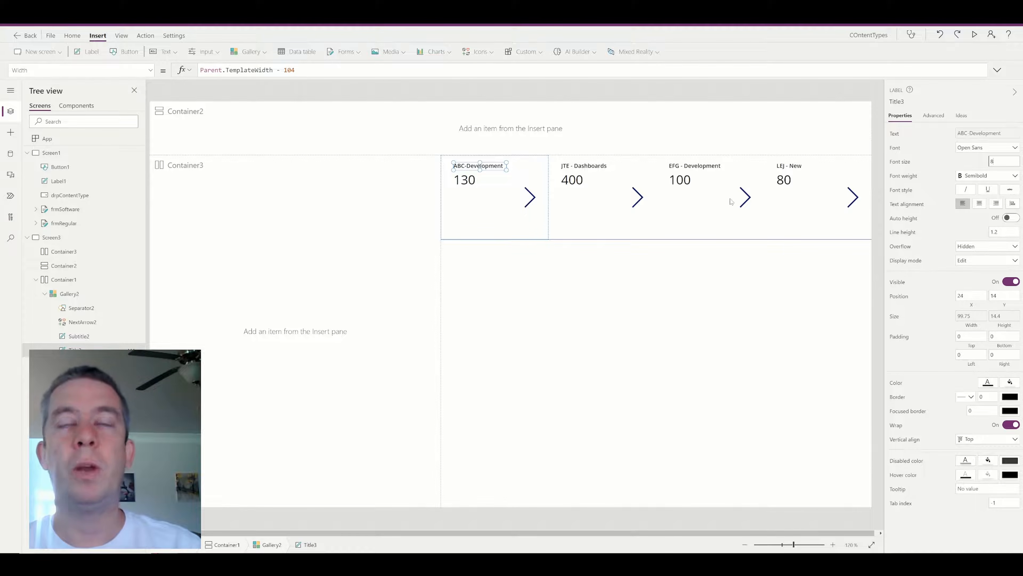
Reselect the project gallery and set its Wrap count back to 1.
left_click(626, 233)
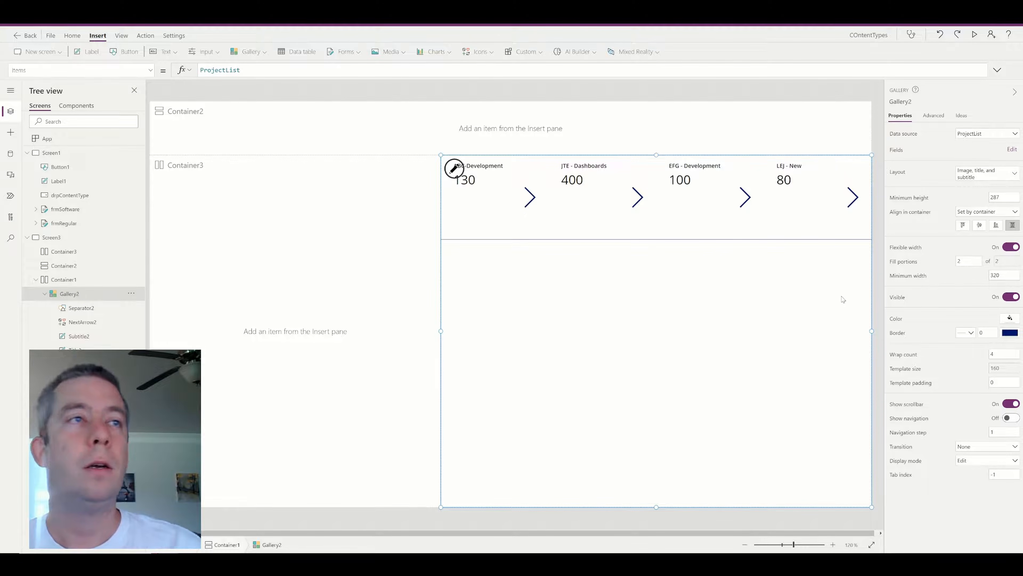
left_click(461, 214)
left_click(706, 265)
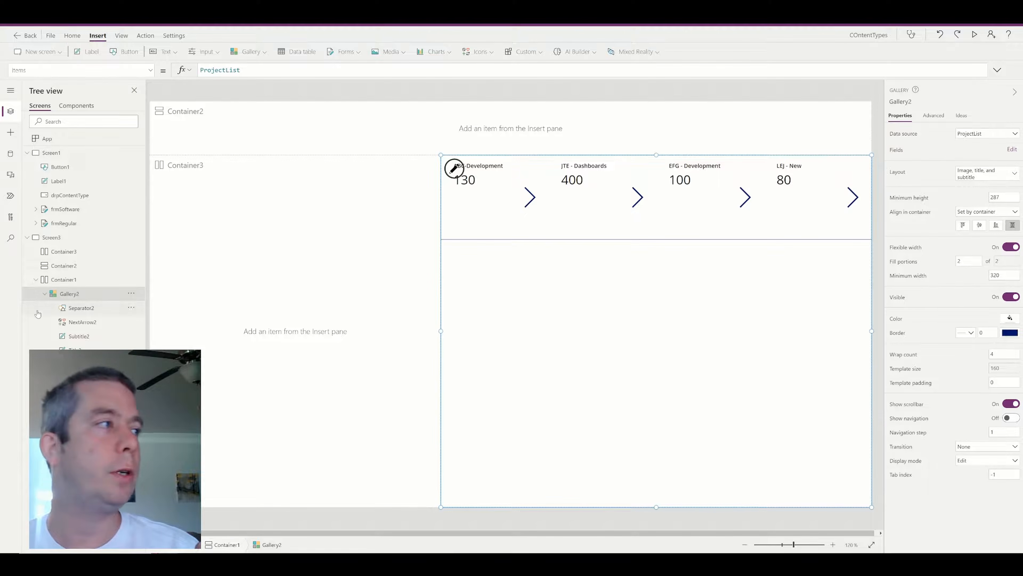
left_click(60, 281)
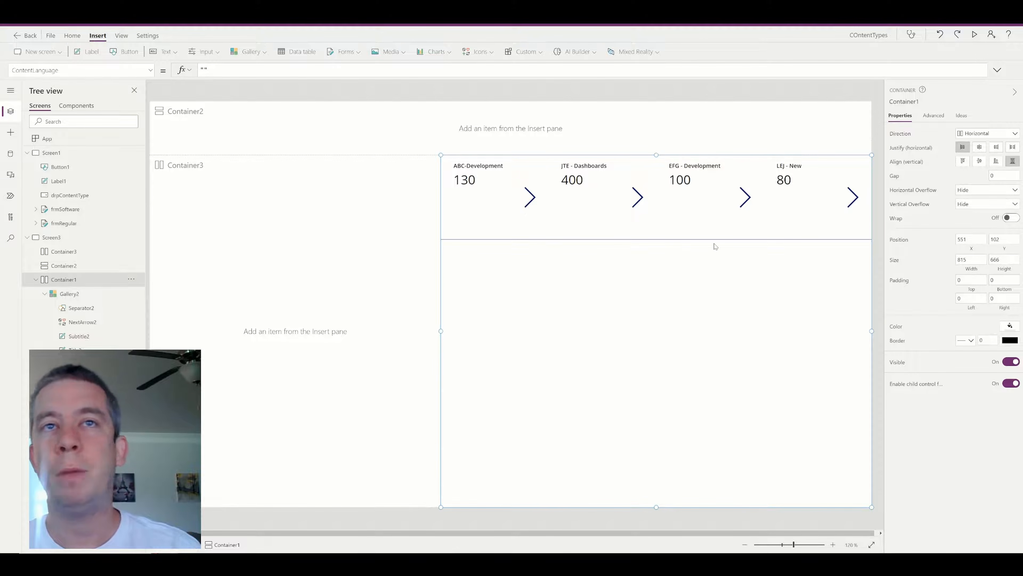
left_click(71, 293)
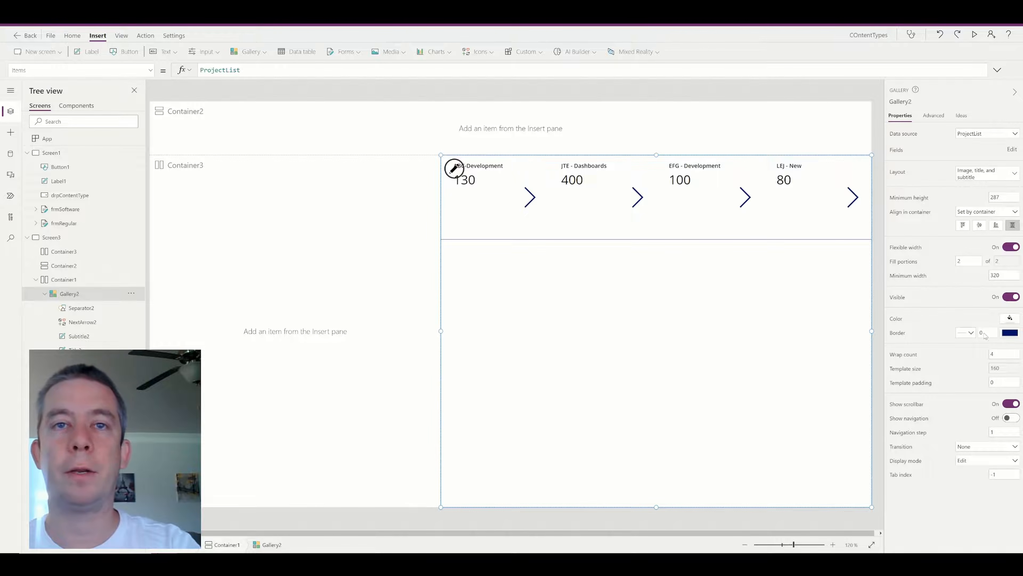
double_click(999, 353)
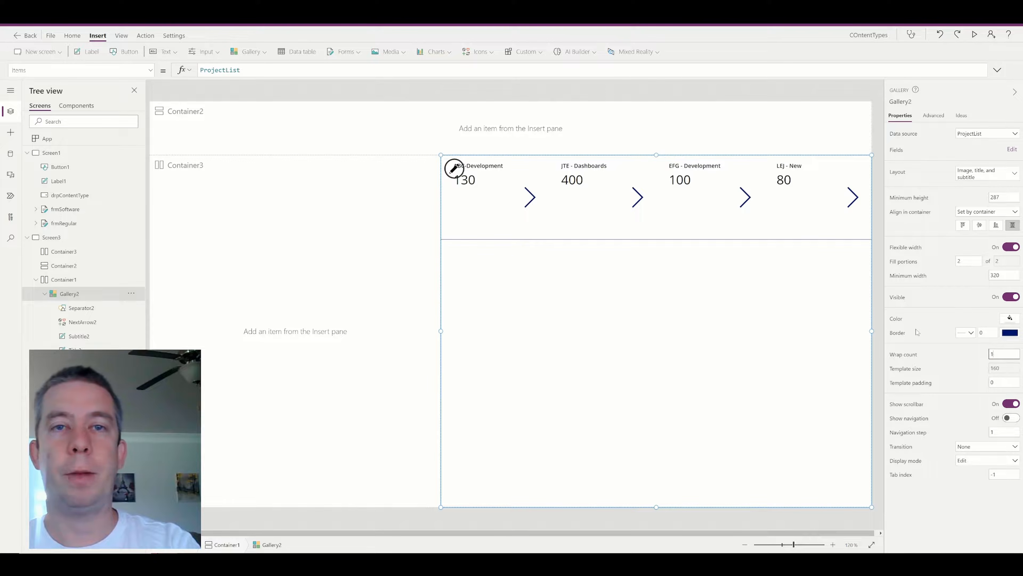
type("1")
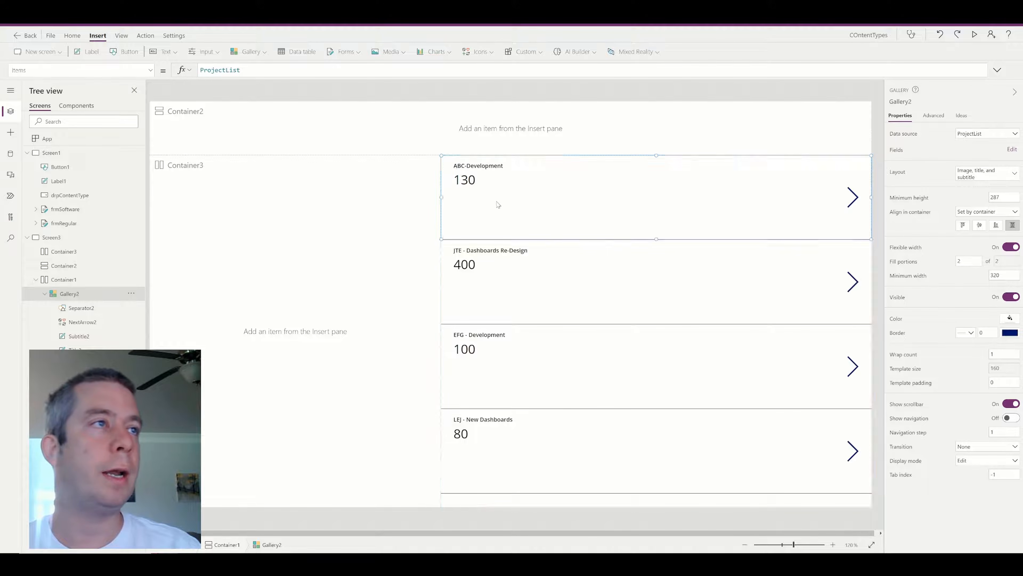
Switch the gallery layout to title and subtitle.
left_click(468, 180)
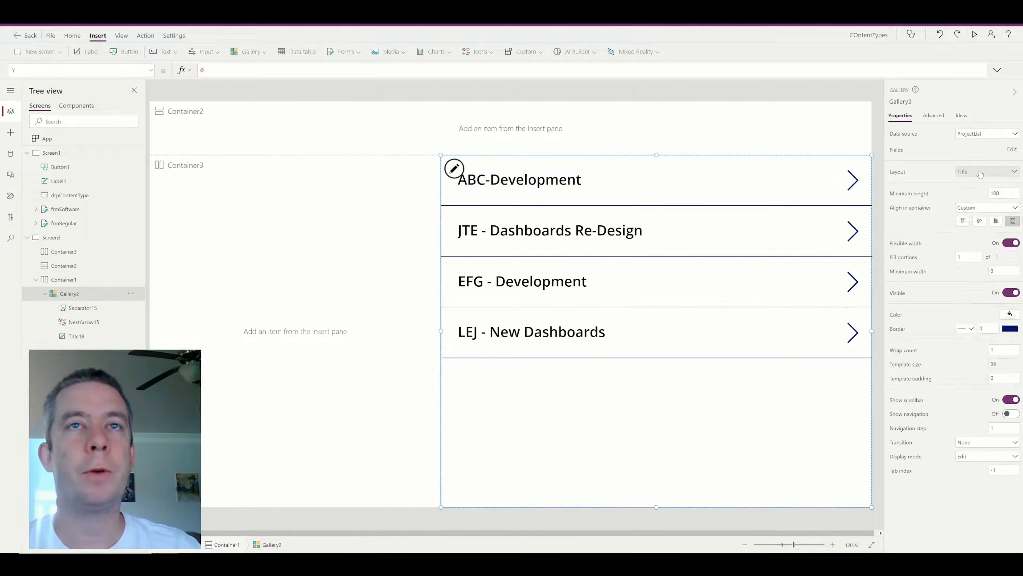
left_click(987, 171)
left_click(974, 247)
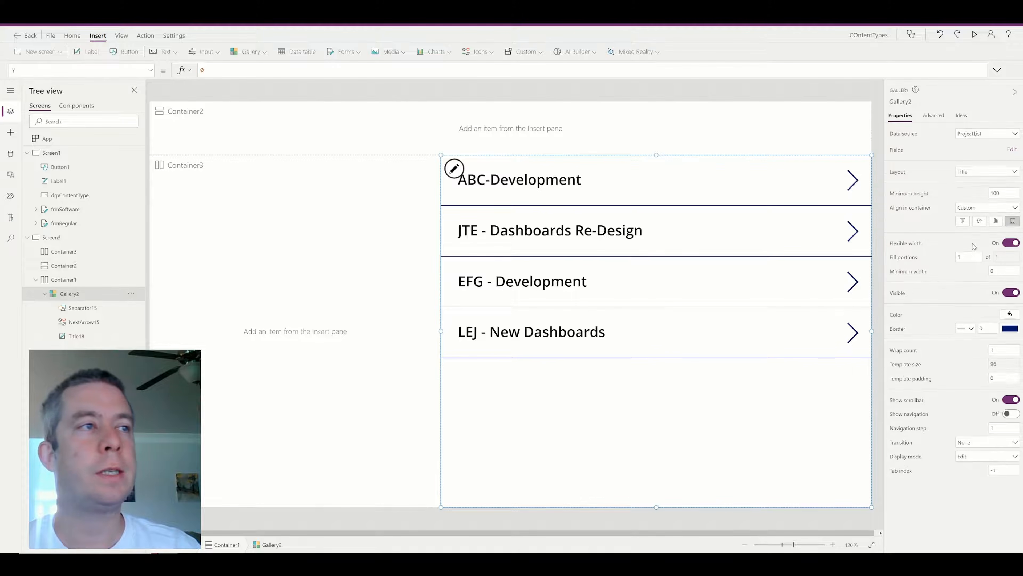
Narrow and move the work label right, with text " Actual Work: " & ThisItem.ActualWork.
left_click(469, 195)
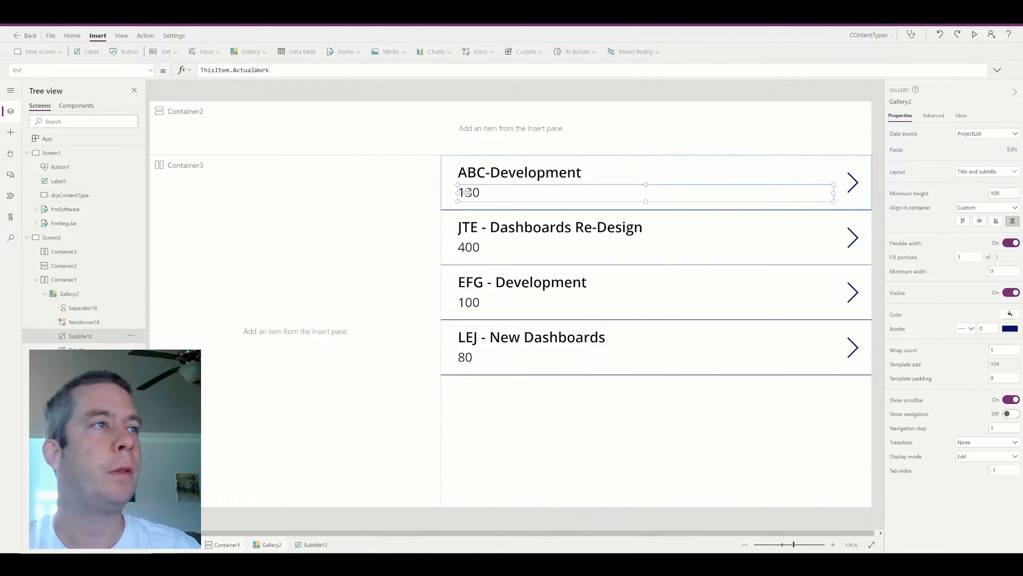
left_click_drag(832, 194, 542, 193)
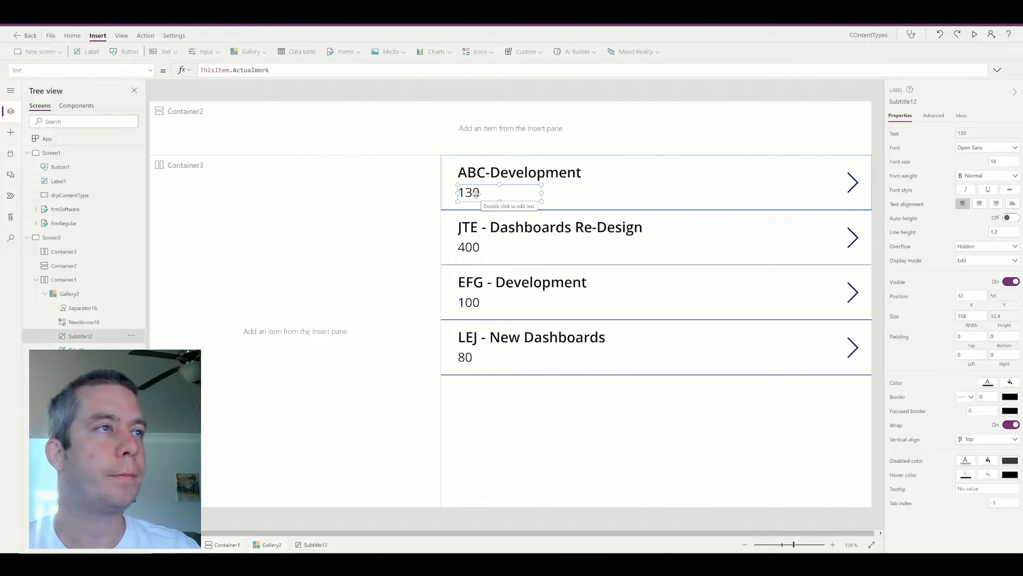
left_click_drag(476, 188, 515, 189)
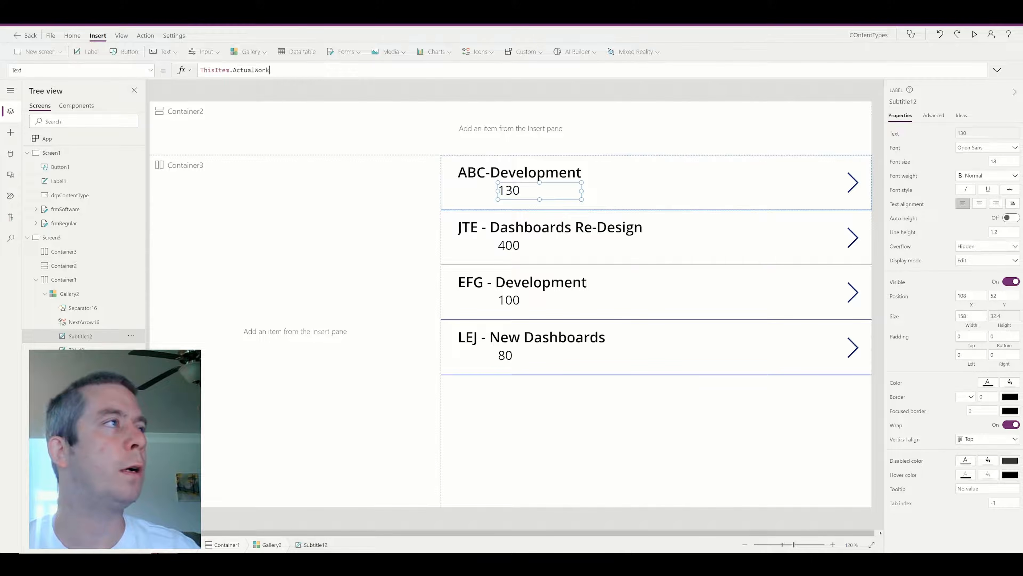
type("\" Ac")
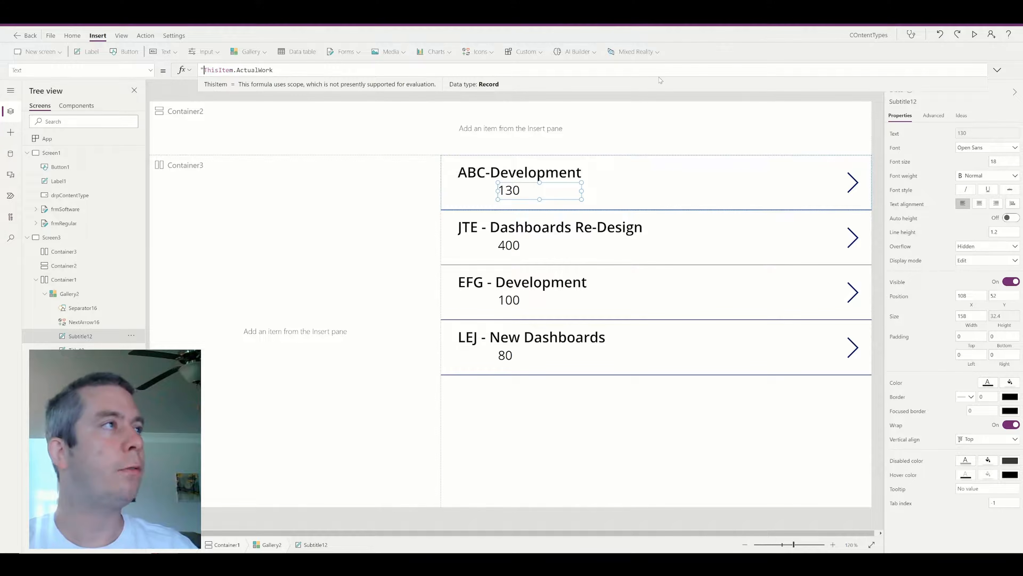
type("tual Wor")
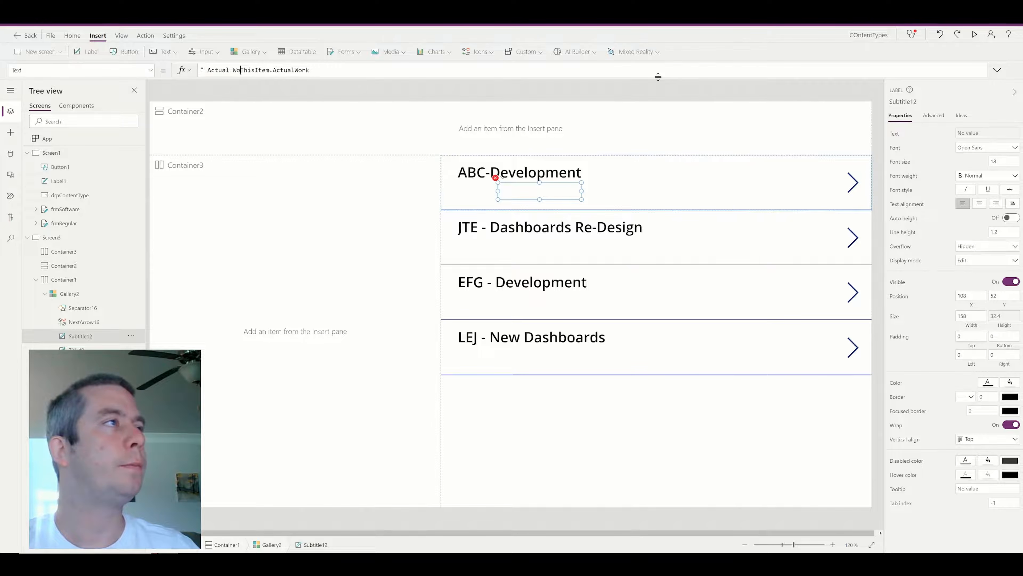
type("k \" ")
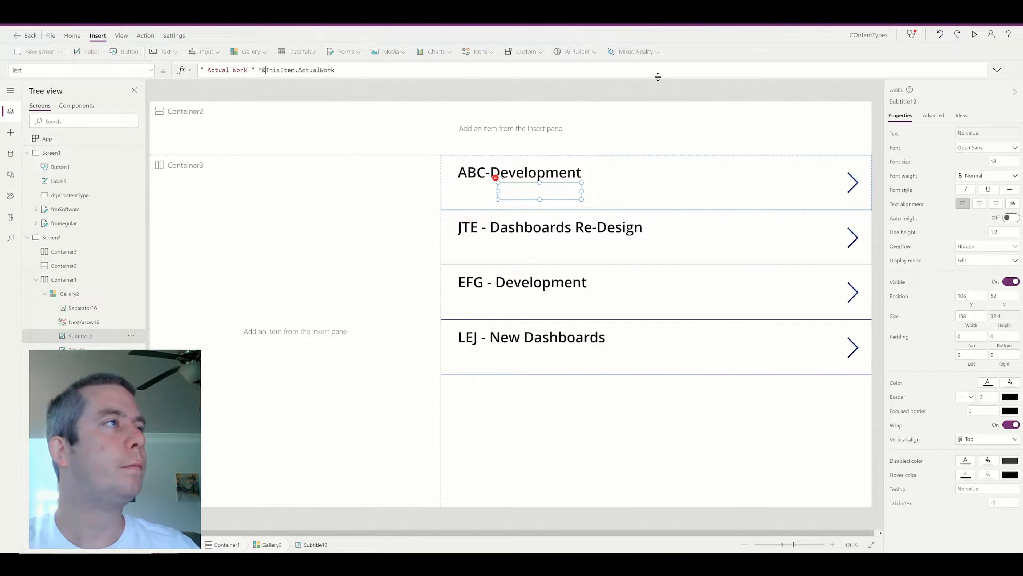
type("&")
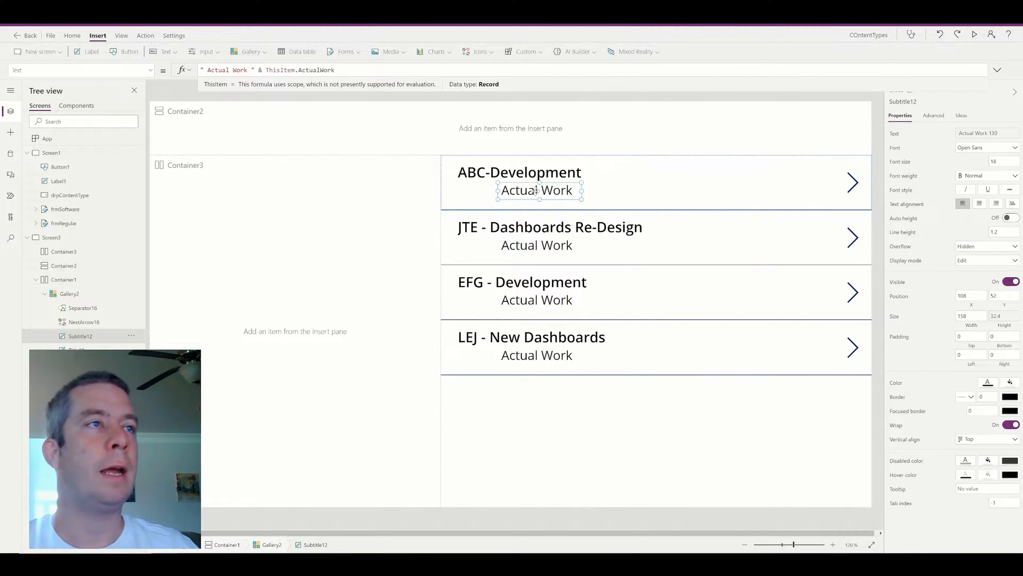
left_click_drag(582, 191, 549, 194)
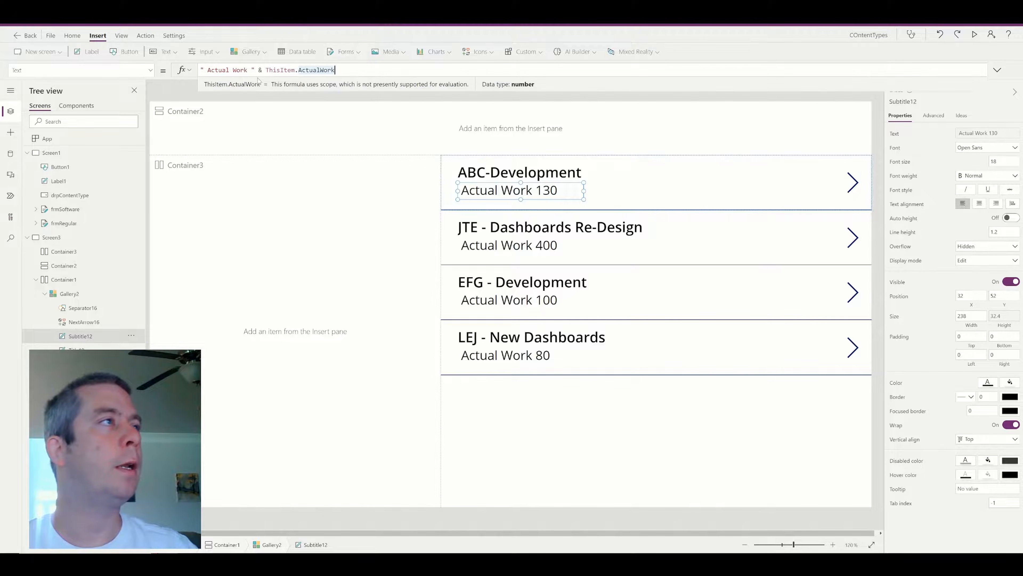
left_click(248, 70)
type(":")
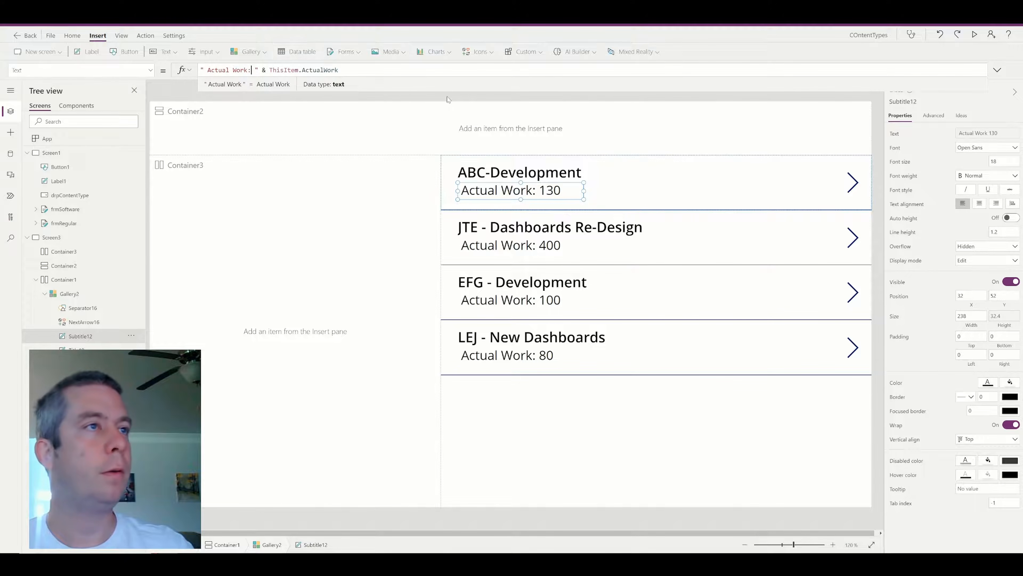
left_click(617, 169)
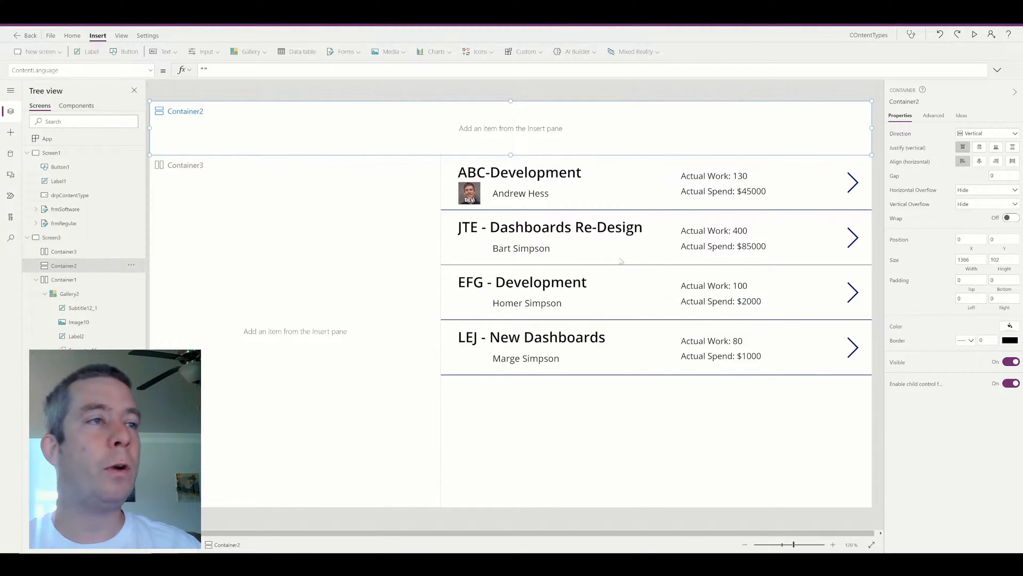
Preview the app and compare the gallery figures against the SharePoint ProjectList.
left_click(975, 34)
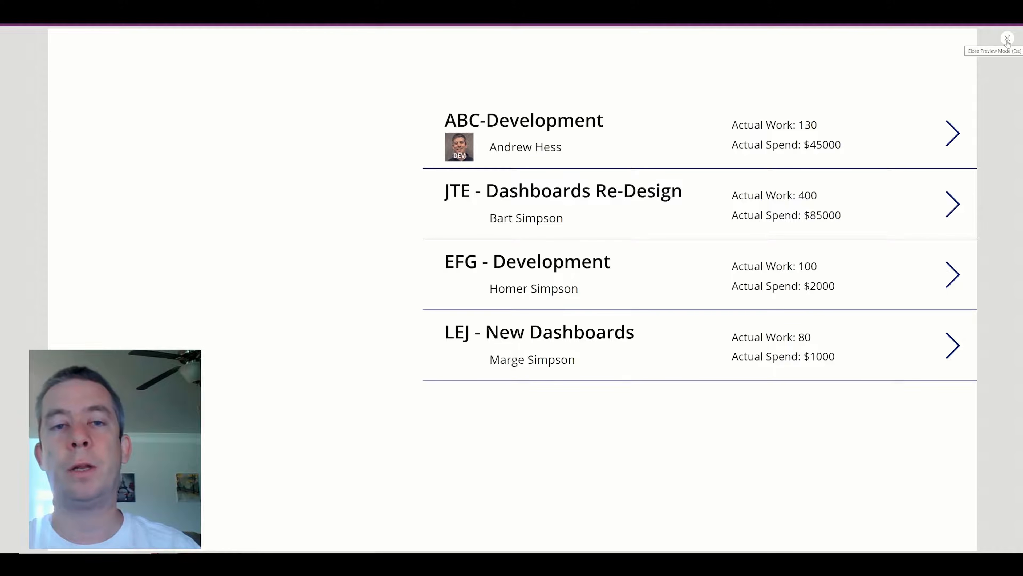
left_click(1007, 39)
left_click(197, 11)
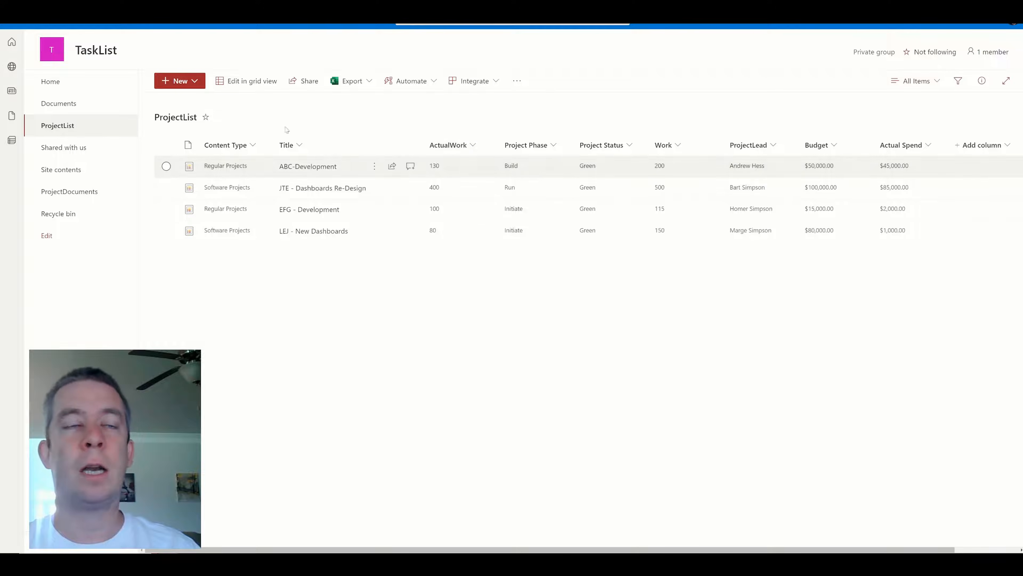
left_click(282, 11)
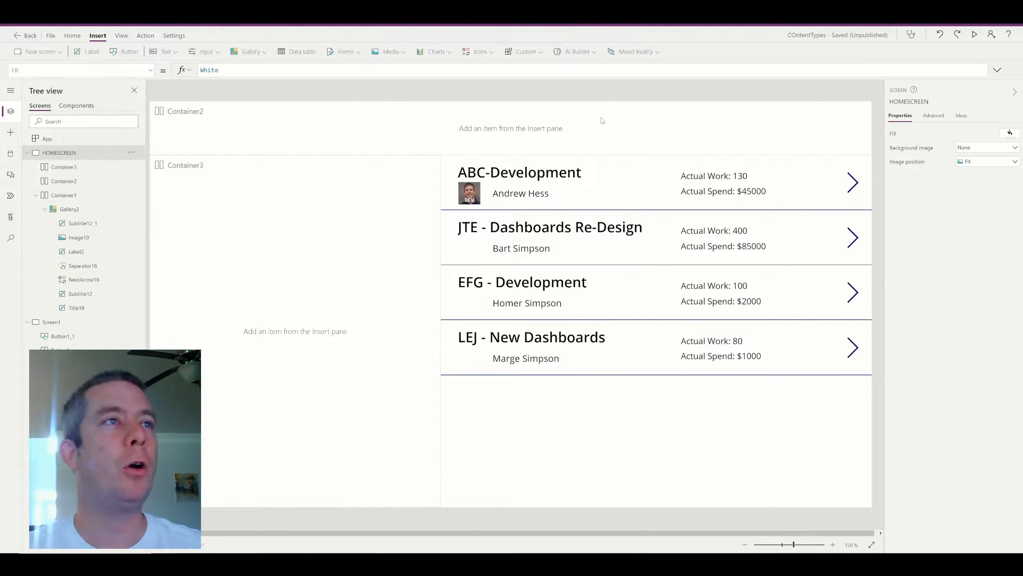
left_click(588, 125)
Insert a button in the header container labelled Create New Project.
left_click(123, 51)
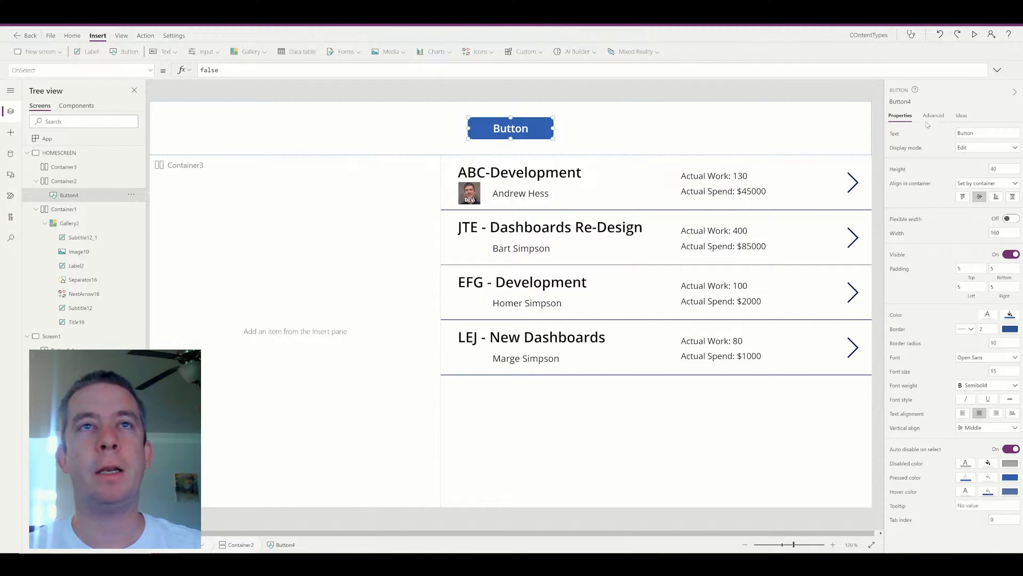
left_click(967, 133)
type("Create New Project")
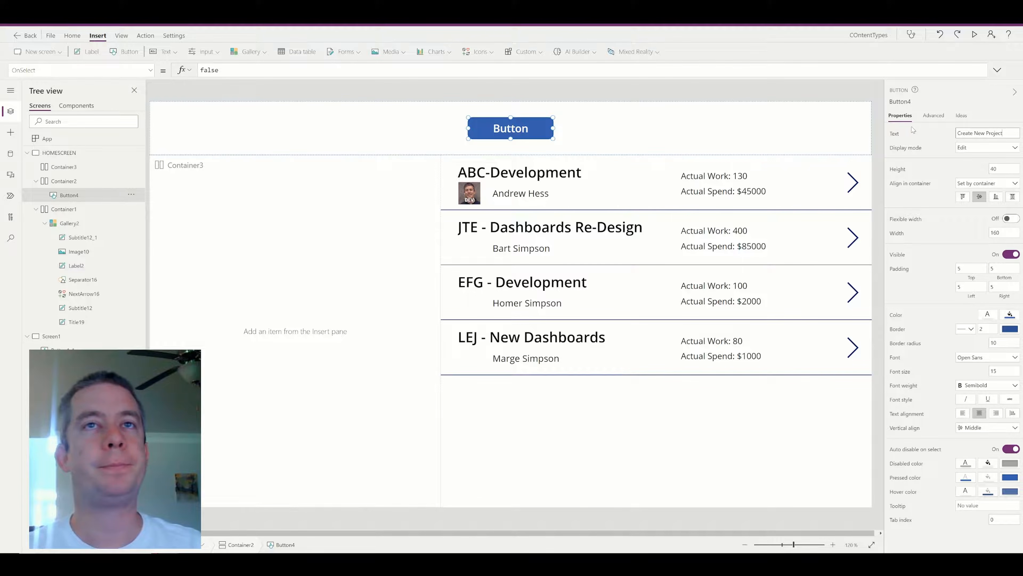
left_click(641, 127)
left_click(549, 131)
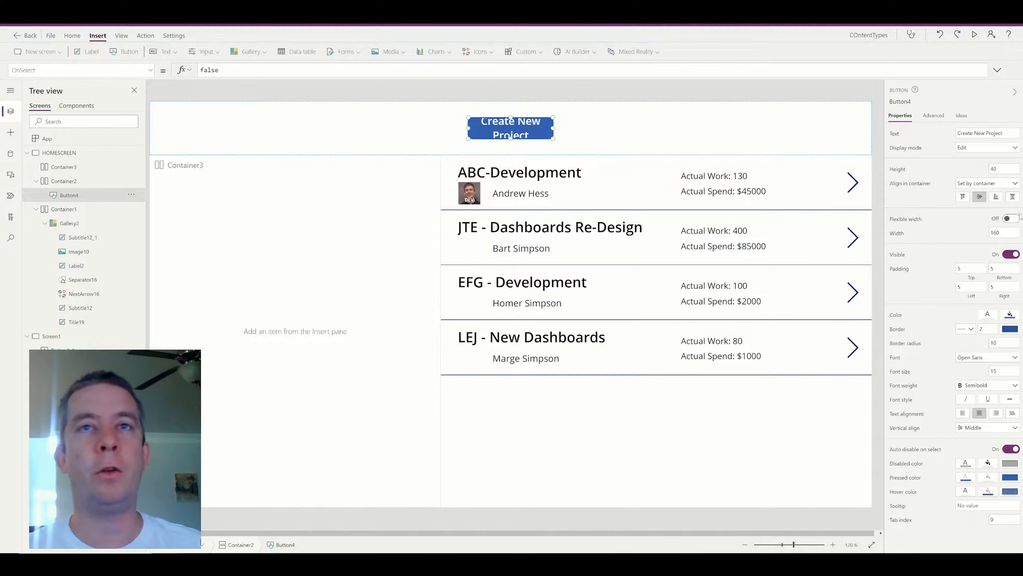
Set the Create New Project button's width to 300.
left_click(1003, 233)
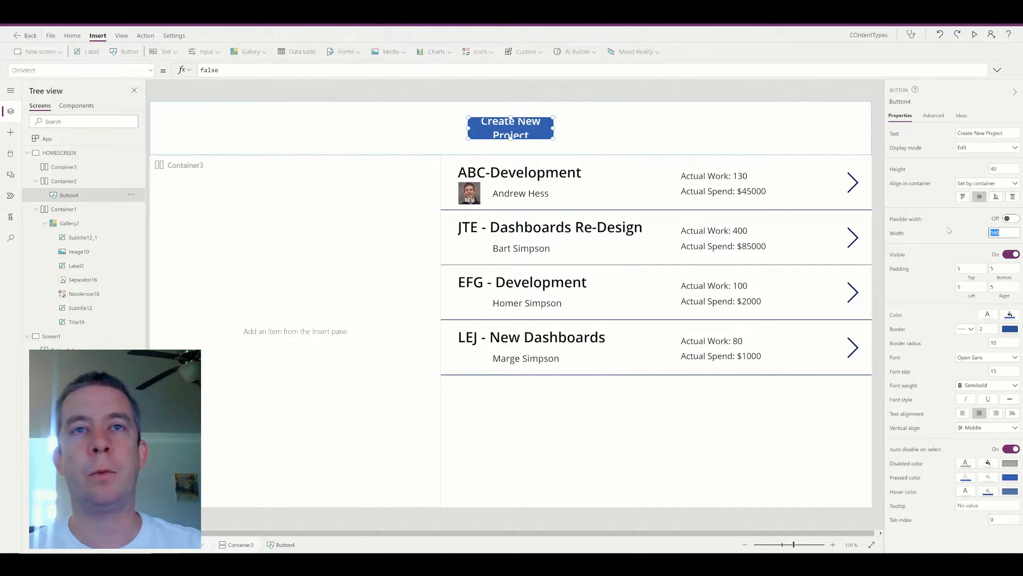
type("200")
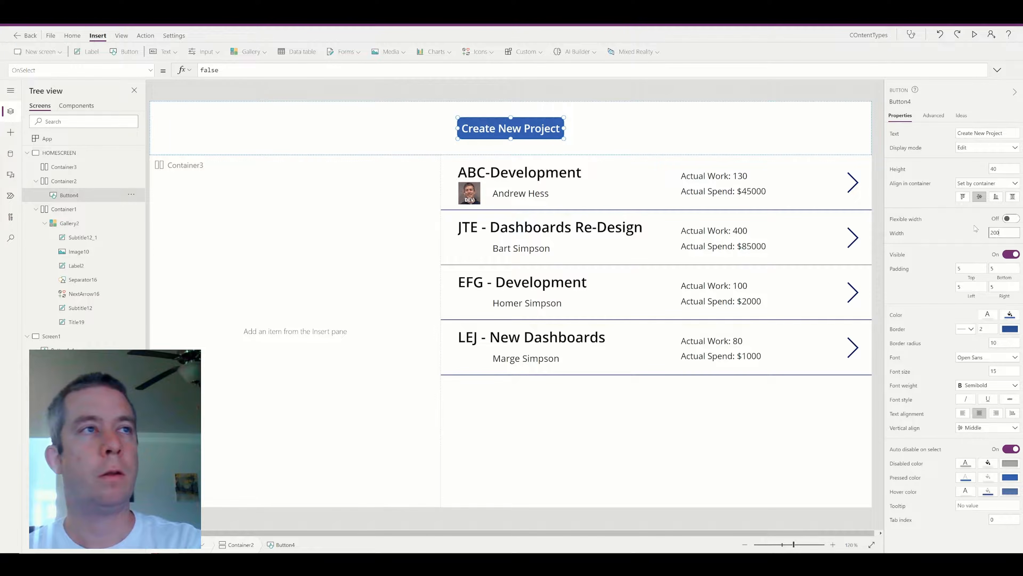
type("3")
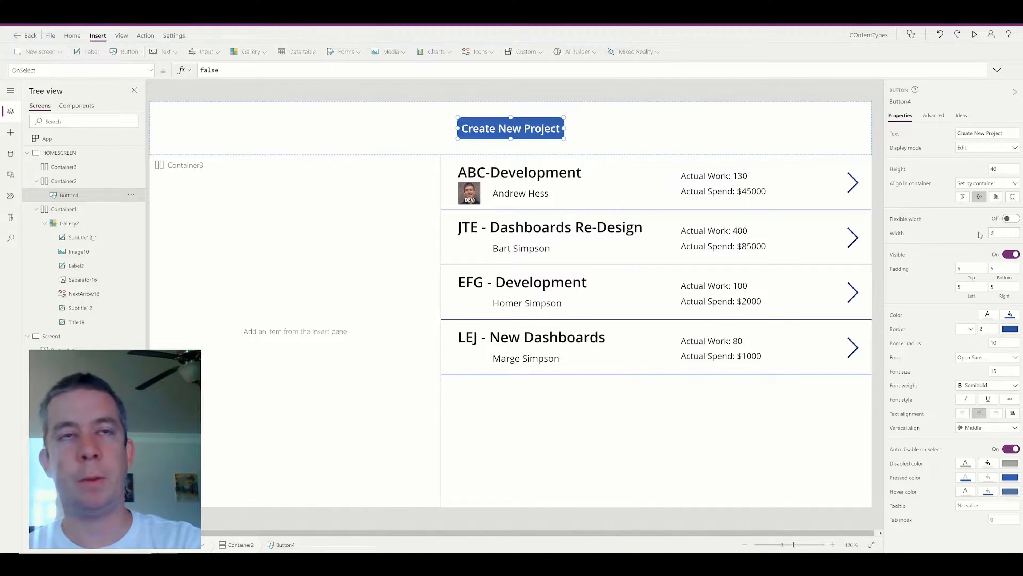
left_click(556, 84)
left_click(537, 146)
left_click(539, 130)
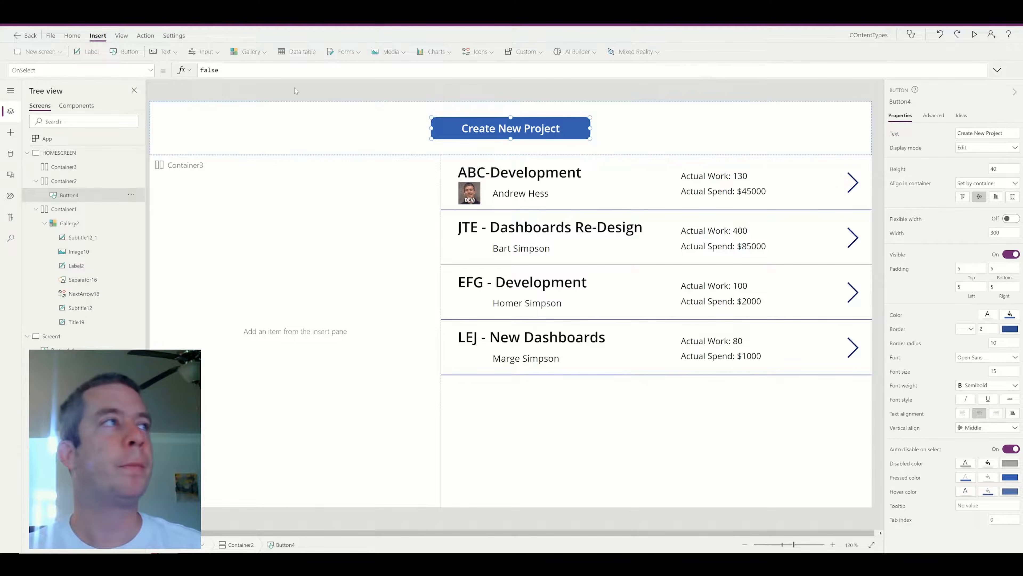
Set the button's OnSelect to NewForm(frmRegular);Navigate(Screen1,Fade) and test it in preview.
left_click(297, 70)
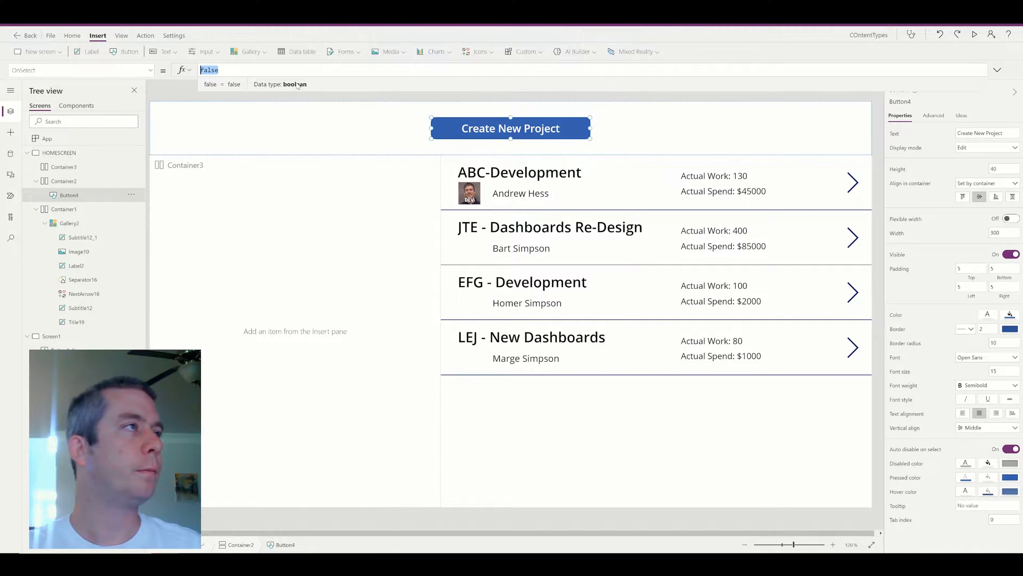
type("NewForm(")
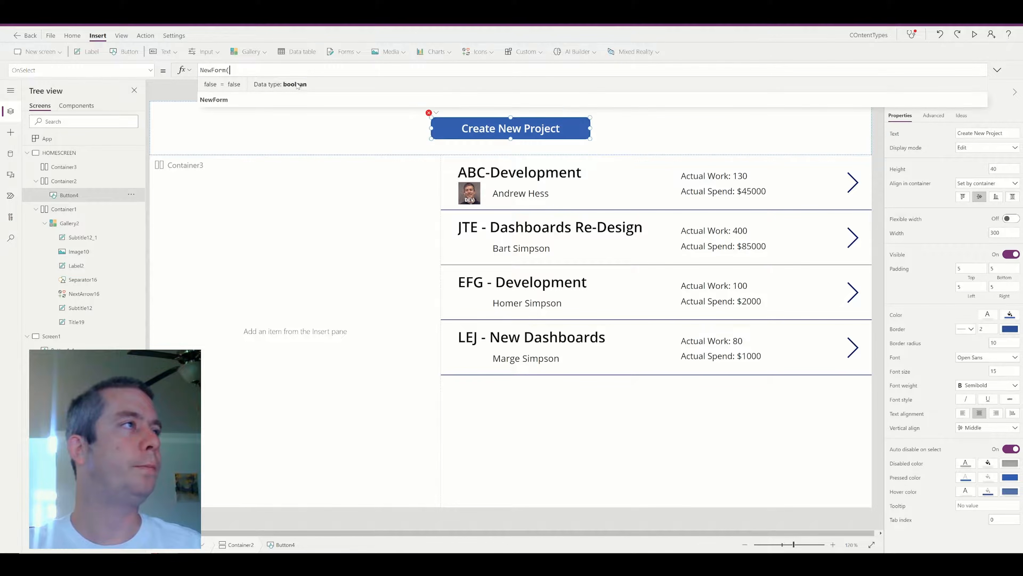
type("fr")
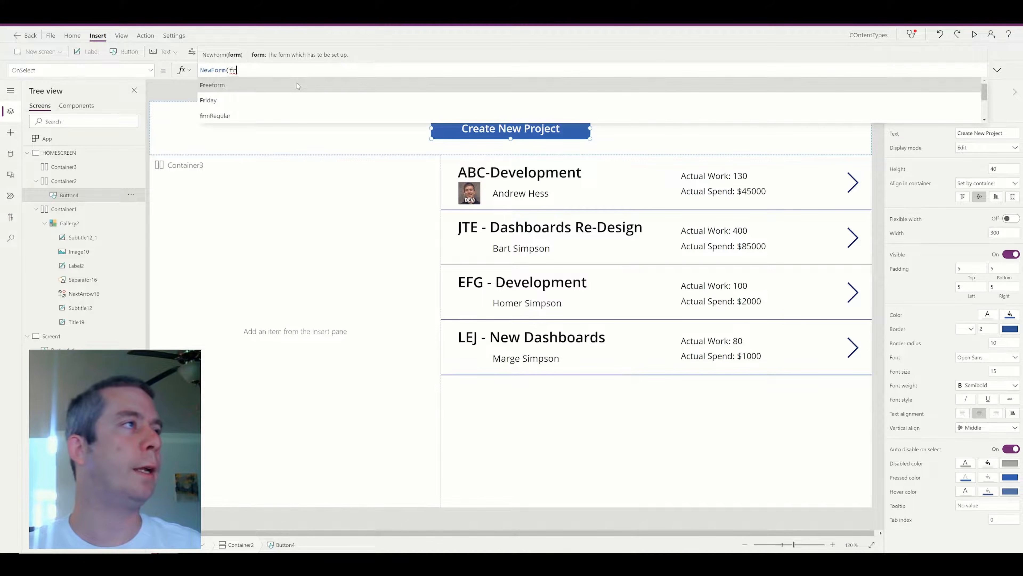
type("mRe")
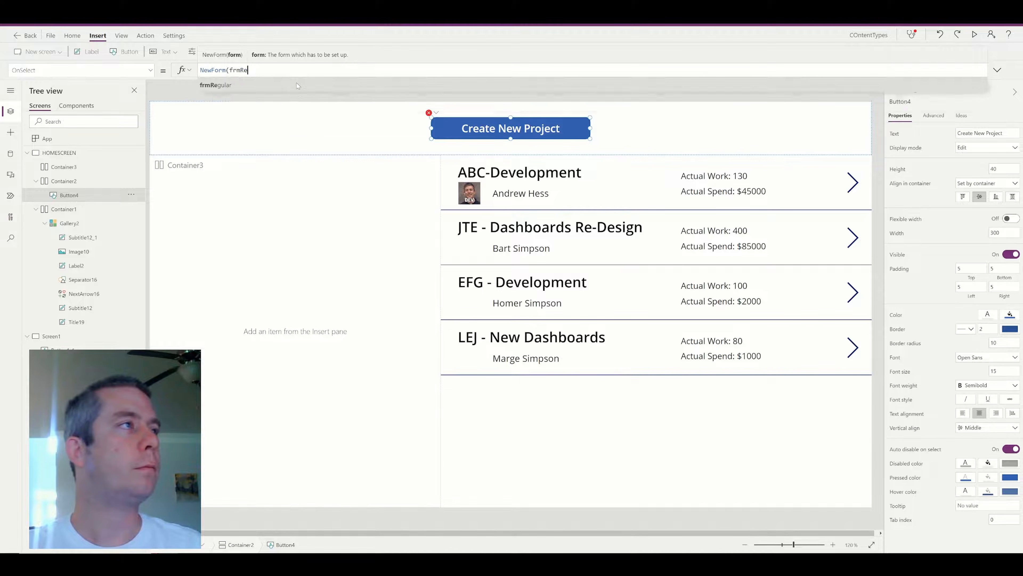
type("gular)")
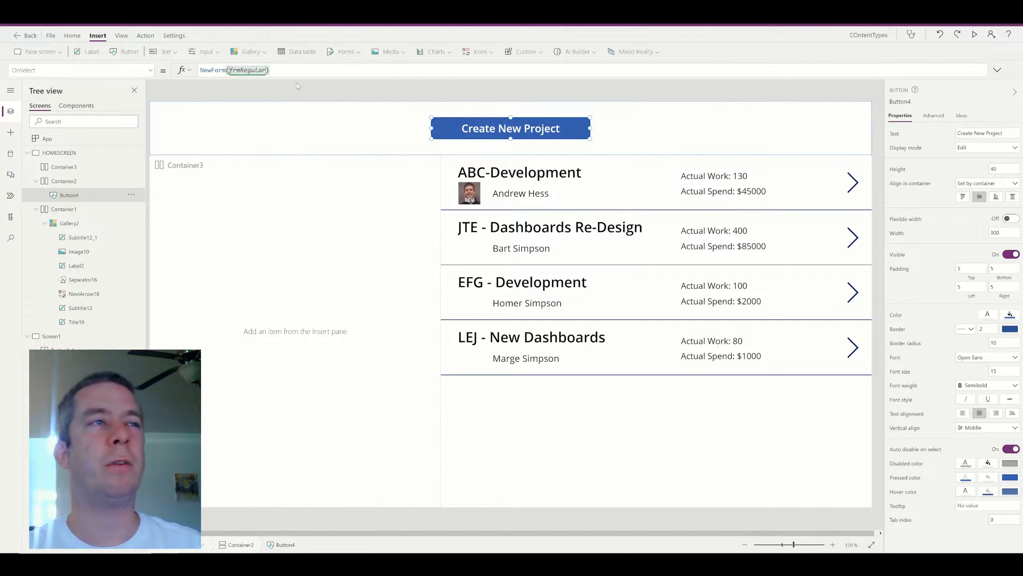
type(";")
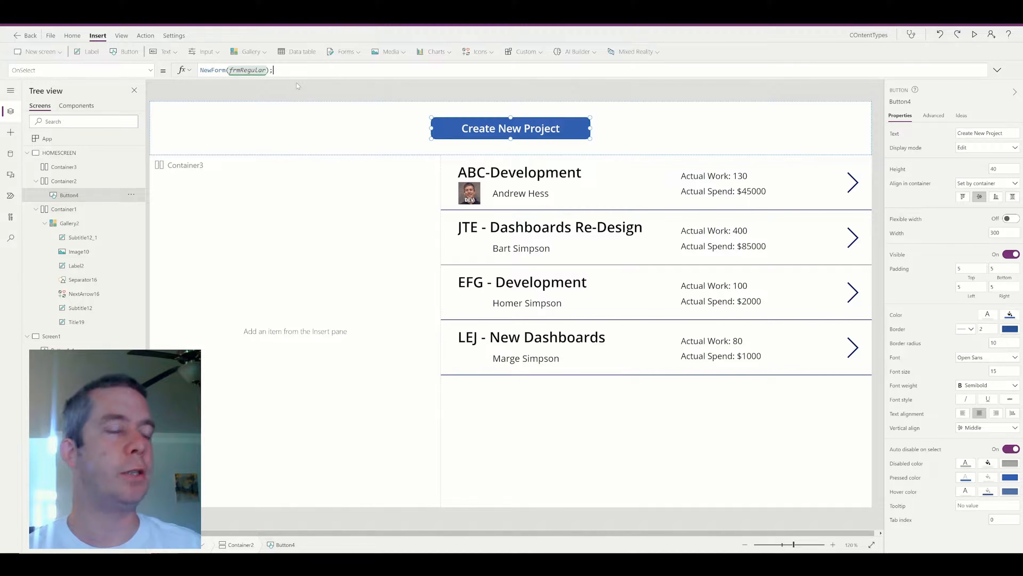
type("Naviagte")
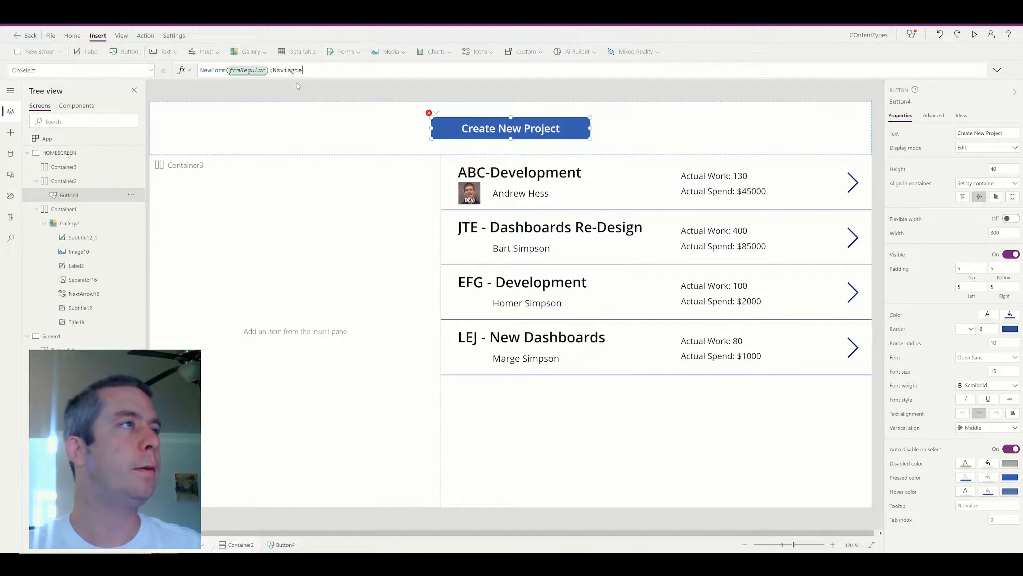
type("(Screen1,Fade)")
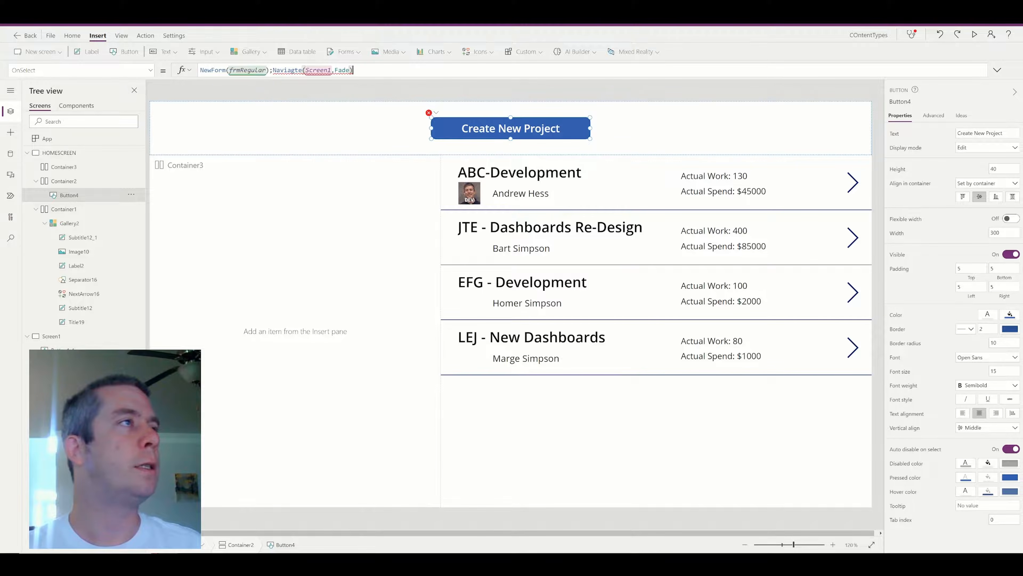
key("BackSpace")
key("BackSpace")
type("ga")
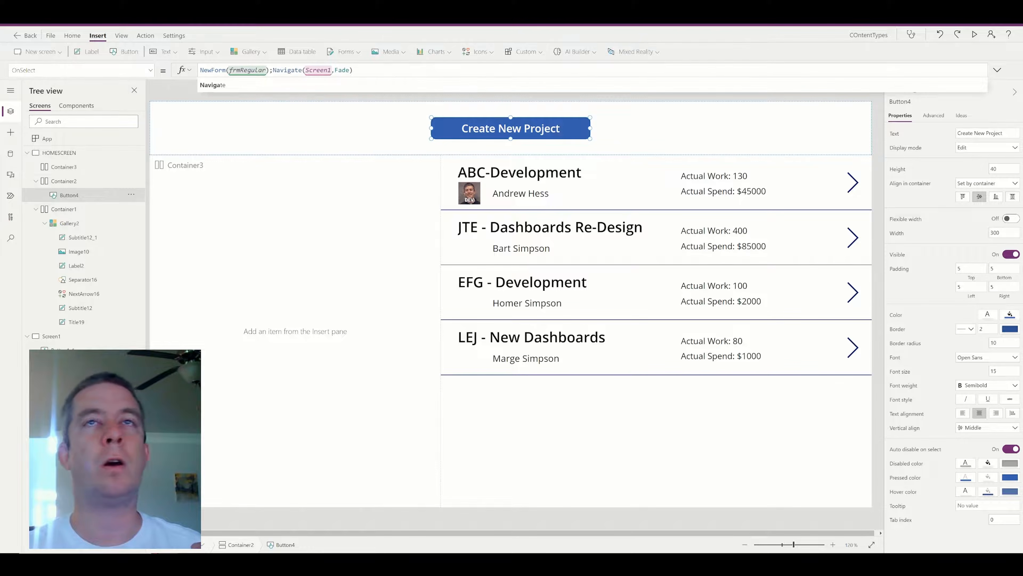
left_click(974, 35)
left_click(451, 62)
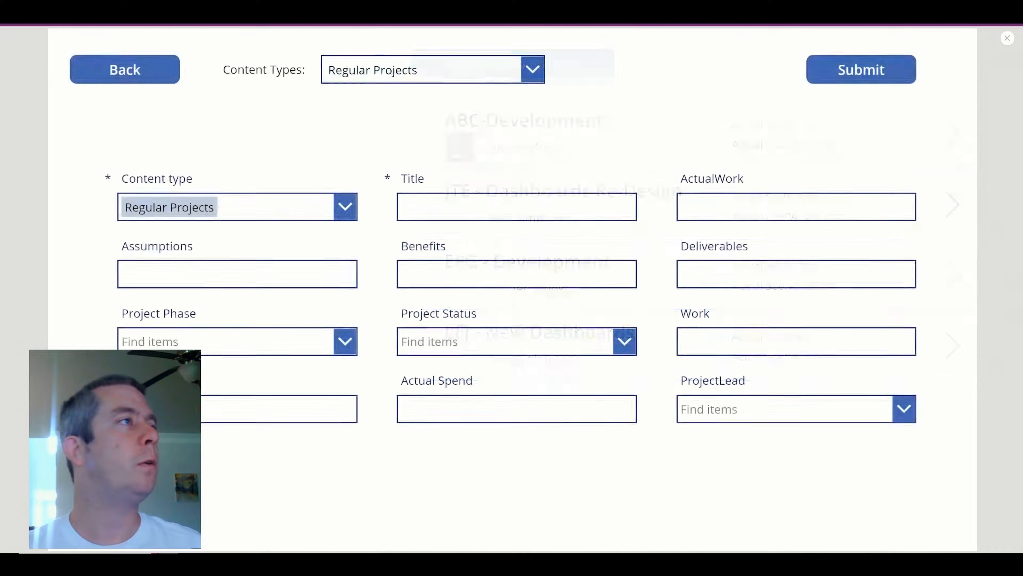
Set the Content type card's Visible to Off on the Regular Projects form.
left_click(1010, 42)
left_click(327, 212)
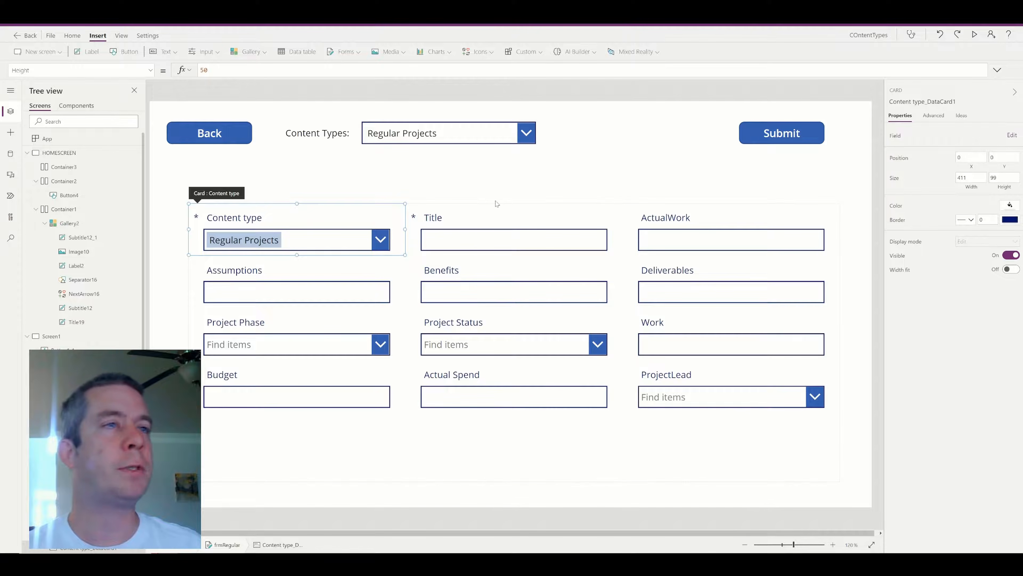
left_click(1010, 255)
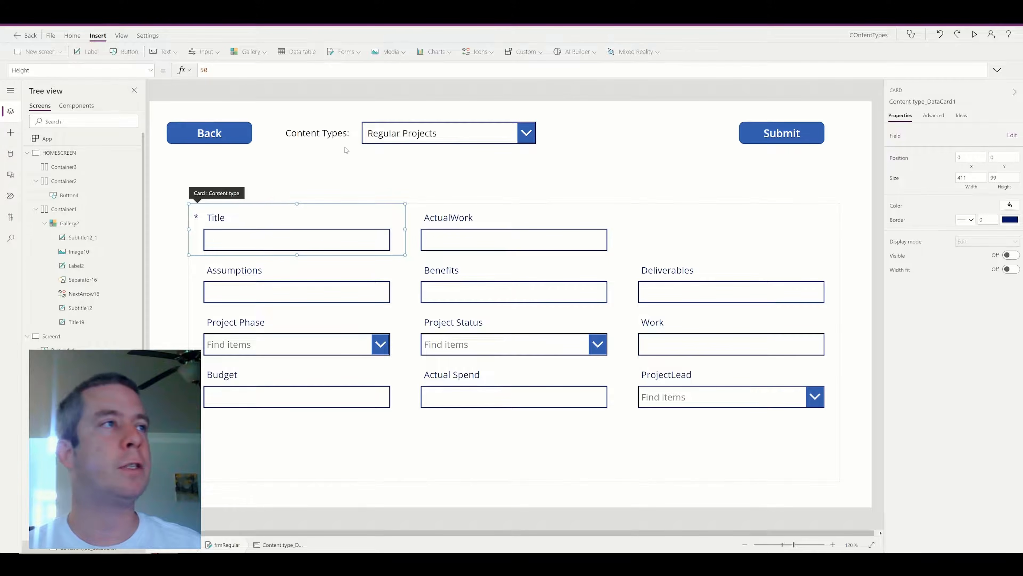
Change the selector caption to 'Project Type' and run the app to check it.
left_click(303, 135)
left_click_drag(252, 70, 204, 70)
type("Project Type:\"")
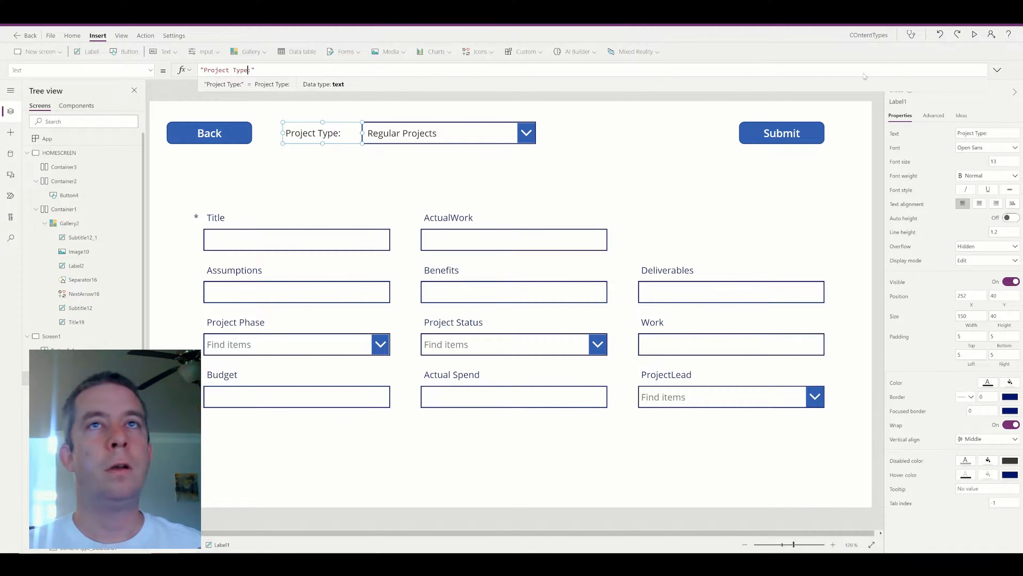
left_click(975, 34)
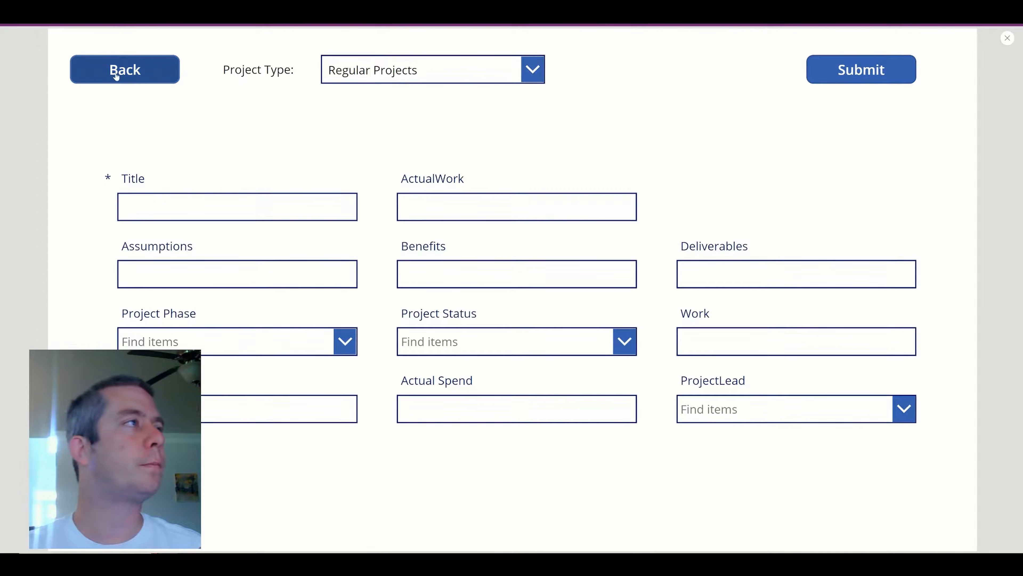
Turn off Visible for the Content type card on the Software Projects form.
left_click(377, 73)
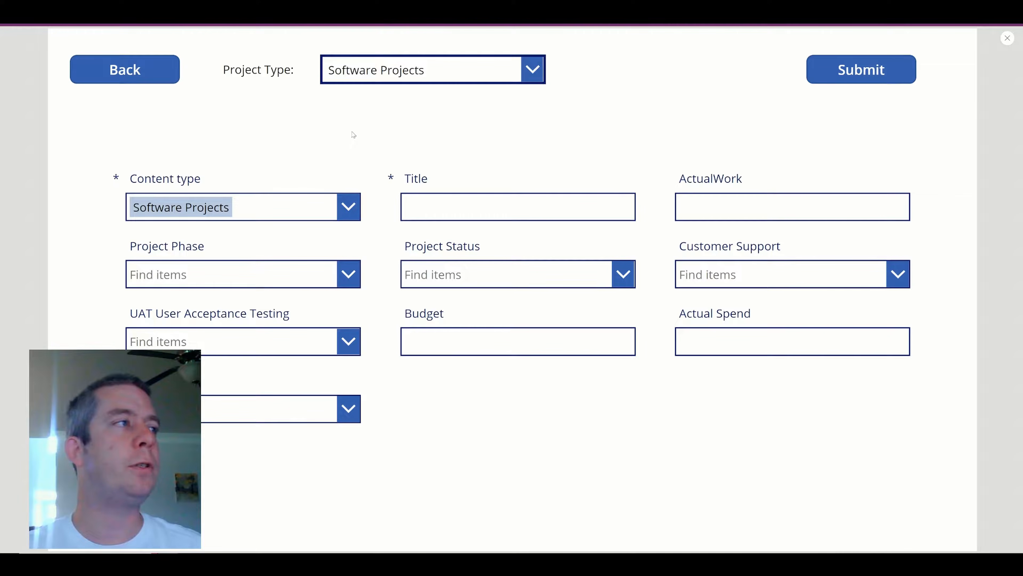
left_click(1006, 41)
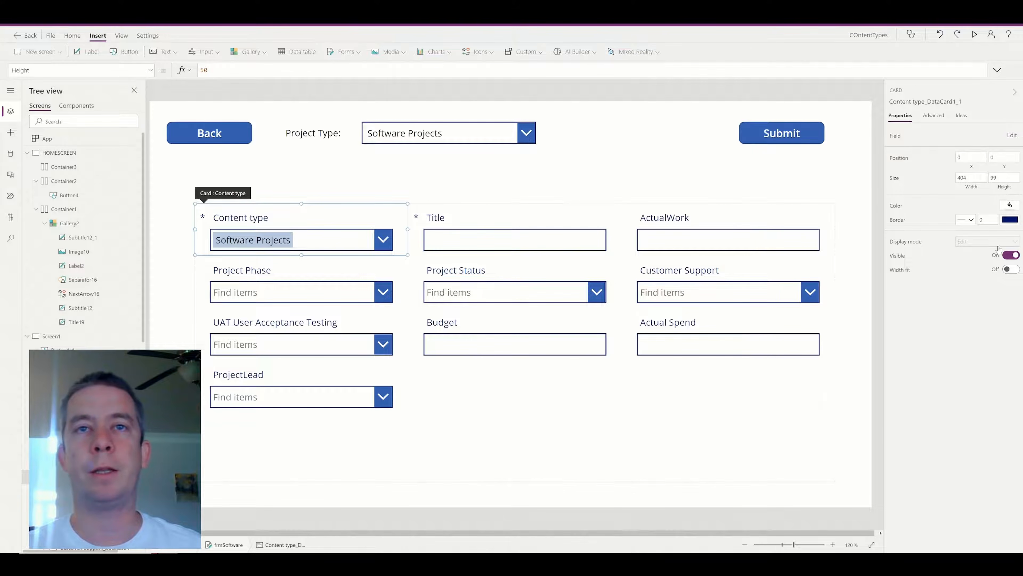
left_click(1010, 255)
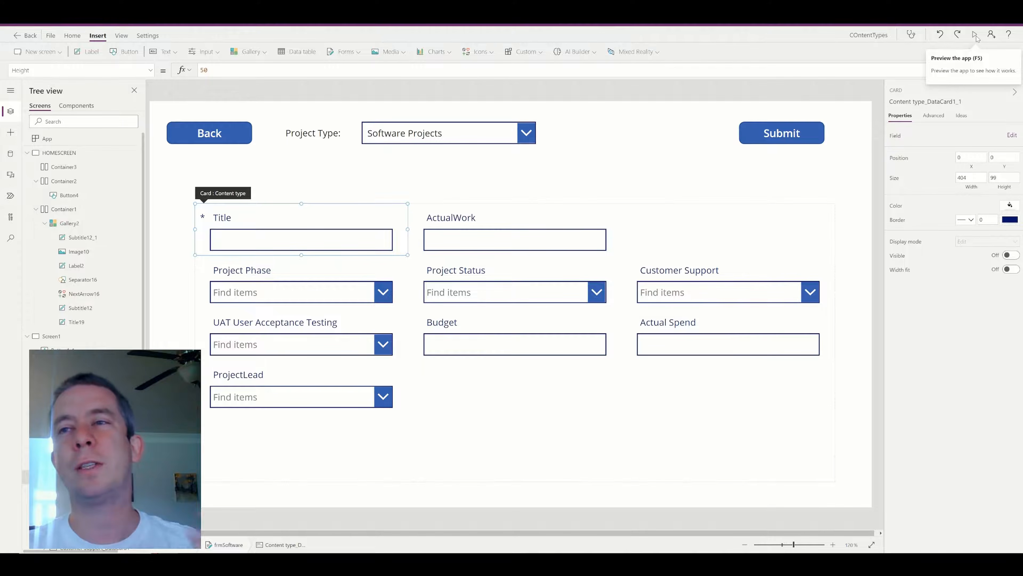
left_click(976, 35)
Switch between Regular Projects and Software Projects in preview to check both forms.
left_click(403, 69)
left_click(383, 99)
left_click(386, 72)
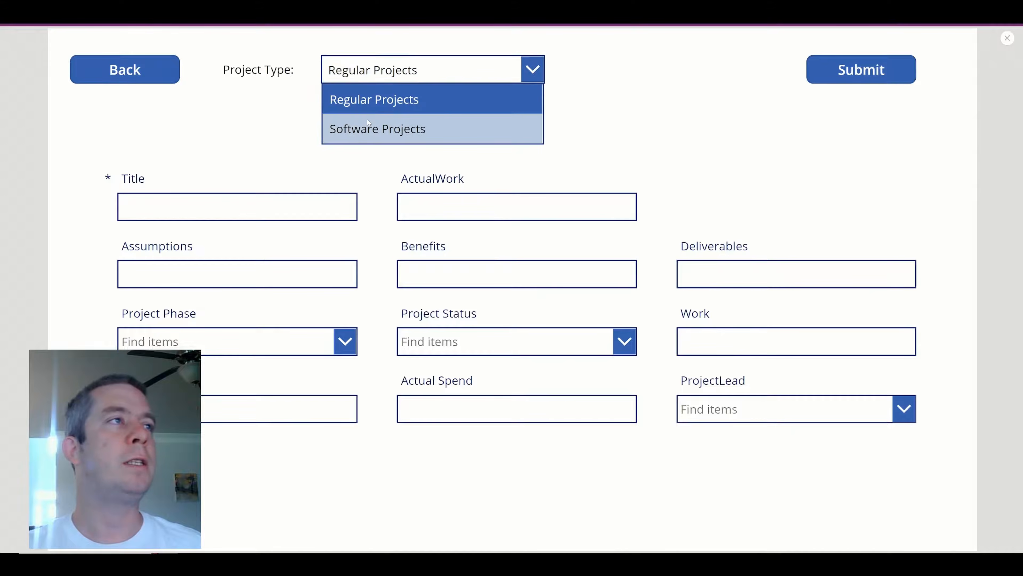
left_click(368, 125)
left_click(368, 69)
left_click(368, 98)
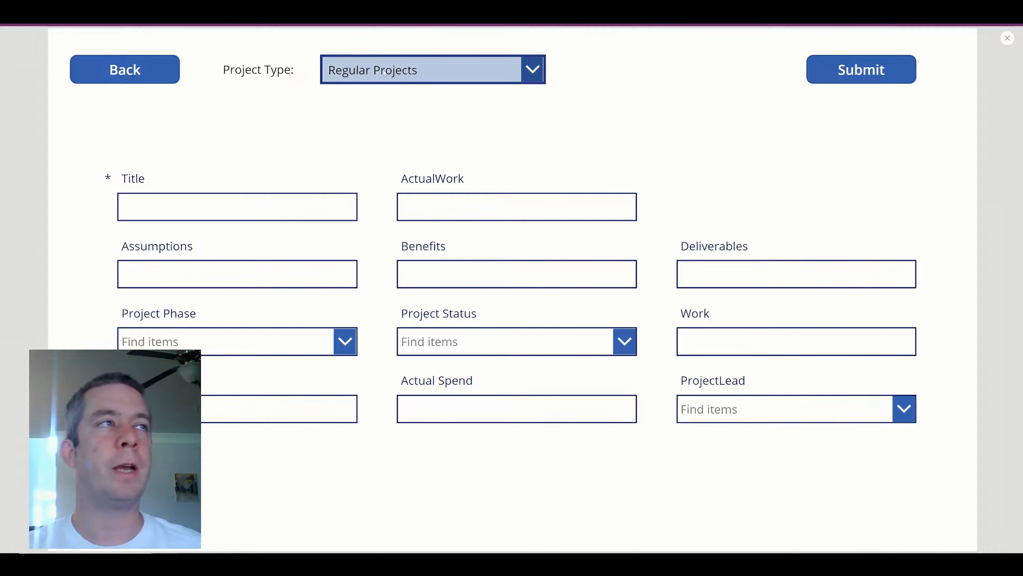
left_click(396, 72)
left_click(358, 129)
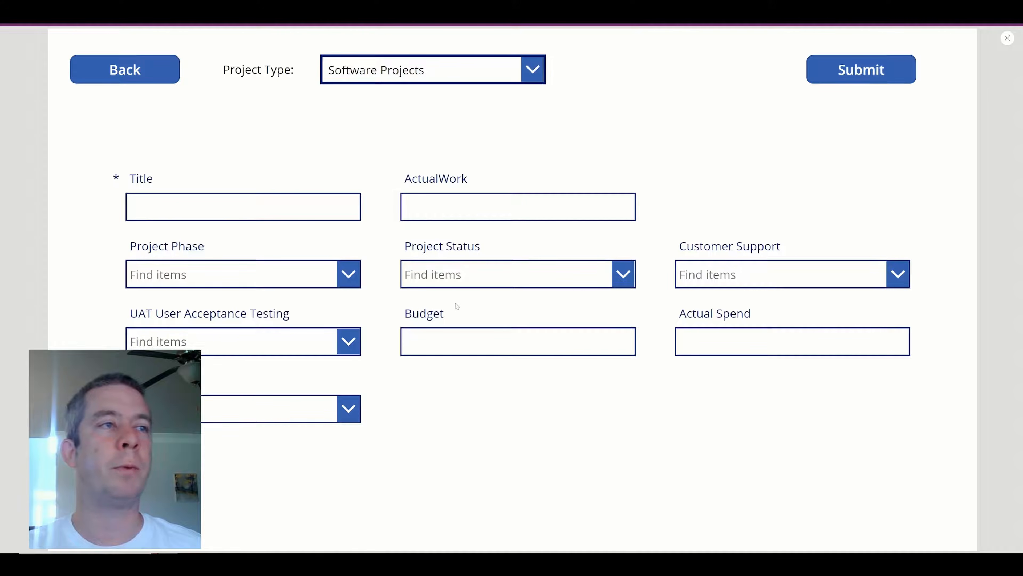
Drag the Project Status card into Project Phase's slot.
left_click(1008, 38)
left_click(227, 263)
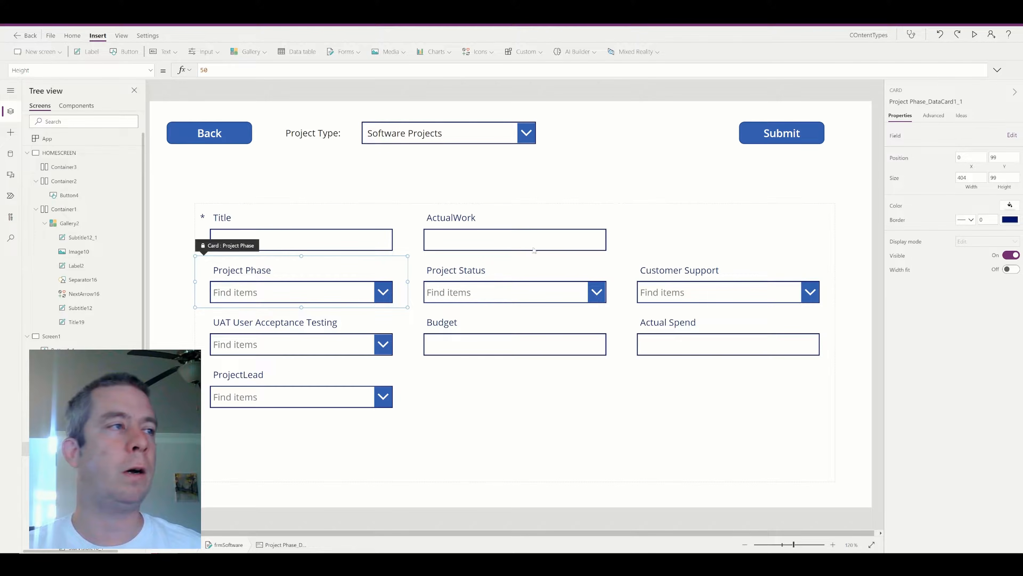
left_click(423, 258)
left_click_drag(418, 251, 610, 226)
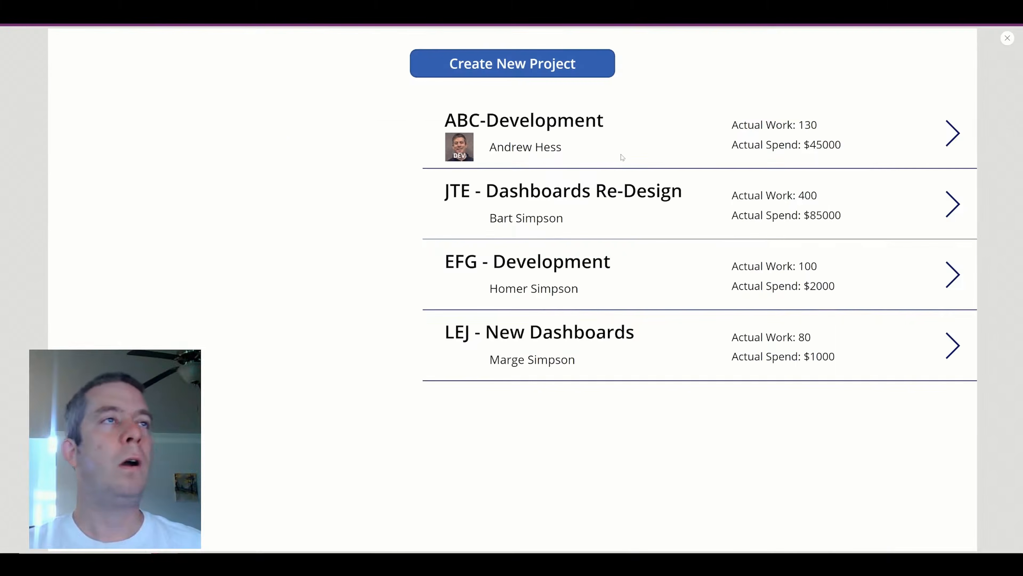
Start a new Regular project titled 'JKL - Software Analysis' in preview.
left_click(489, 65)
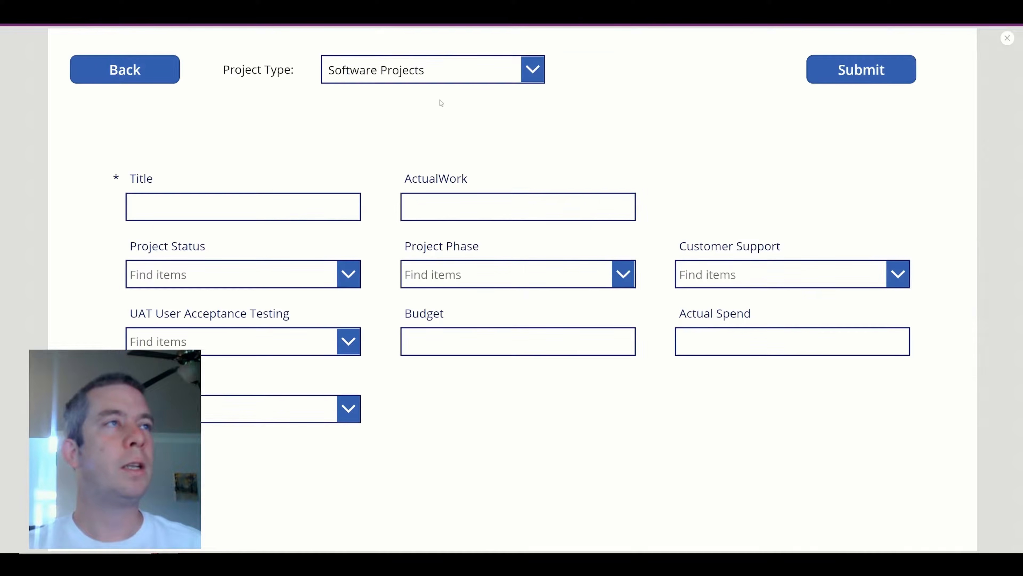
left_click(423, 73)
left_click(403, 98)
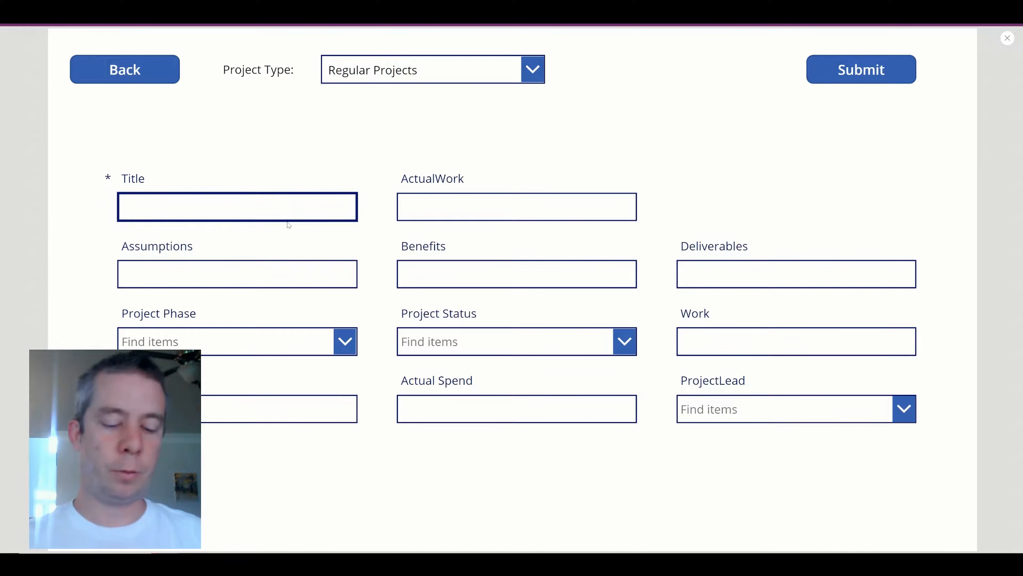
type("JKL - Software Analysis")
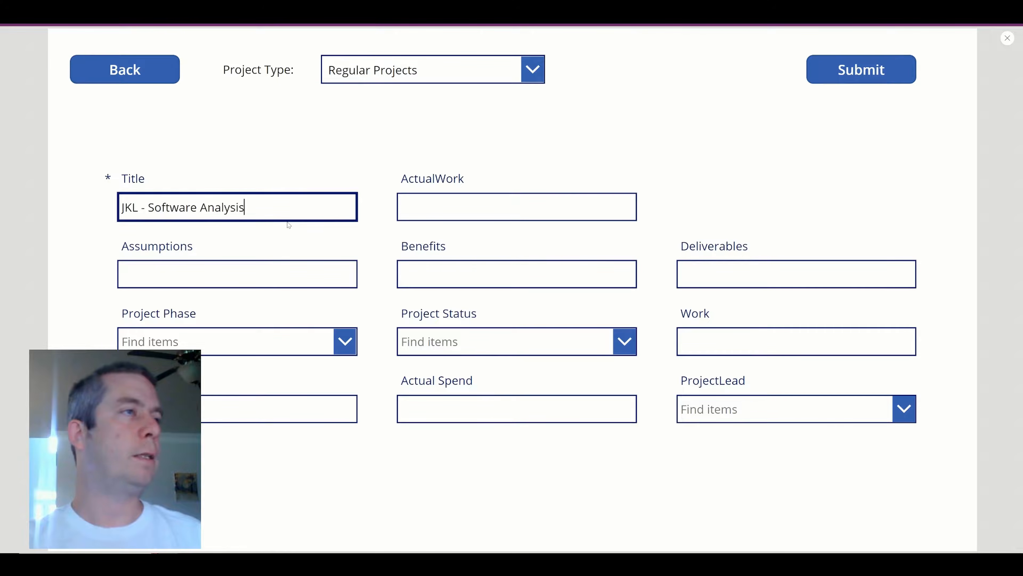
Enter ActualWork 20, Work 40, status Yellow, phase Plan and Actual Spend 5000.
key("Tab")
type("20")
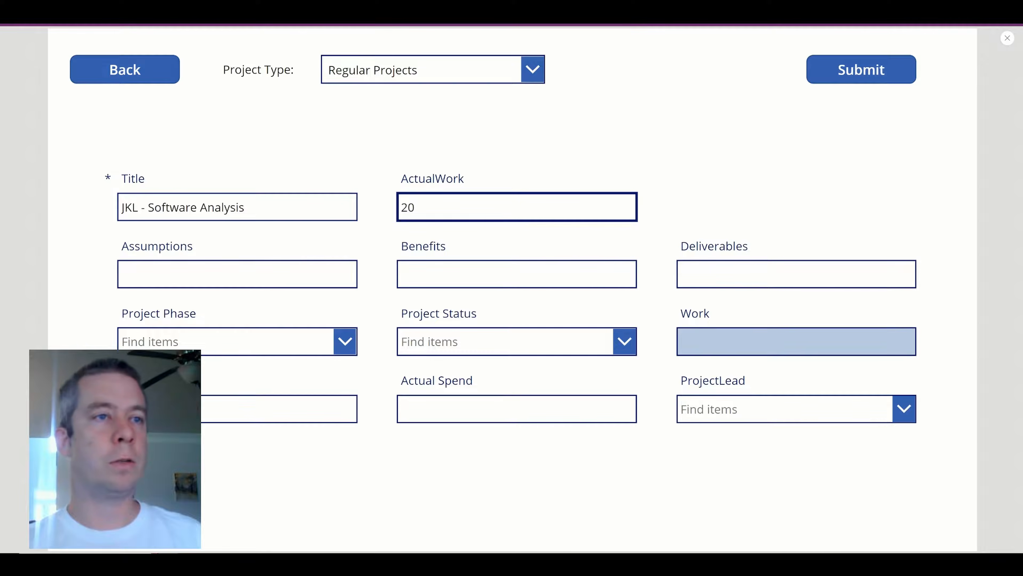
left_click(685, 341)
type("40")
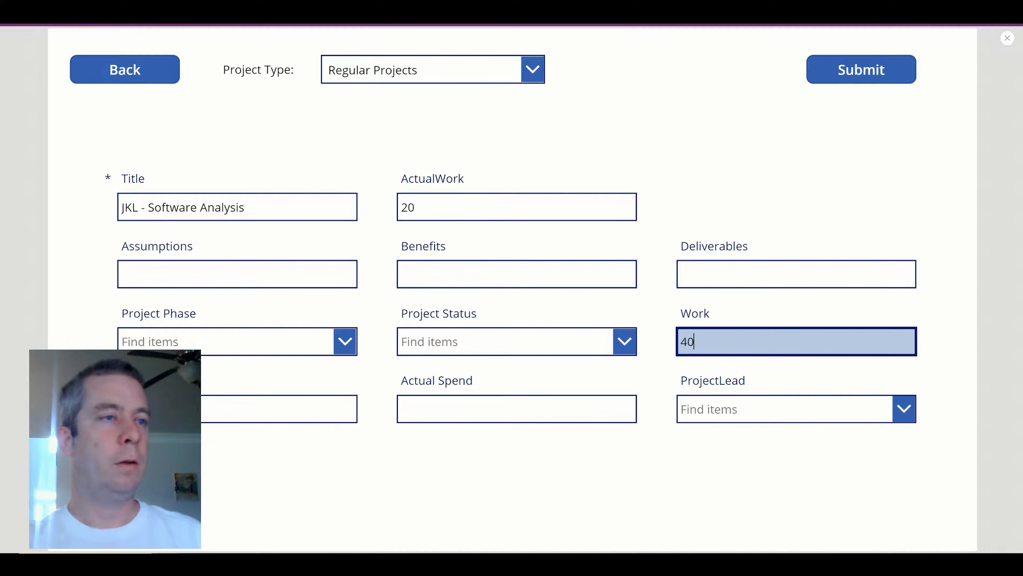
left_click(524, 342)
left_click(440, 419)
left_click(285, 334)
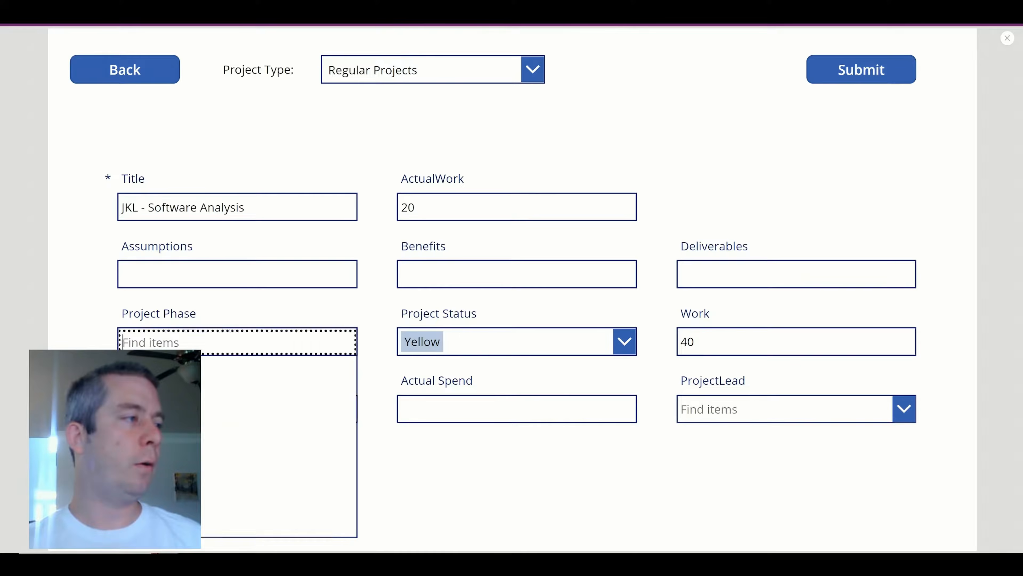
left_click(278, 410)
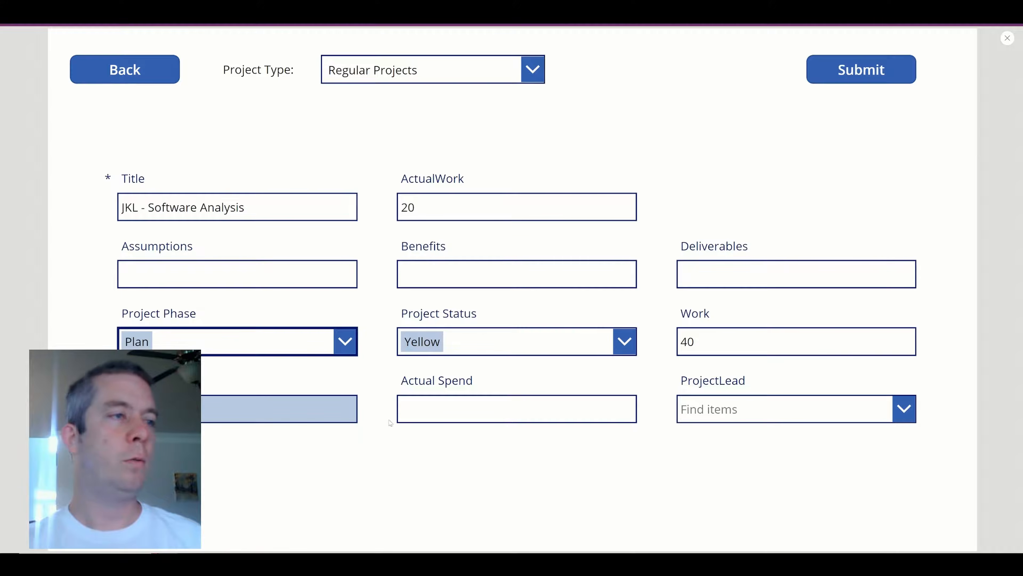
left_click(447, 410)
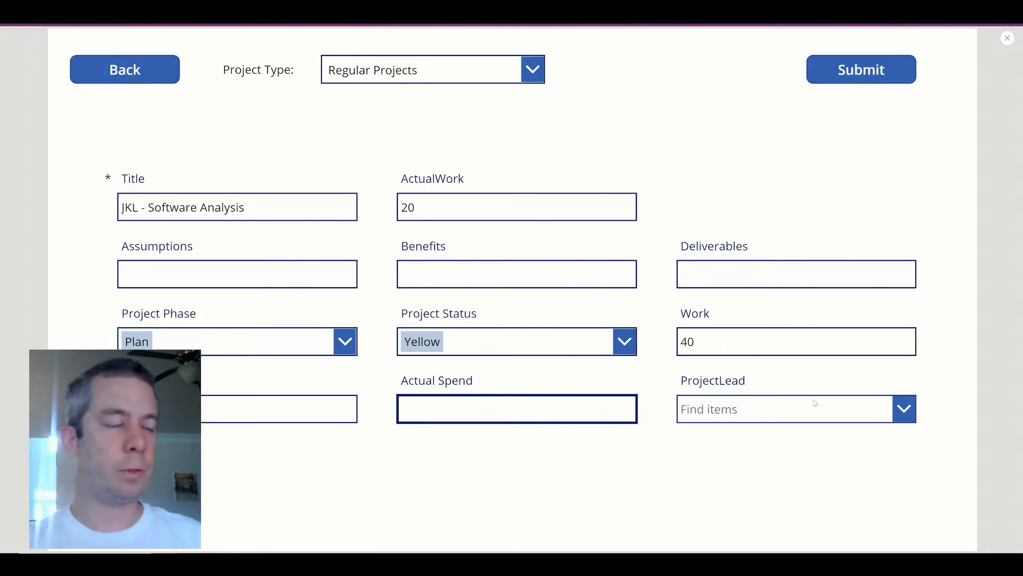
type("5000")
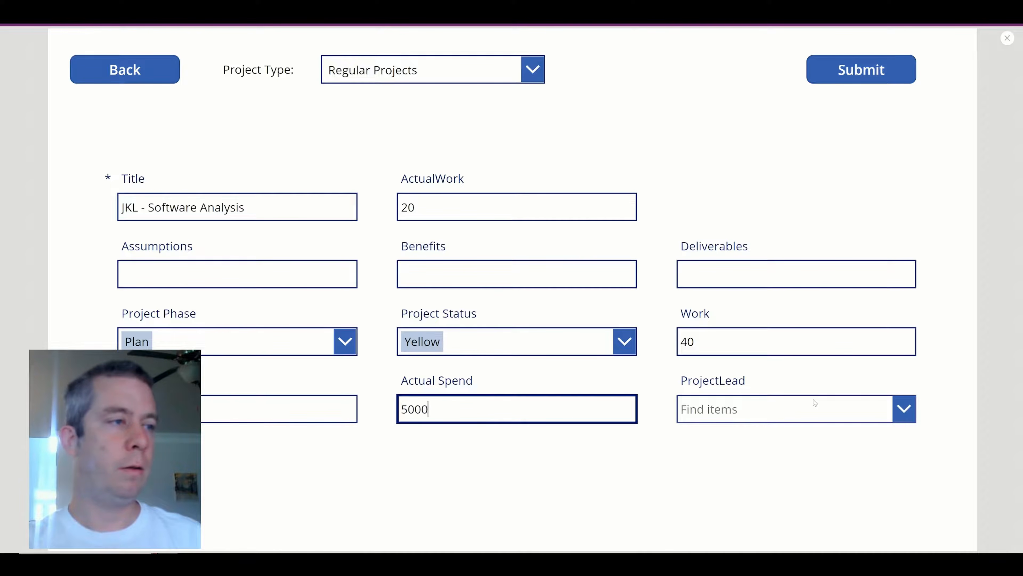
left_click(328, 411)
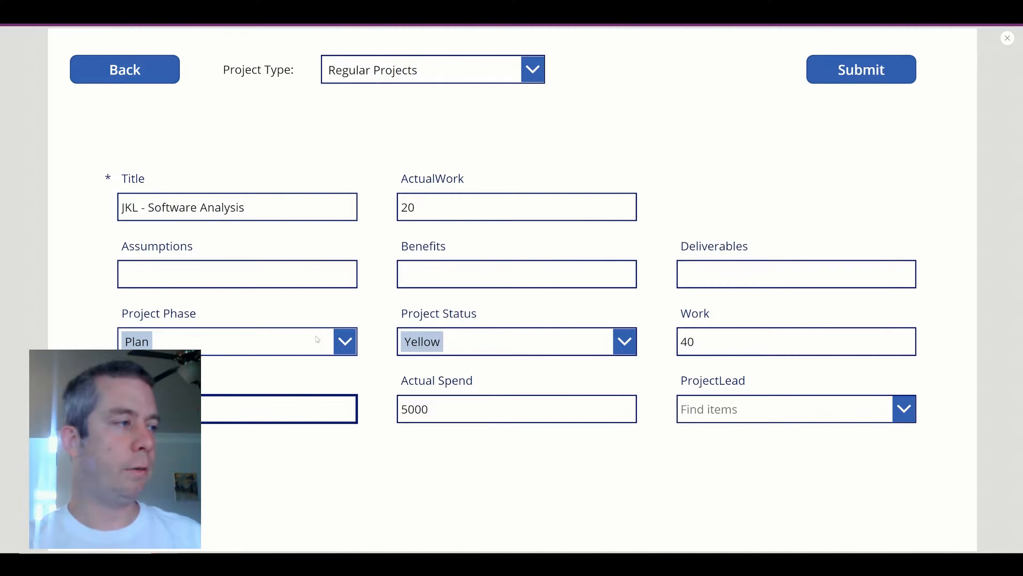
Submit the project, return to the editor and select frmRegular.
left_click(833, 76)
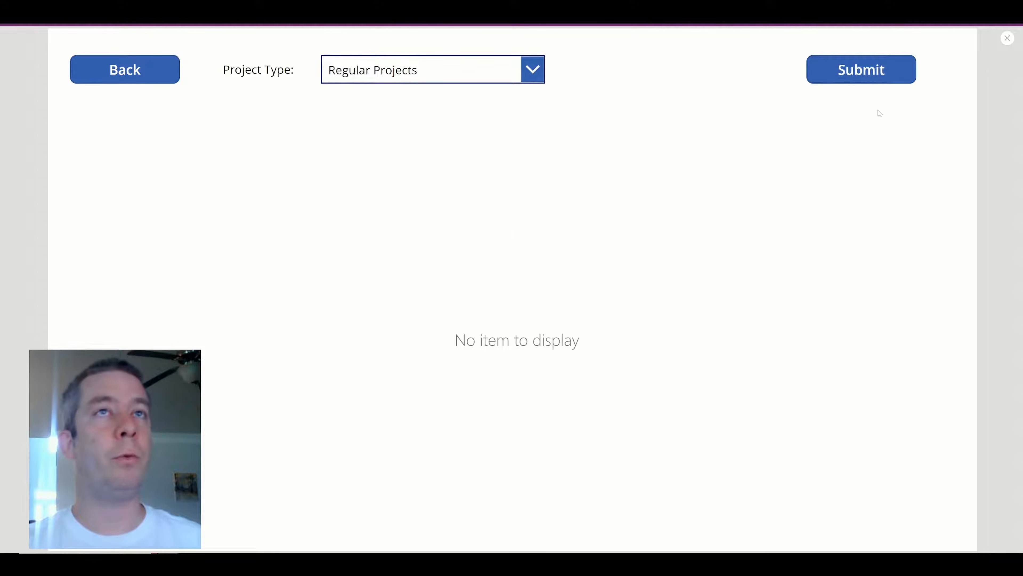
left_click(1007, 38)
left_click(778, 132)
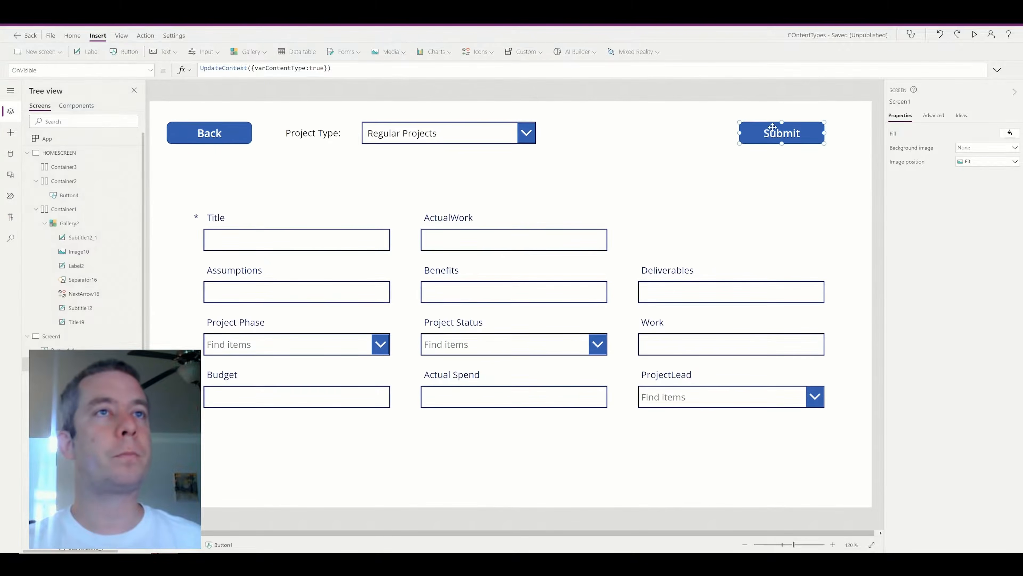
left_click(804, 219)
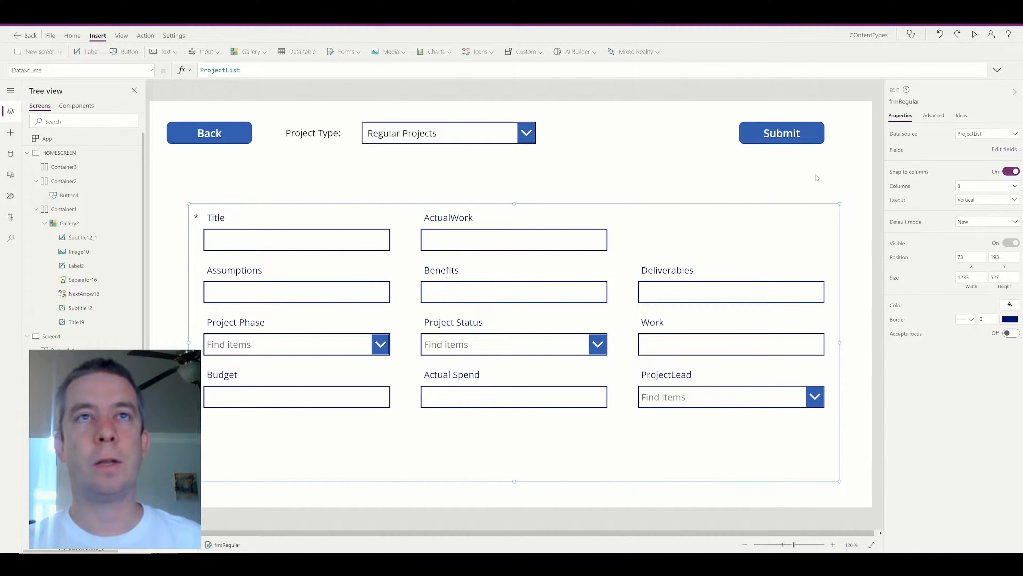
Set frmRegular's OnSuccess to Navigate(HOMESCREEN,Fade).
left_click(928, 117)
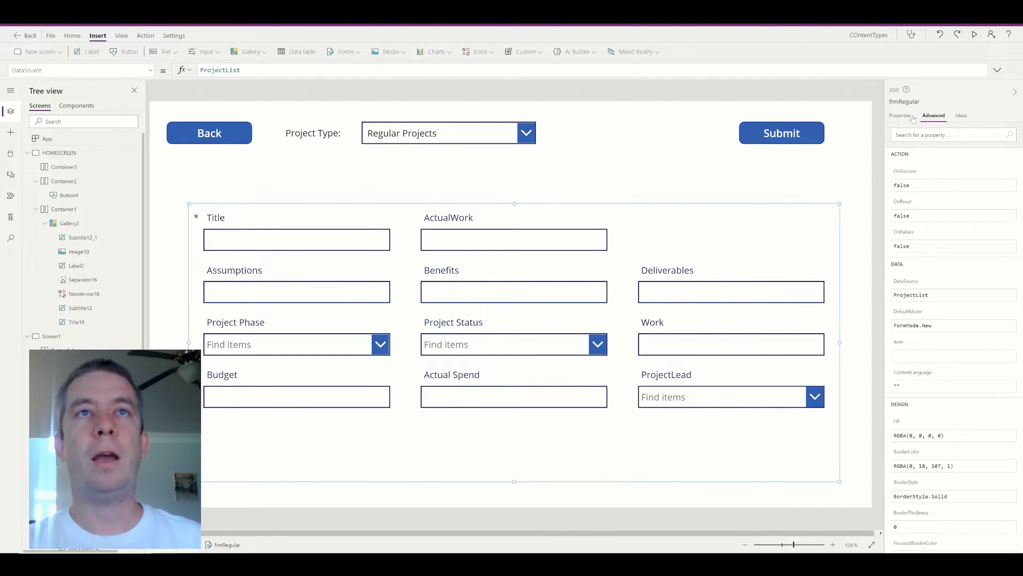
key("ctrl+a")
type("Navi")
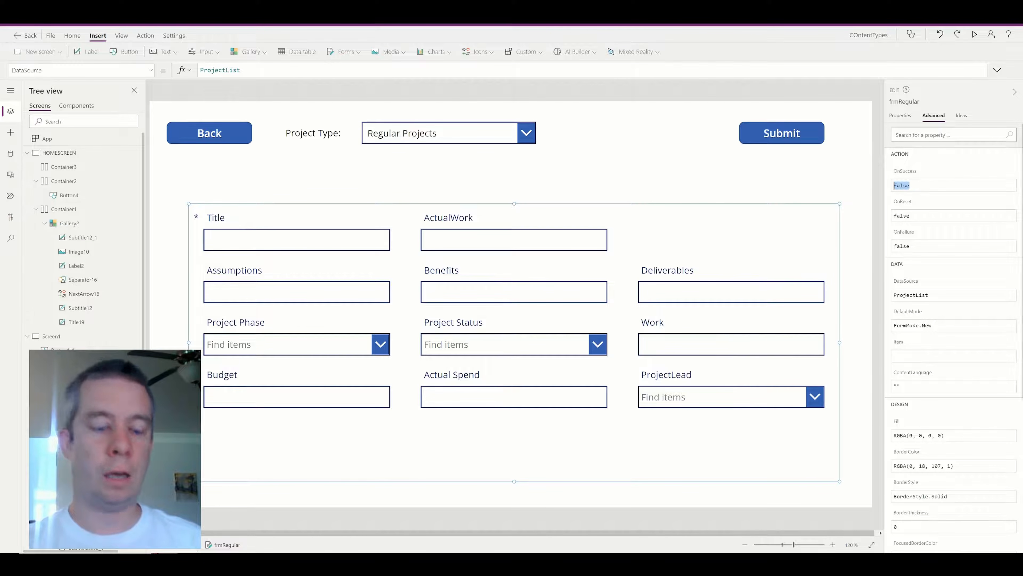
type("gate(")
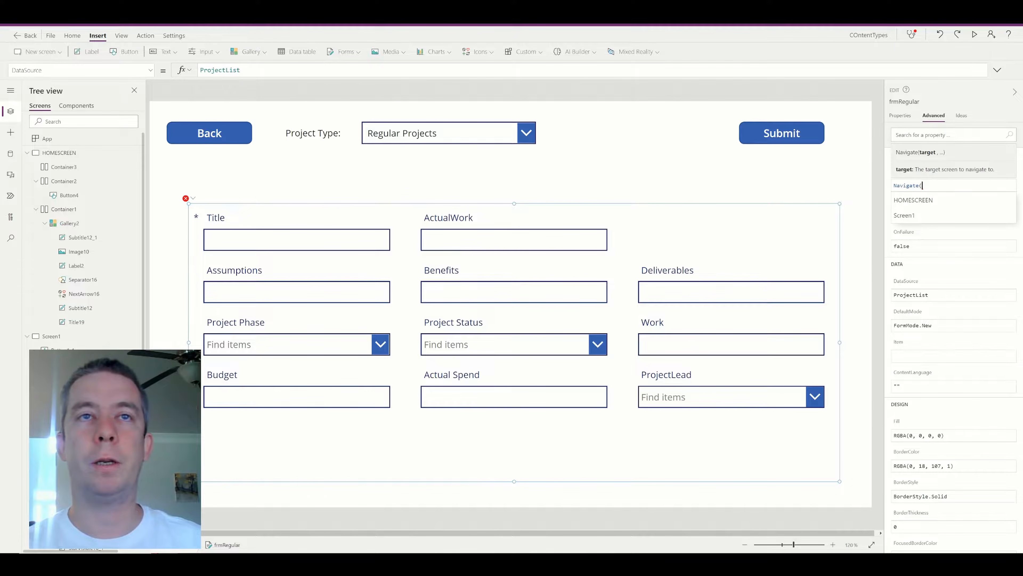
left_click(936, 201)
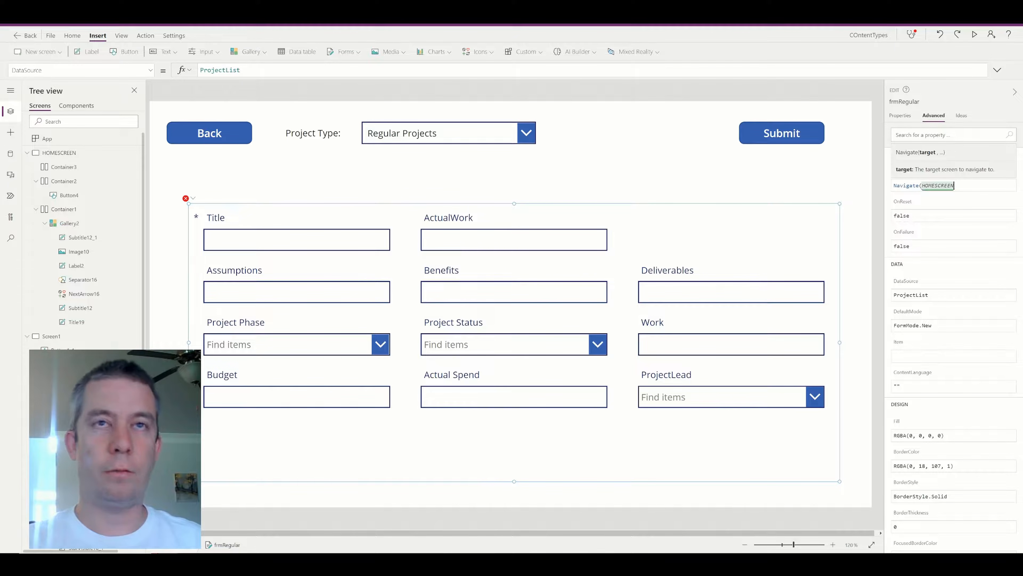
type(",Fade)")
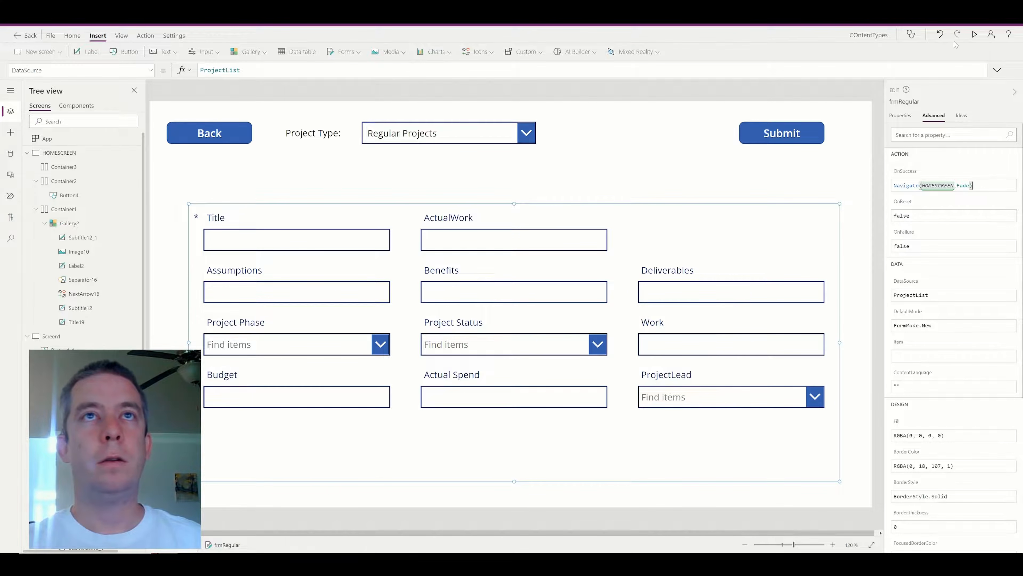
Preview the app, go back to the home screen to check the list, then close the preview.
left_click(974, 35)
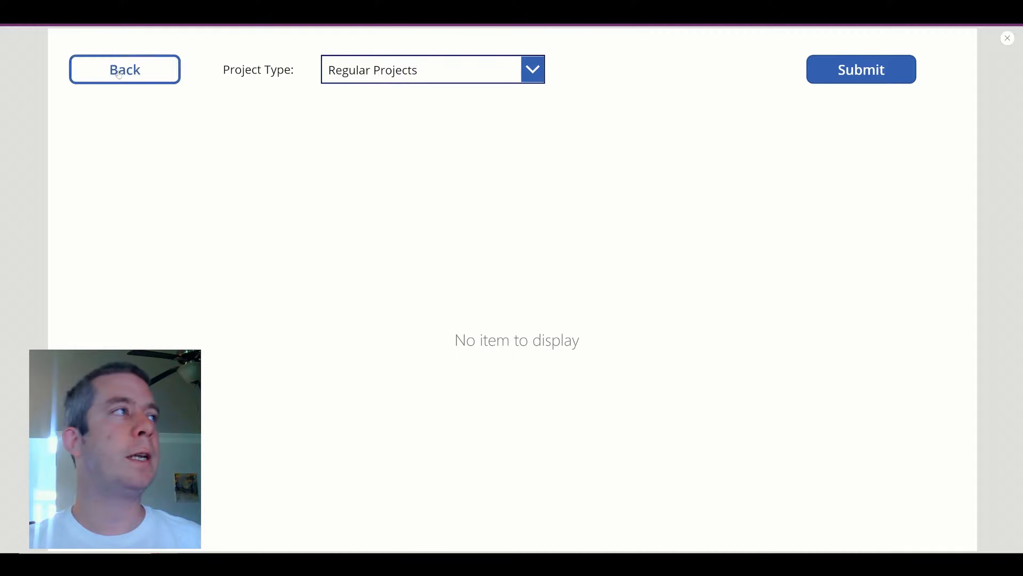
left_click(118, 73)
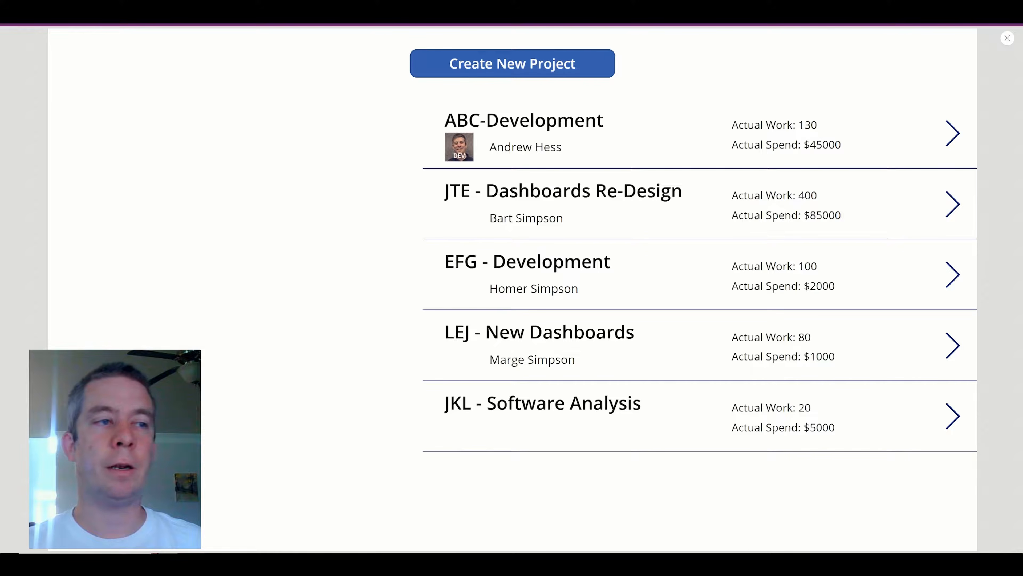
left_click_drag(654, 410, 554, 409)
left_click_drag(483, 408, 427, 409)
left_click(446, 398)
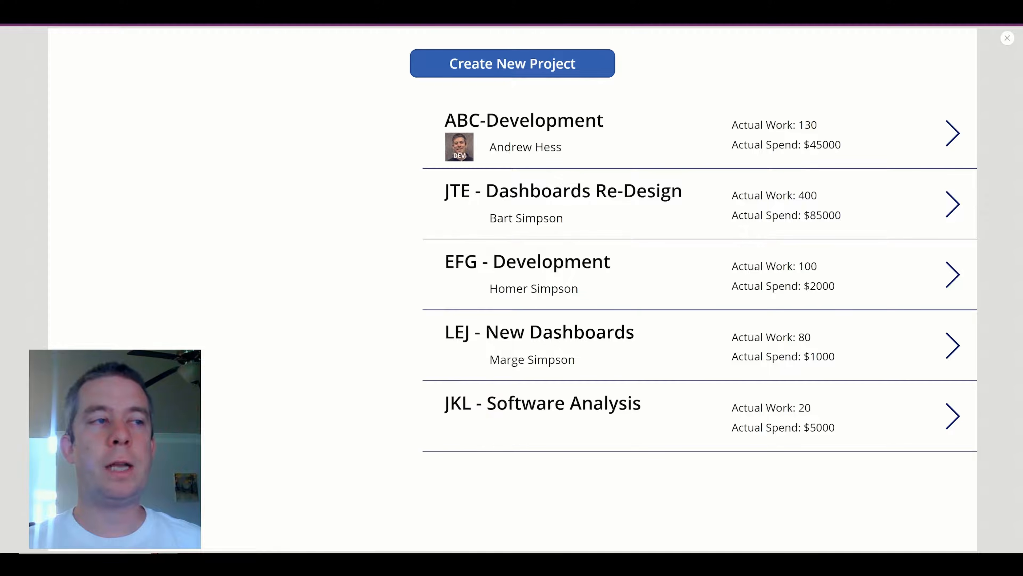
left_click(1007, 38)
Insert an Edit pencil icon into the gallery's row template.
left_click(636, 179)
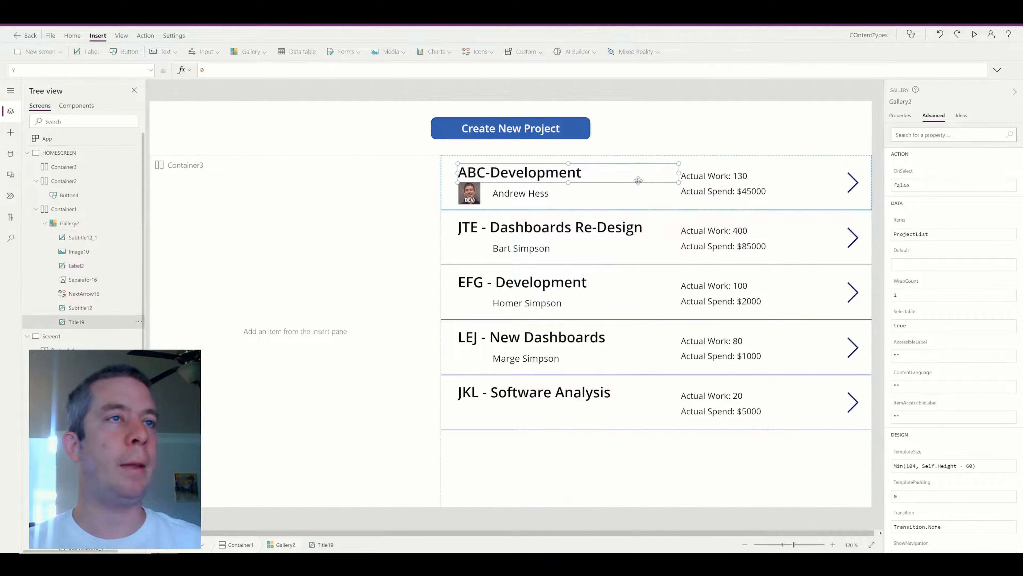
left_click(659, 204)
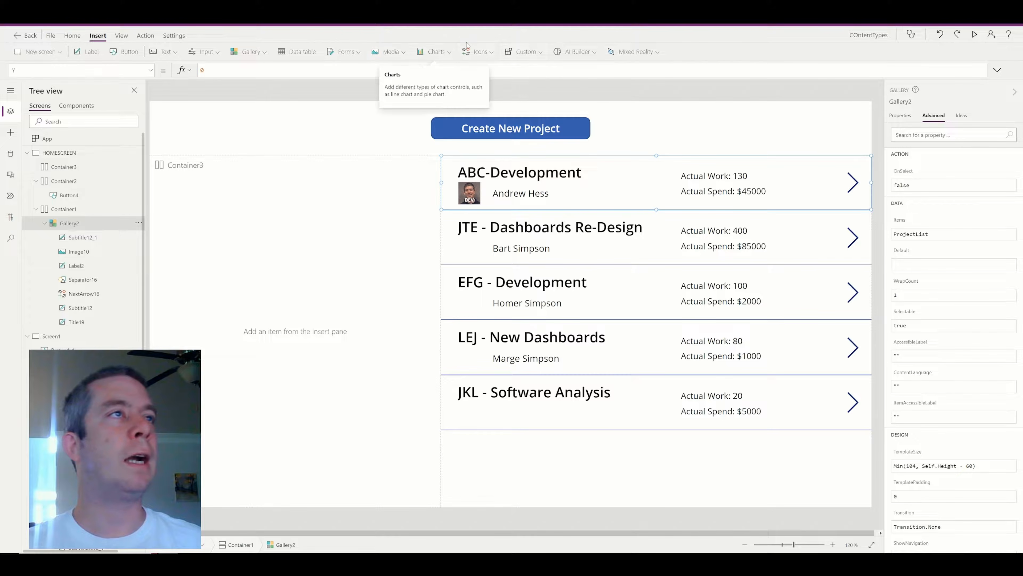
left_click(480, 52)
scroll(487, 108, "up", 2)
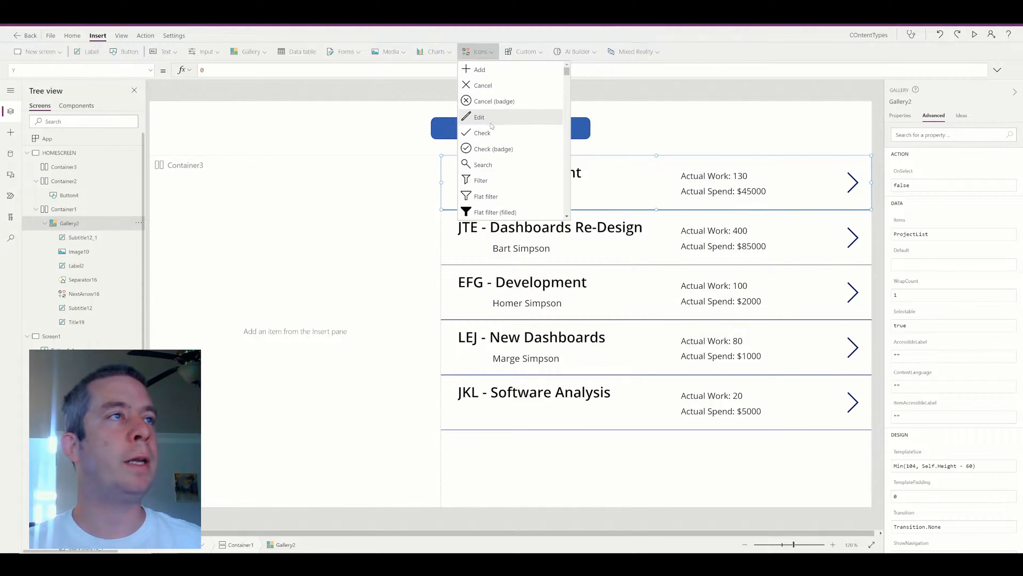
left_click(490, 121)
Move the title, lead photo and lead name right of the pencil and narrow the title.
mouse_move(477, 189)
left_mouse_down()
mouse_move(463, 180)
mouse_move(532, 173)
mouse_move(511, 194)
mouse_move(551, 195)
left_mouse_up()
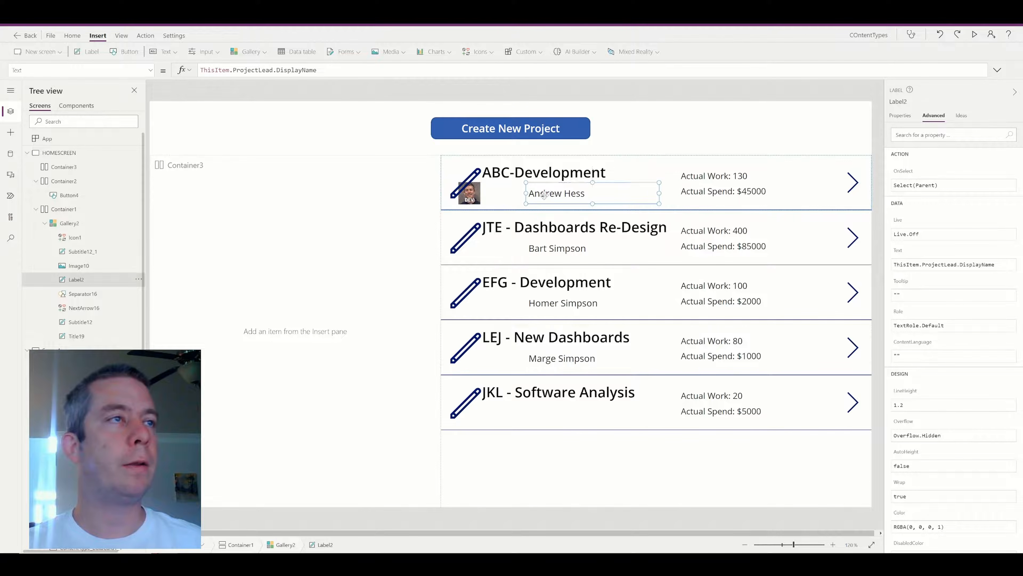
left_click(471, 195)
left_click(471, 201)
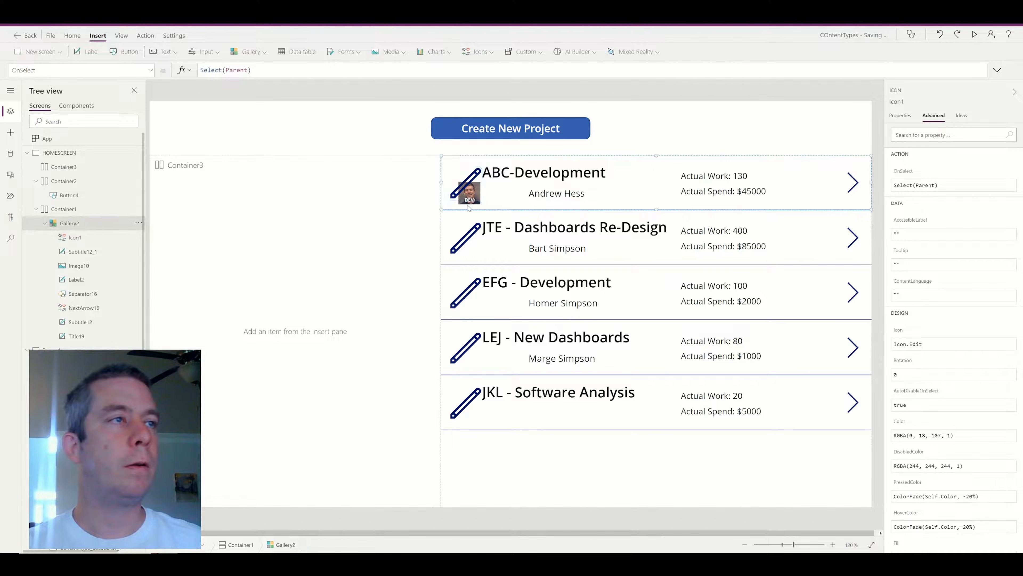
left_click(470, 201)
mouse_move(471, 202)
left_mouse_down()
mouse_move(500, 198)
mouse_move(511, 173)
mouse_move(573, 170)
left_mouse_up()
left_click(472, 194)
left_click_drag(713, 173, 678, 175)
left_click(578, 196)
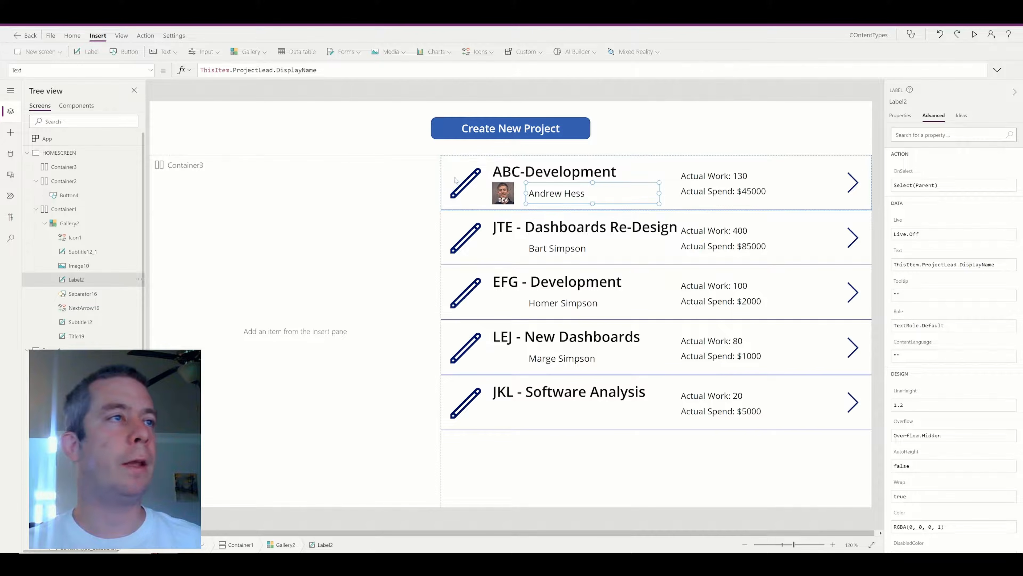
left_click(466, 183)
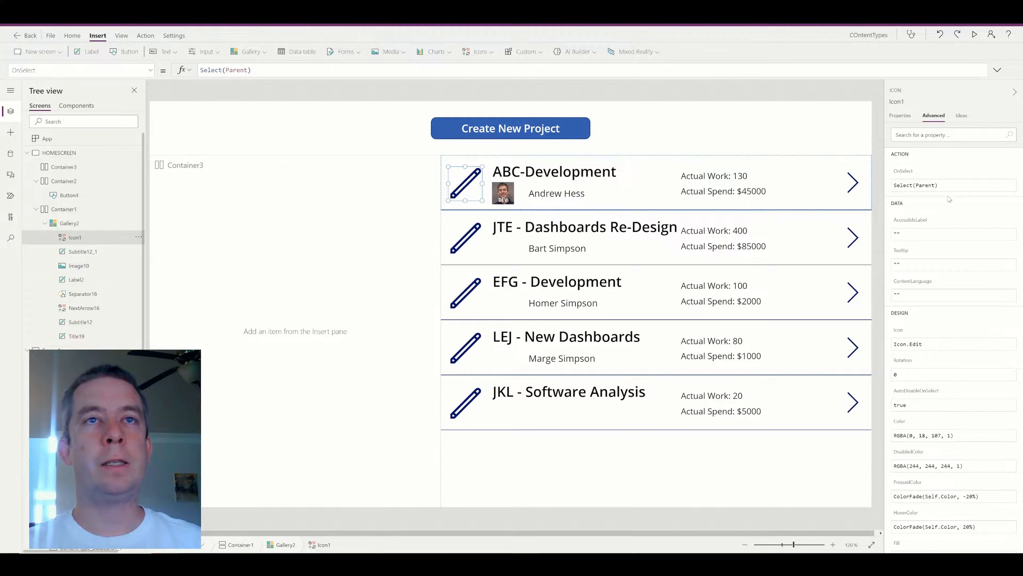
Extend the pencil icon's OnSelect to Select(Parent);Navigate(Screen1) and verify in preview it opens Screen1.
left_click(265, 70)
type(";Navi")
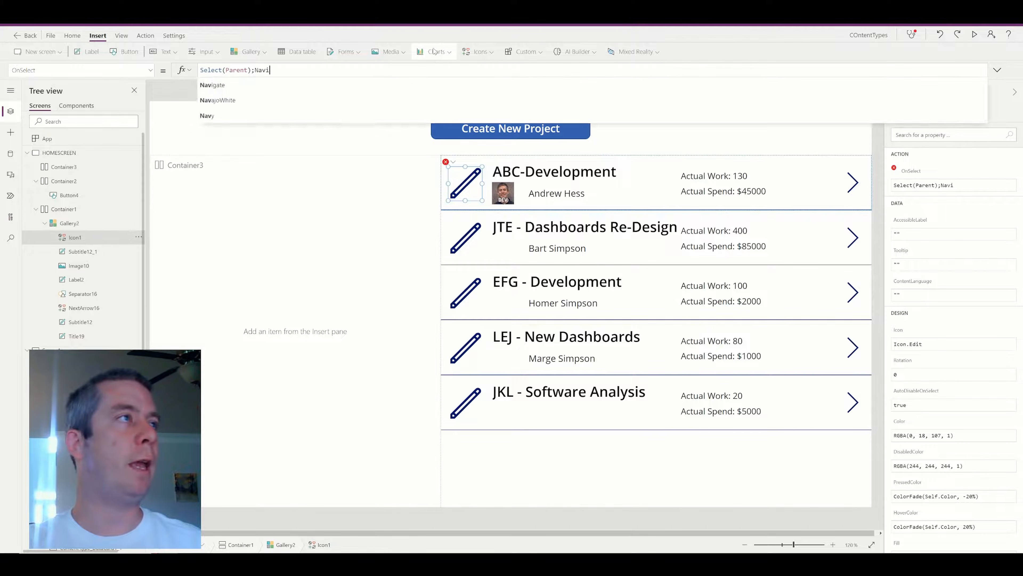
type("gate(")
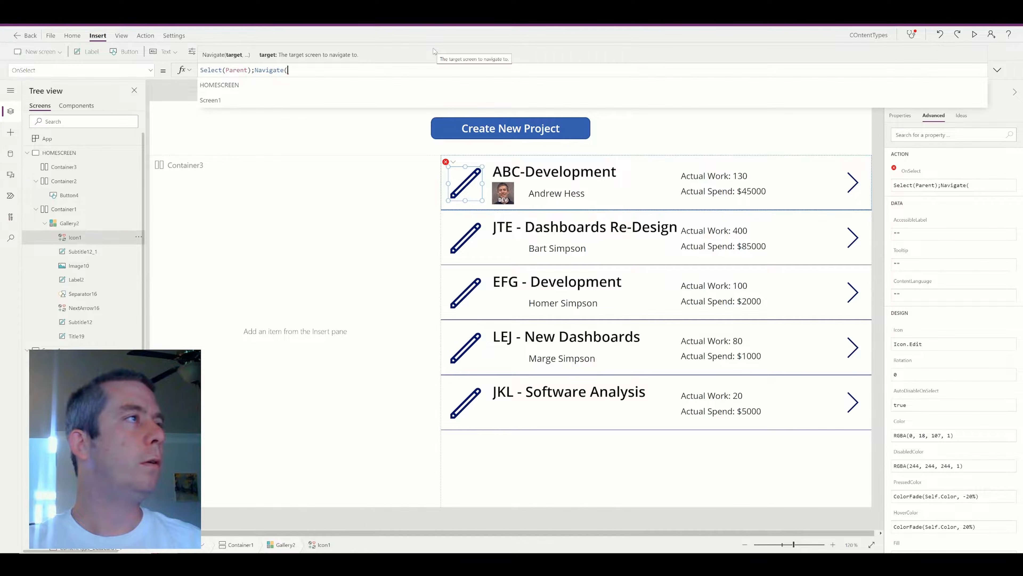
type("Screen1);")
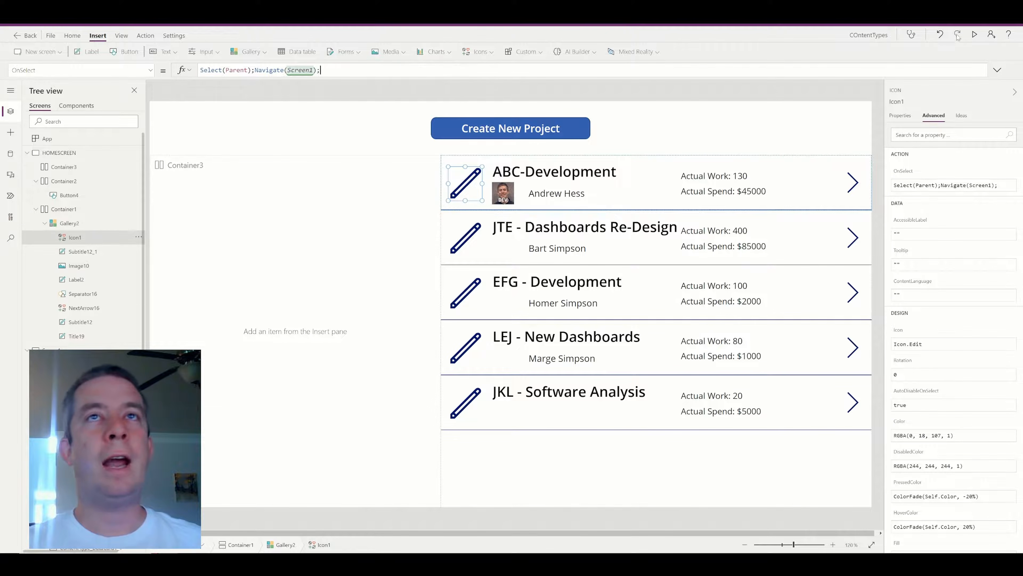
left_click(975, 35)
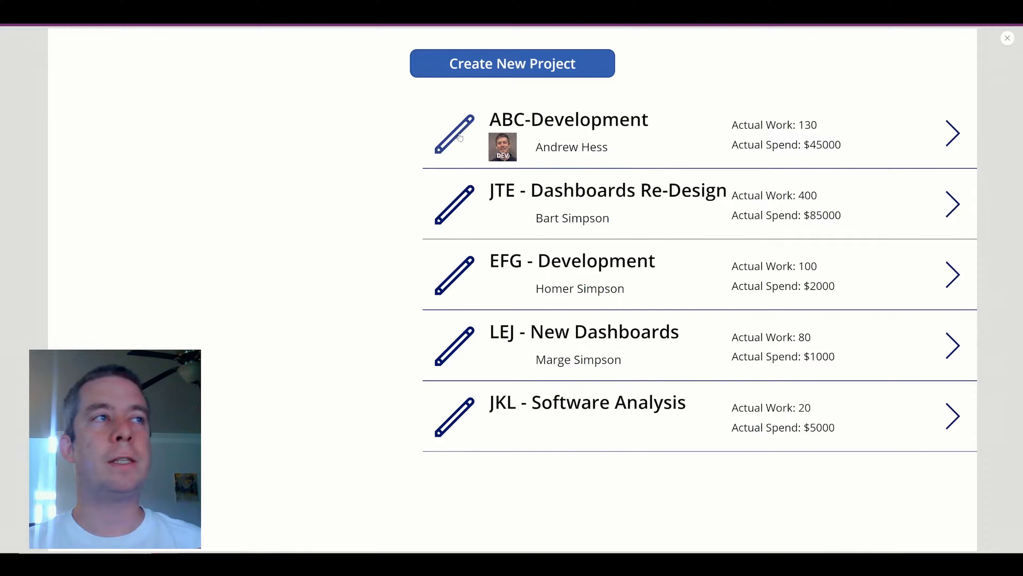
left_click(460, 137)
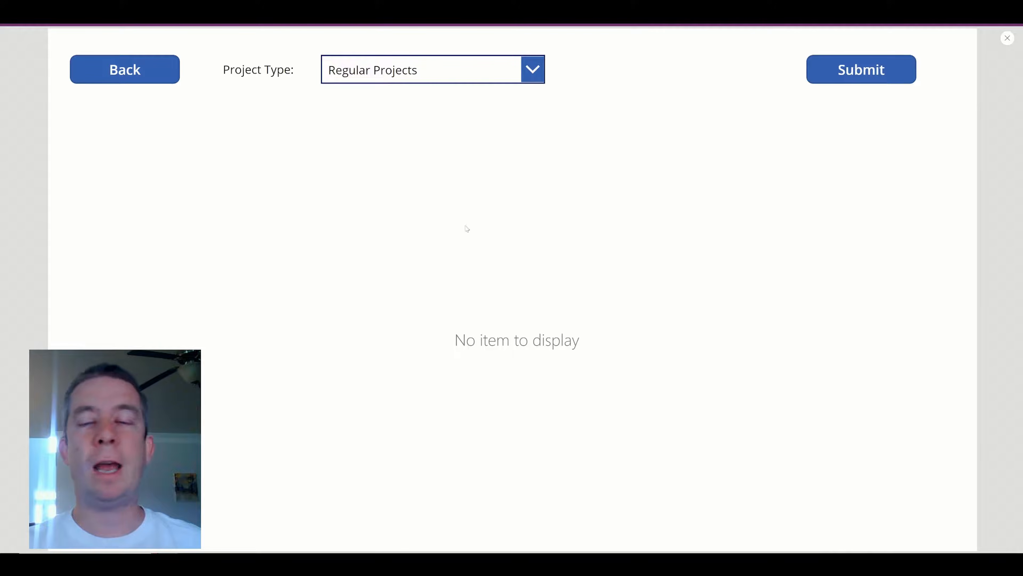
left_click(1008, 41)
Set the Regular Projects form frmRegular's Item to Gallery2.Selected.
left_click(473, 322)
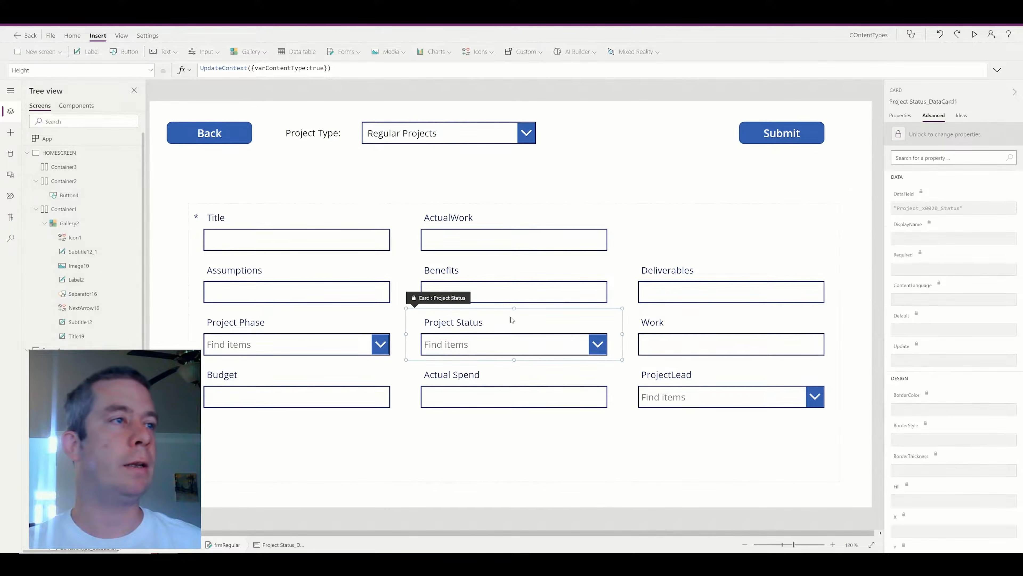
left_click(567, 452)
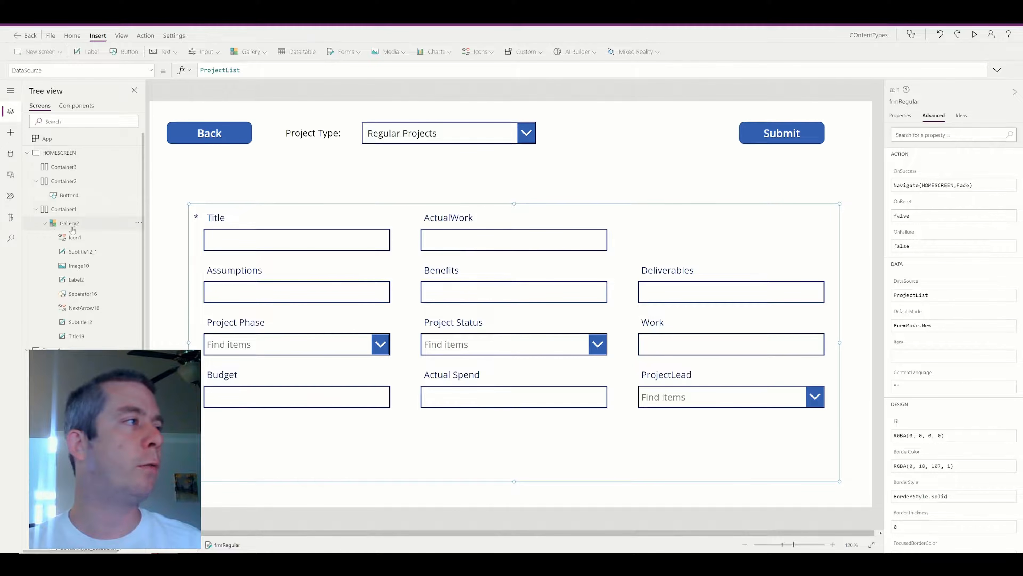
type("Gallery2.")
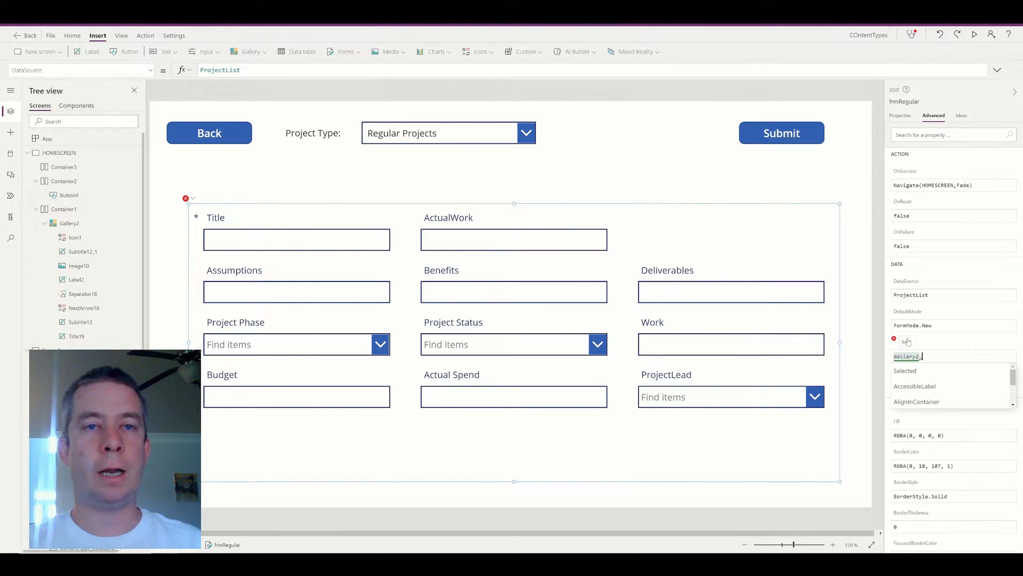
type("Selected")
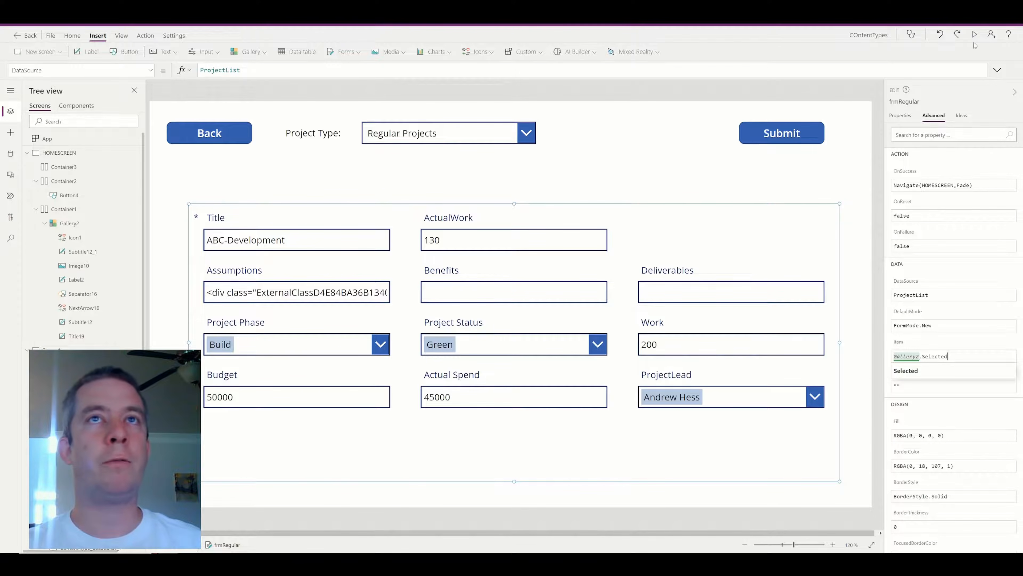
Switch to Software Projects, set frmSoftware's Item to Gallery2.Selected, and test it in preview.
left_click(447, 138)
left_click(427, 176)
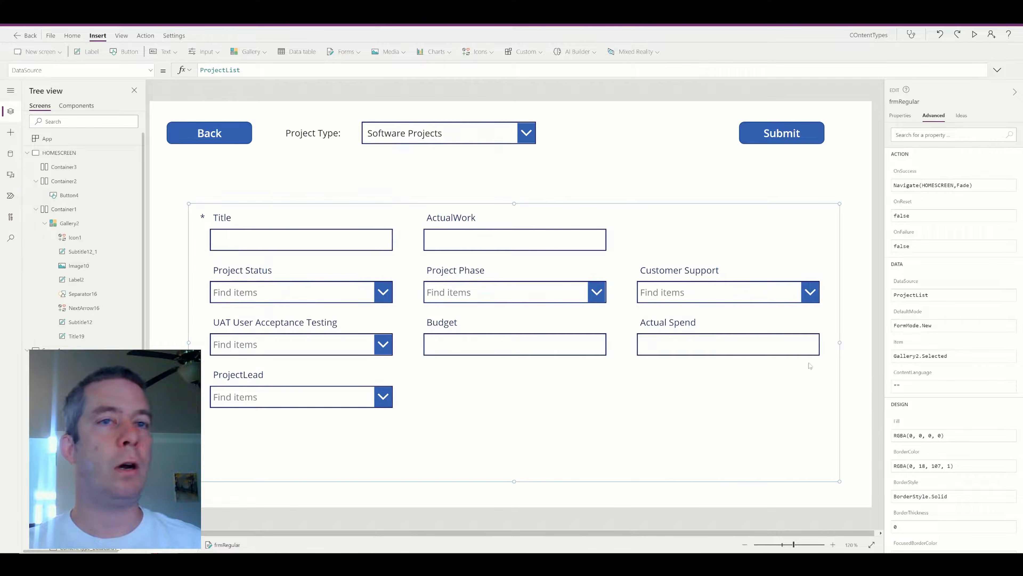
type("Gallery2.Selected")
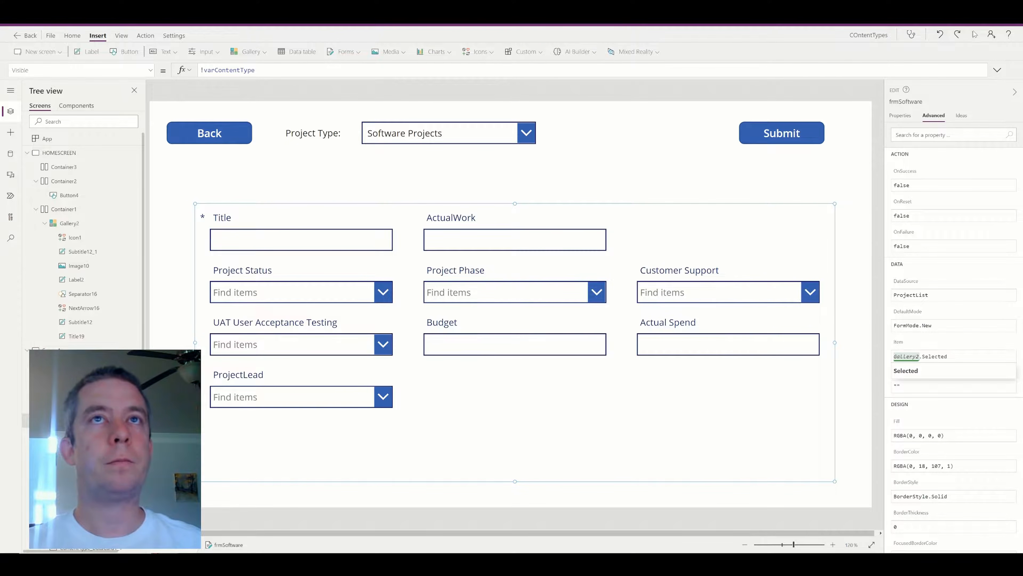
key("F5")
left_click(126, 69)
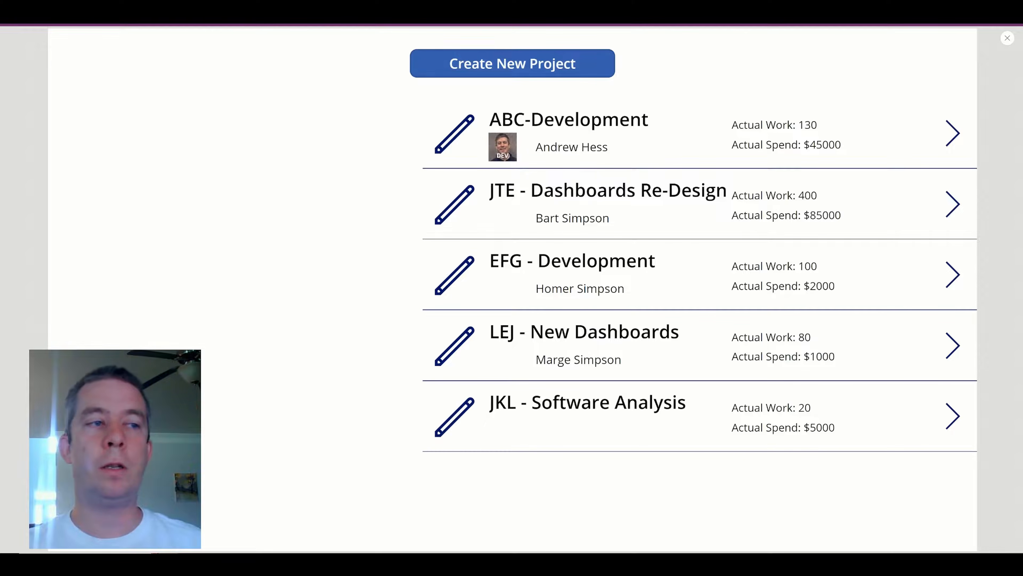
Edit JKL - Software Analysis, pick a person as ProjectLead from the suggestions, and submit.
left_click(449, 426)
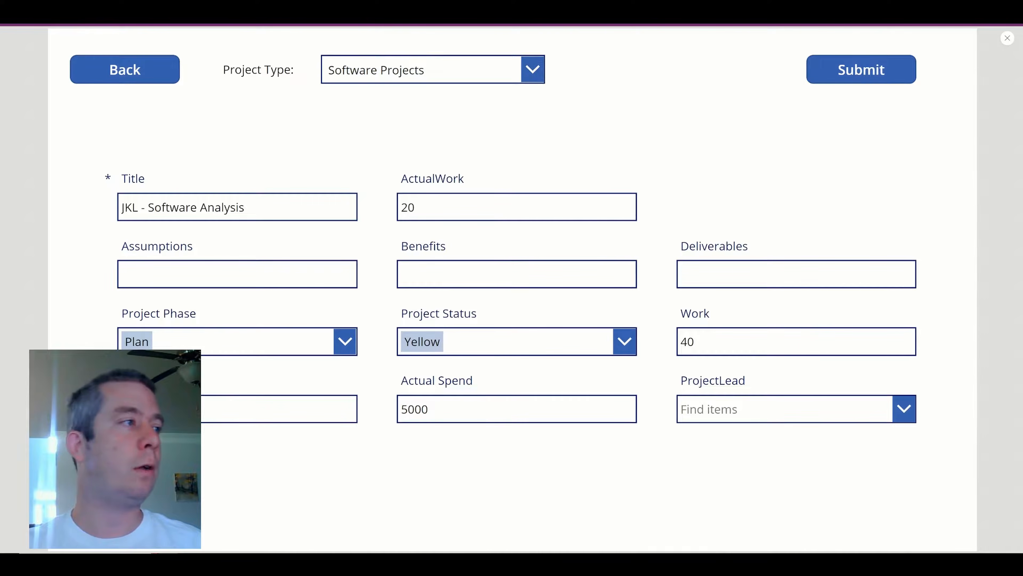
left_click(721, 409)
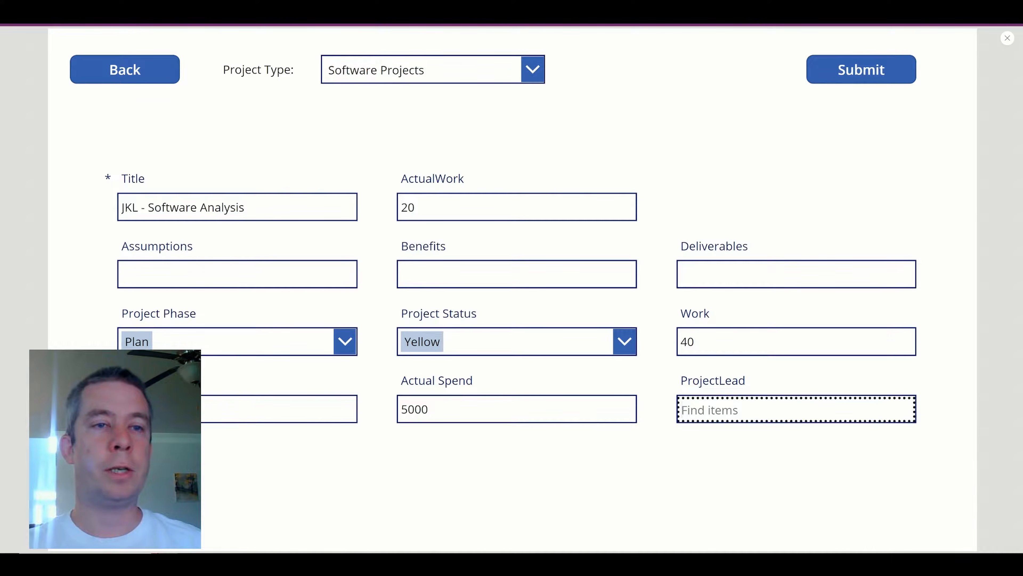
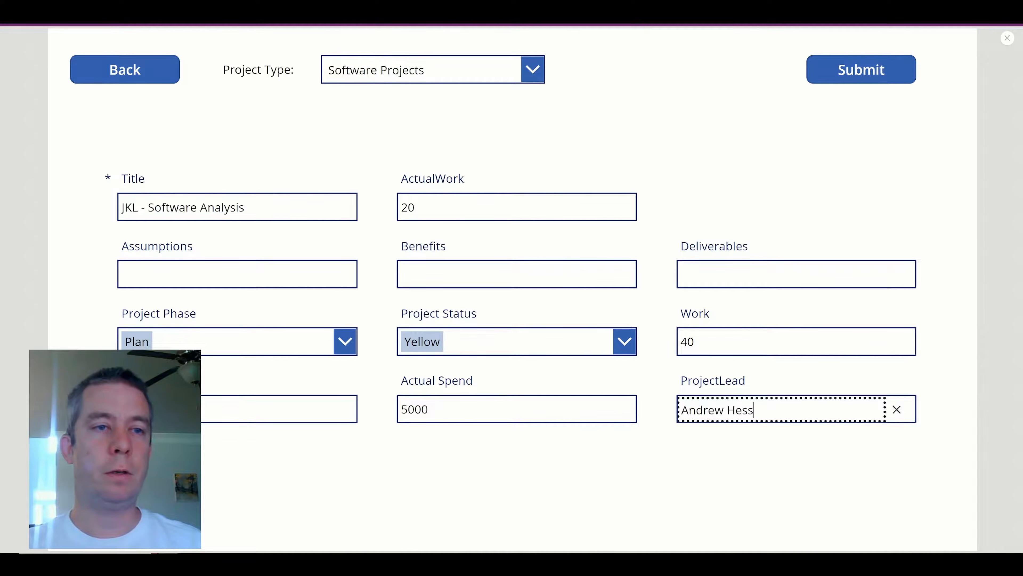
left_click(745, 404)
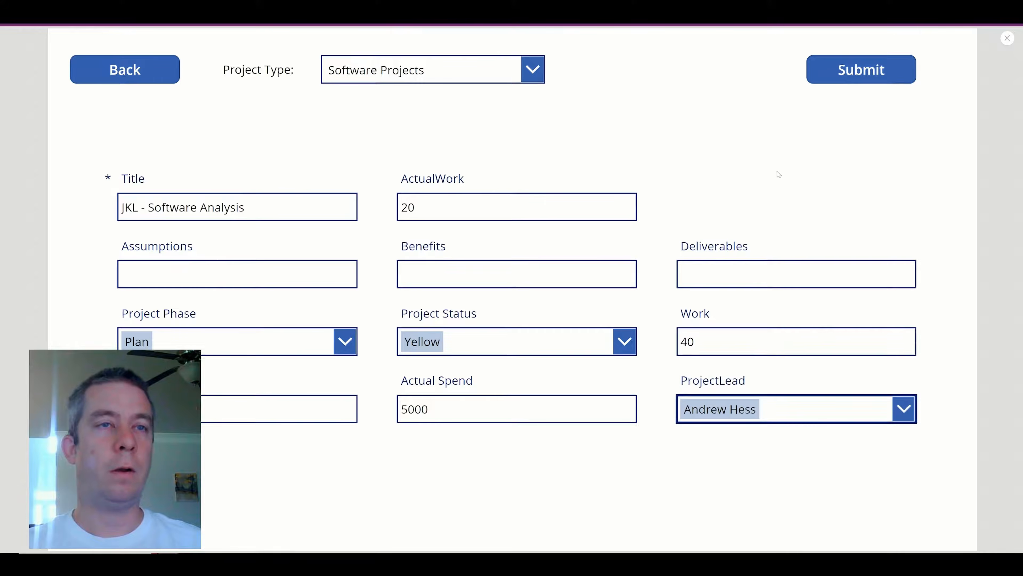
left_click(853, 71)
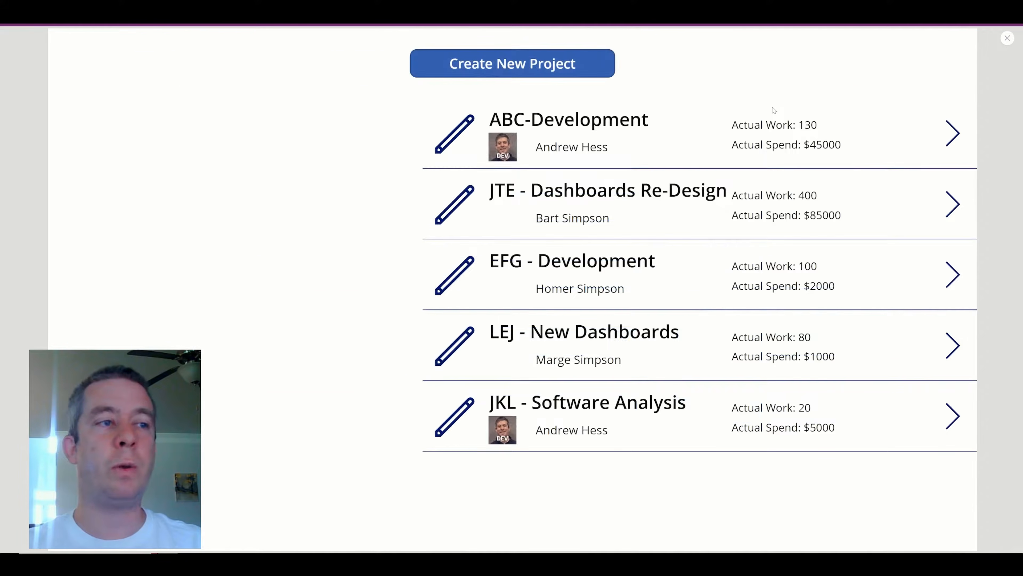
Switch to SharePoint's ProjectList to see the JKL - Software Analysis item with its lead.
left_click(363, 8)
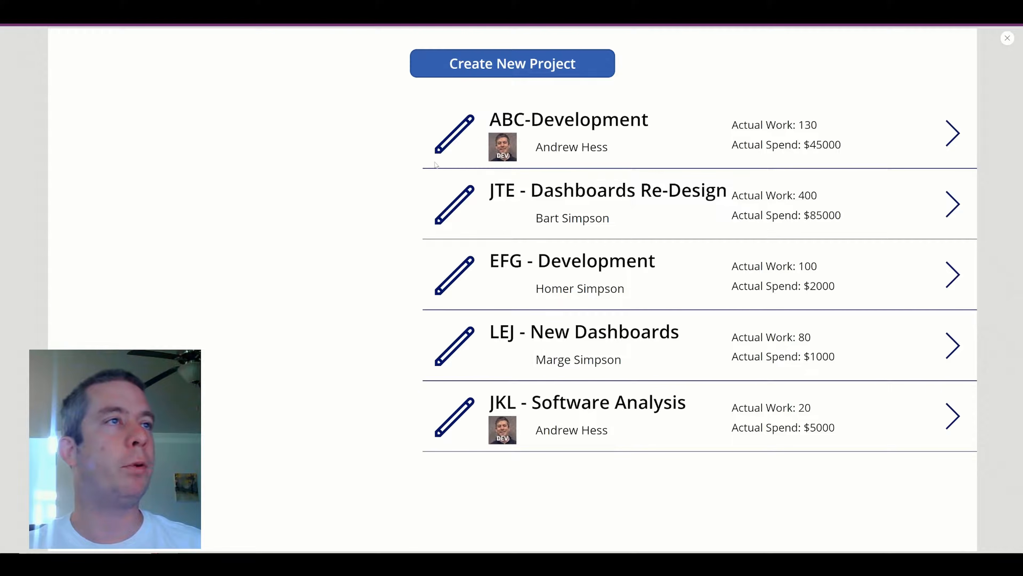
Start a new project titled 'UIL Project' with ActualWork 100, Work 90 and a chosen project lead.
left_click(463, 64)
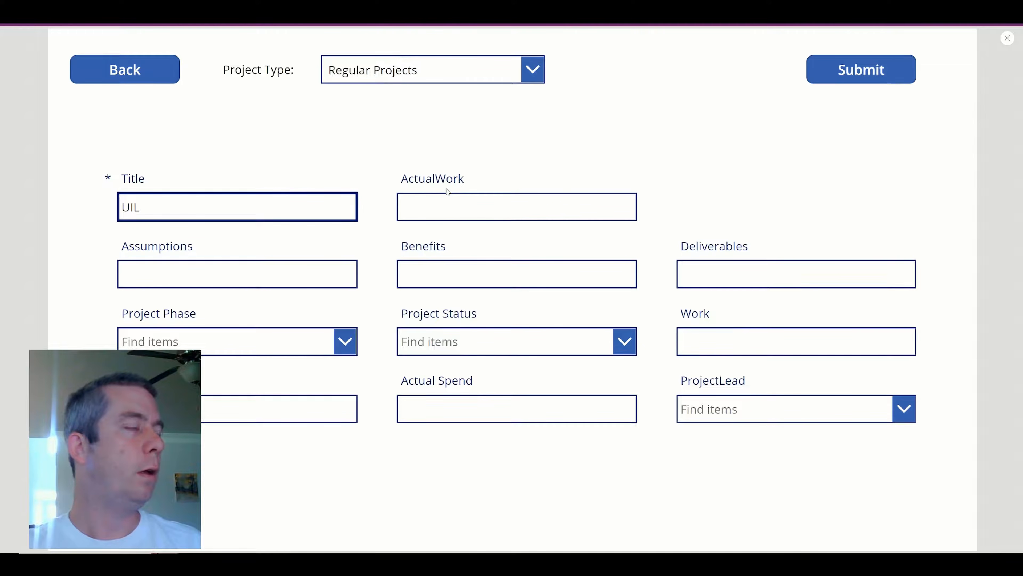
type("UIL Project")
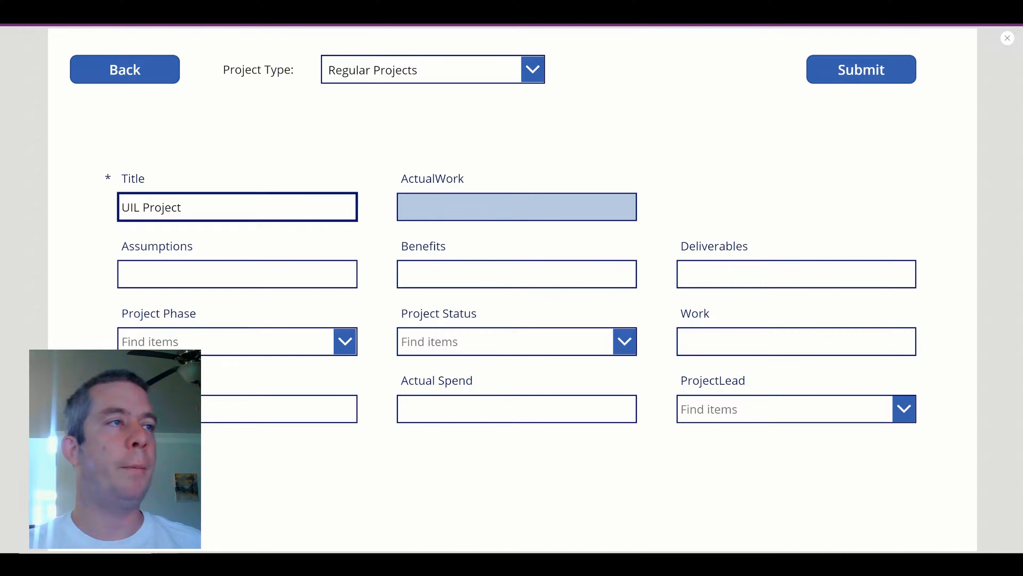
left_click(585, 220)
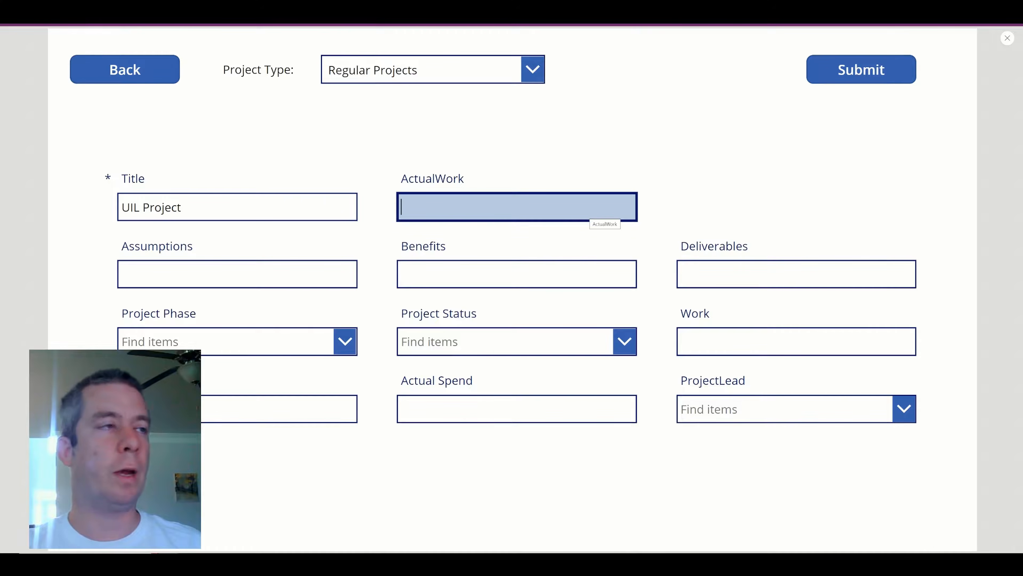
type("100")
left_click(765, 342)
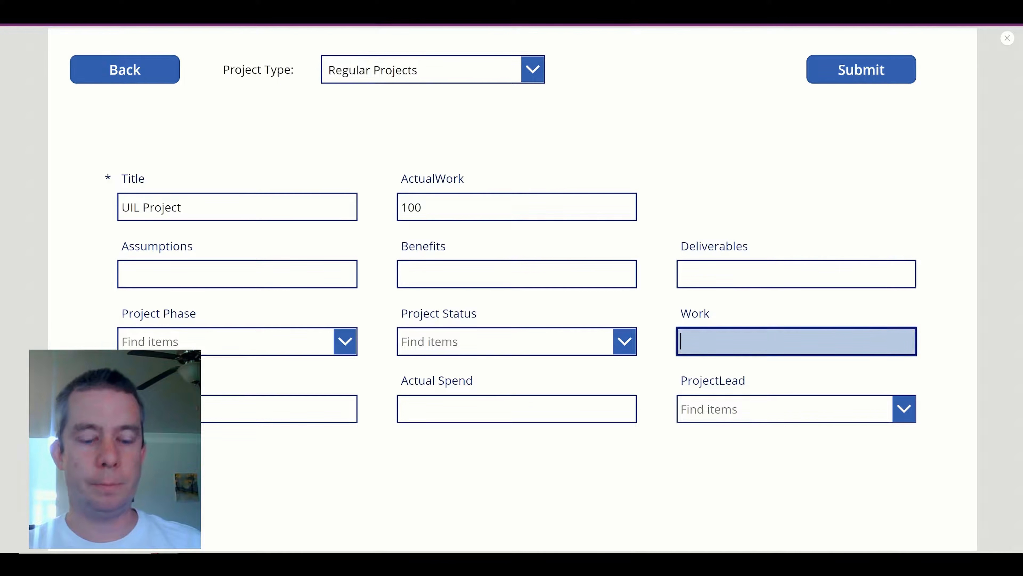
type("90")
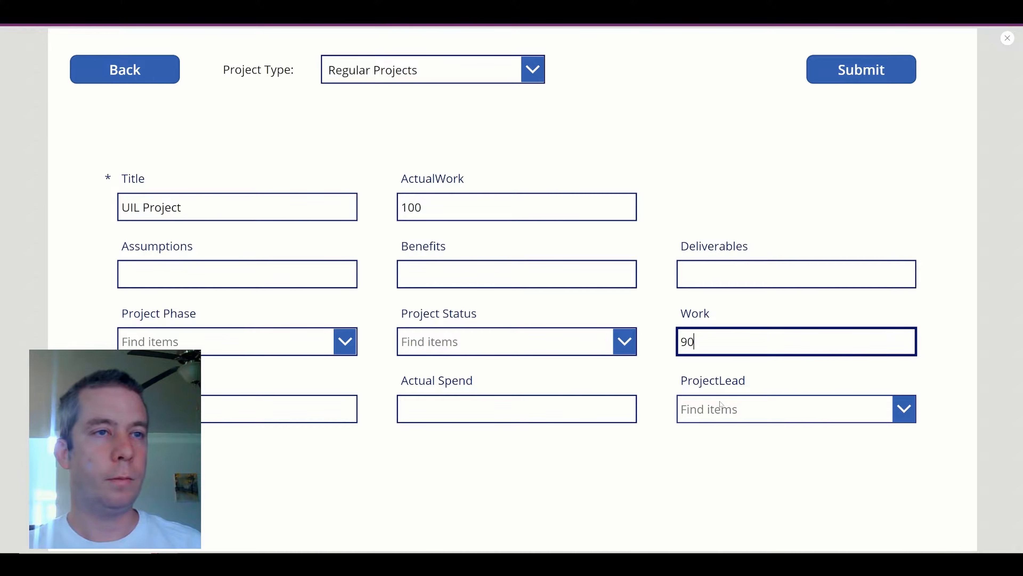
left_click(718, 416)
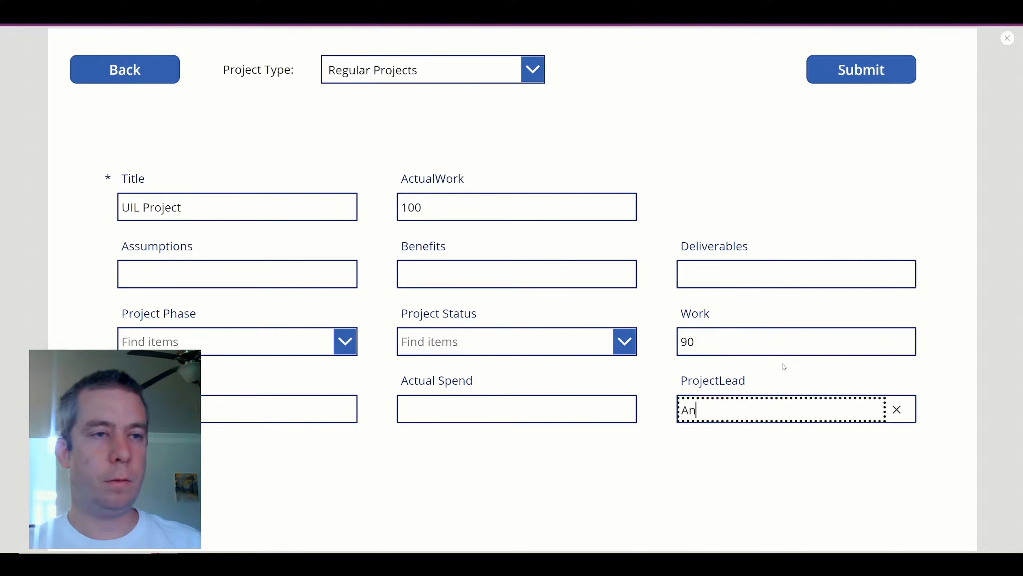
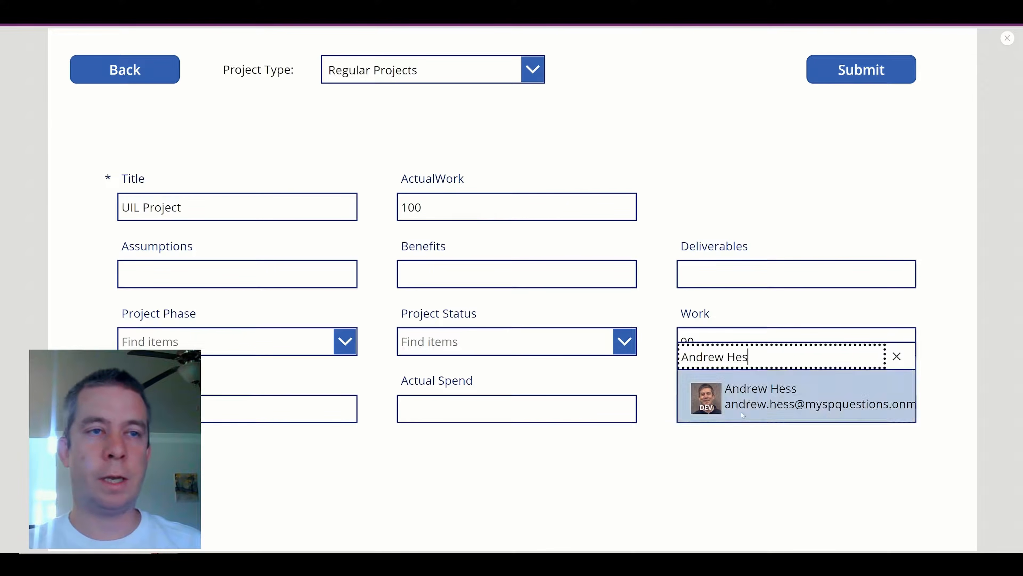
left_click(737, 419)
Enter Actual Spend 2000, status Red, phase Run, submit, and confirm it in SharePoint.
left_click(476, 411)
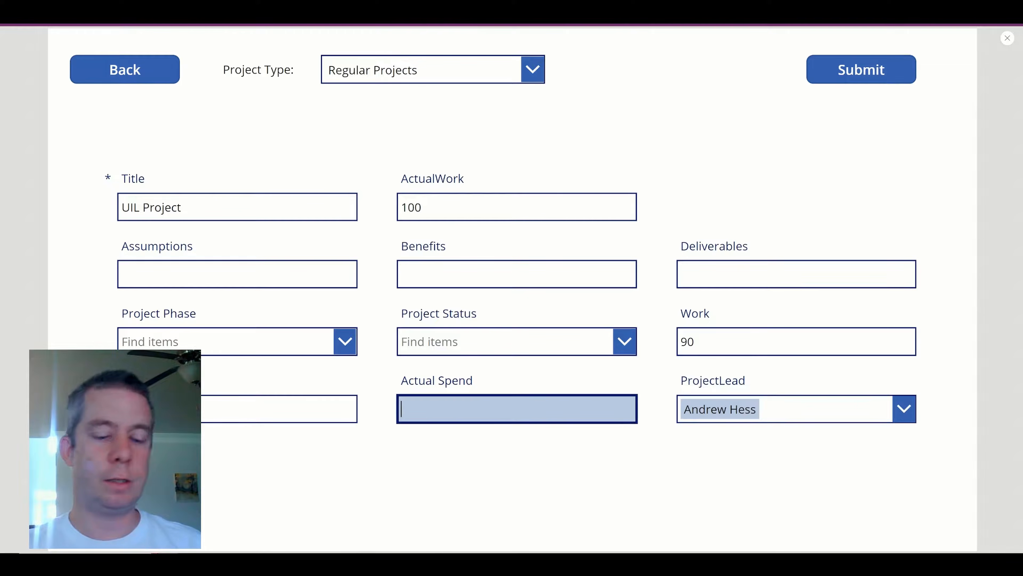
type("2000")
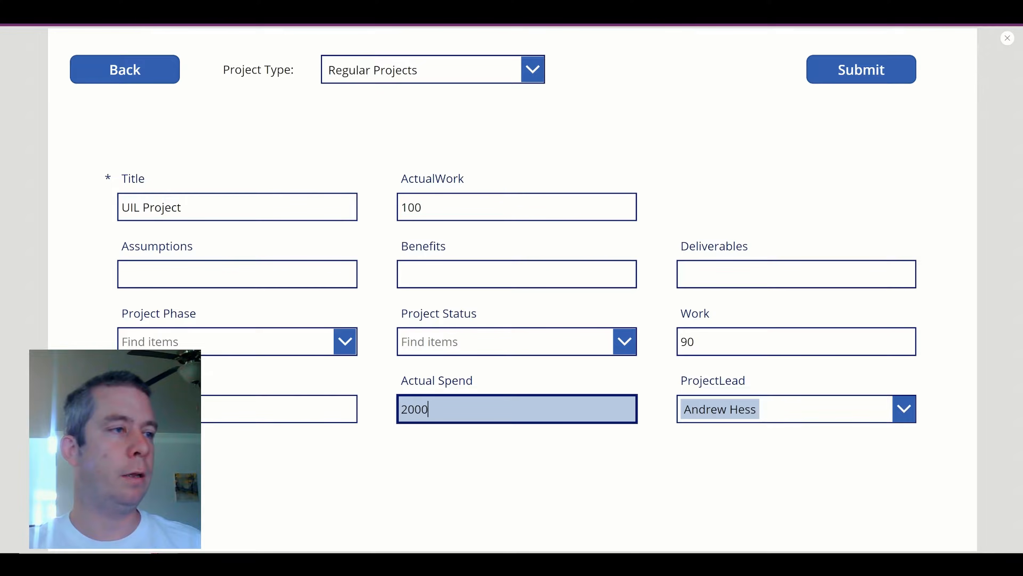
left_click(278, 409)
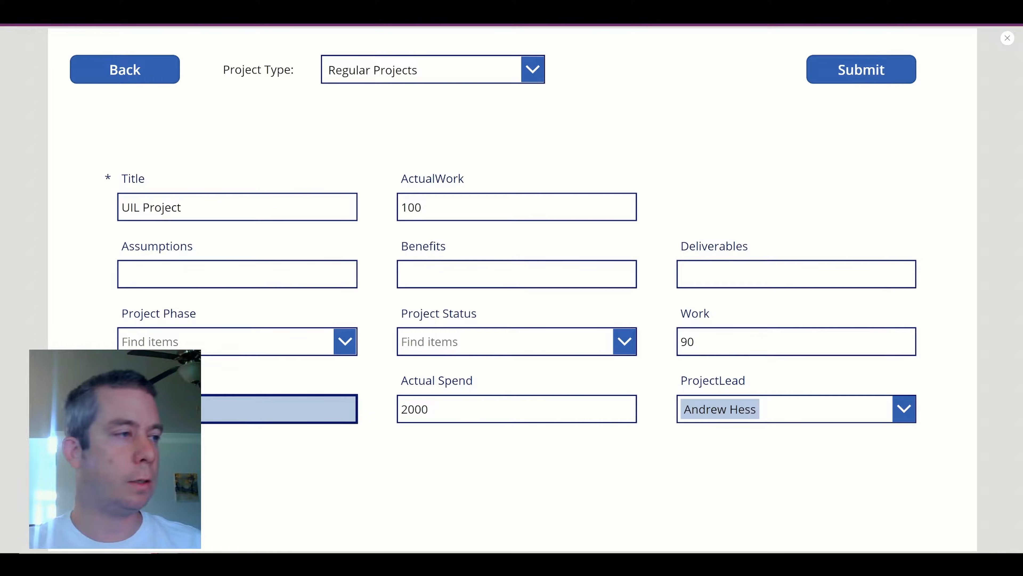
left_click(481, 348)
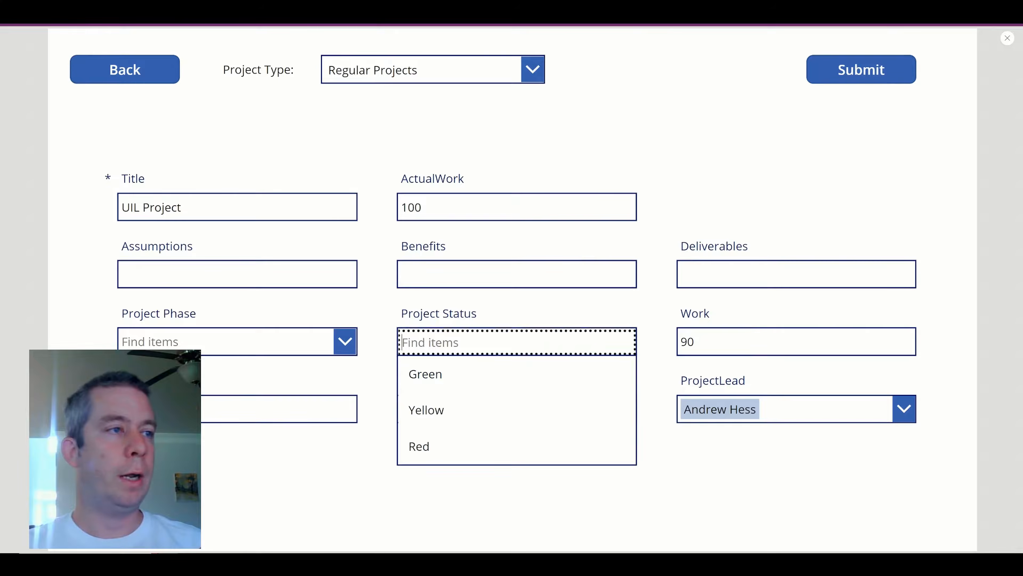
left_click(439, 449)
left_click(224, 339)
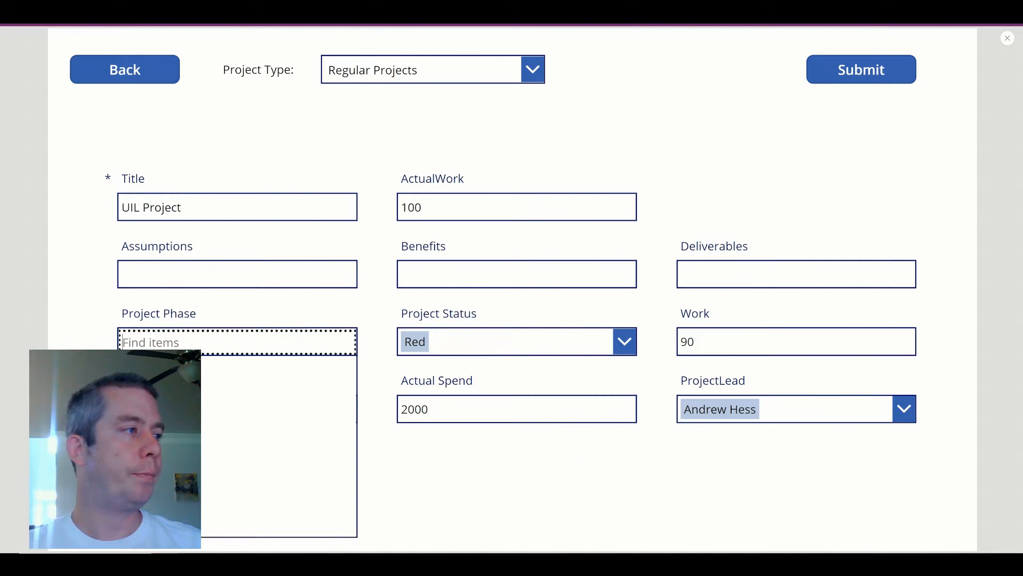
left_click(278, 483)
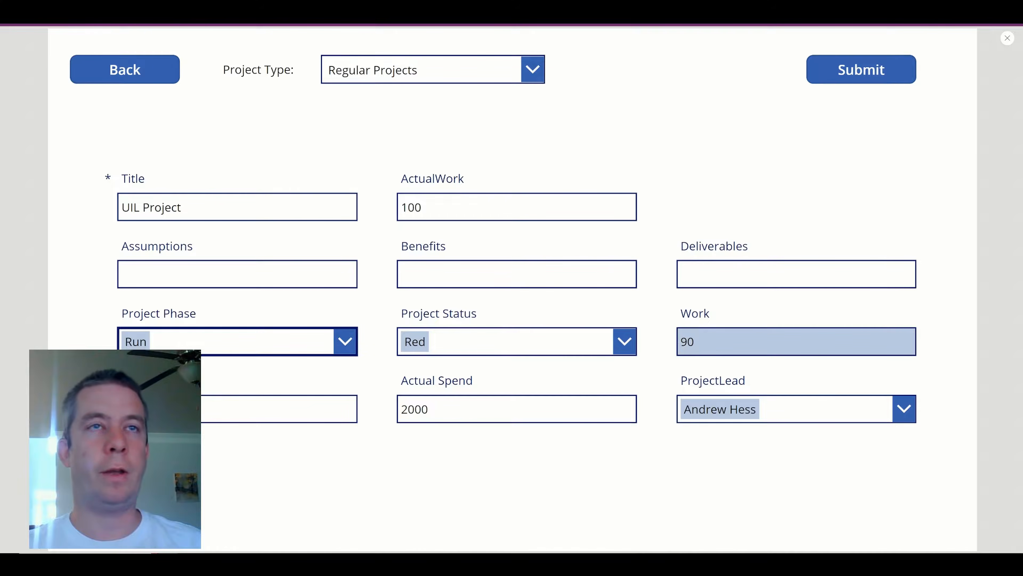
left_click(829, 71)
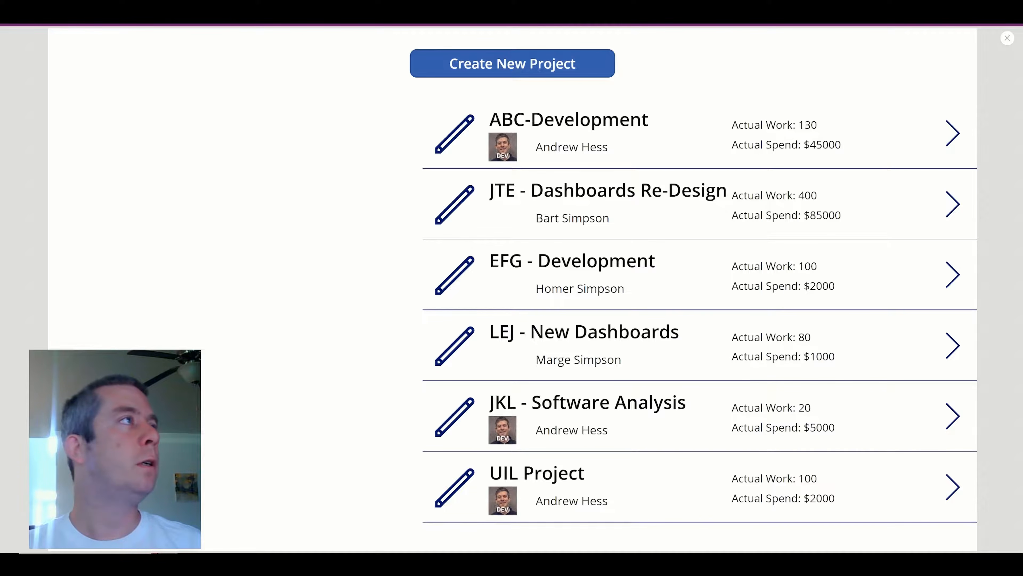
key("ctrl+Tab")
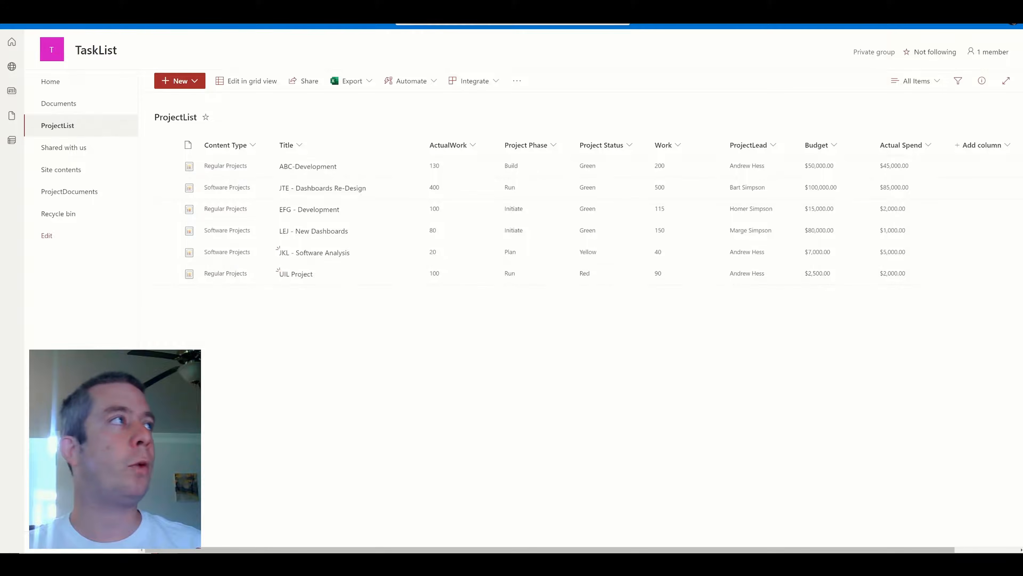
key("ctrl+shift+Tab")
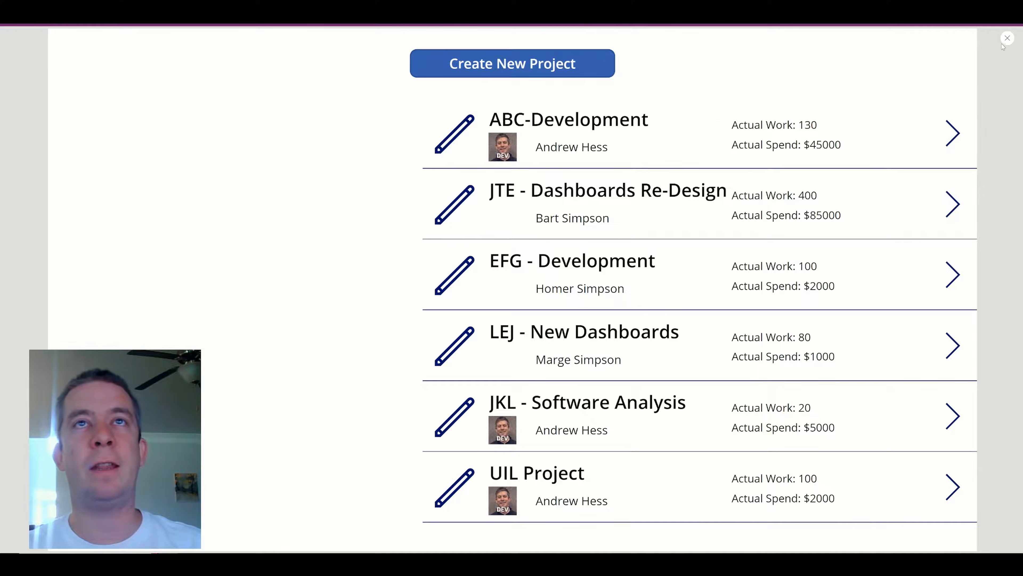
Back in the editor, shift each gallery row's project title and lead photo to the right.
left_click(1008, 38)
left_click(817, 198)
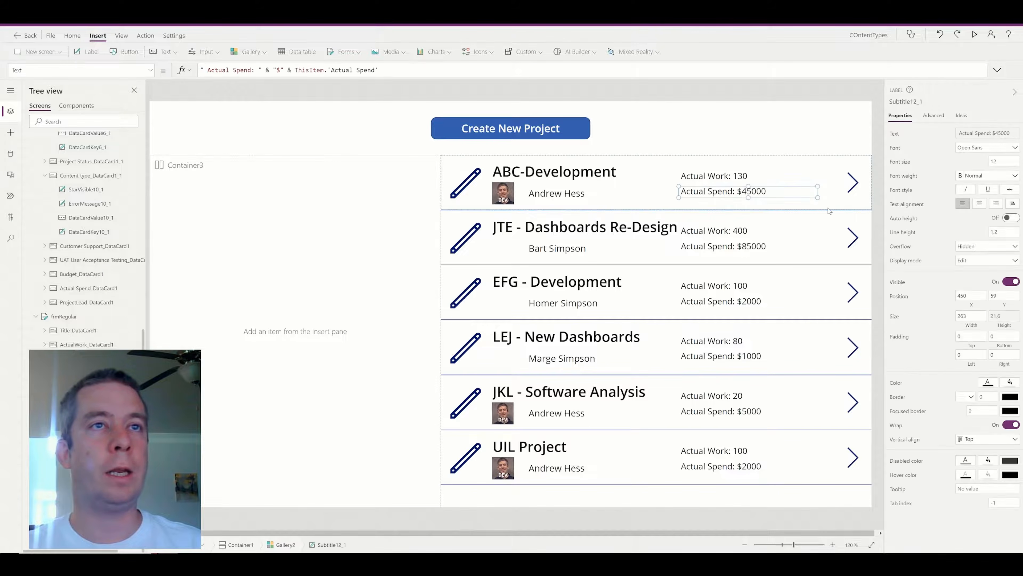
left_click(834, 209)
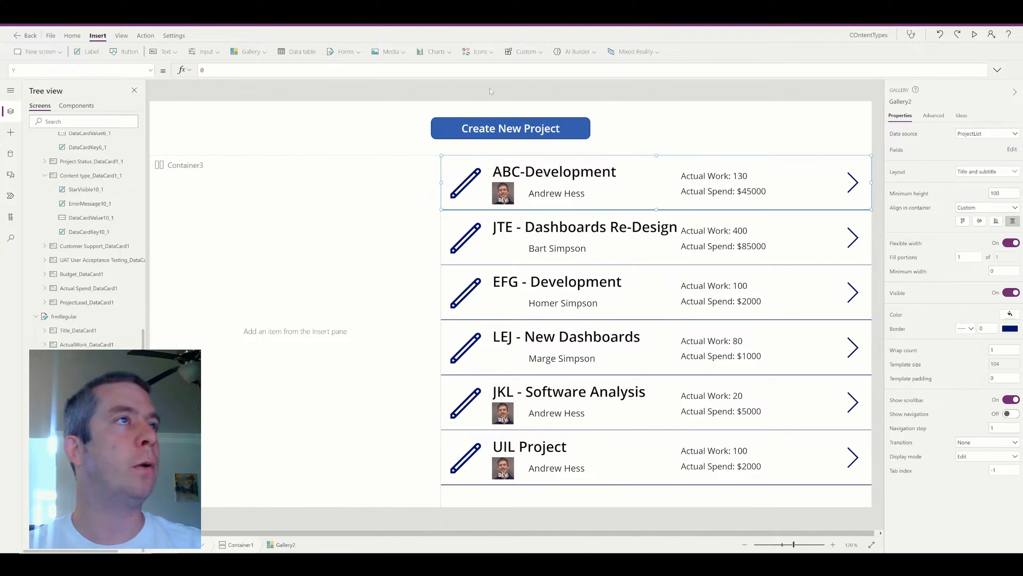
left_click(495, 172)
left_click_drag(492, 172, 569, 193)
left_click(526, 192)
left_click(501, 200)
left_click_drag(500, 199, 543, 197)
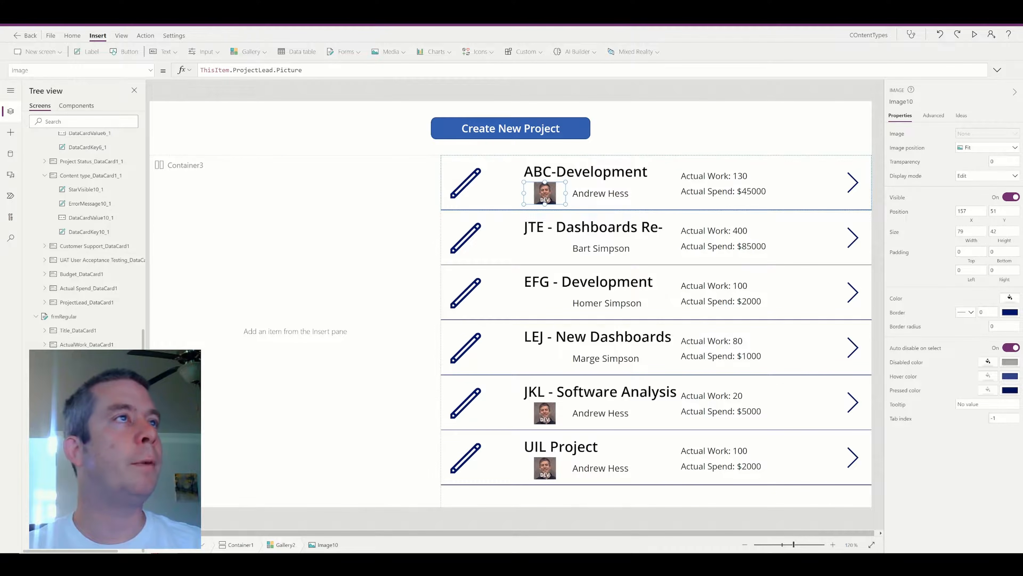
Insert a Circle shape into the gallery and shrink it beside the edit pencil.
left_click(478, 52)
scroll(510, 165, "down", 15)
scroll(524, 181, "up", 5)
left_click(485, 193)
mouse_move(486, 194)
left_mouse_down()
mouse_move(498, 188)
mouse_move(523, 210)
mouse_move(498, 181)
mouse_move(509, 188)
left_mouse_up()
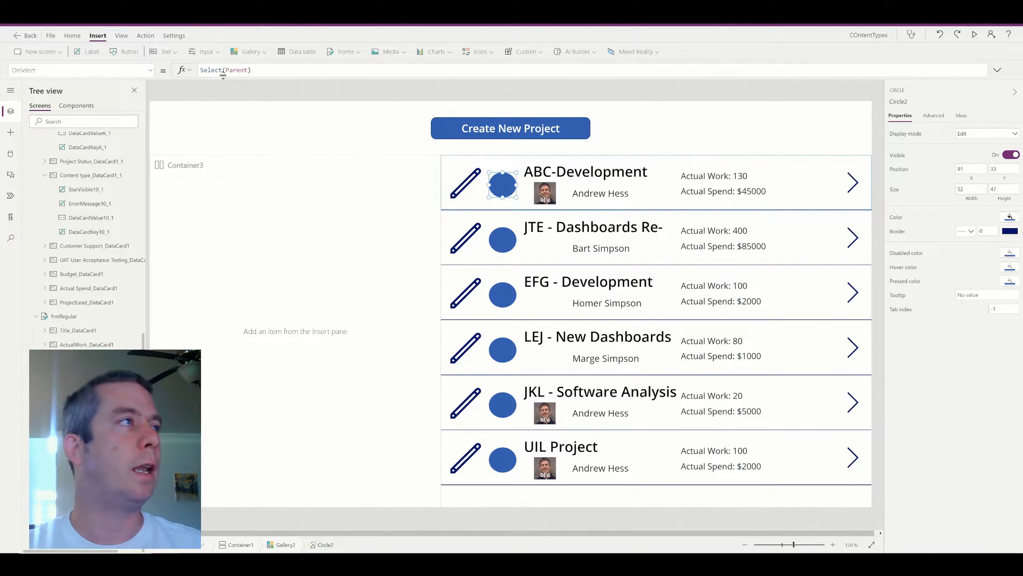
Replace Circle2's Fill formula with ThisItem.'Project Status'.Value as a starting point.
mouse_move(223, 542)
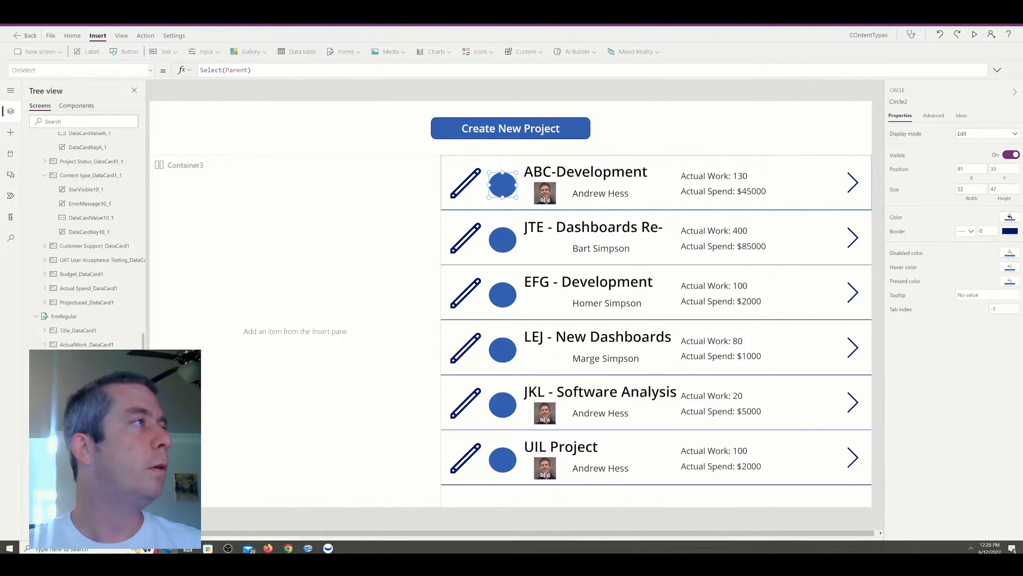
left_click(80, 70)
scroll(57, 170, "up", 5)
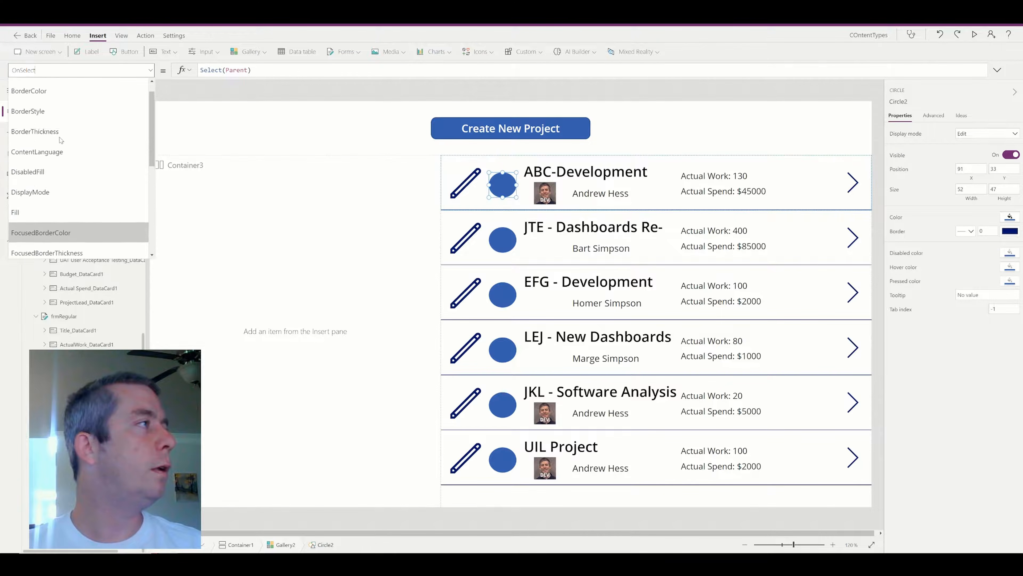
left_click(61, 219)
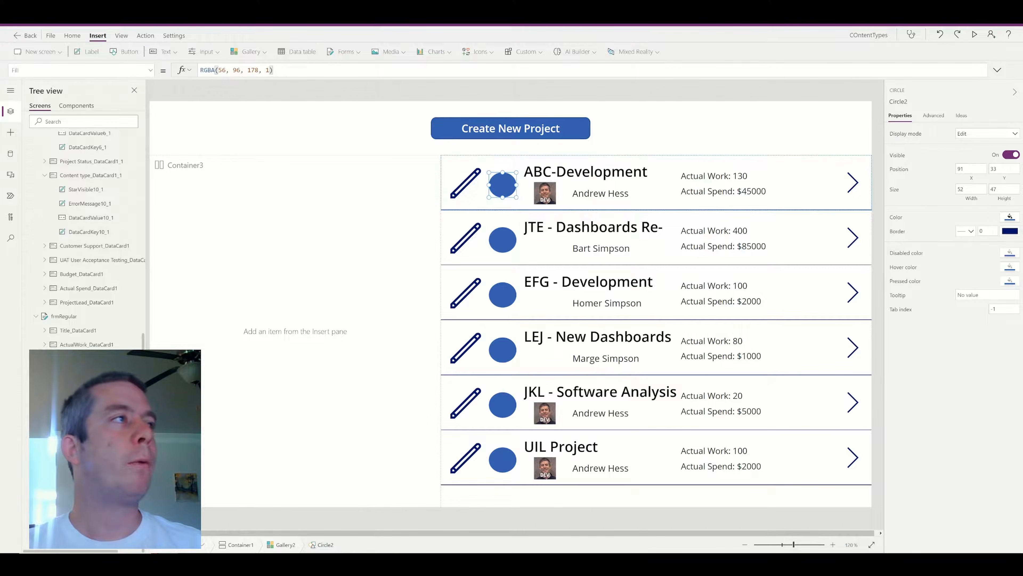
left_click(276, 70)
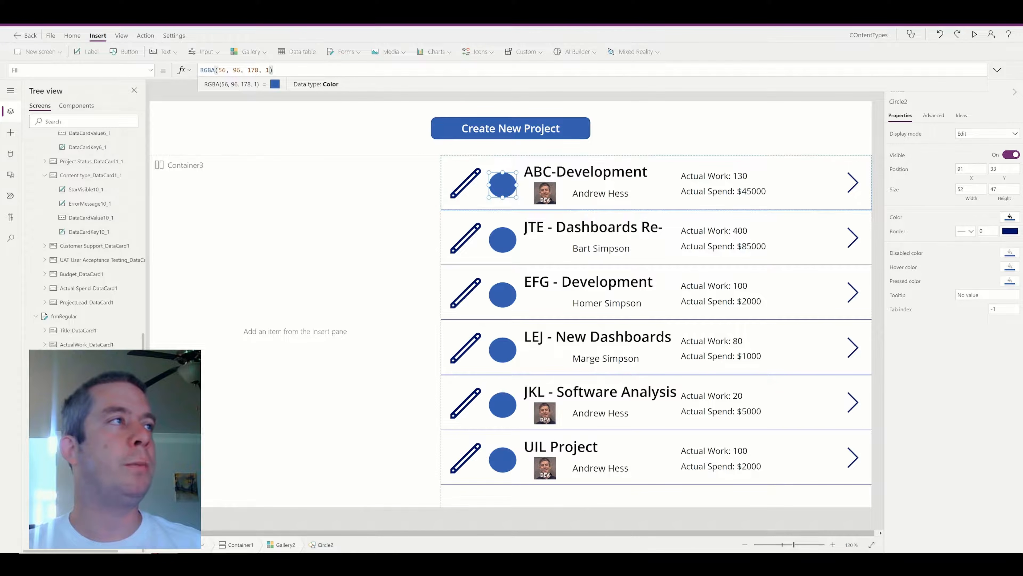
left_click_drag(274, 70, 155, 69)
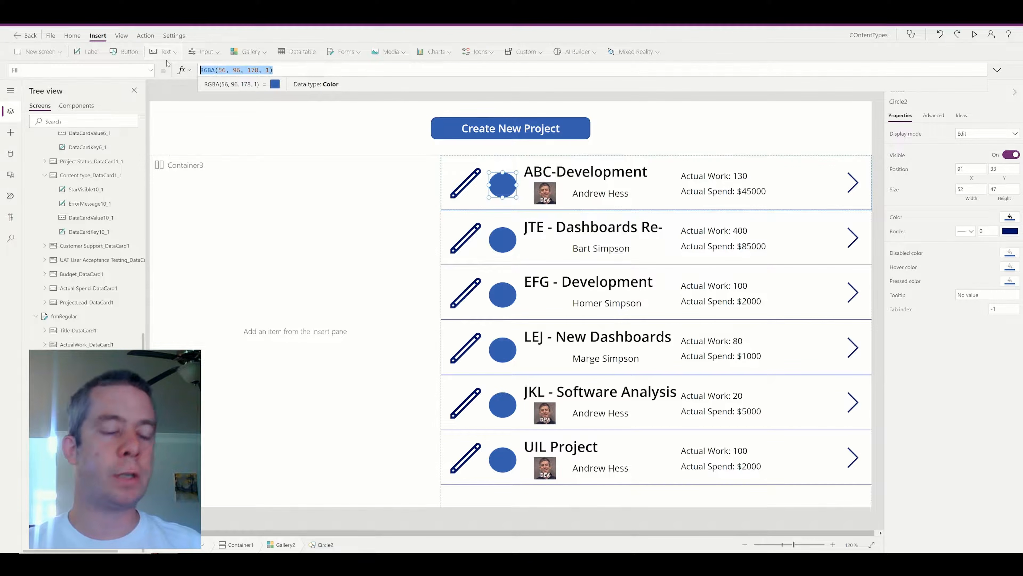
type("ThisItem.")
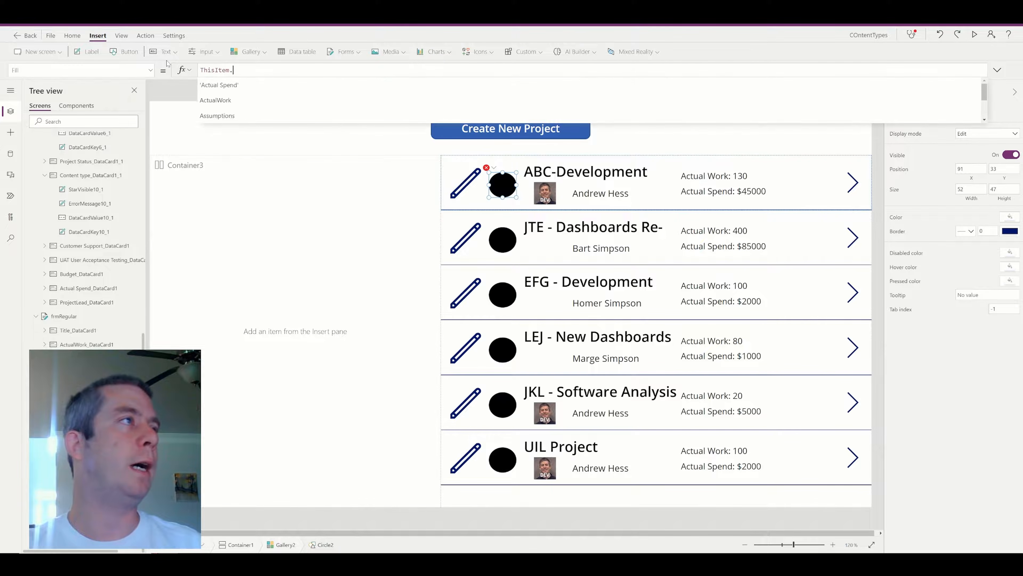
type("Project")
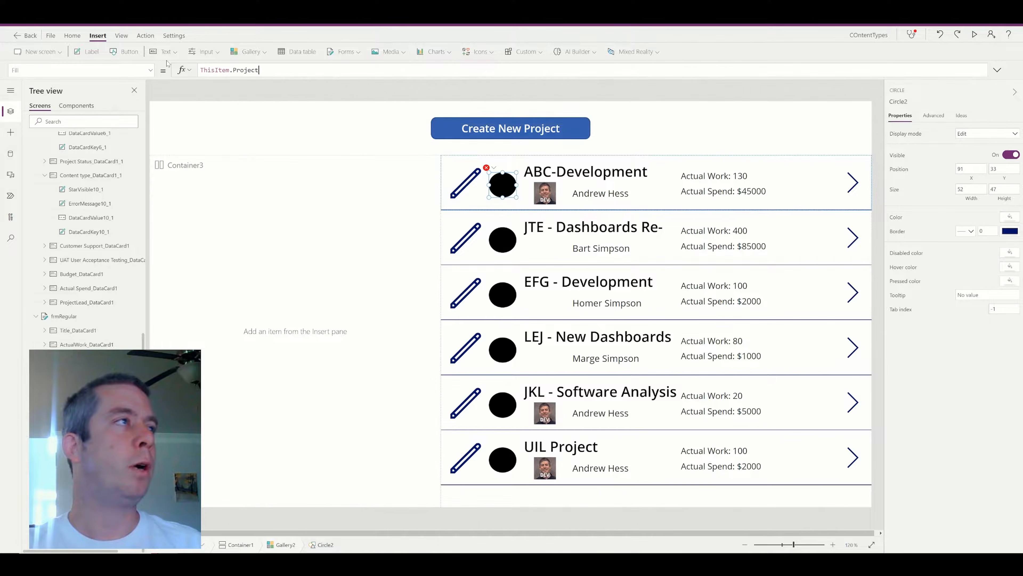
type("Stat")
key("BackSpace")
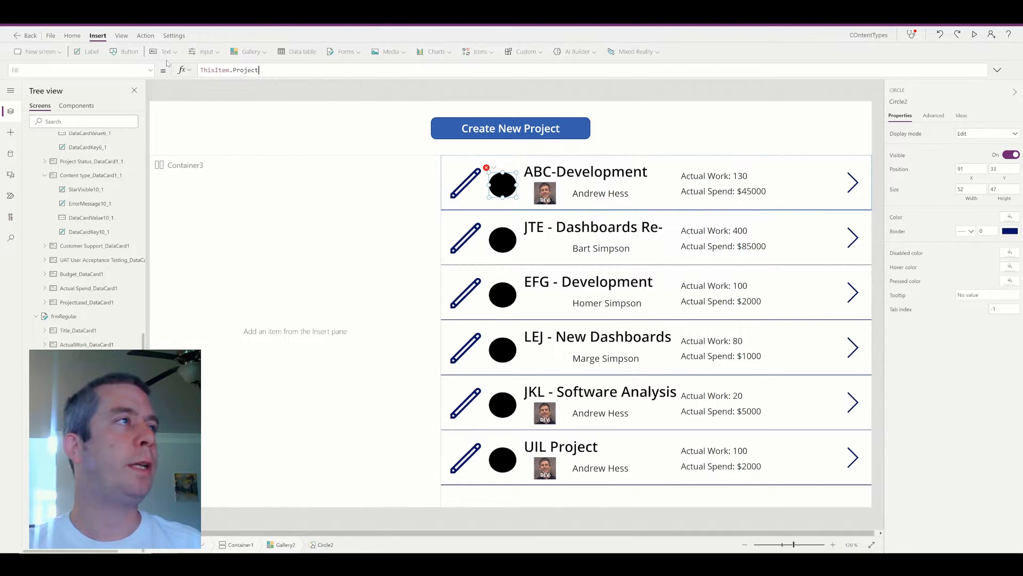
left_click(251, 116)
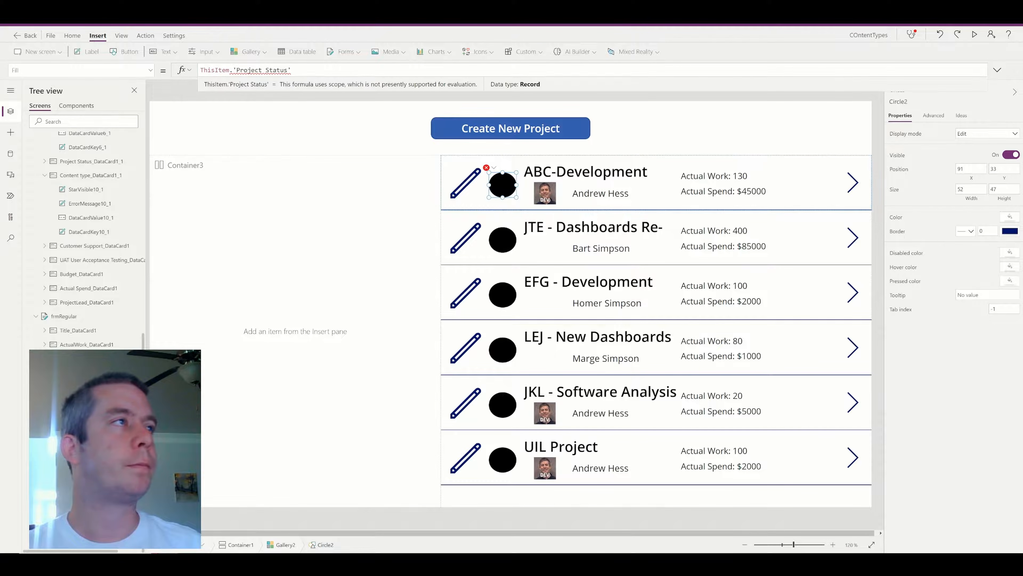
type(".Value")
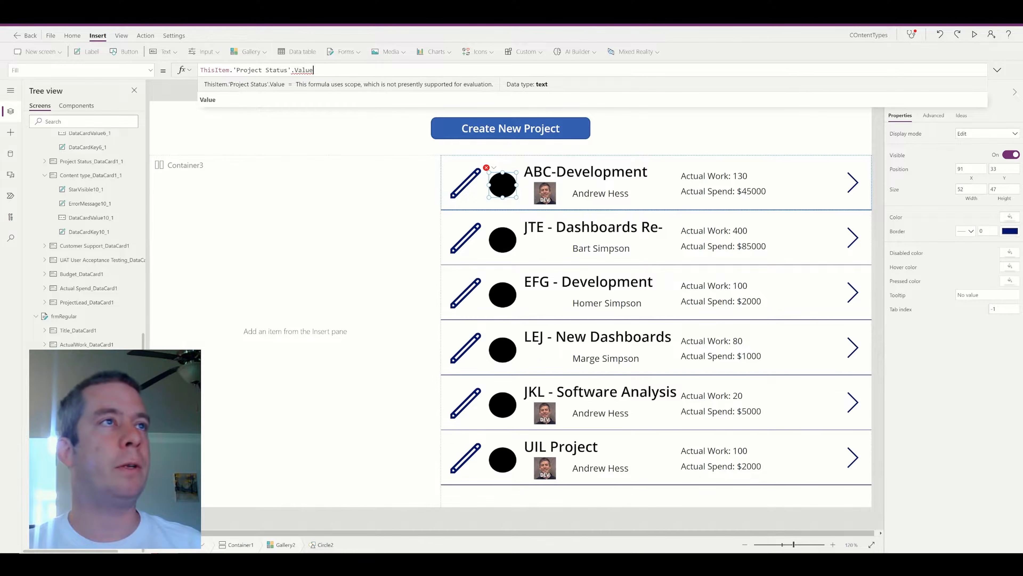
Set Circle2's Fill to Switch(ThisItem.'Project Status'.Value,"Red",Red,"Yellow",Yellow,"Green",Green).
key("ctrl+a")
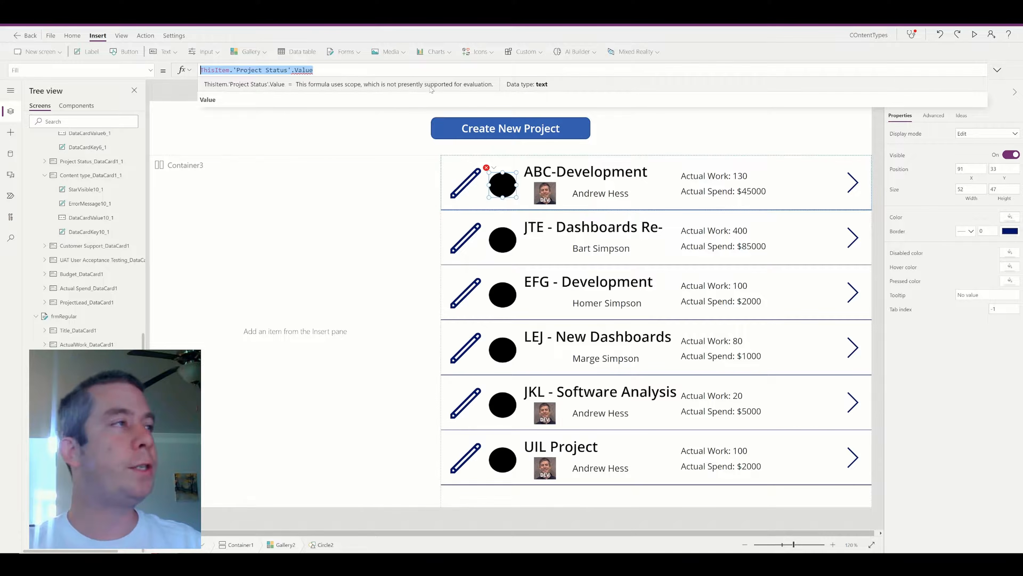
type("Switch")
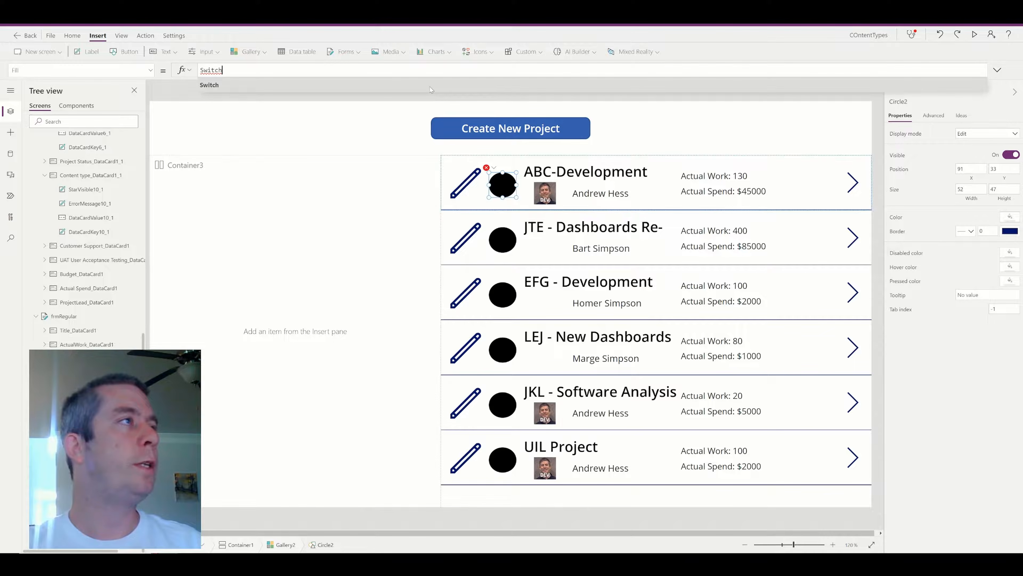
type("(ThisItem.'Project Status'")
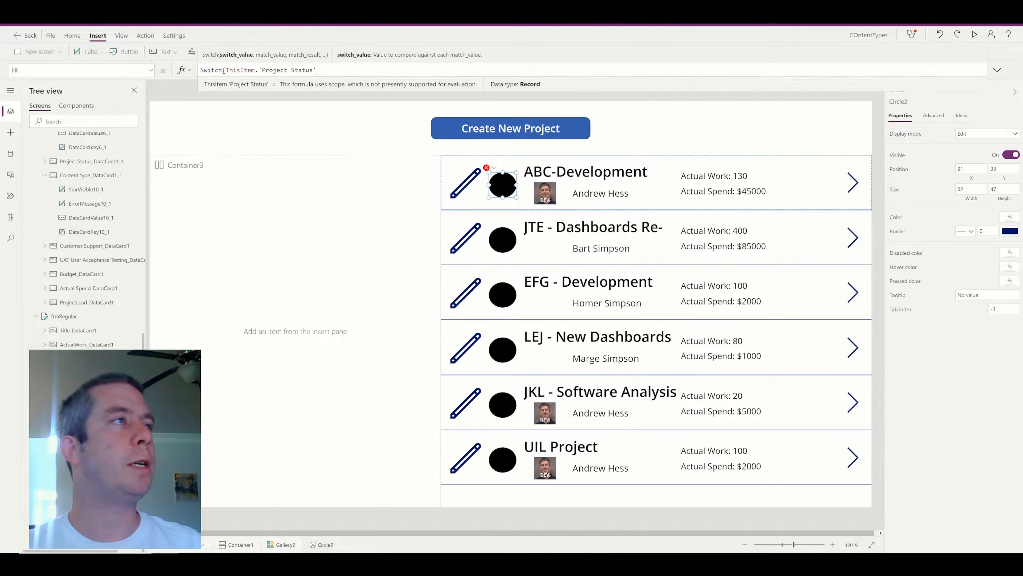
type(".V")
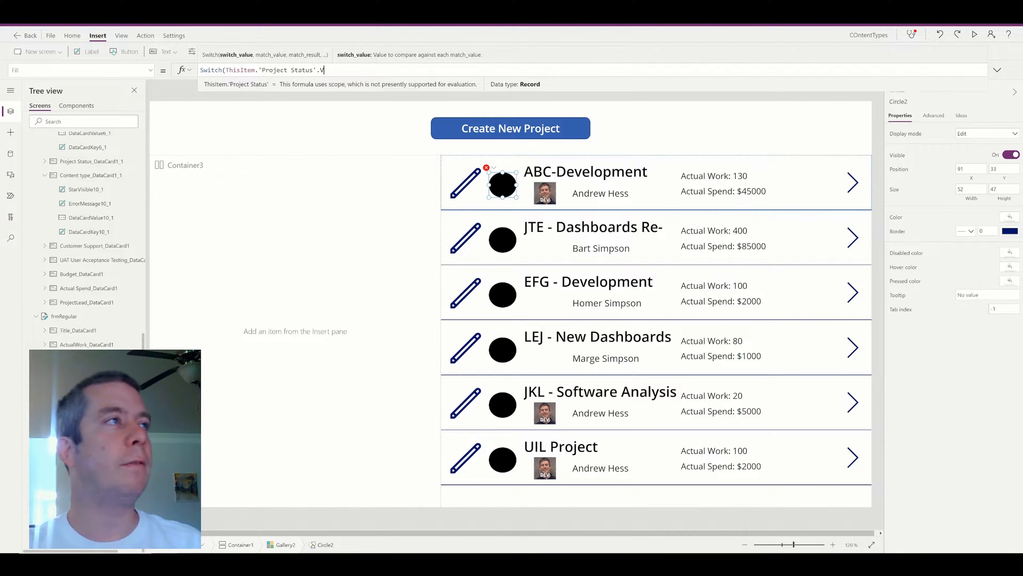
type("alue,\"")
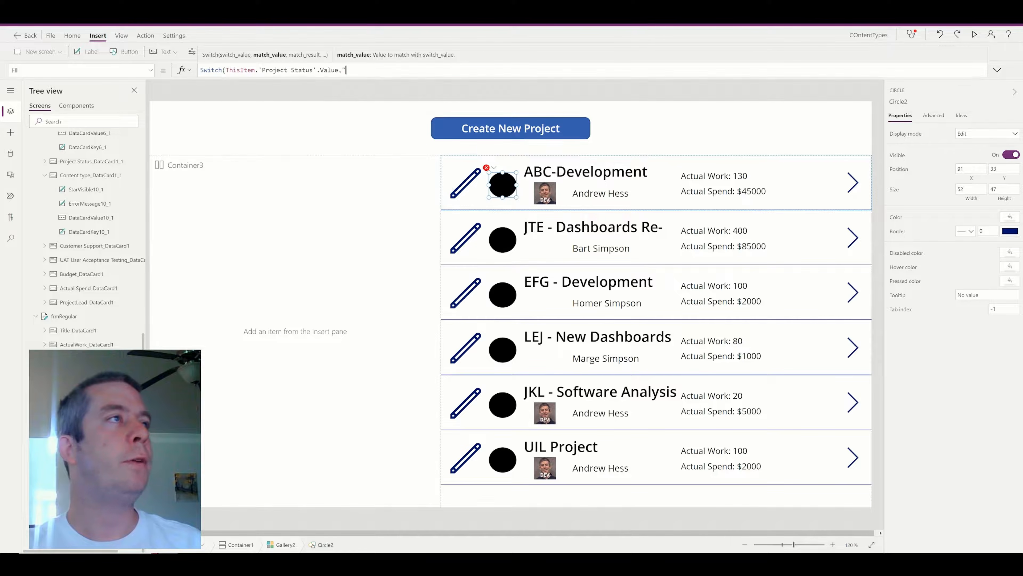
type("Red\",Red,")
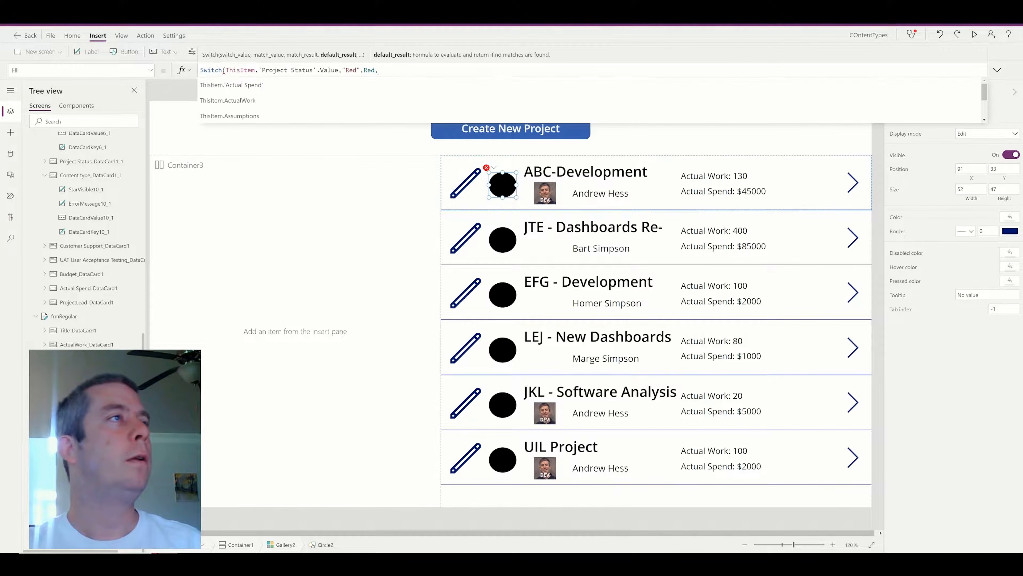
type("\"")
type("Yellow\",")
key("BackSpace")
type("\",Yellow,\"")
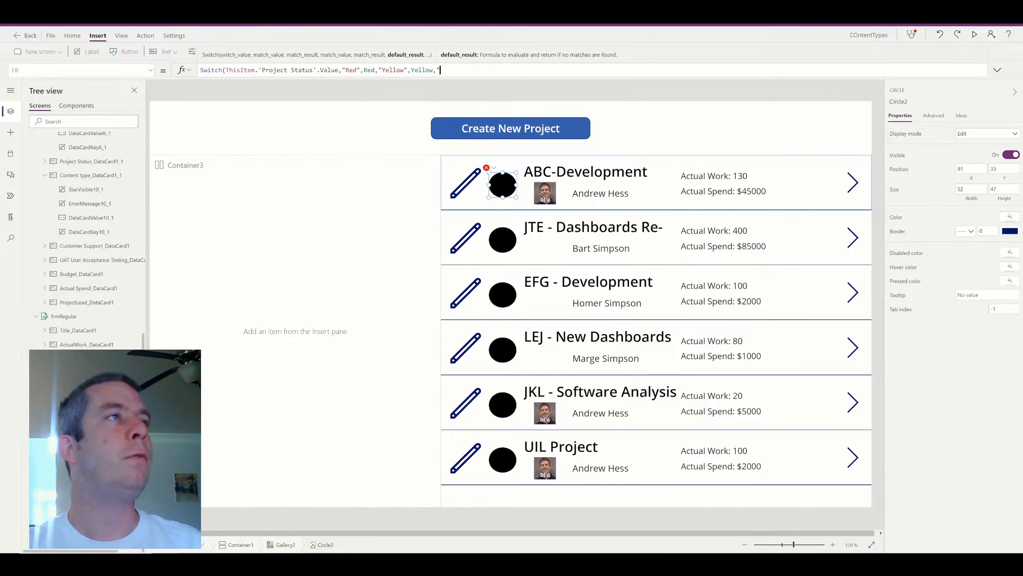
type("Green\",Green")
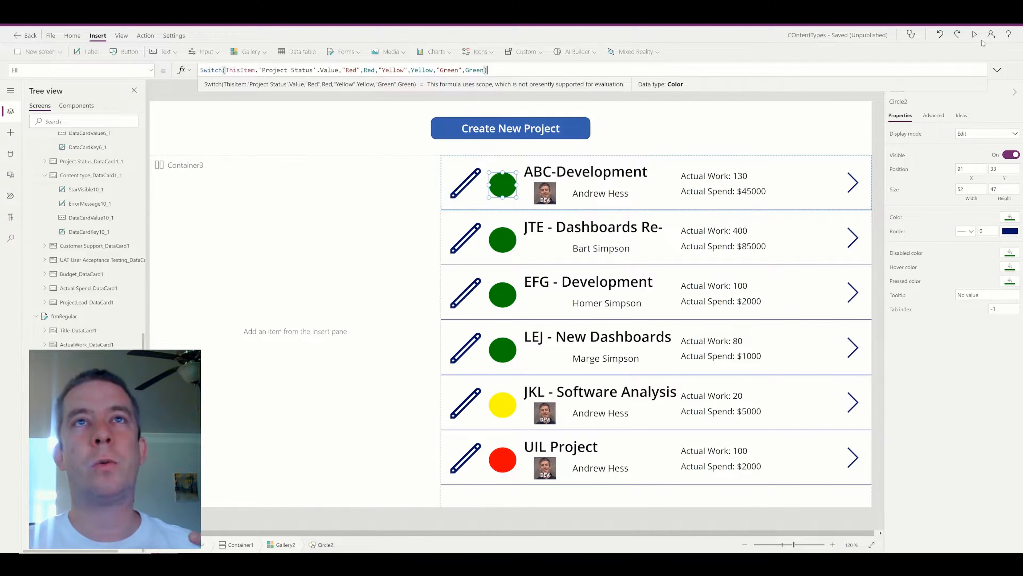
left_click(975, 35)
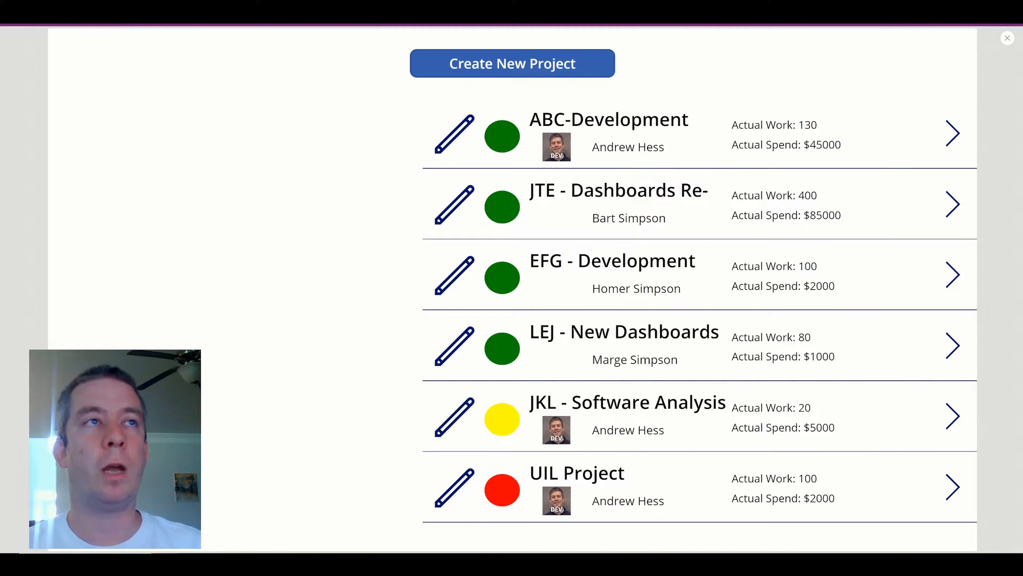
Close the preview after checking the green, yellow and red status circles.
key("Escape")
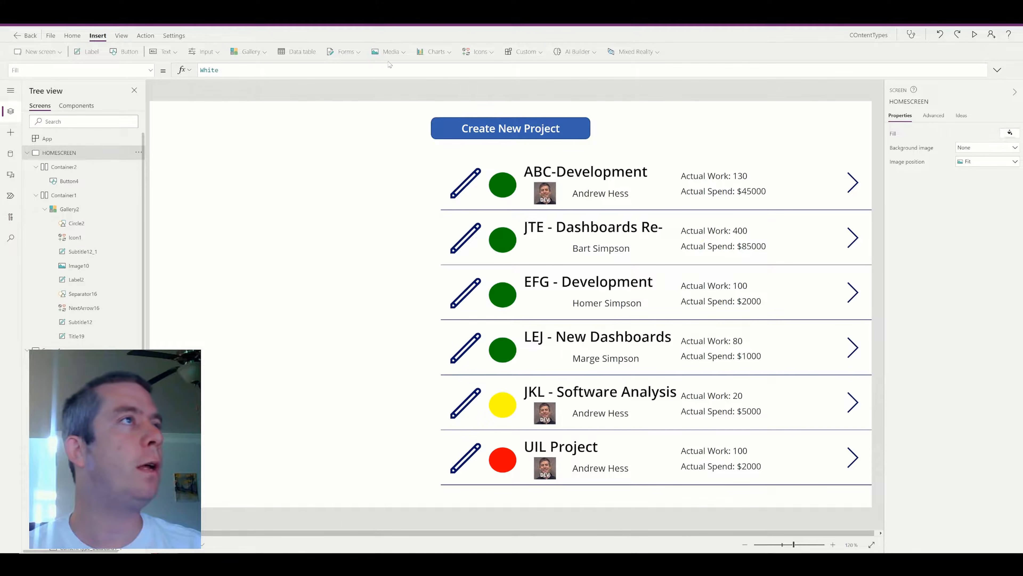
Insert a pie chart, move it to the screen's left edge and resize it.
left_click(434, 52)
left_click(440, 100)
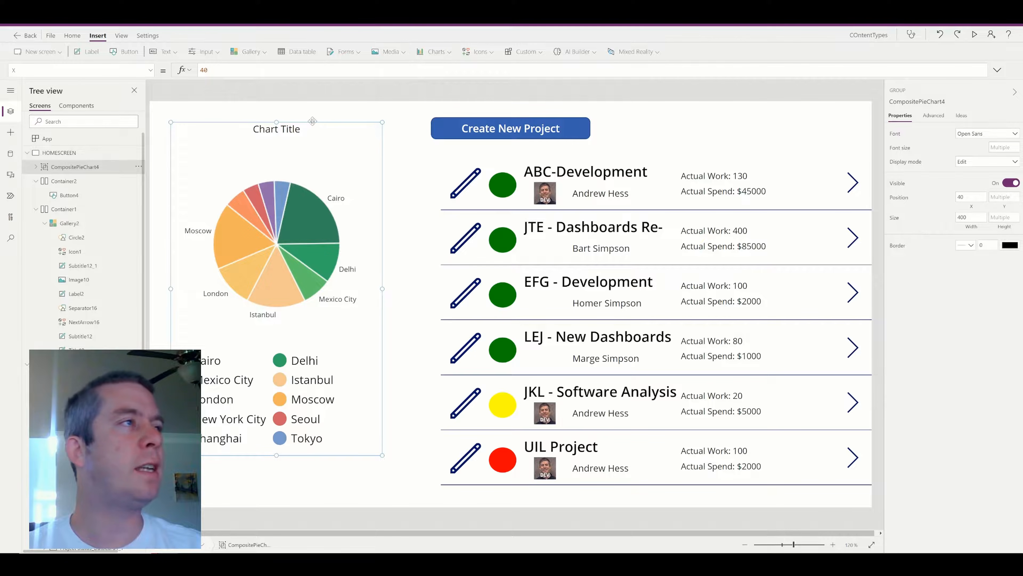
left_click_drag(314, 125, 292, 141)
left_click_drag(361, 471, 429, 524)
left_click(305, 158)
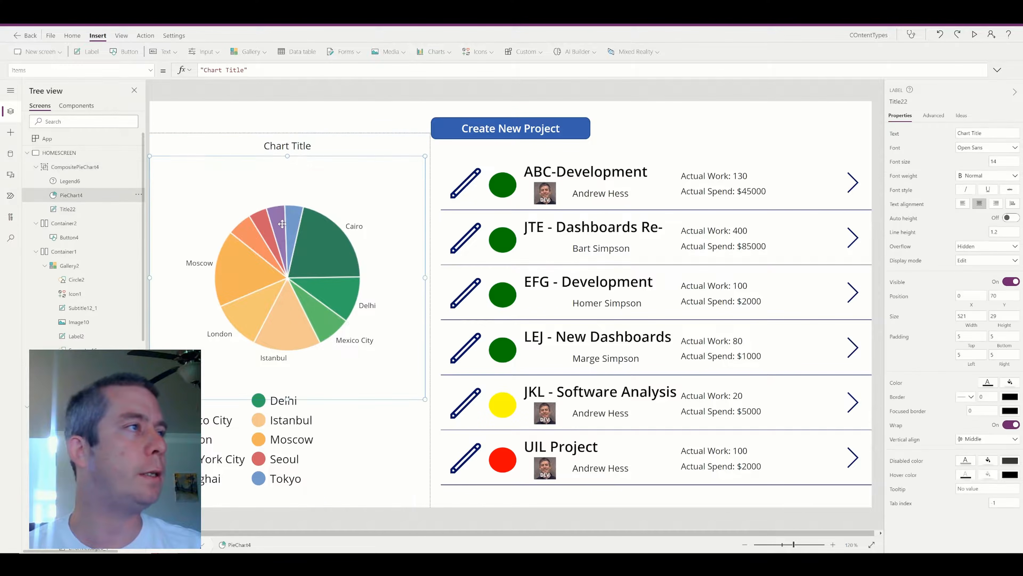
left_click_drag(287, 400, 290, 367)
left_click(277, 410)
left_click(353, 301)
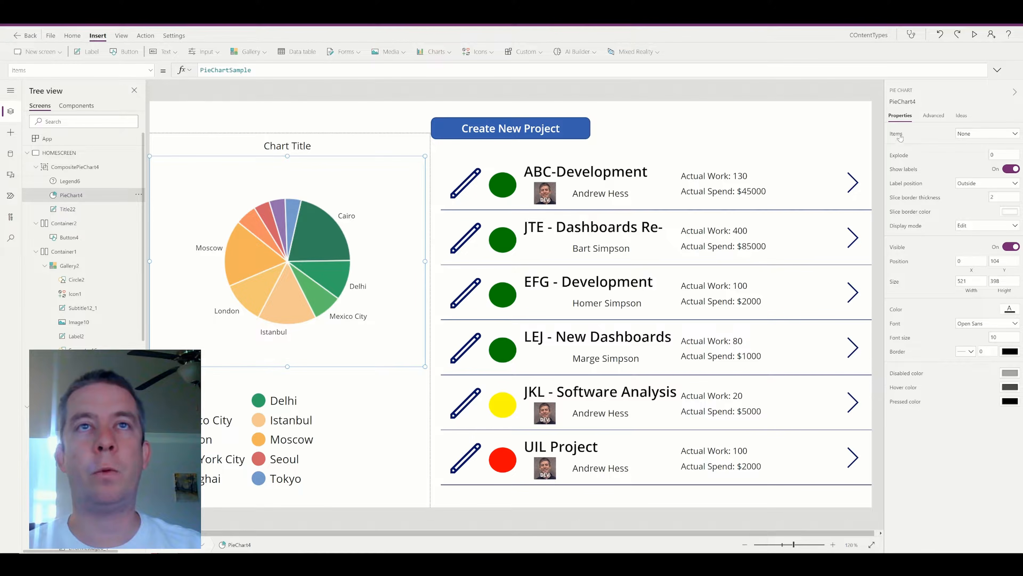
Set the pie chart's Items to ProjectList, leaving its label field at City.
left_click(933, 116)
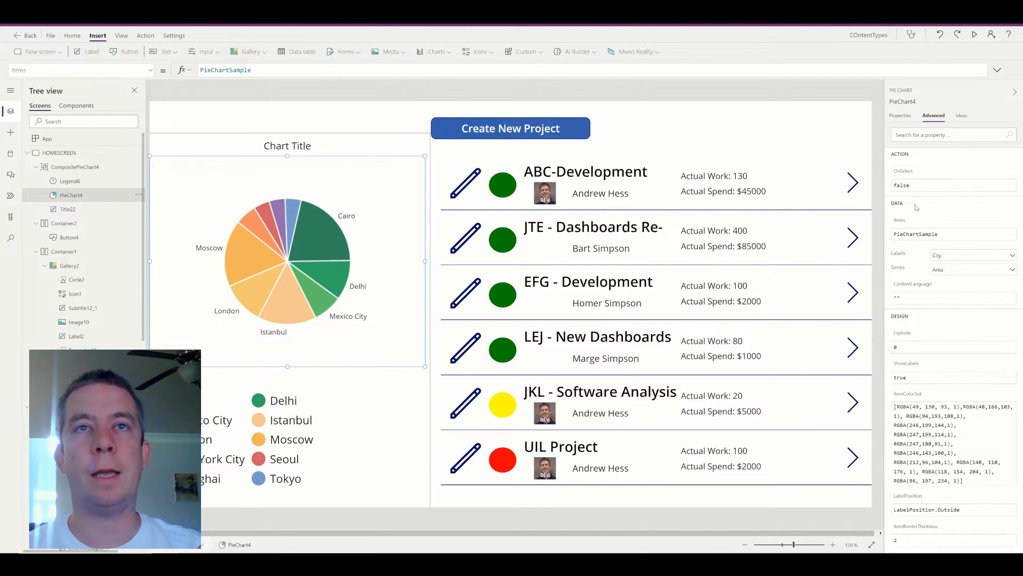
left_click(955, 258)
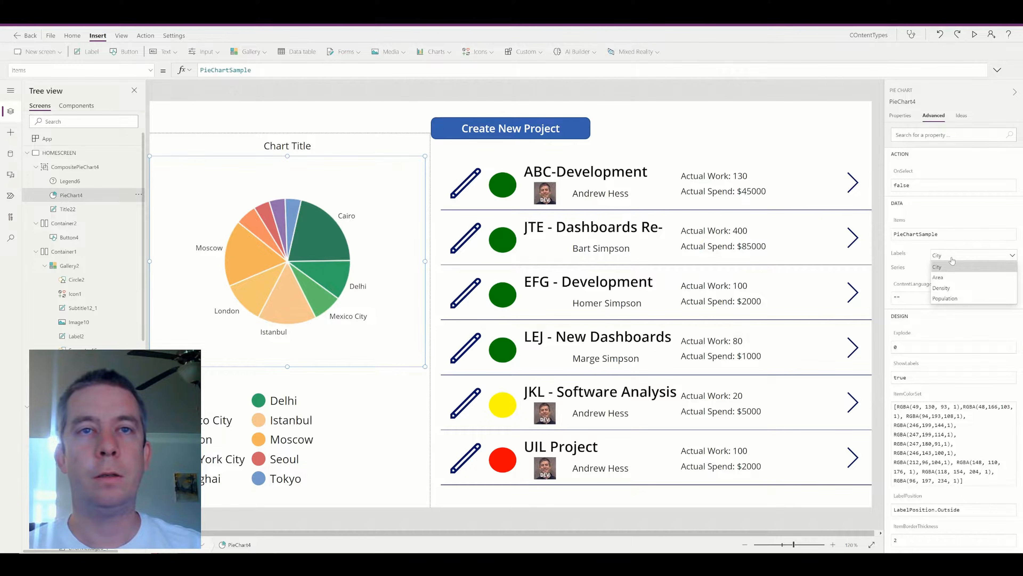
left_click(951, 266)
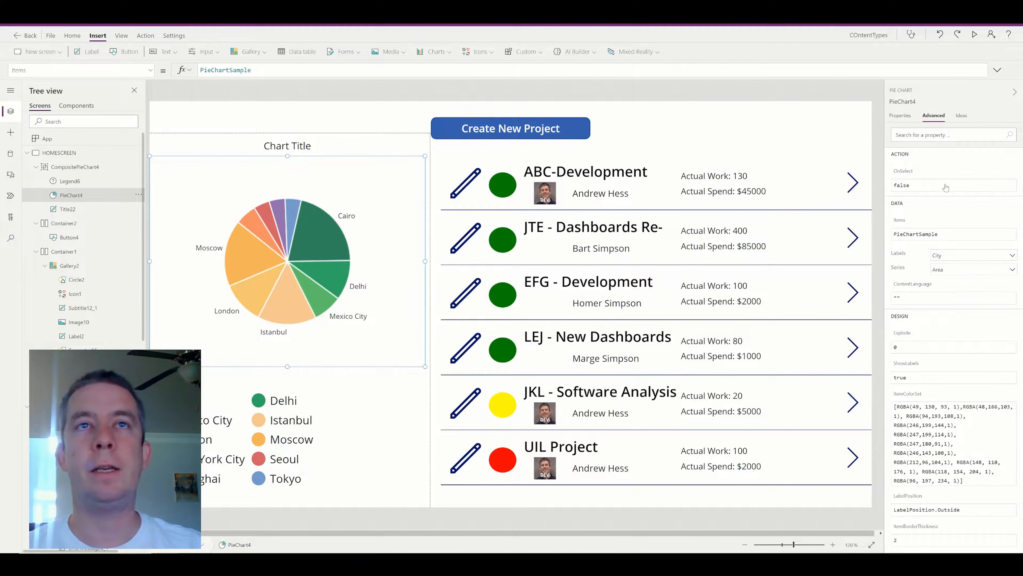
left_click(900, 116)
left_click(981, 136)
left_click(947, 194)
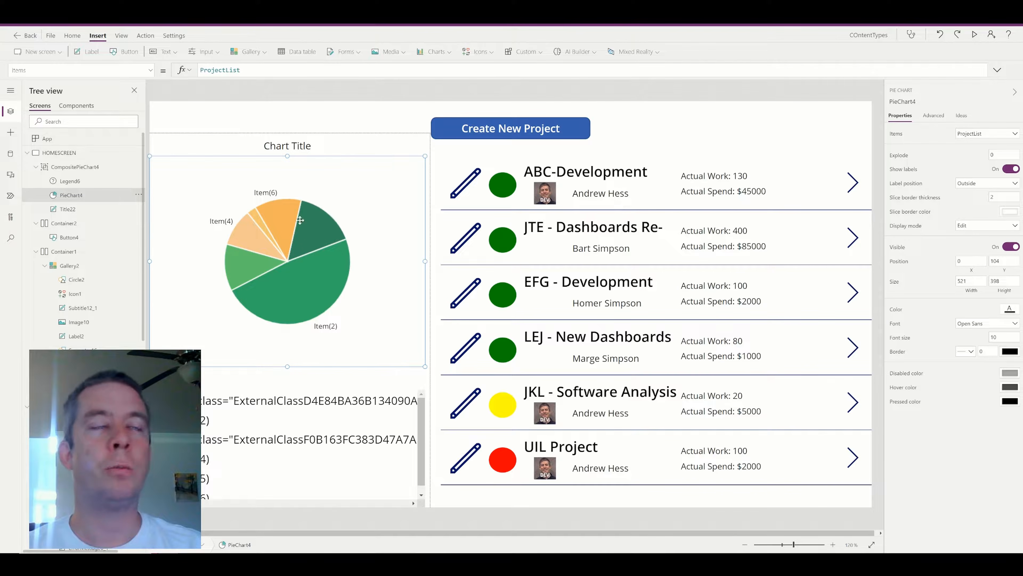
Inspect the chart legend's Advanced properties.
left_click(250, 442)
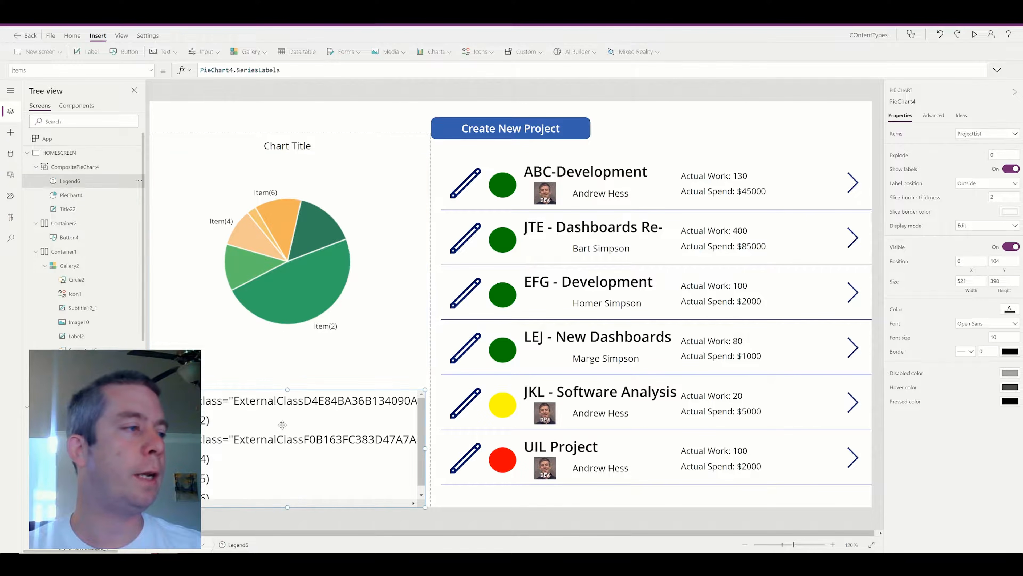
left_click(931, 116)
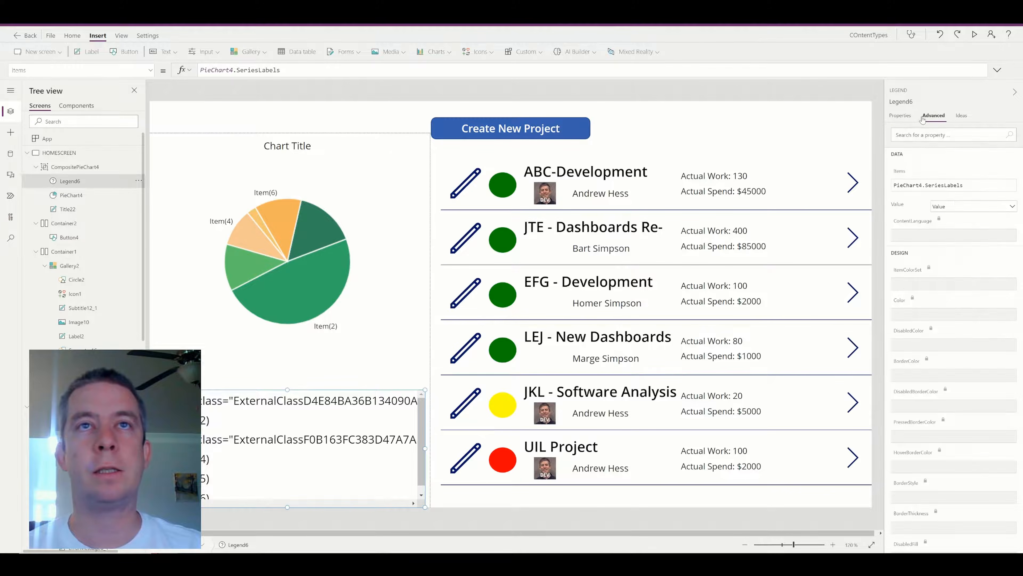
left_click(909, 116)
left_click(934, 116)
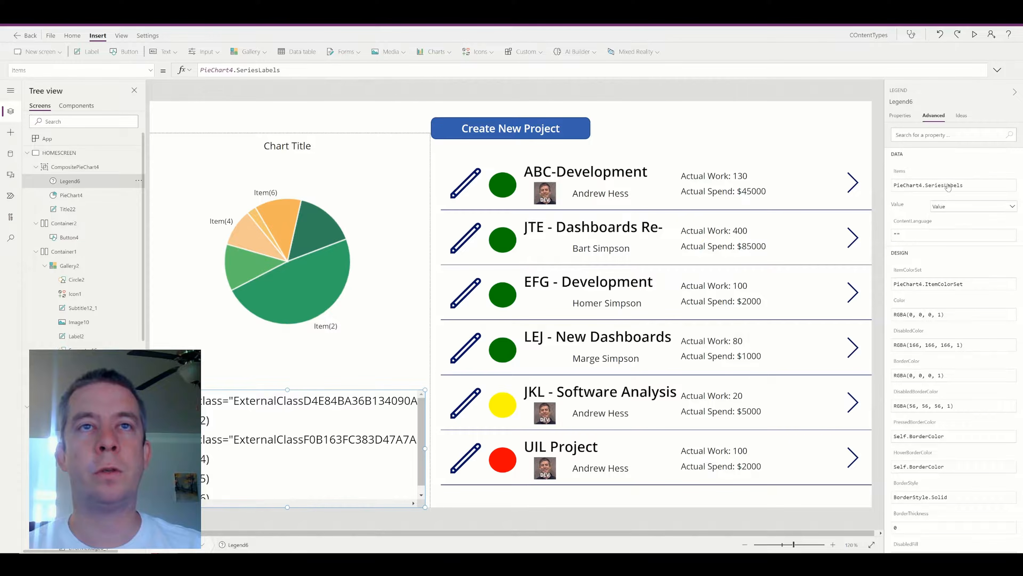
Browse the ProjectList fields in the pie chart's Labels dropdown.
left_click(376, 247)
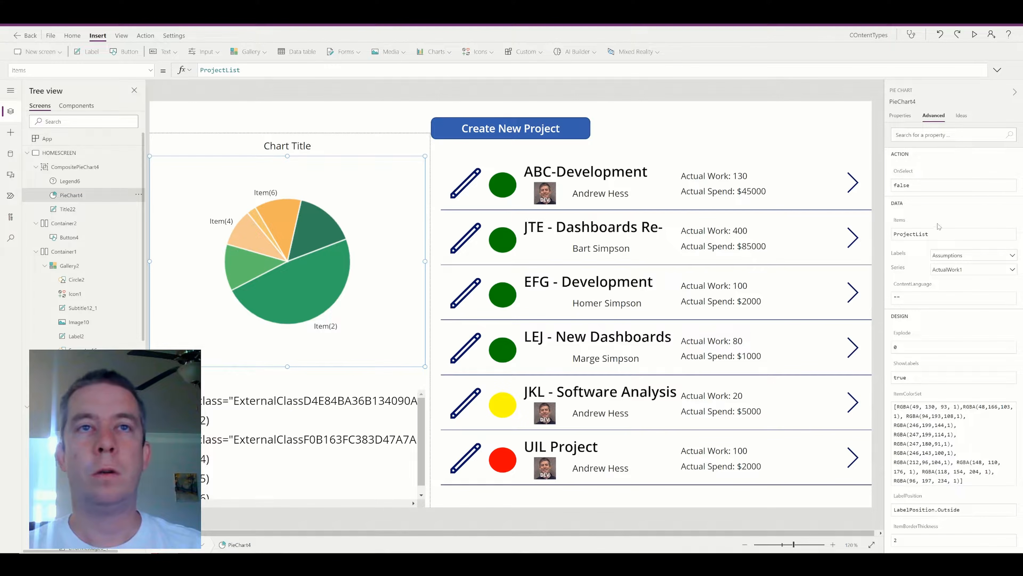
left_click(961, 256)
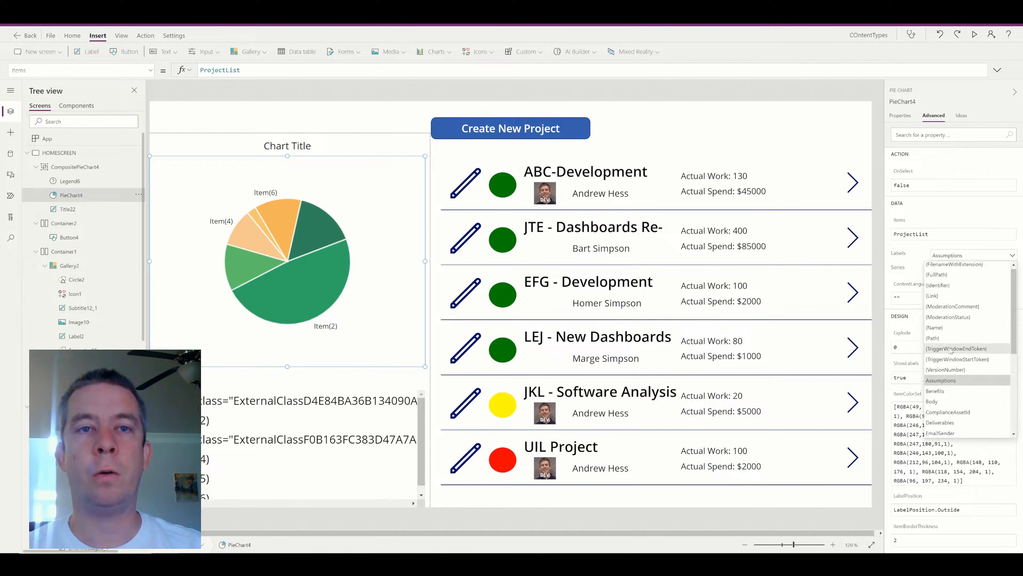
scroll(958, 352, "down", 1)
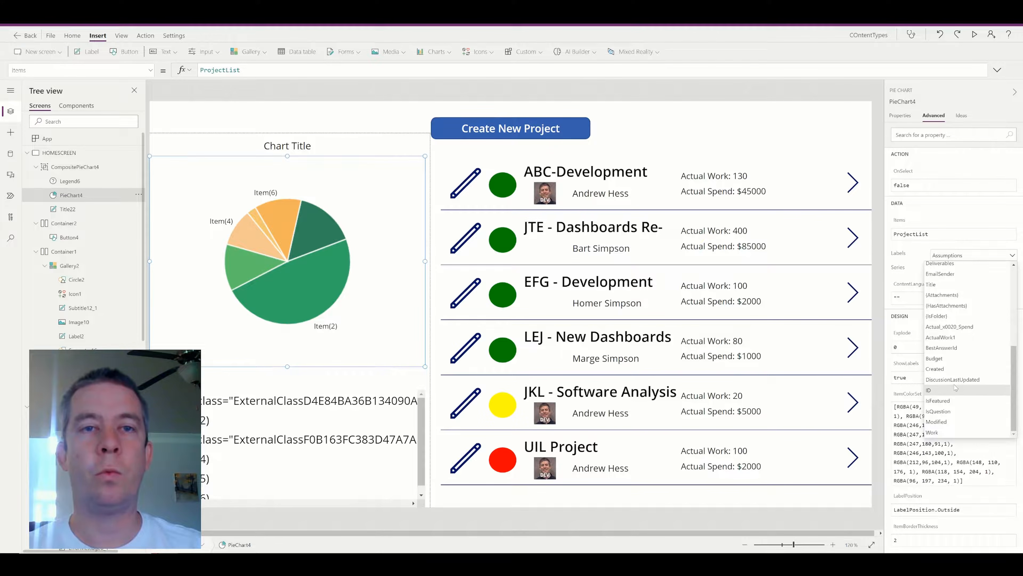
scroll(963, 351, "up", 5)
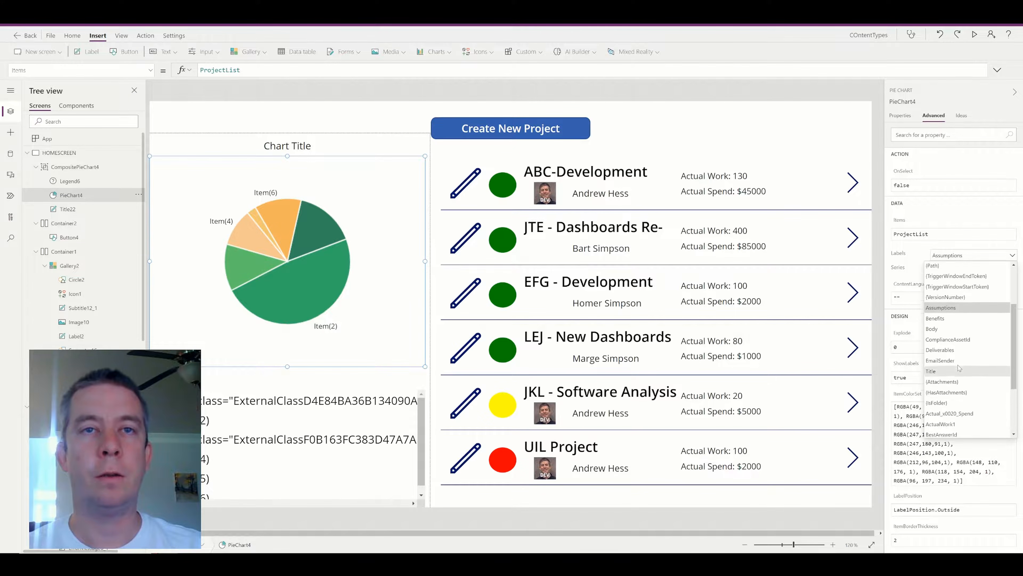
scroll(962, 350, "down", 5)
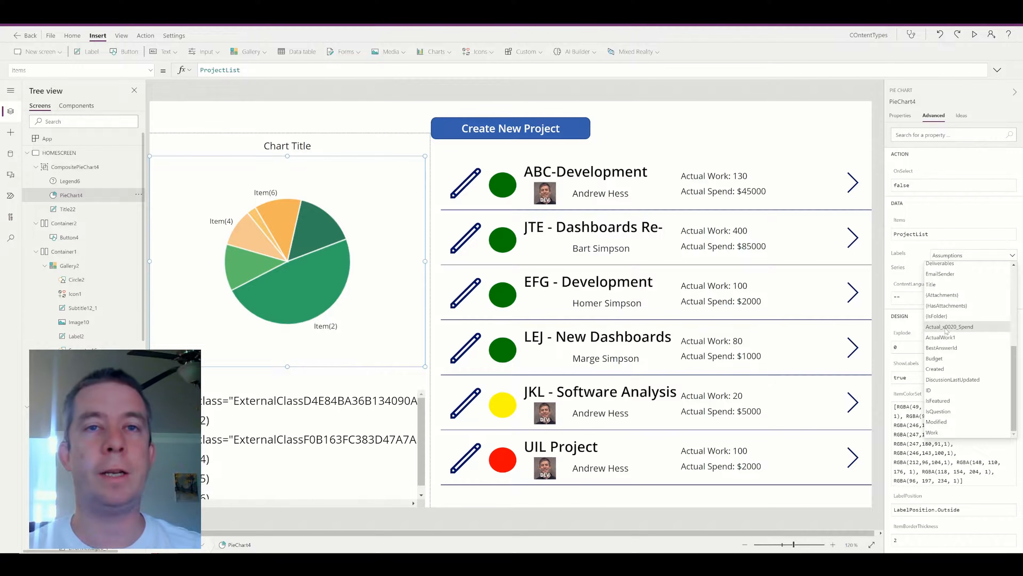
scroll(959, 341, "up", 3)
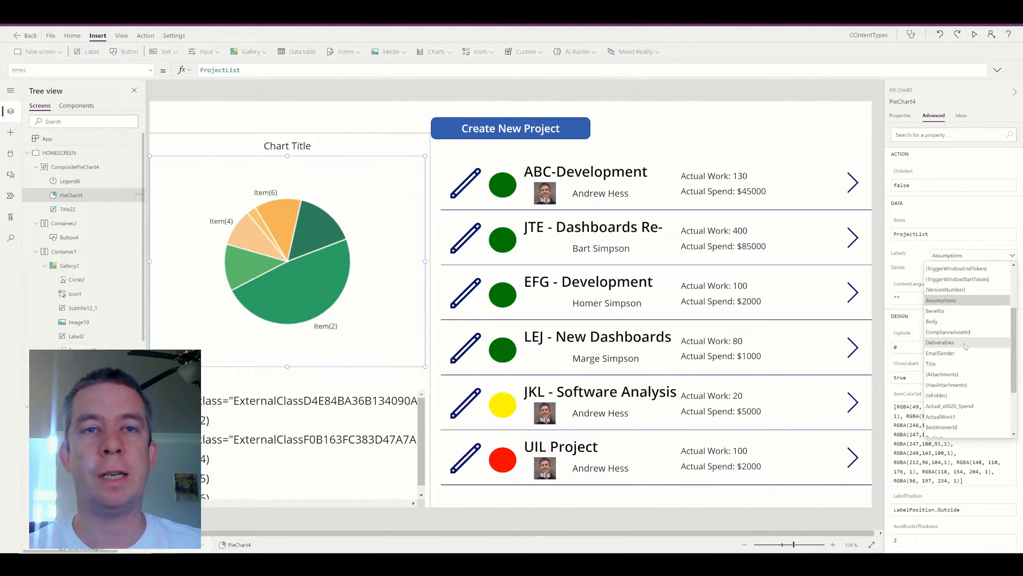
scroll(963, 349, "down", 3)
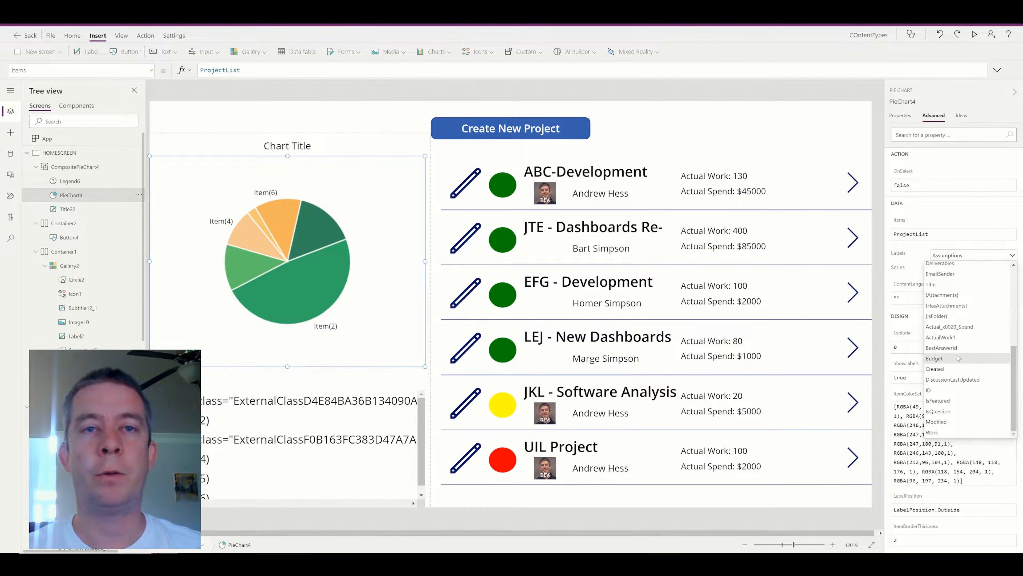
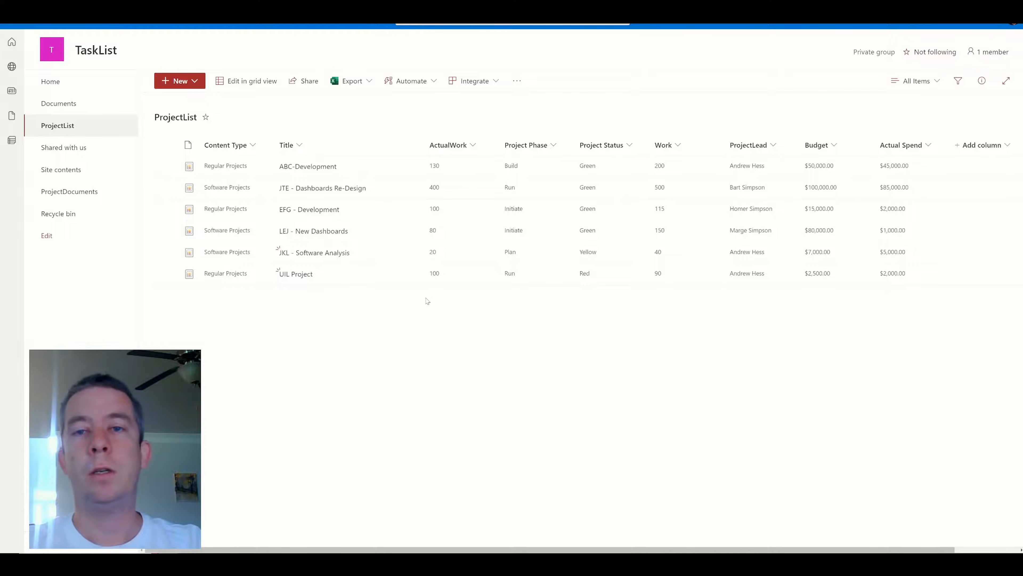
Open the ProjectList list settings and start creating a new column.
left_click(966, 26)
left_click(891, 121)
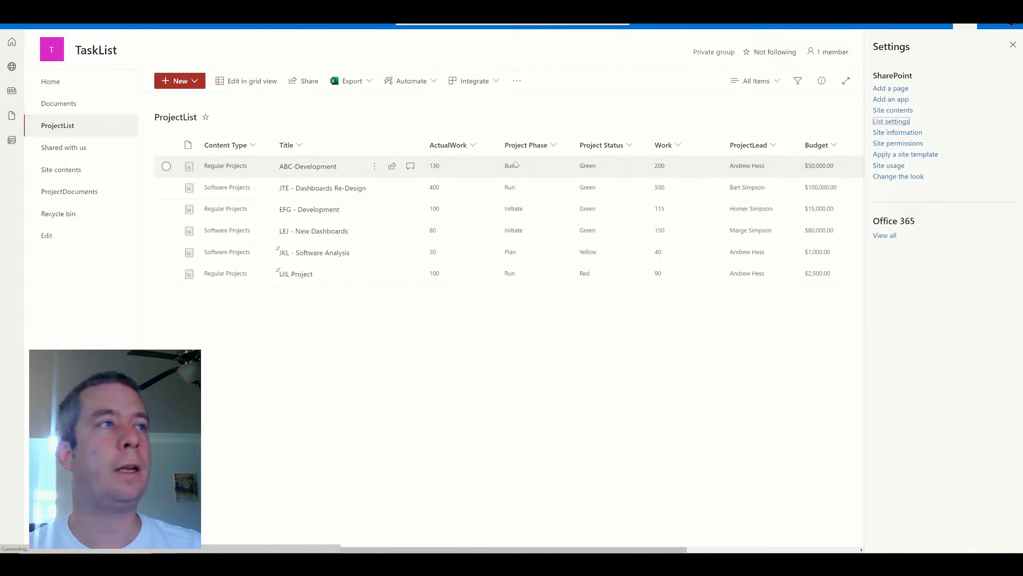
scroll(223, 284, "down", 7)
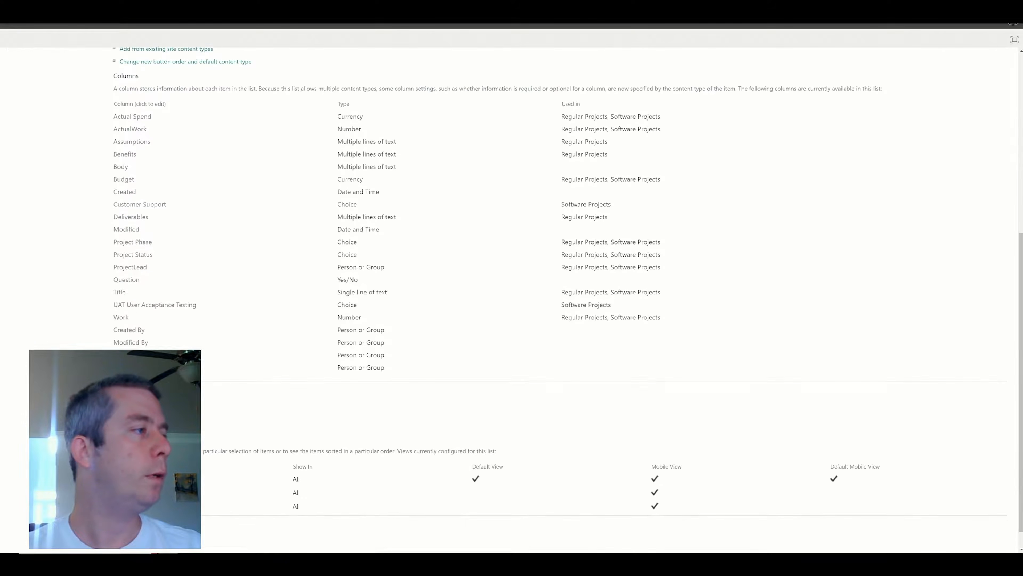
left_click(137, 396)
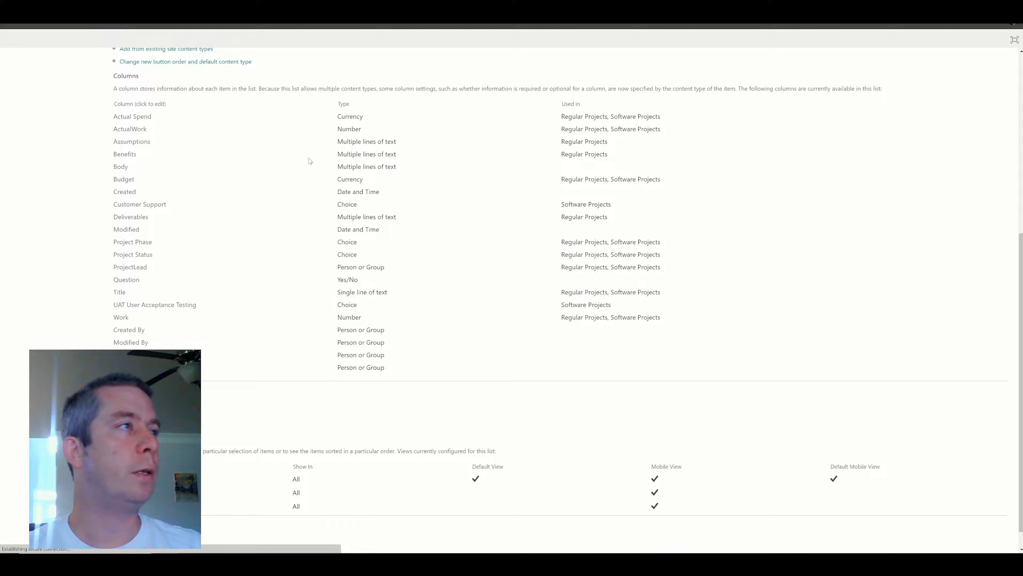
Make the new column a Calculated type returning a Number.
left_click(235, 253)
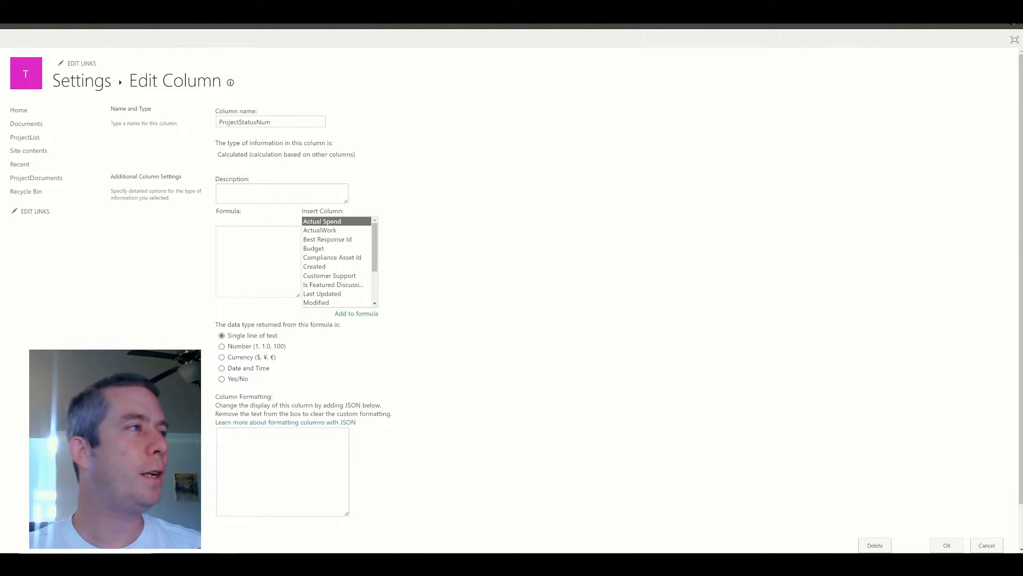
left_click(258, 262)
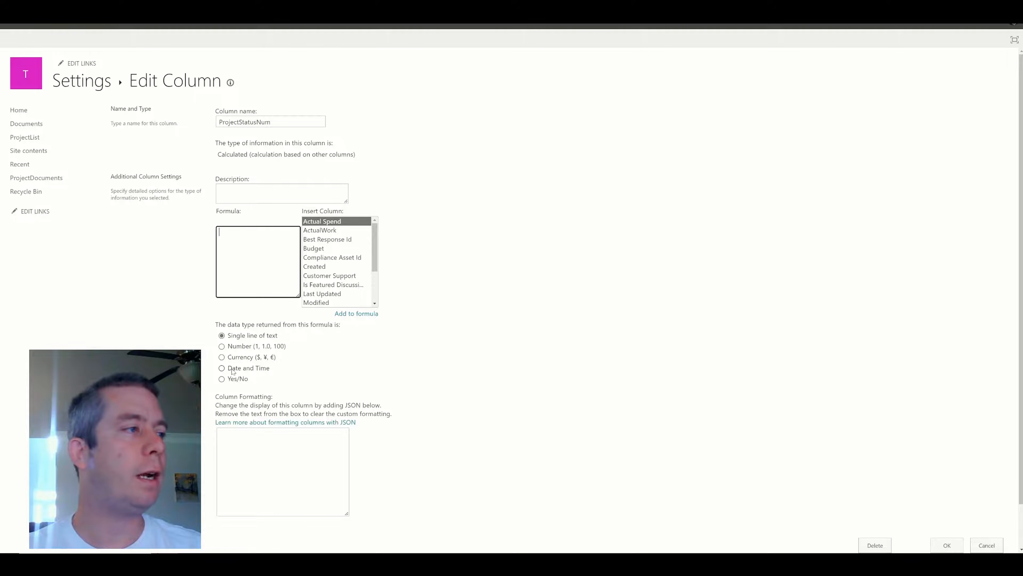
left_click(233, 346)
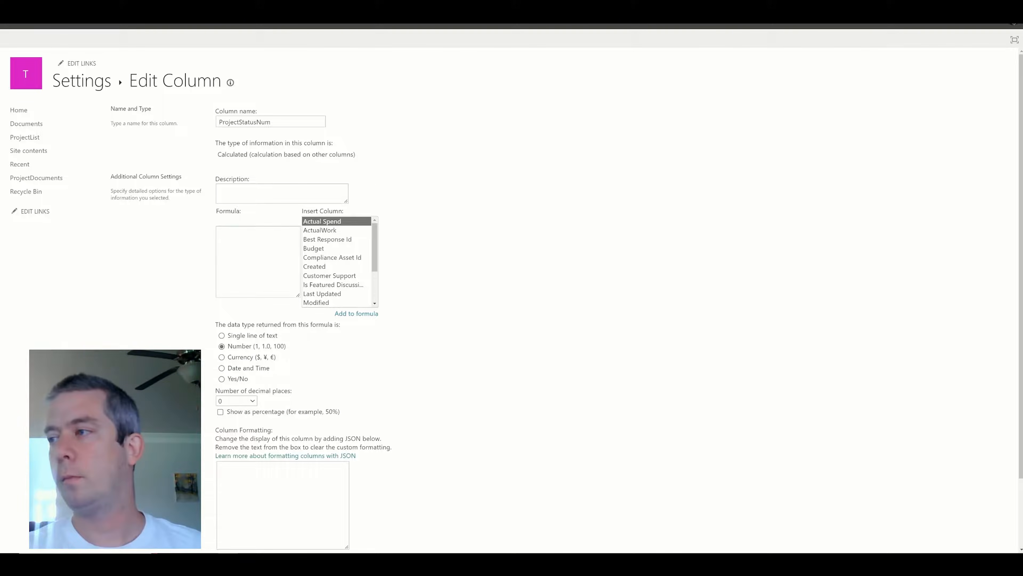
Enter the formula If([Project Status]="Green",1,If([Project Status]="Yellow",2,3)) and save the column.
left_click(245, 250)
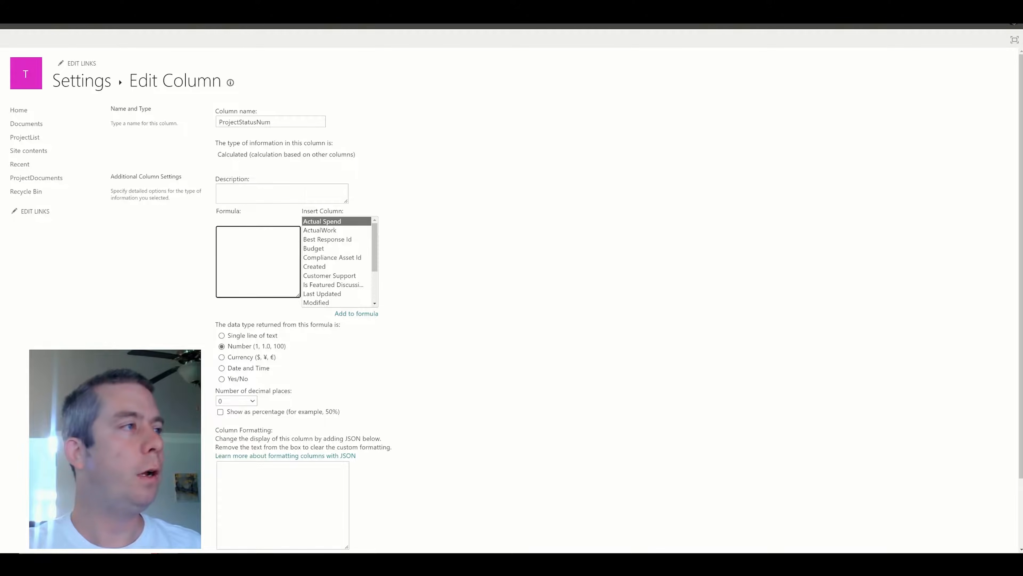
scroll(339, 262, "down", 2)
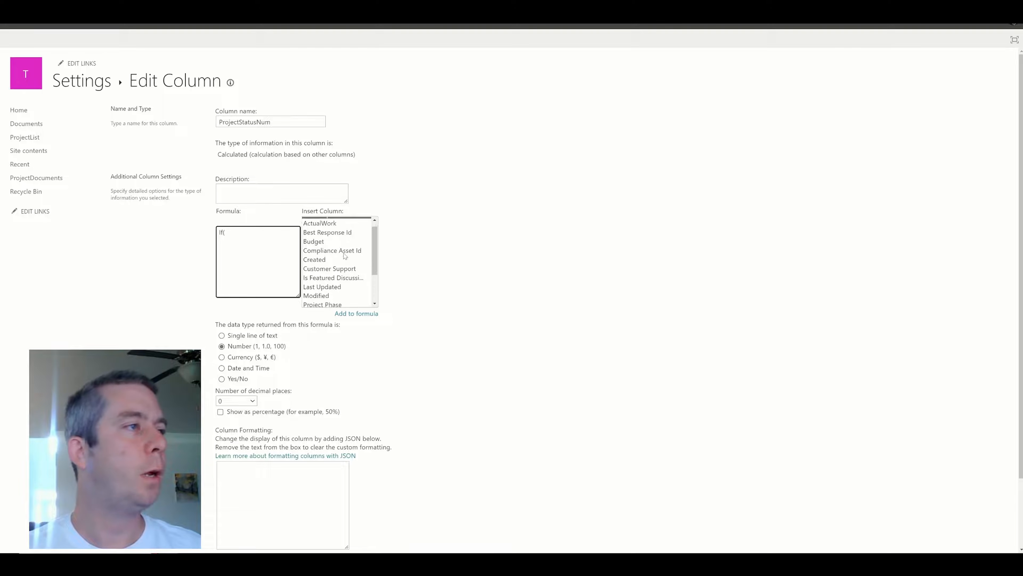
left_click(340, 267)
double_click(340, 266)
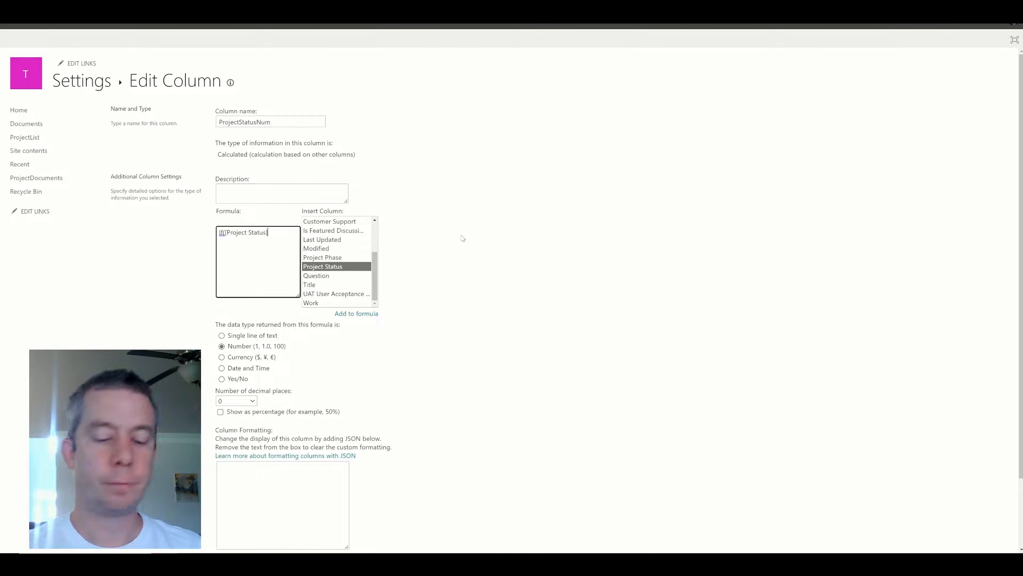
type("=\"Green")
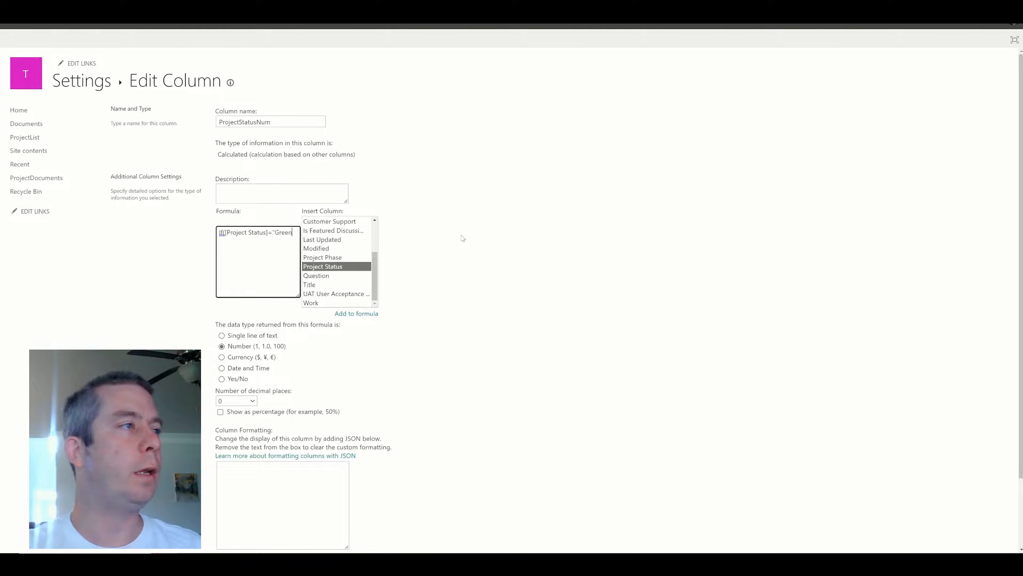
type("\",1,If(")
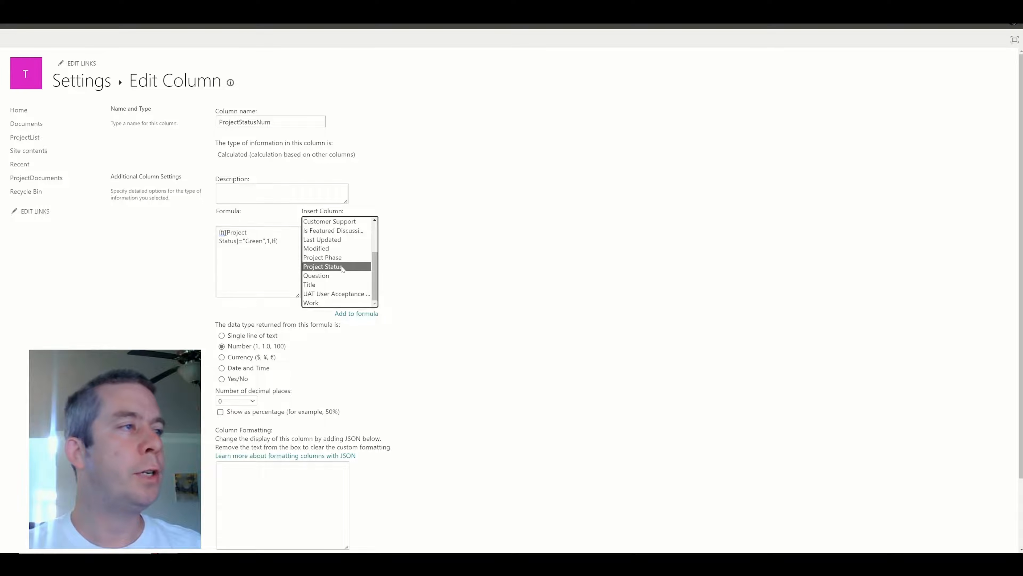
double_click(320, 267)
left_click(244, 250)
type("=")
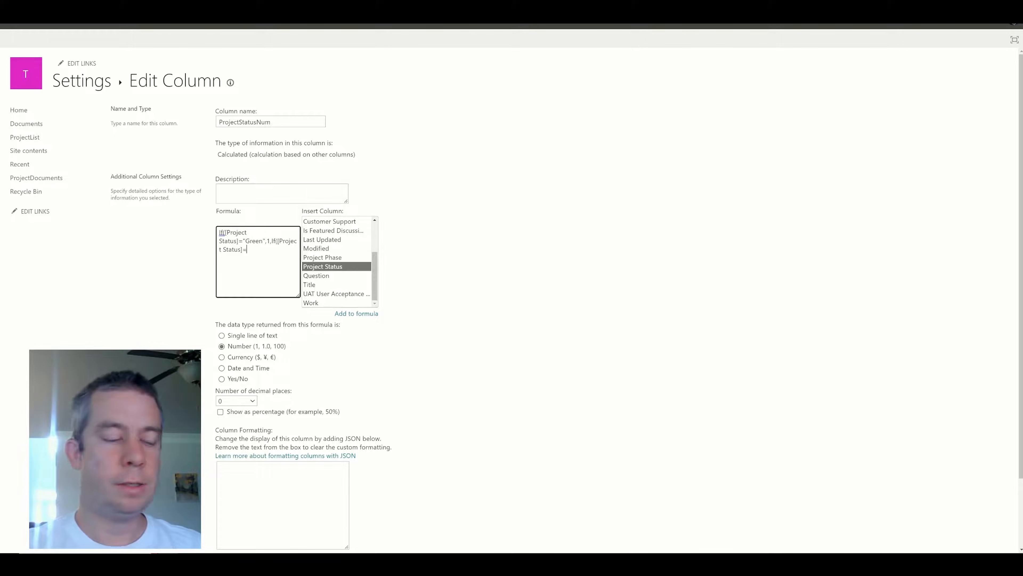
type("\"Yellow\",2")
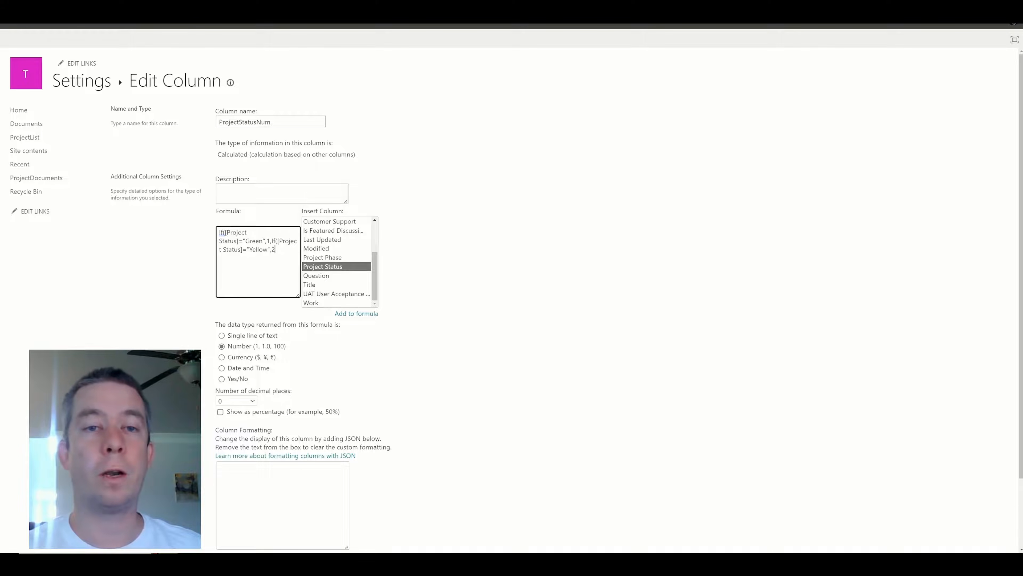
type(",3")
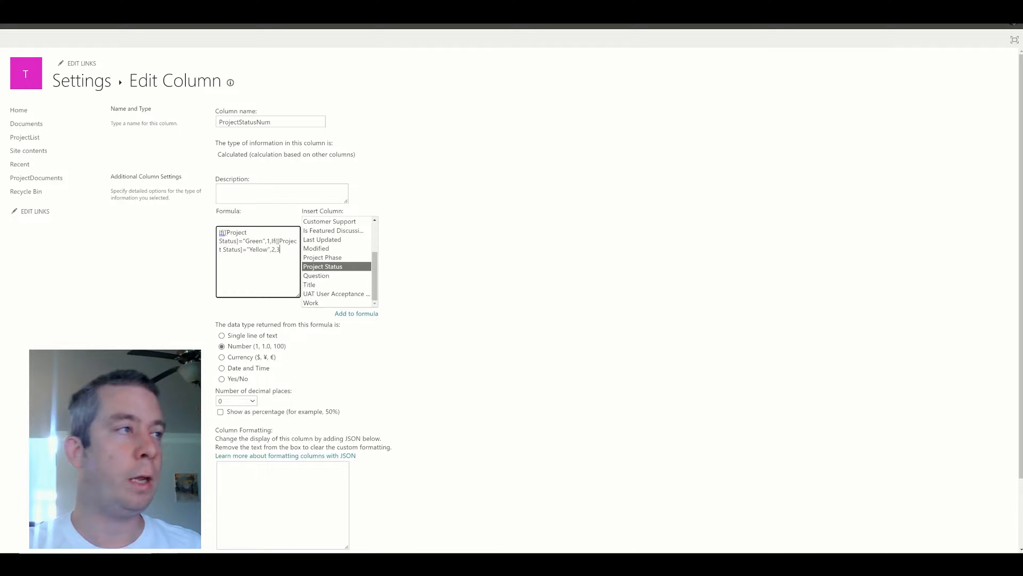
type(")")
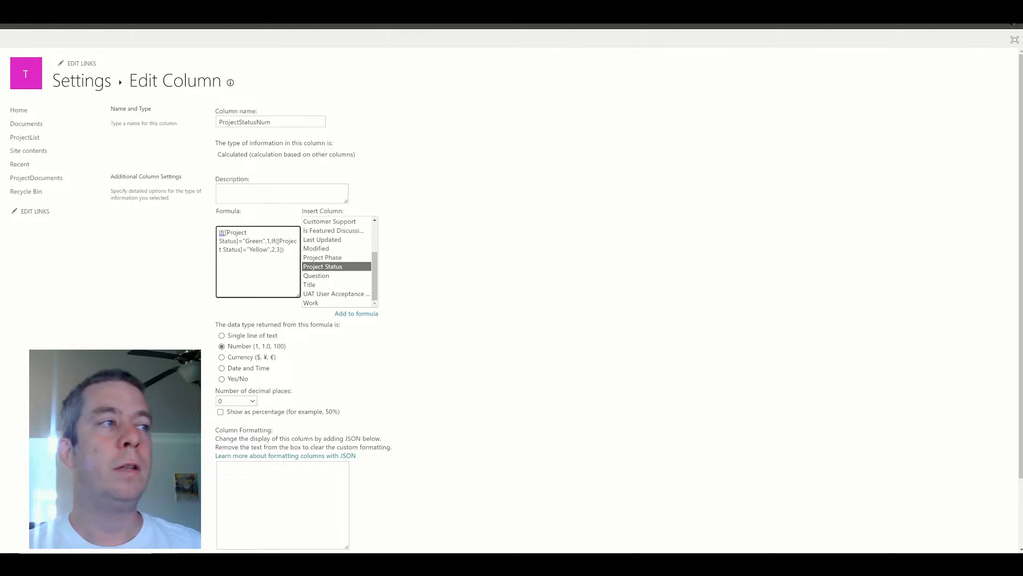
scroll(483, 343, "down", 2)
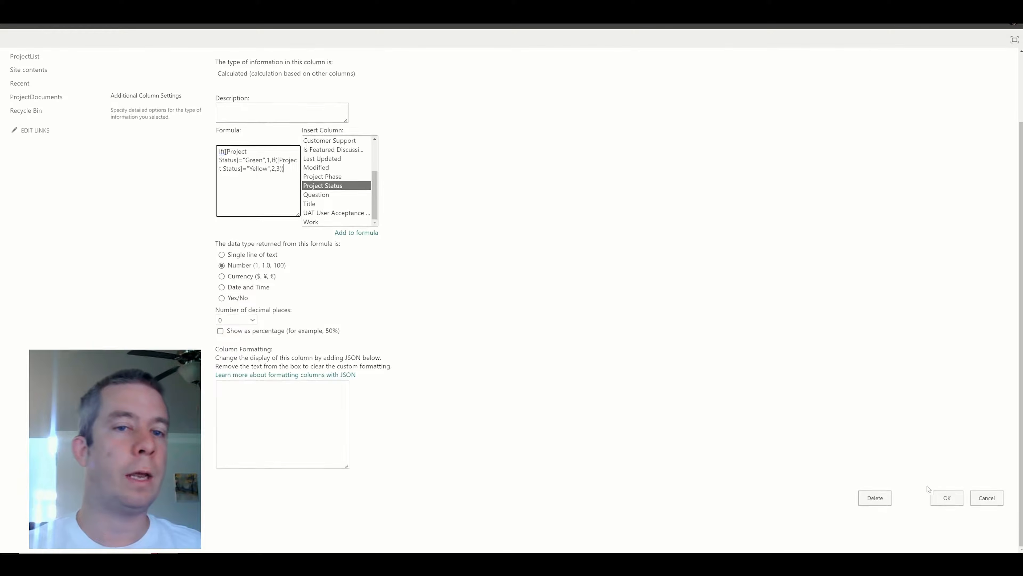
left_click(946, 498)
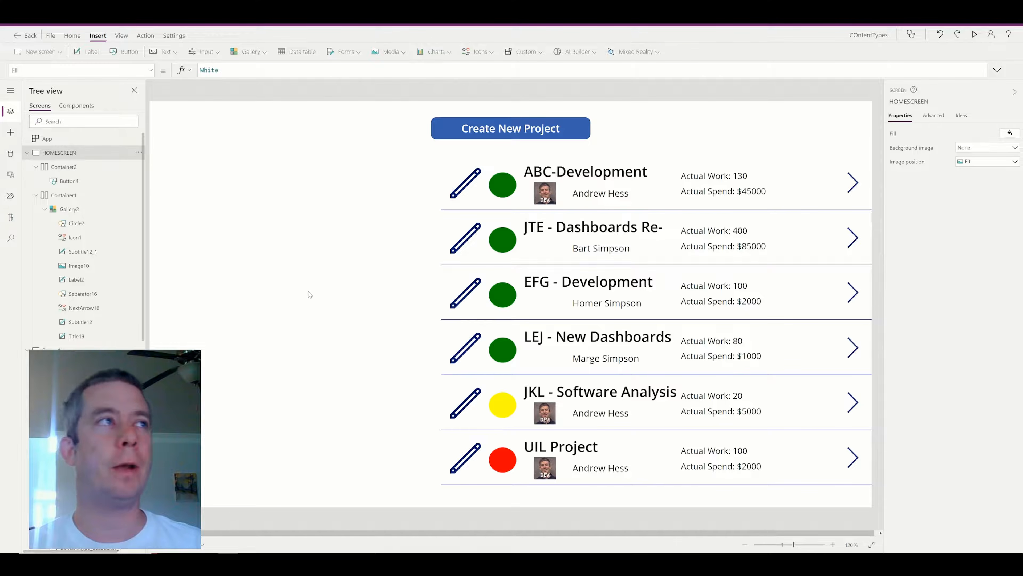
Insert a text label left of the project gallery and place a new button just above it.
left_click(163, 51)
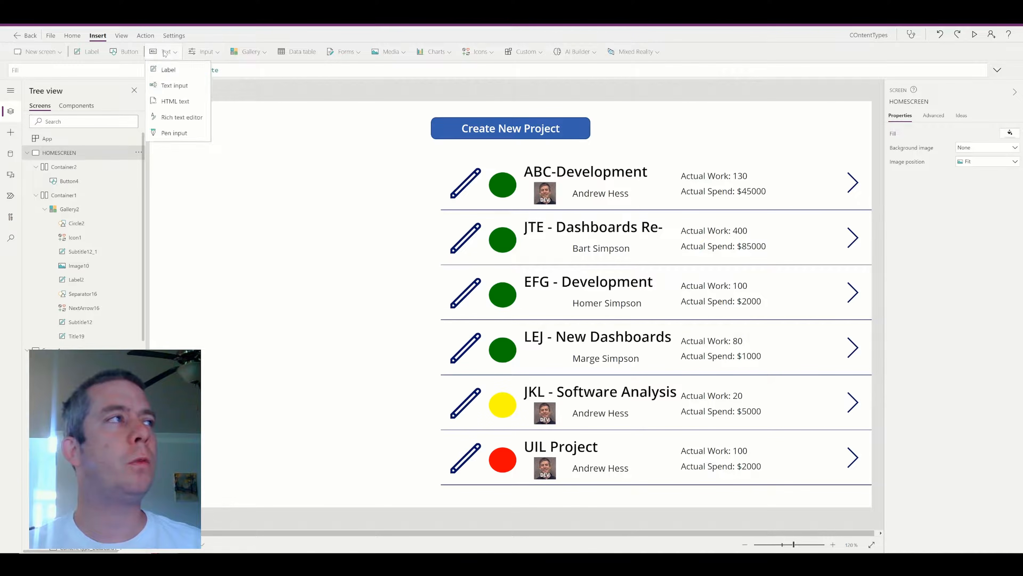
left_click(170, 68)
left_click_drag(212, 185, 210, 275)
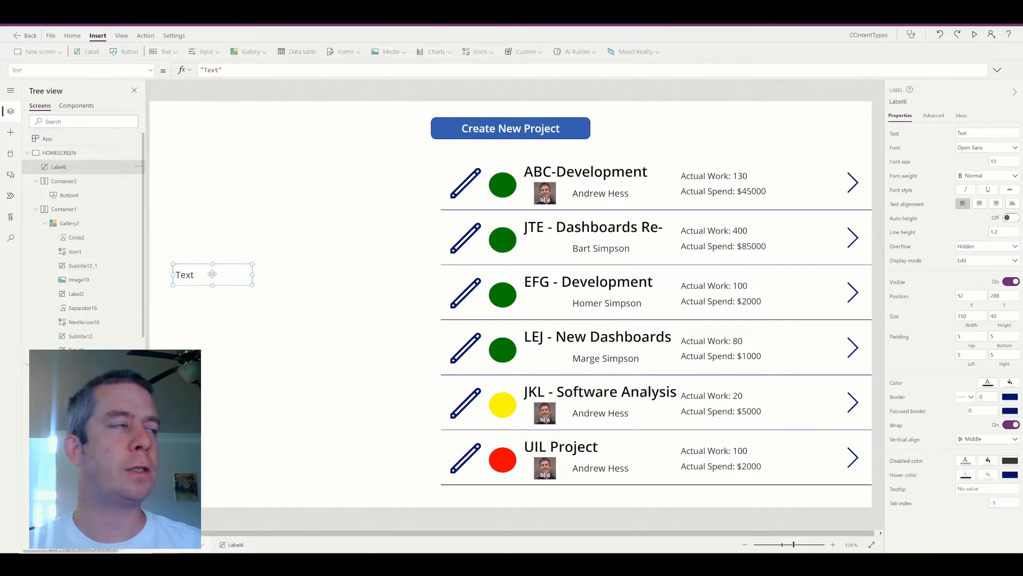
left_click(124, 51)
left_click_drag(210, 131, 213, 245)
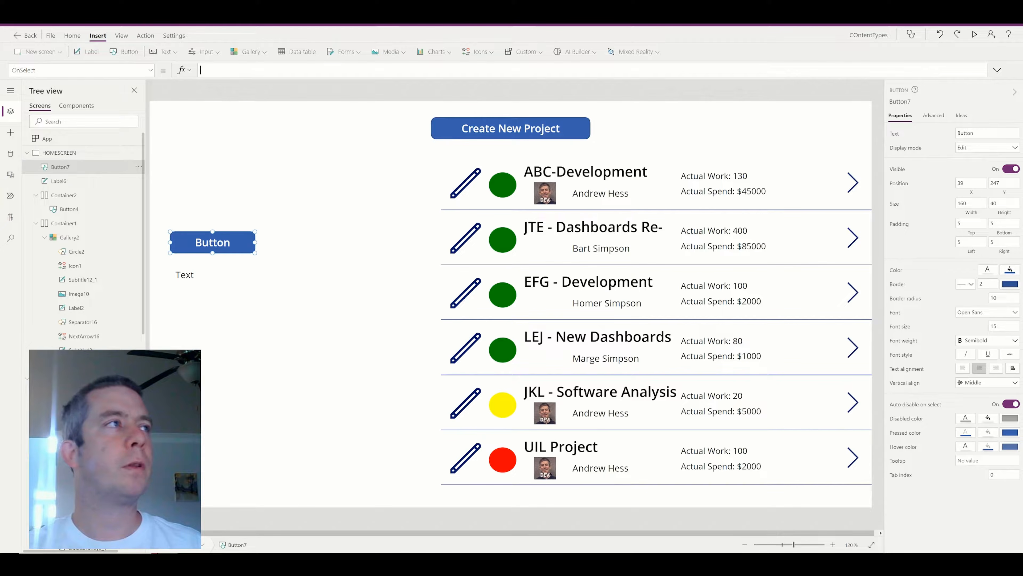
Write a Sum(Filter(ProjectList,'Project Status'.Value="Green"),ProjectStatusNum) formula for the button.
type("Sum(Proj")
key("BackSpace")
key("BackSpace")
key("BackSpace")
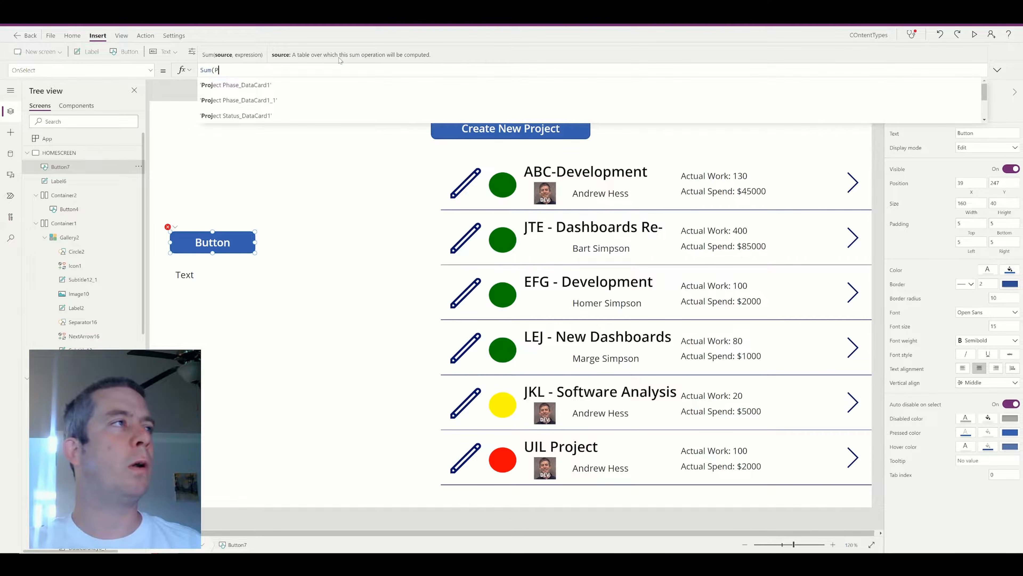
key("BackSpace")
type("Filter(Pr")
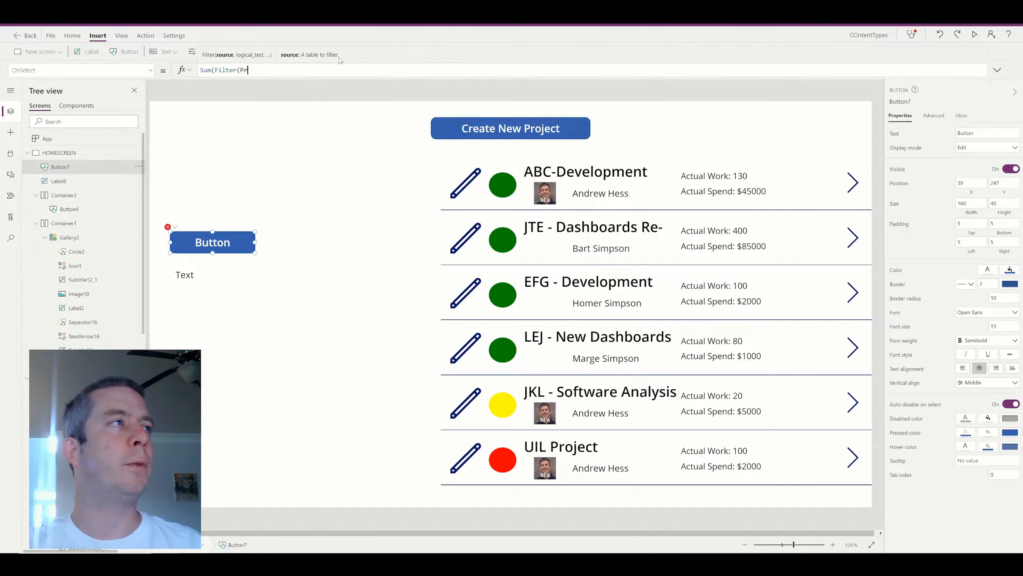
type("ojectList,")
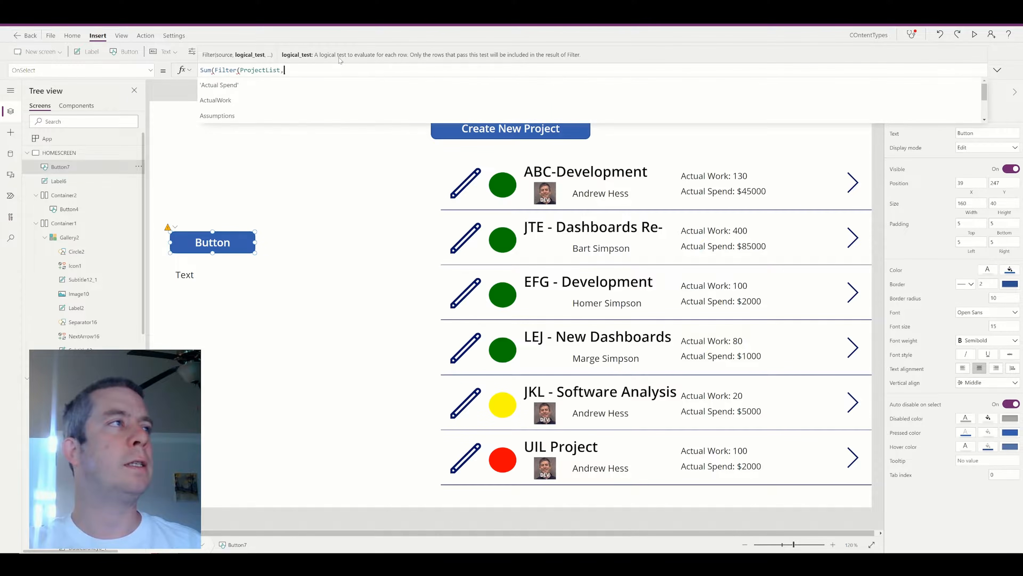
type("'Projec")
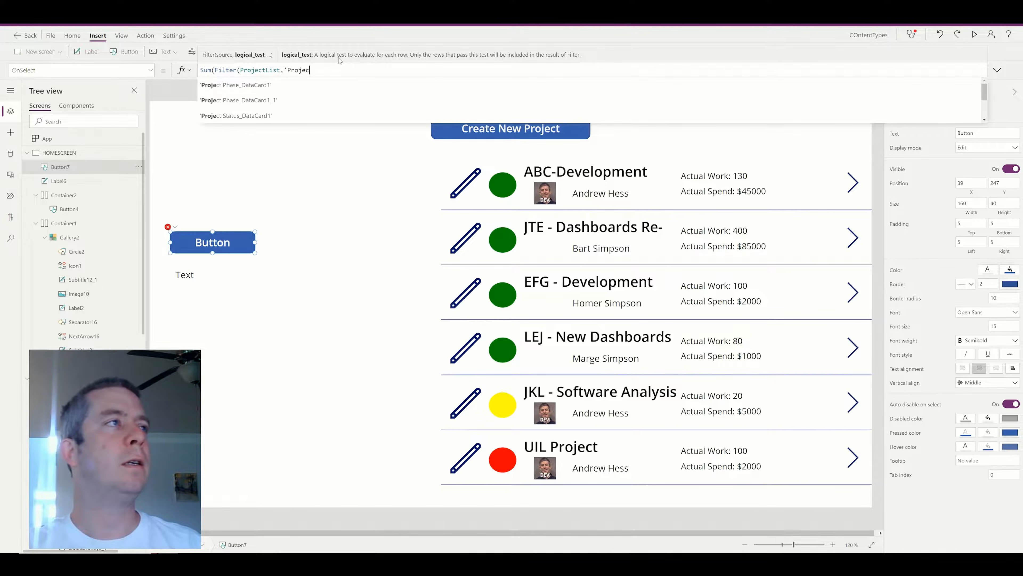
type("t Status'")
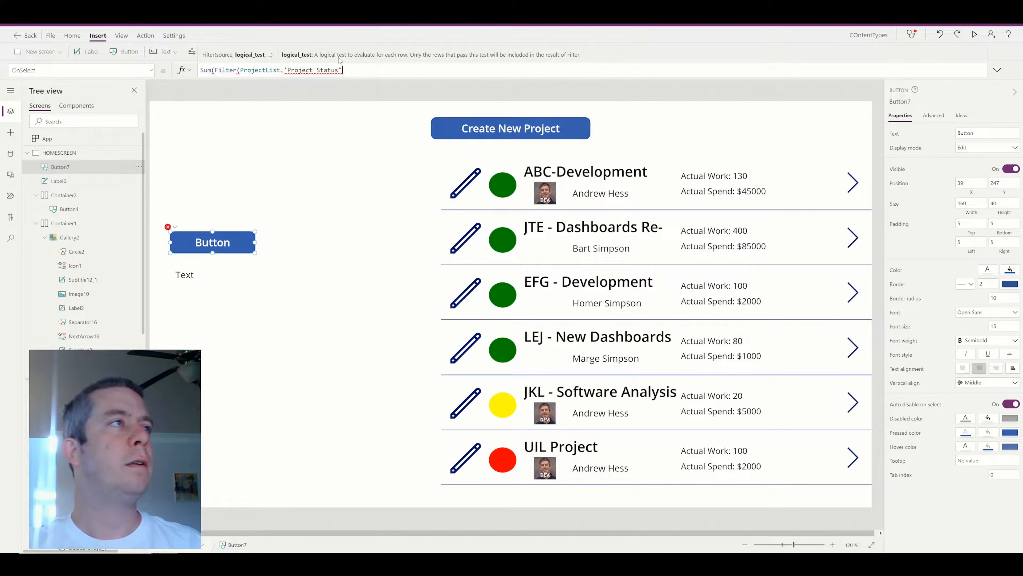
type(".value")
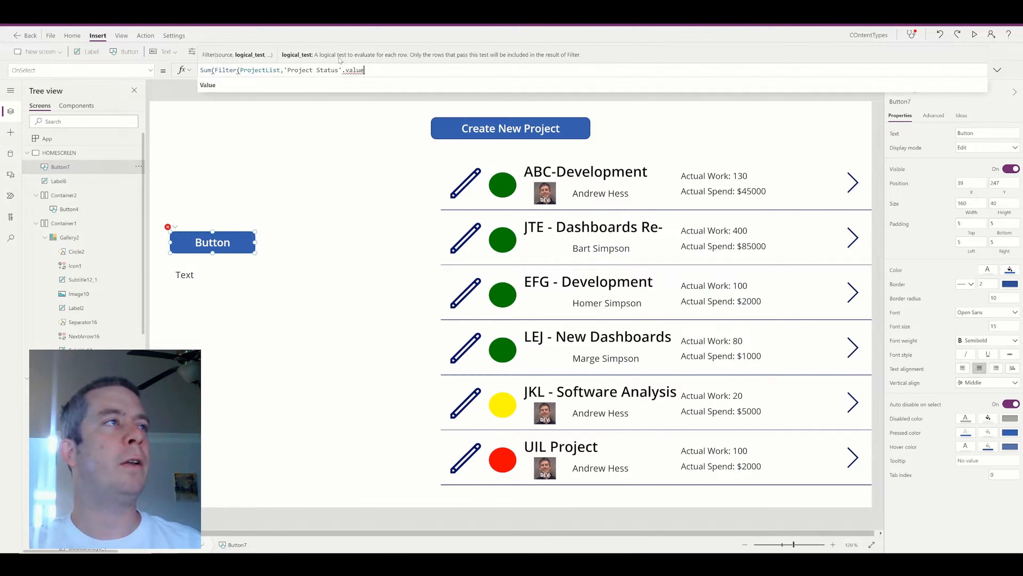
key("BackSpace")
key("Tab")
type("=\"Green")
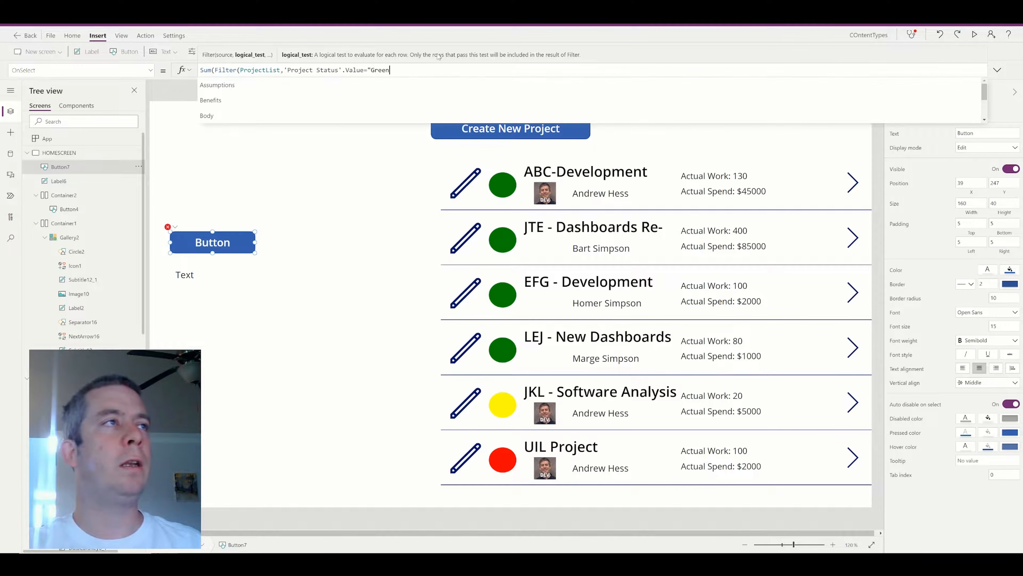
type("\")")
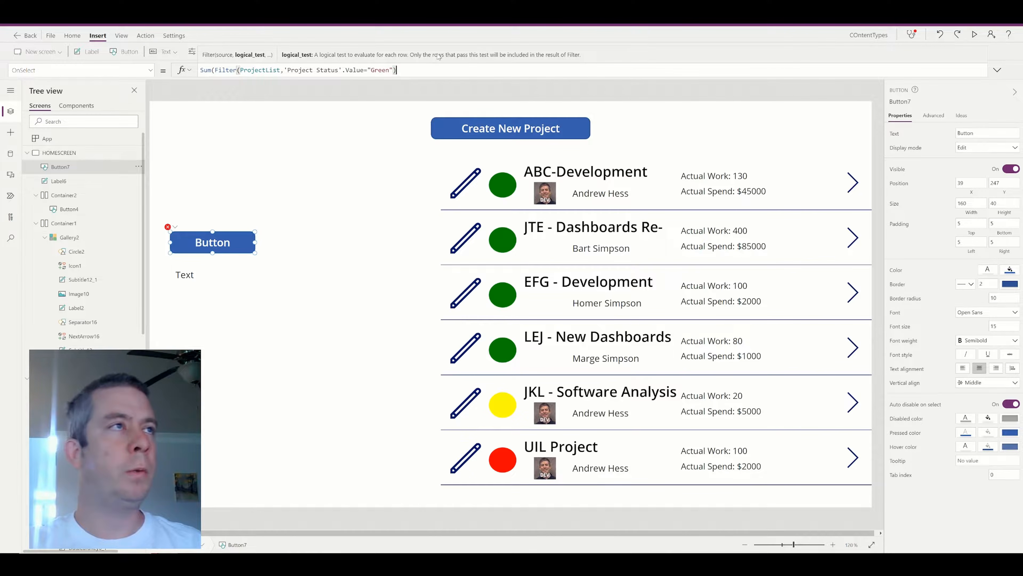
type(",ProjectStat")
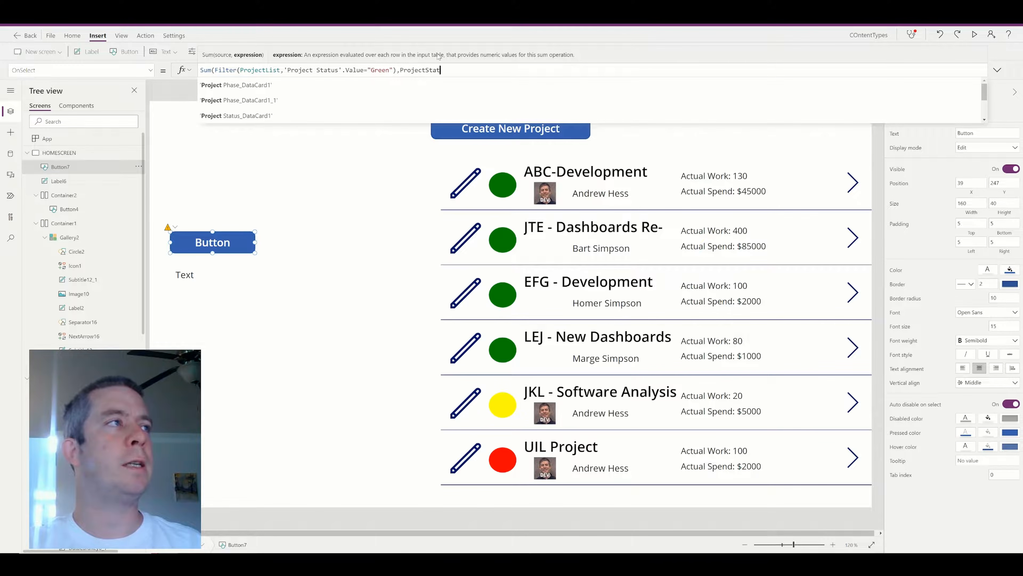
type("usNum)")
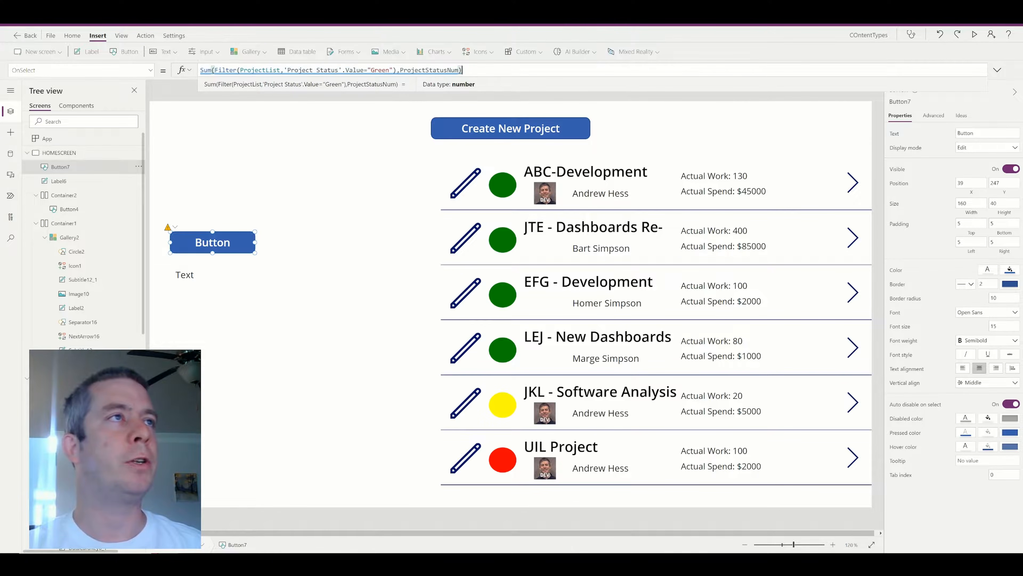
Replace it with ForAll(Filter(ProjectList,'Project Status'.Value="Green"),Collect(GreenNum,{Num:ProjectStatusNum})).
key("ctrl+a")
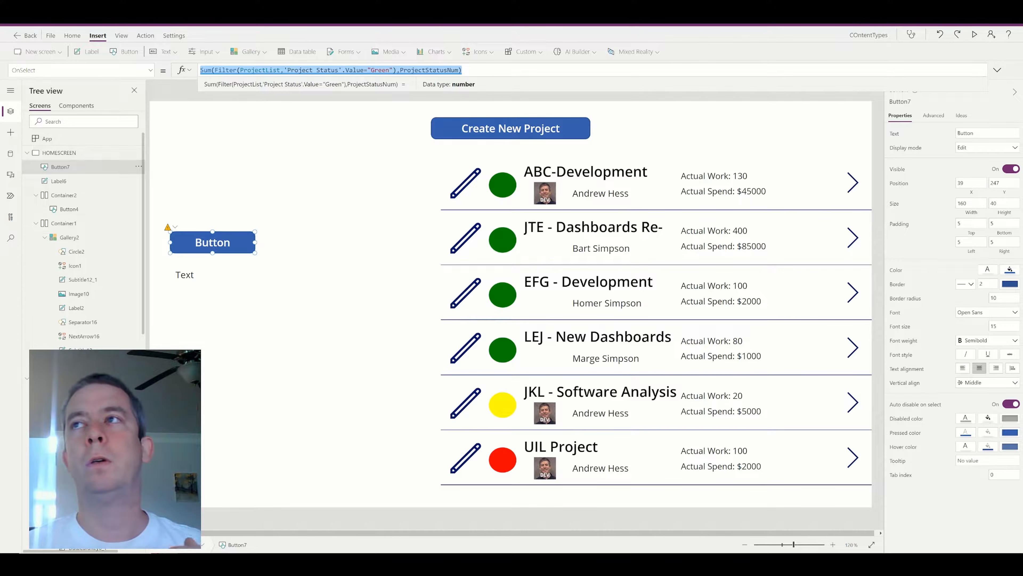
left_click(468, 70)
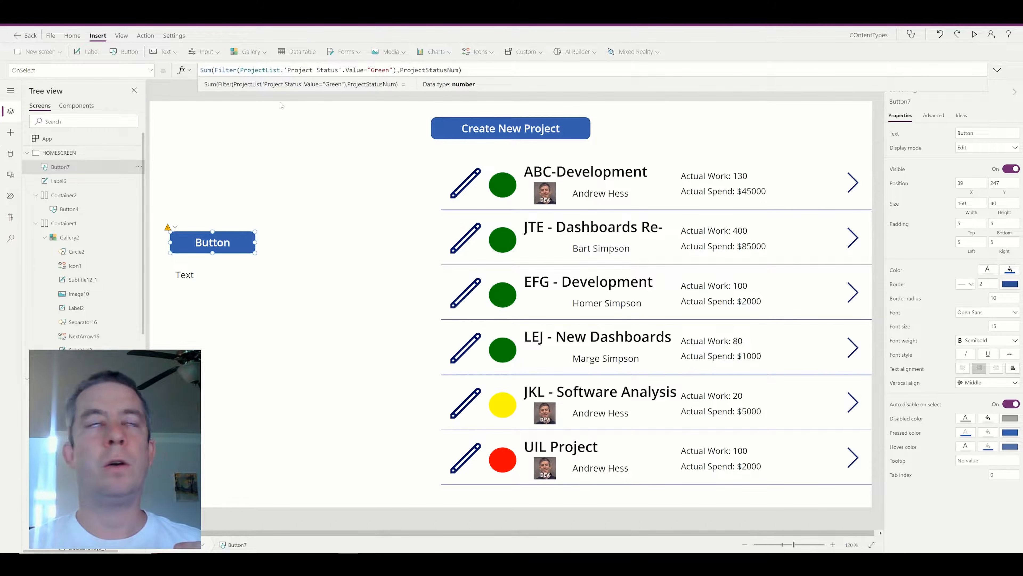
key("ctrl+a")
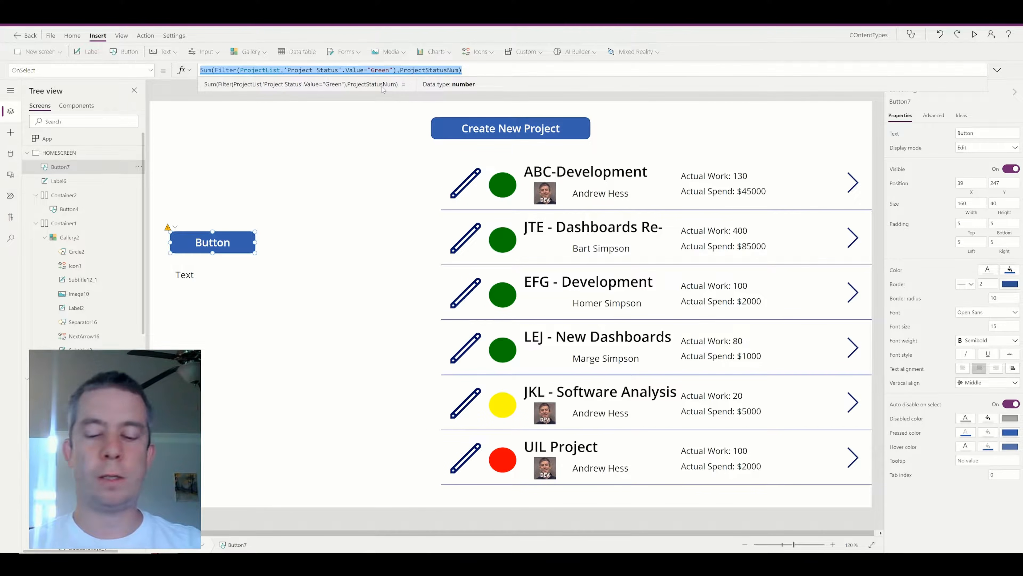
key("Delete")
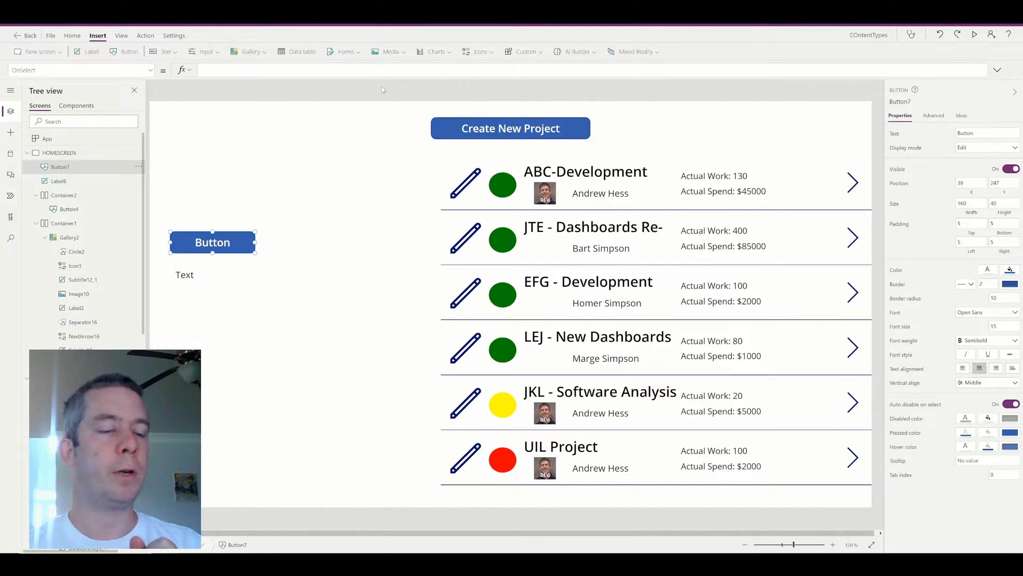
type("orAll(")
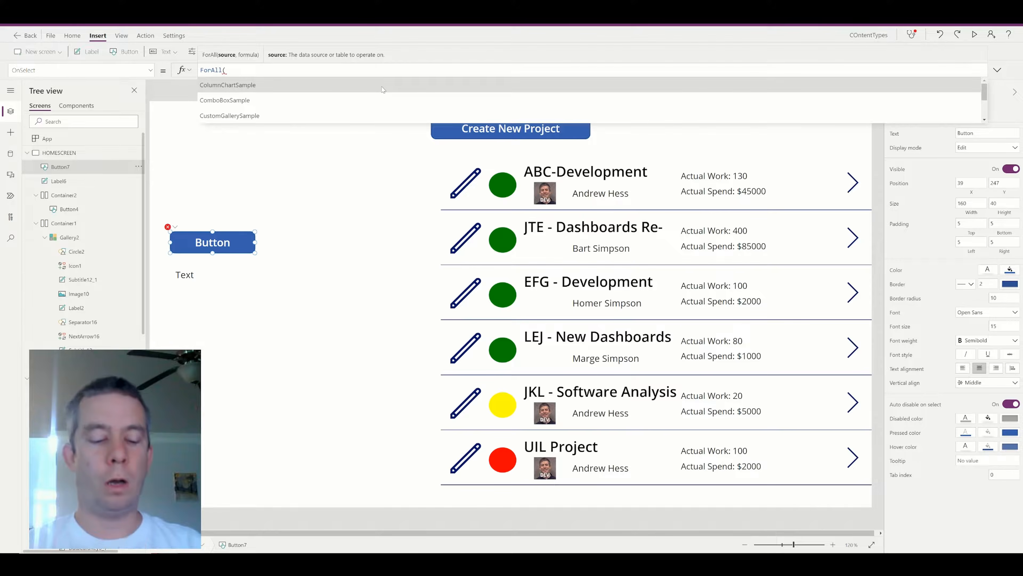
type("Filter(ProjectList,\"P")
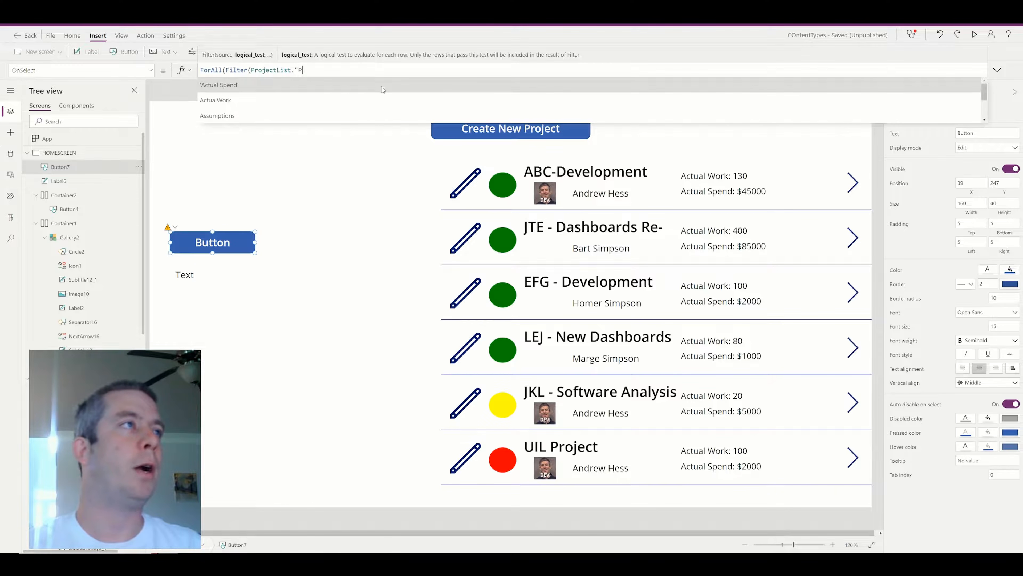
key("BackSpace")
type("'Project")
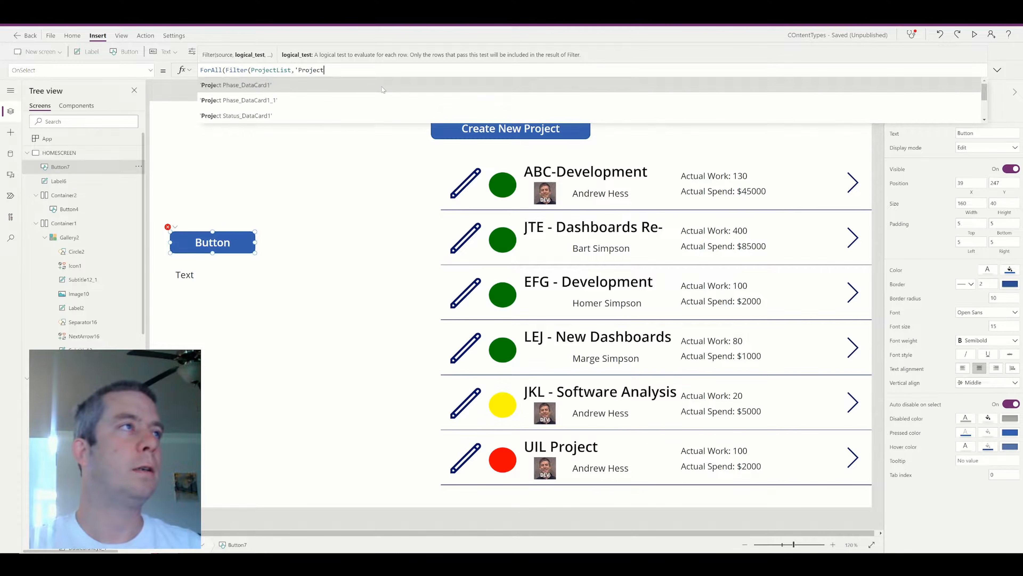
type(" Status'")
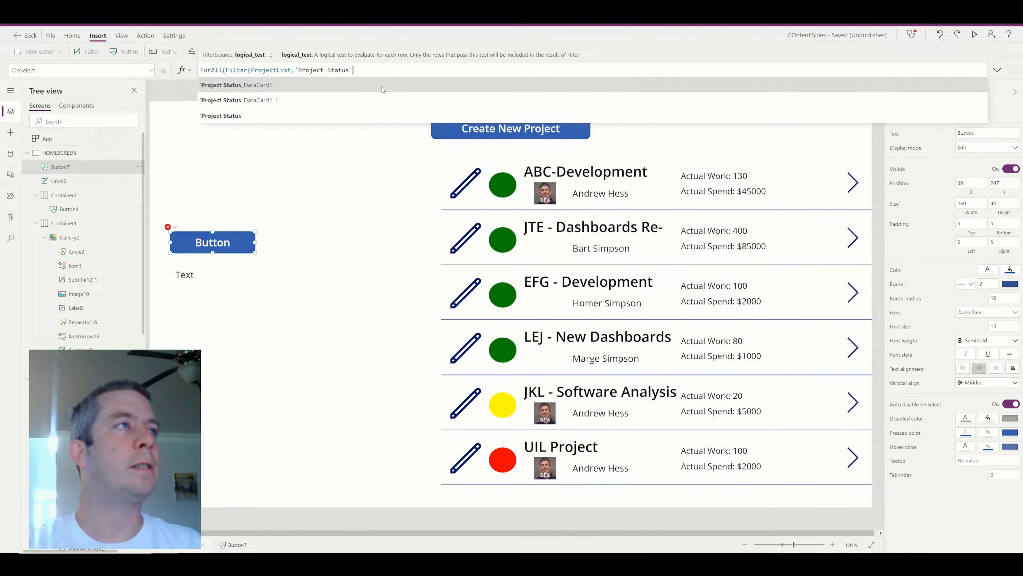
type(".Value=\"Green\"")
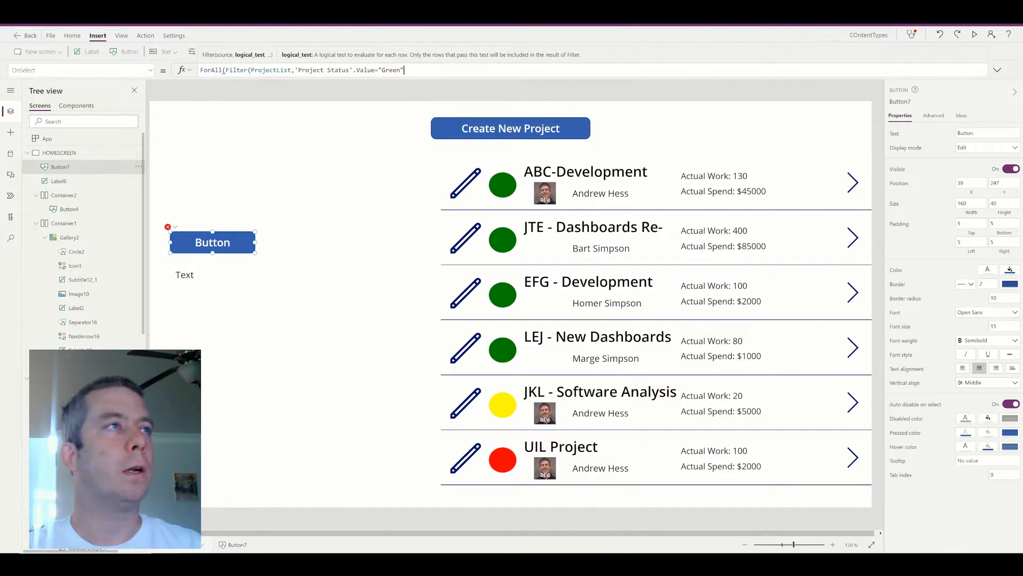
type(")")
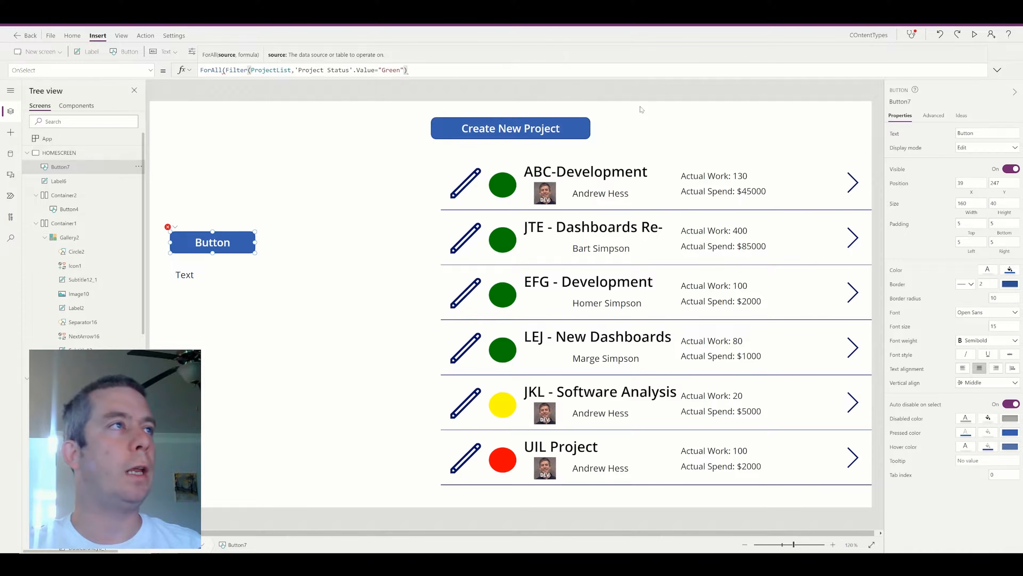
type(",")
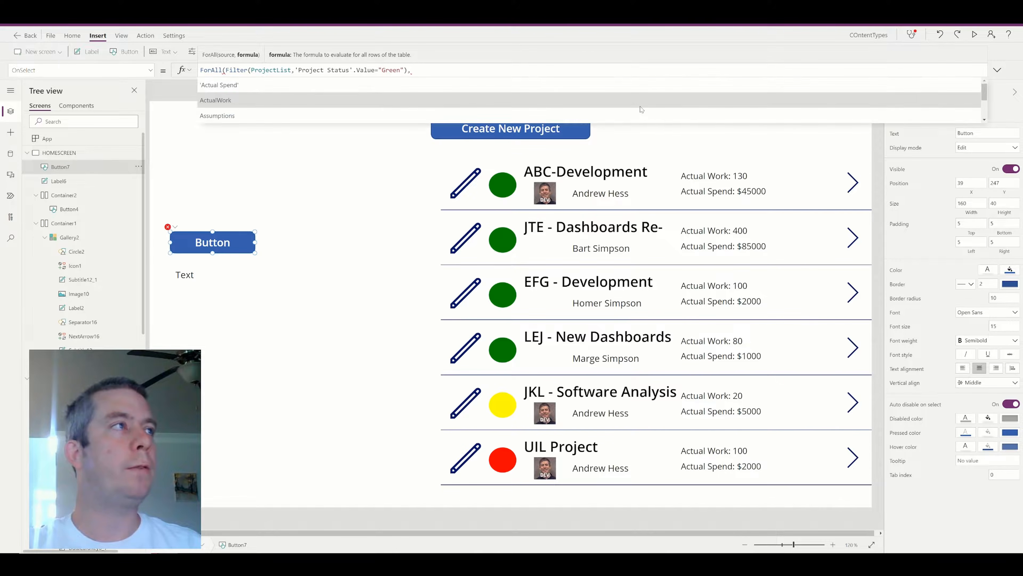
type("Collect(")
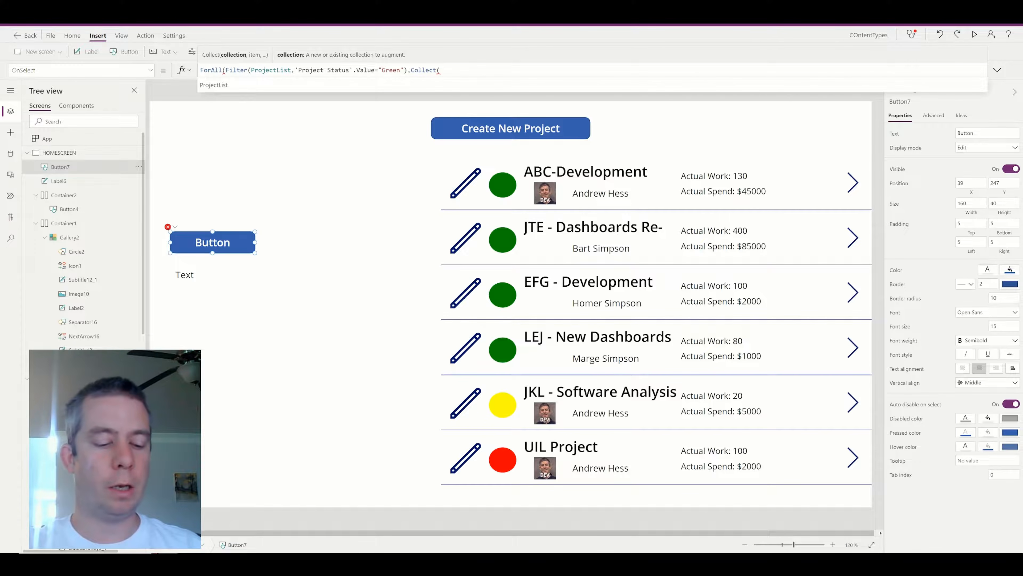
type("Green")
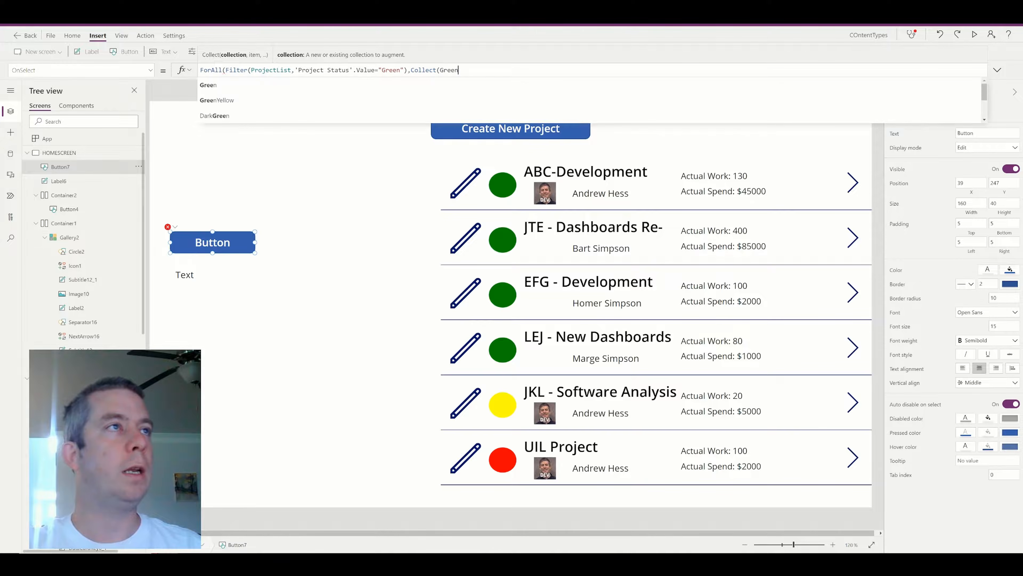
type("Num,")
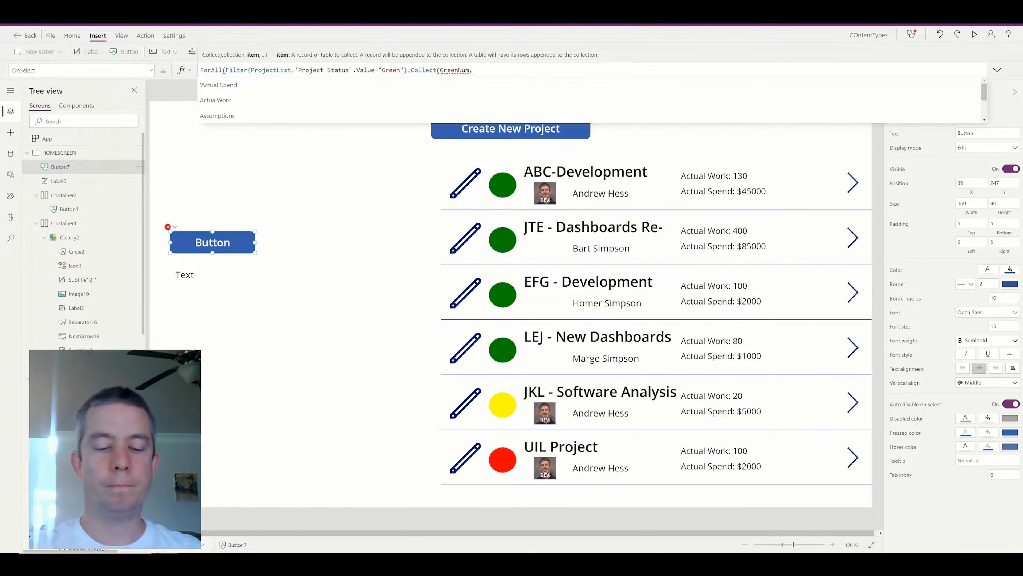
type("{")
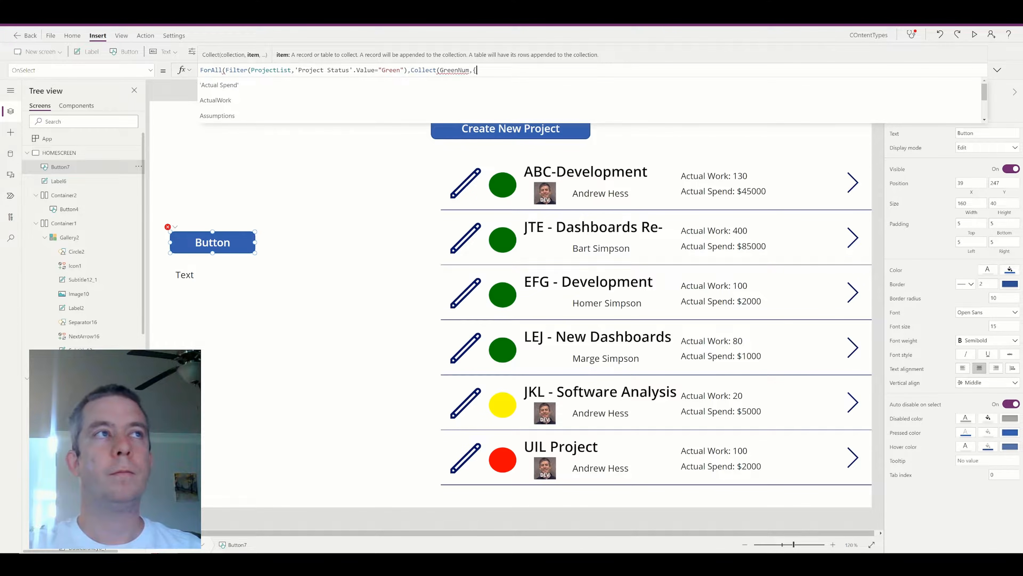
type("Project")
key("BackSpace")
key("BackSpace")
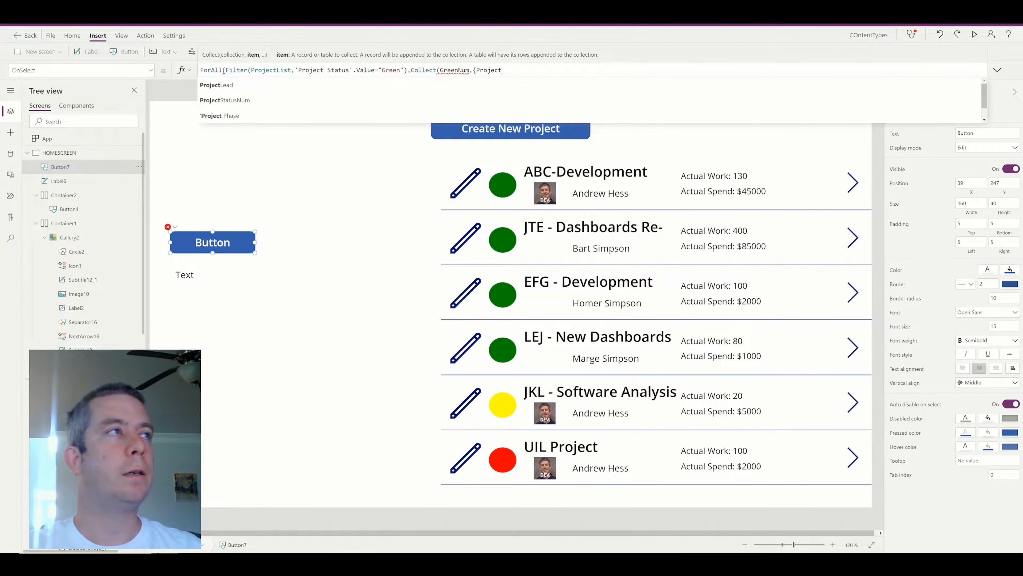
type("Num:")
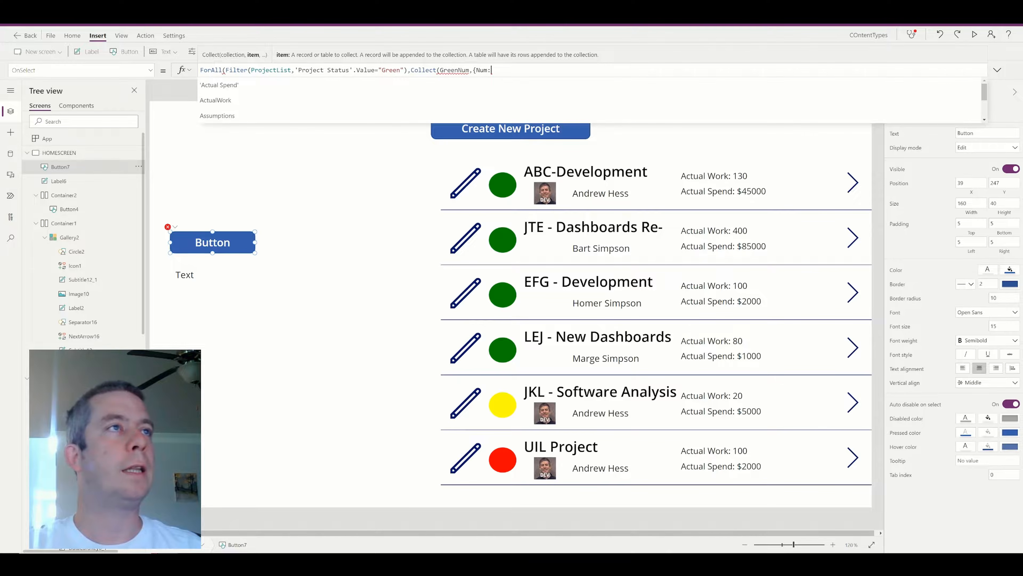
type("ProjectS")
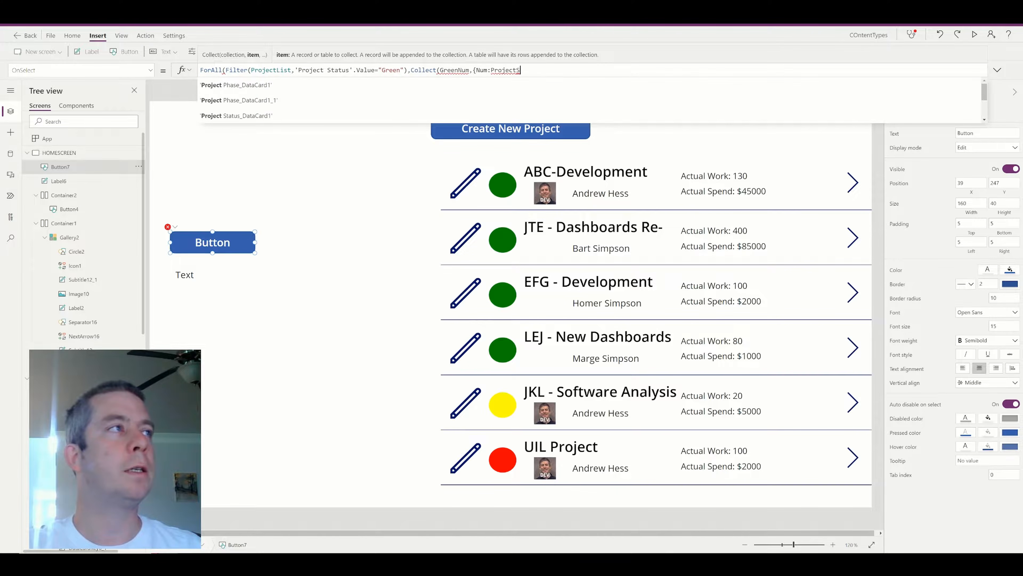
type("tatusNum}))")
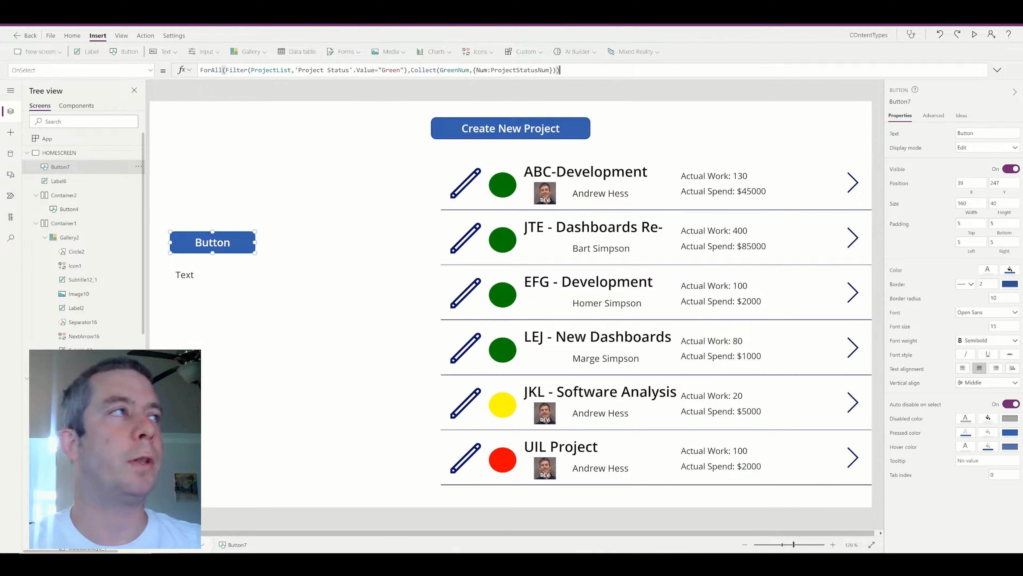
left_click(1000, 134)
Caption the button GreenCollect, run it in preview, and check GreenNum holds four 1s.
type("GreenCollect")
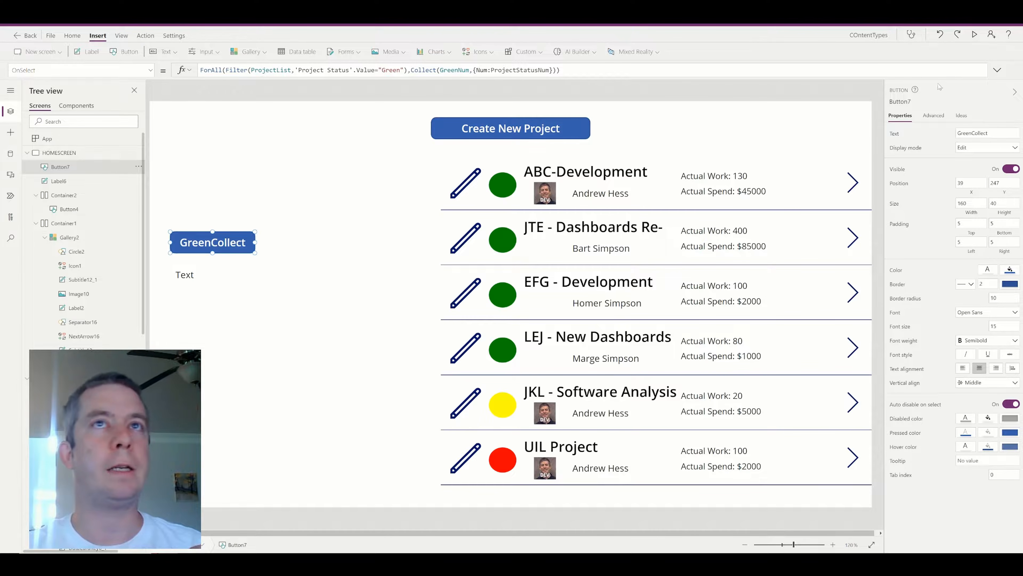
left_click(976, 35)
left_click(113, 213)
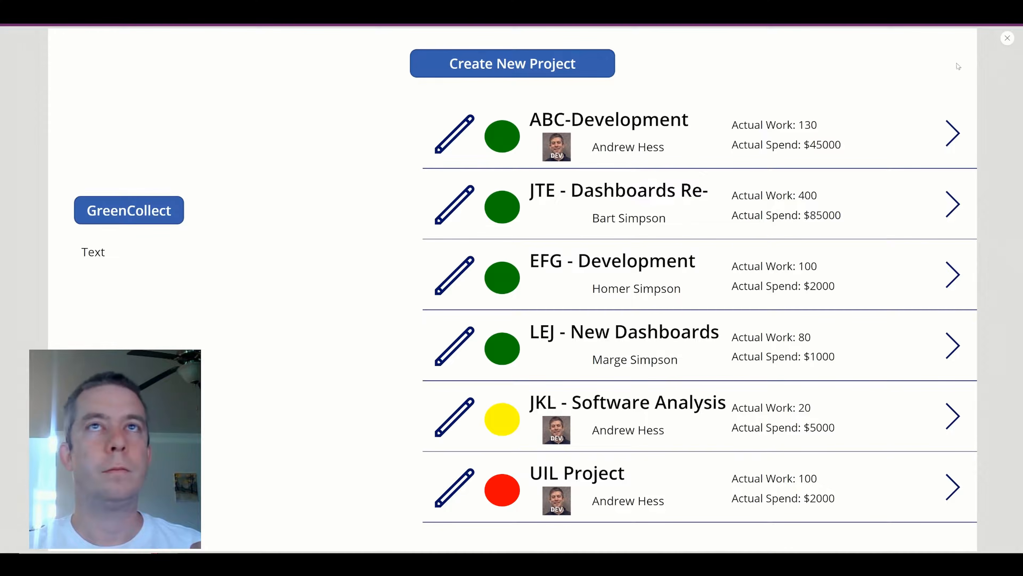
left_click(1008, 38)
left_click(64, 34)
left_click(25, 222)
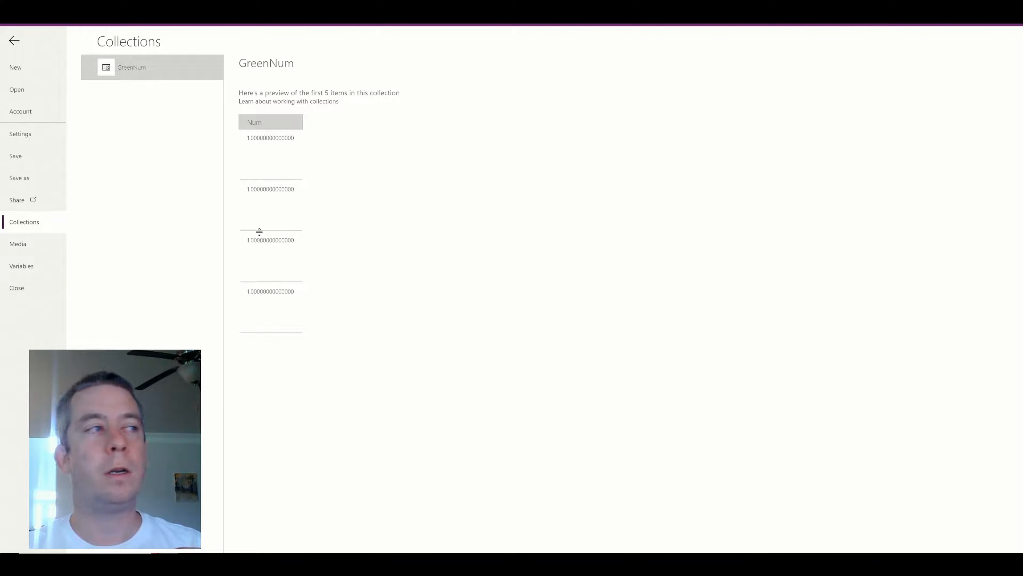
left_click(14, 42)
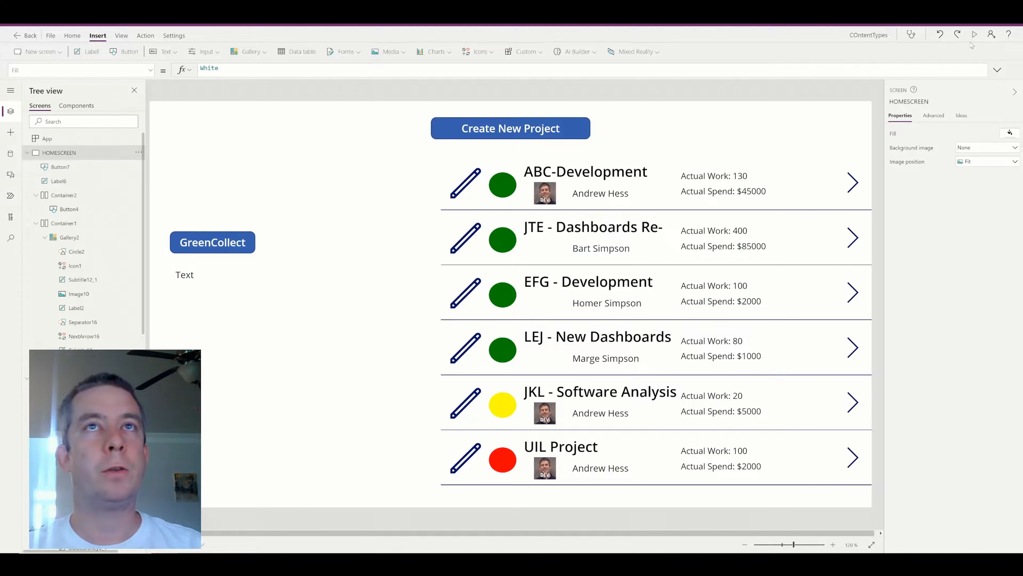
left_click(976, 36)
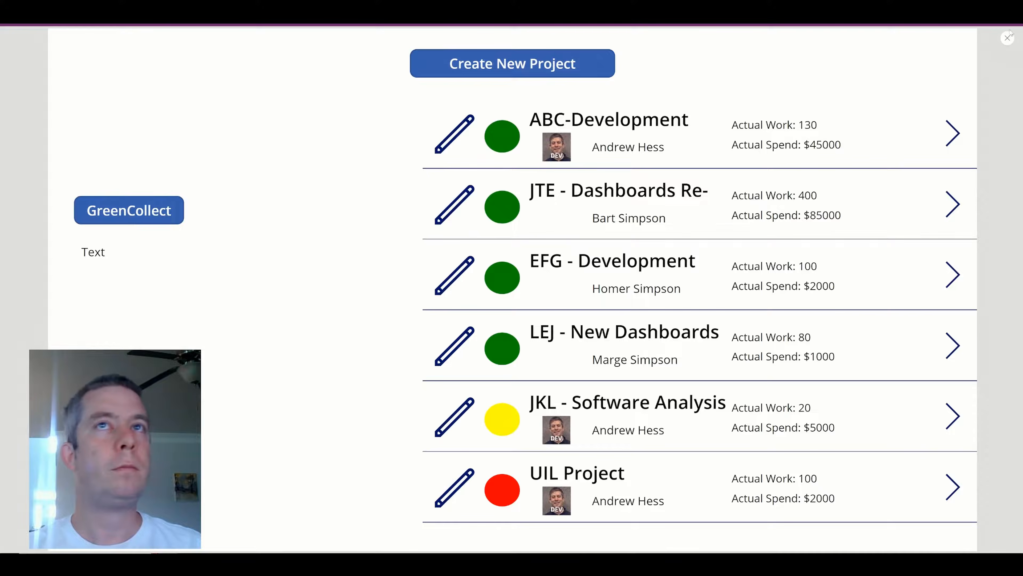
key("Escape")
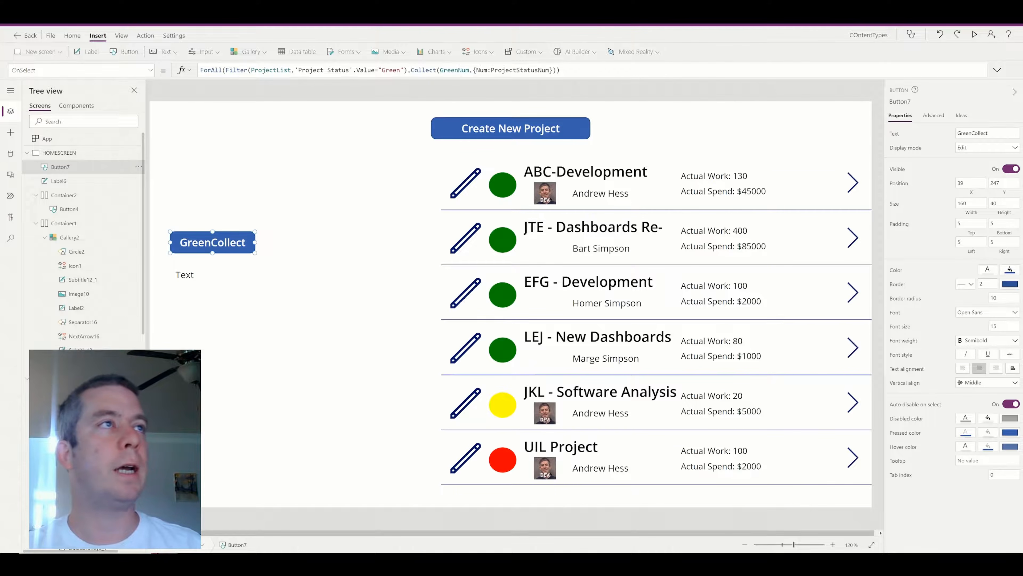
Duplicate the Green ForAll line and change the copy to collect Red projects into RedNum.
left_click_drag(572, 71, 151, 71)
key("ctrl+c")
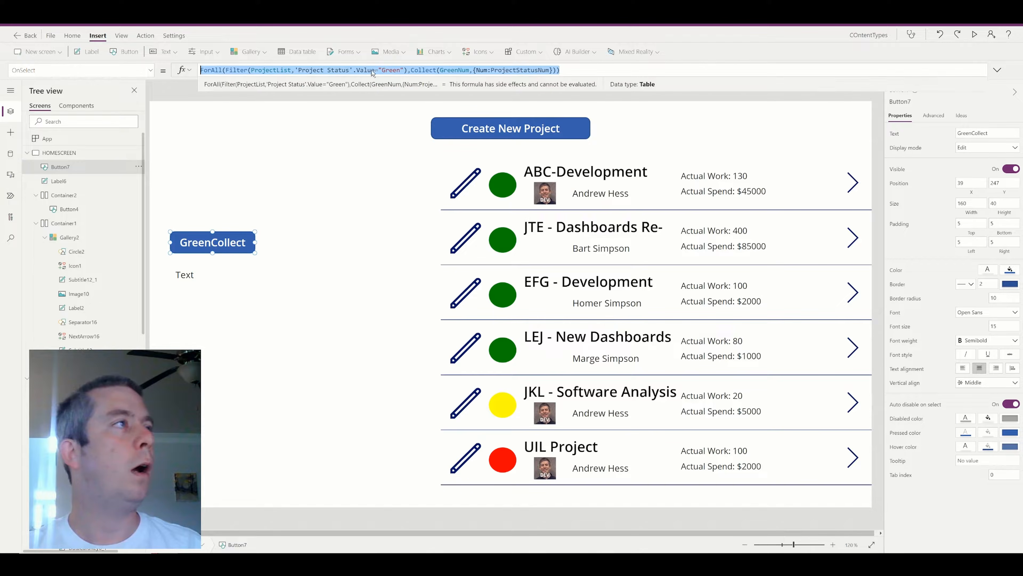
left_click(584, 74)
type(";")
key("shift+Return")
key("ctrl+v")
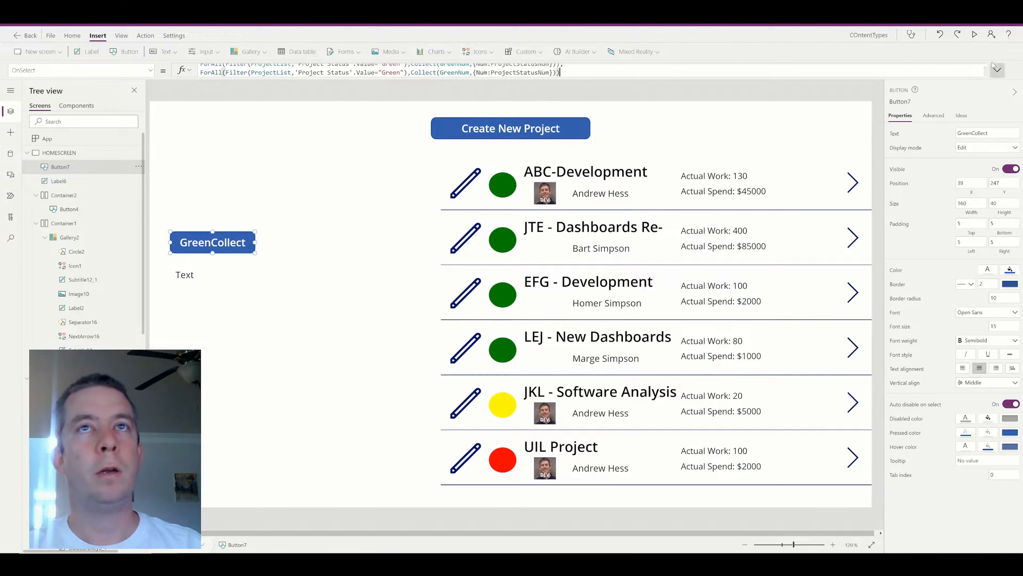
left_click(998, 69)
double_click(390, 76)
type("Red")
left_click_drag(451, 76, 433, 76)
type("Red")
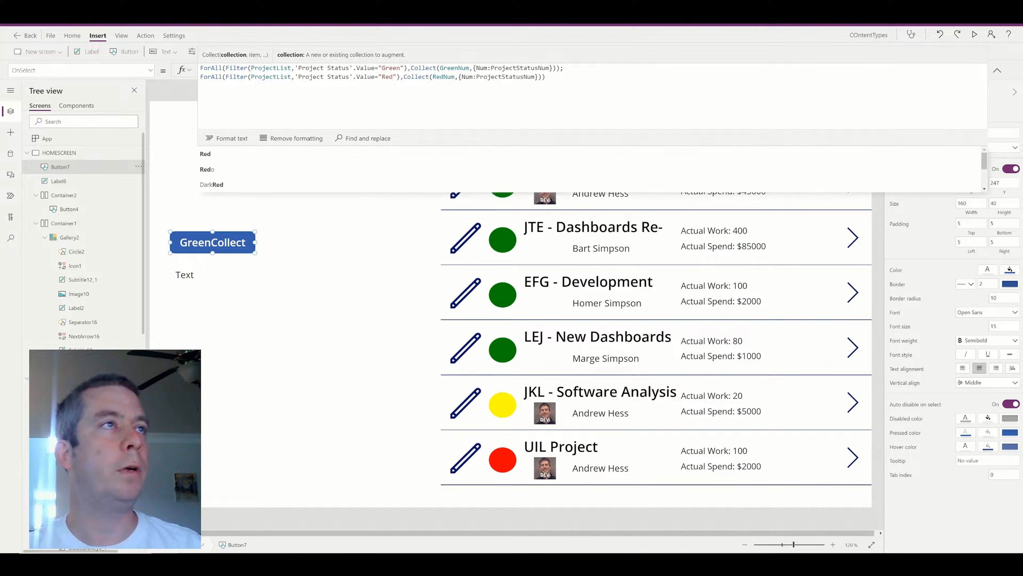
left_click(546, 77)
type(";")
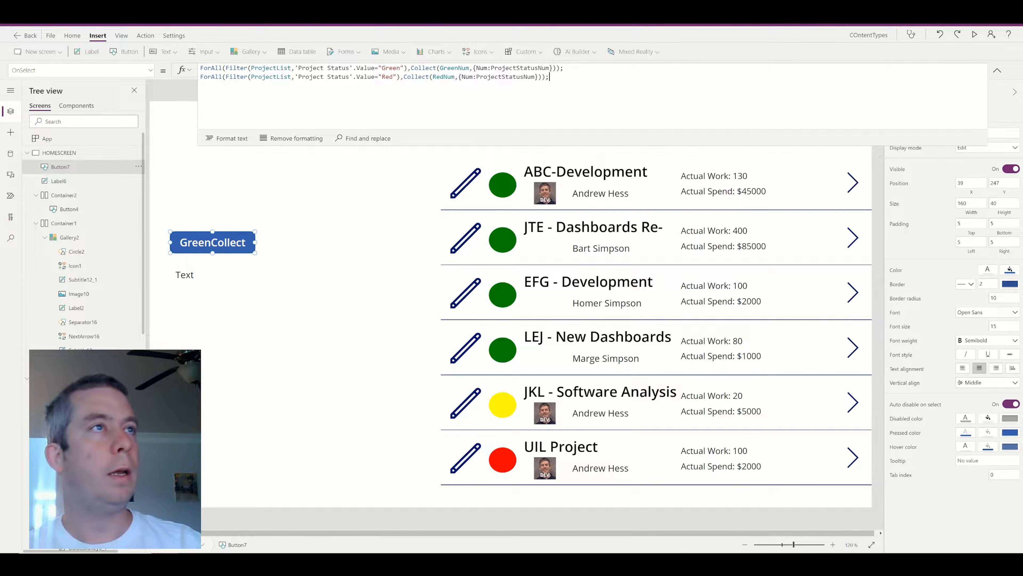
Add a matching line collecting Yellow projects into YellowNum, then insert an empty first line.
left_click_drag(549, 77, 158, 78)
key("ctrl+c")
left_click(562, 82)
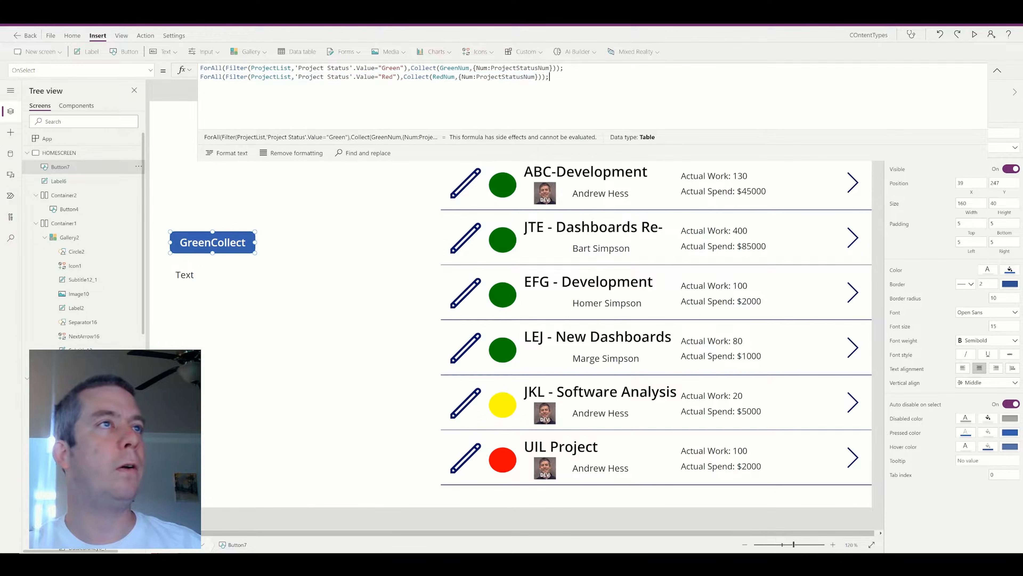
key("Return")
key("ctrl+v")
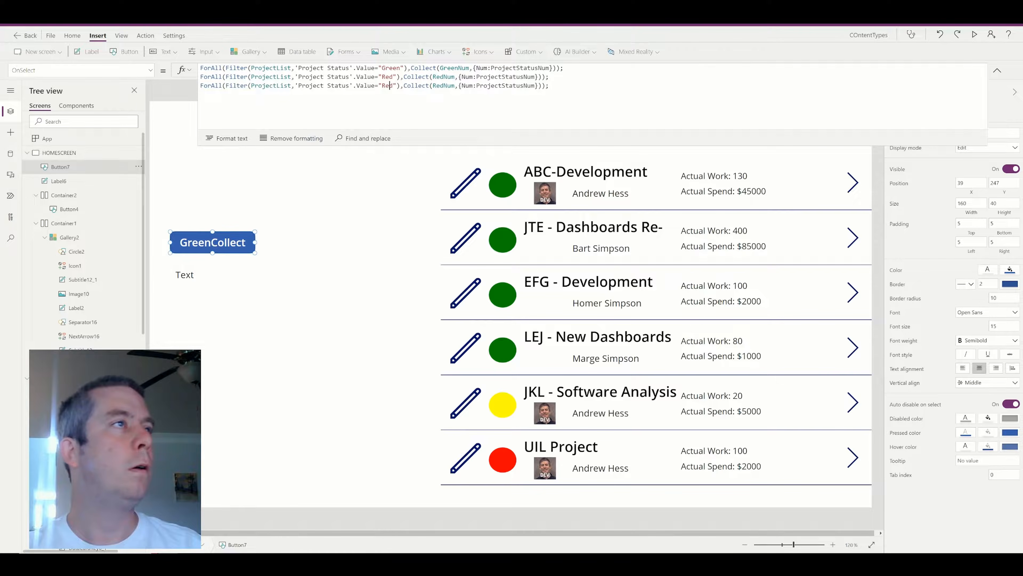
double_click(389, 85)
type("Yellow")
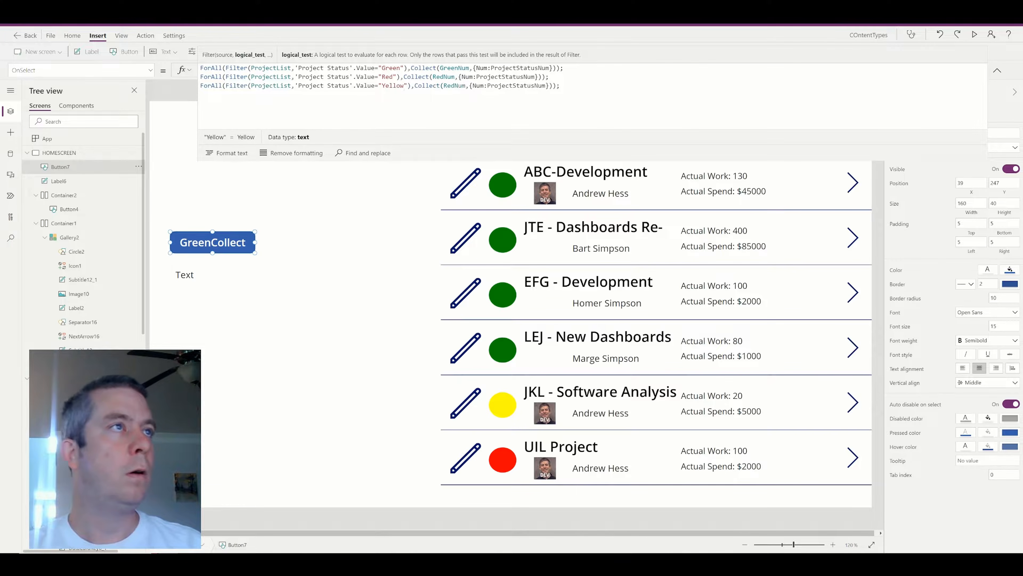
double_click(454, 85)
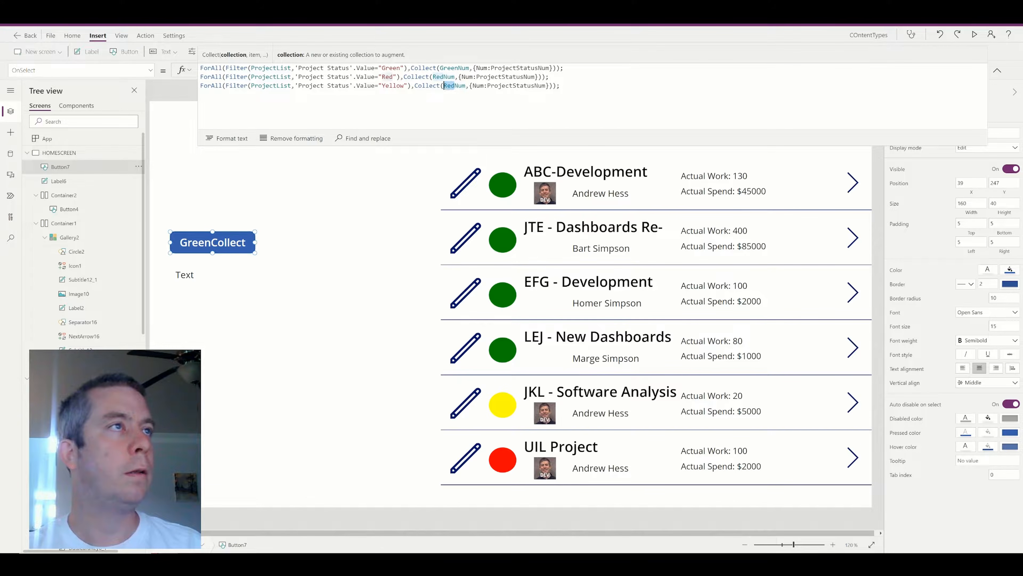
type("YellowNum")
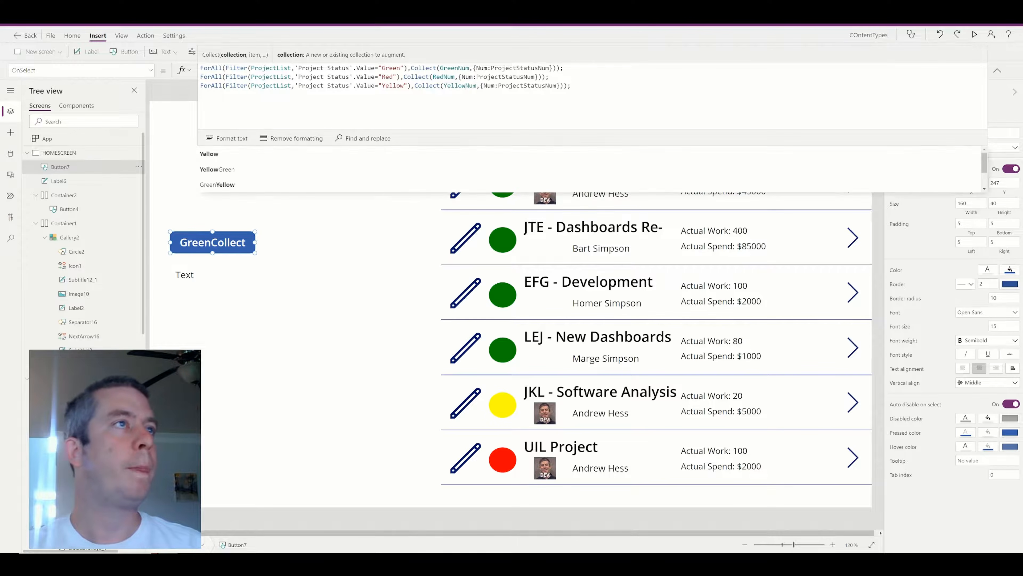
left_click(201, 68)
key("shift+Return")
key("Up")
Wrap the three ForAll collection lines in Concurrent(...), separating them with commas.
type("Co")
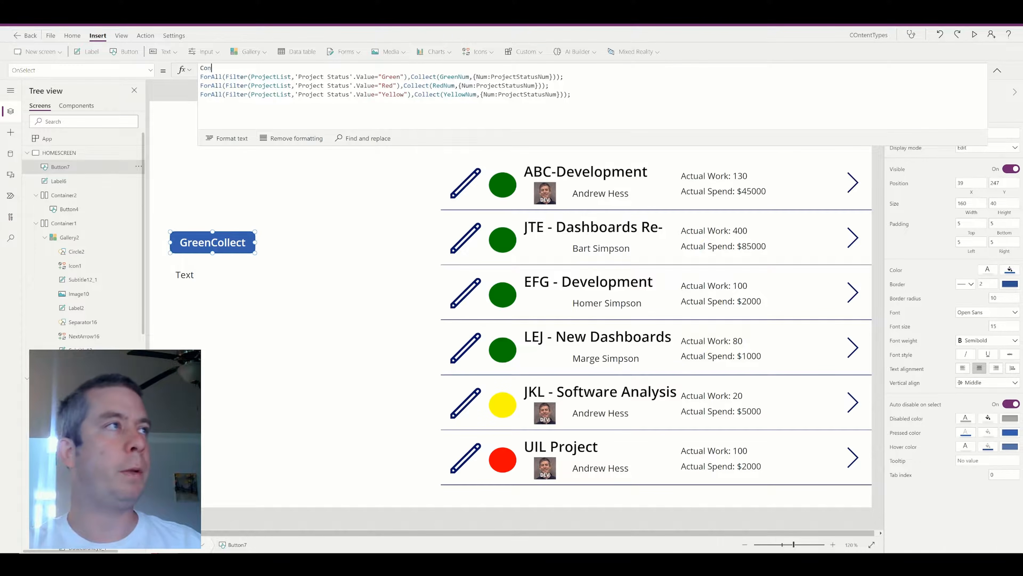
type("ncurrent(")
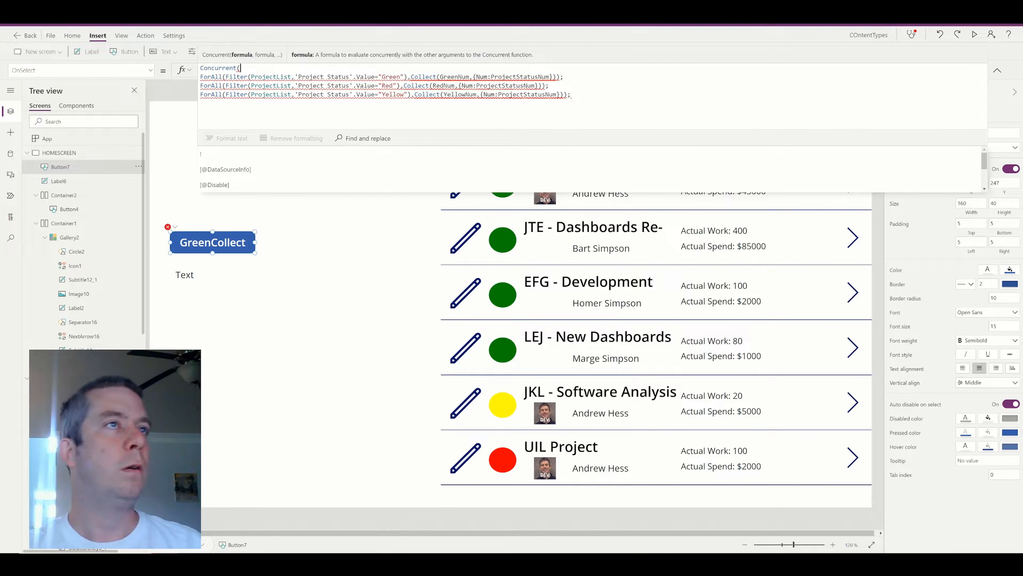
left_click(572, 94)
key("Up")
key("Up")
key("BackSpace")
type(",")
key("Down")
key("BackSpace")
type(",")
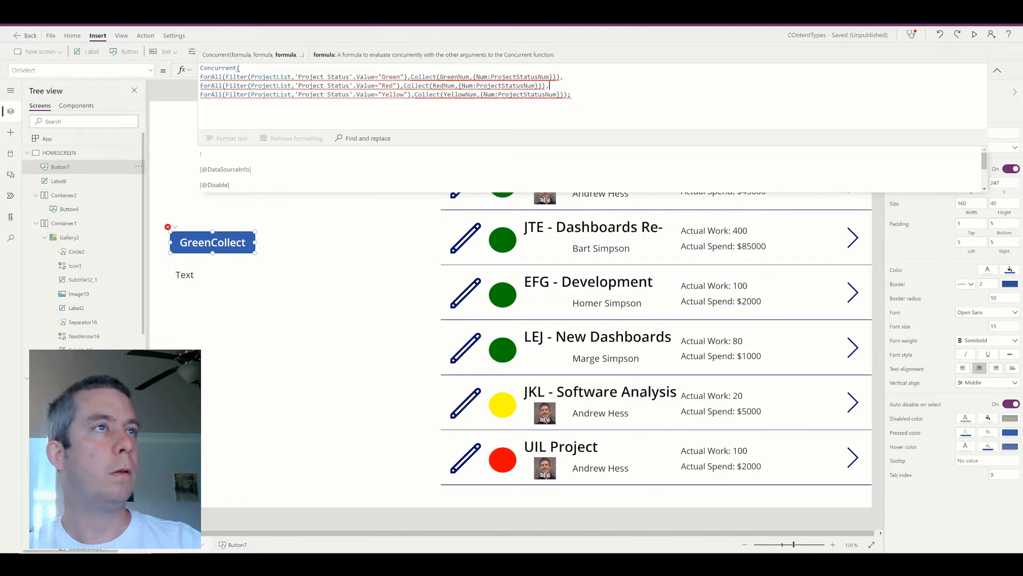
left_click(568, 94)
type(")")
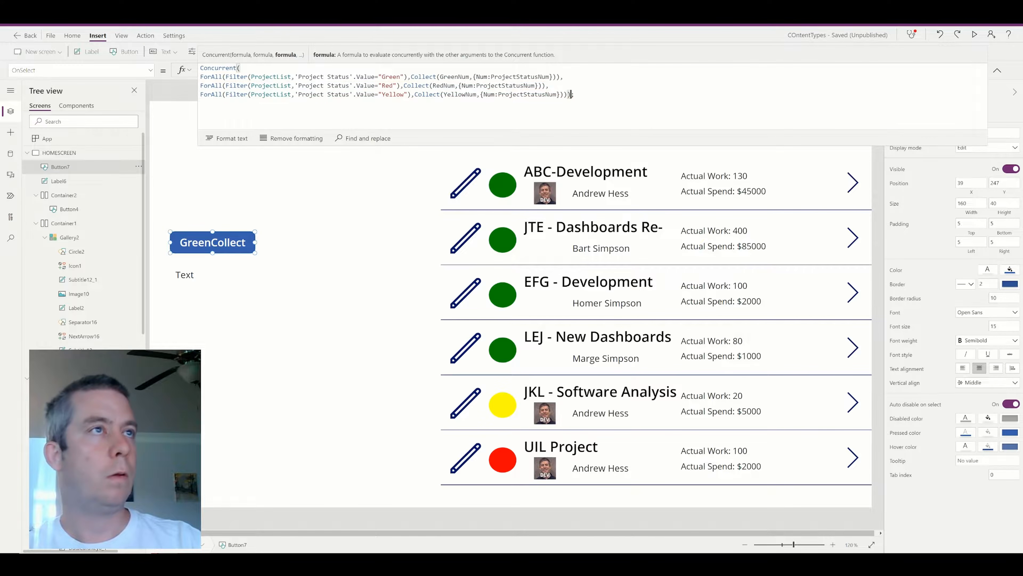
key("End")
key("Left")
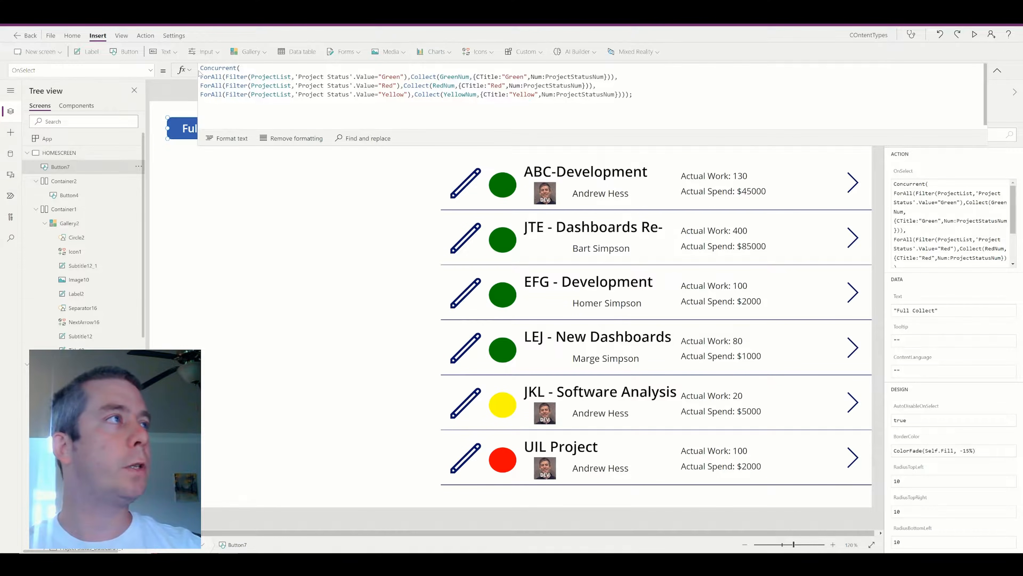
left_click(411, 77)
type("Clear")
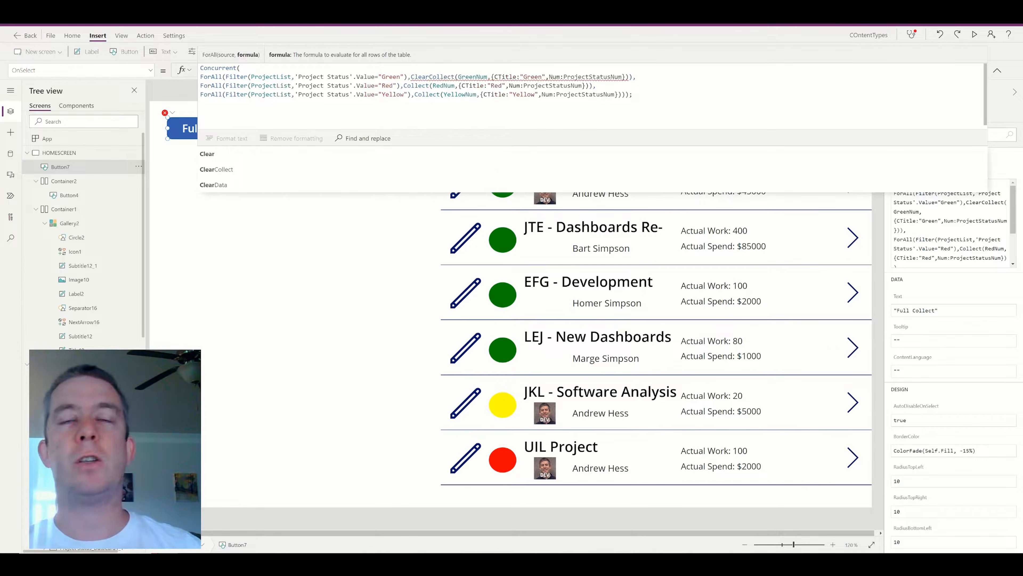
key("BackSpace")
key("BackSpace")
key("BackSpace")
key("BackSpace")
key("BackSpace")
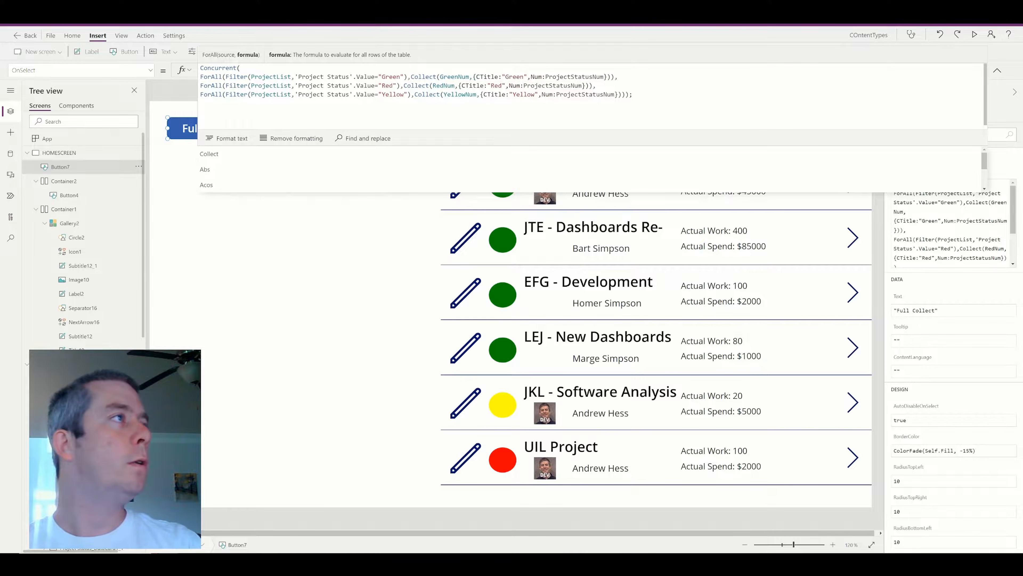
Add a first line Concurrent(Clear(GreenNum),Clear(RedNum),Clear(YellowNum)); before the collection block.
left_click(201, 69)
key("Return")
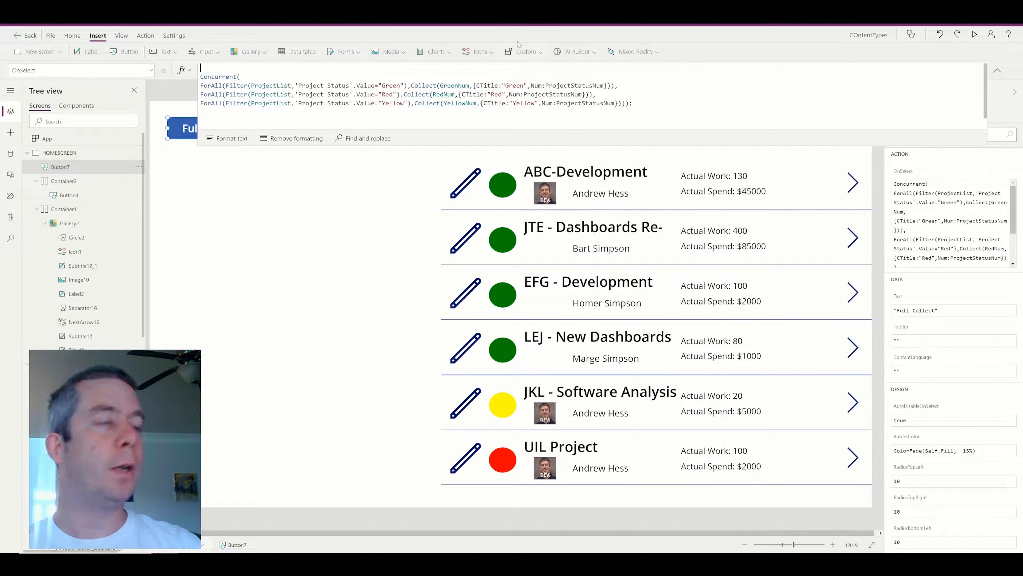
type("Concurrent(Clear(GreenNum,")
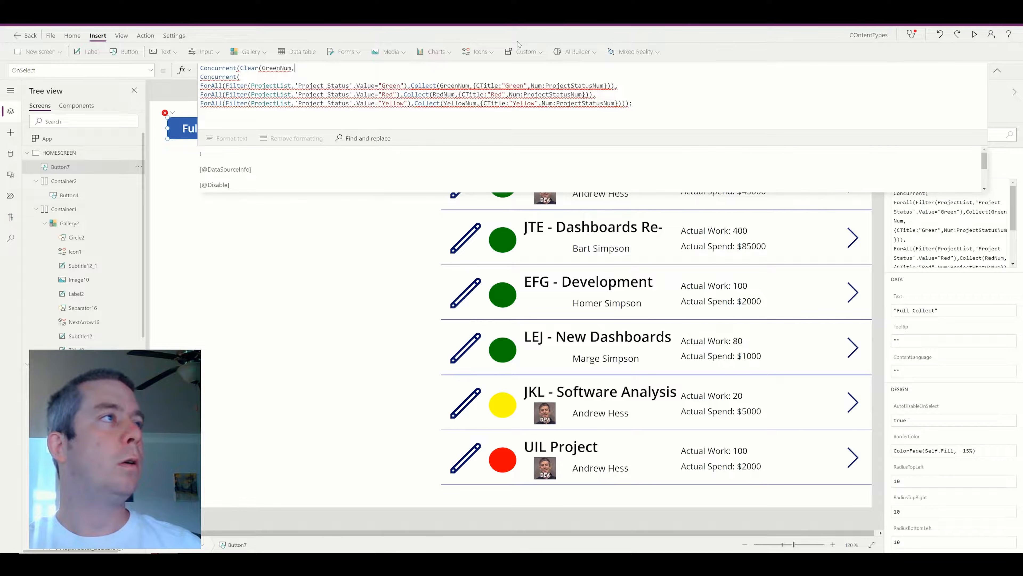
key("BackSpace")
type("),Clear(RedN")
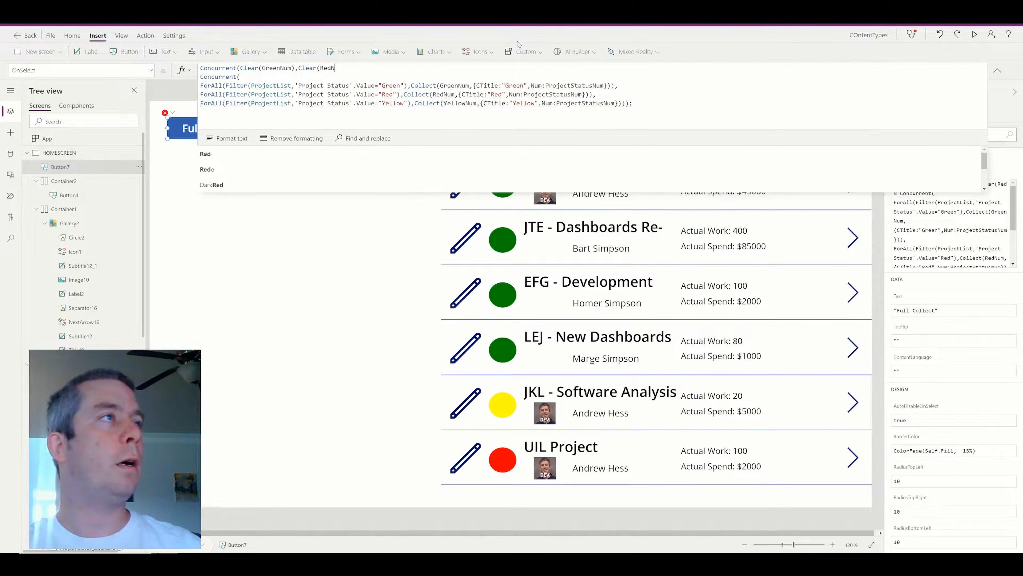
type("um),")
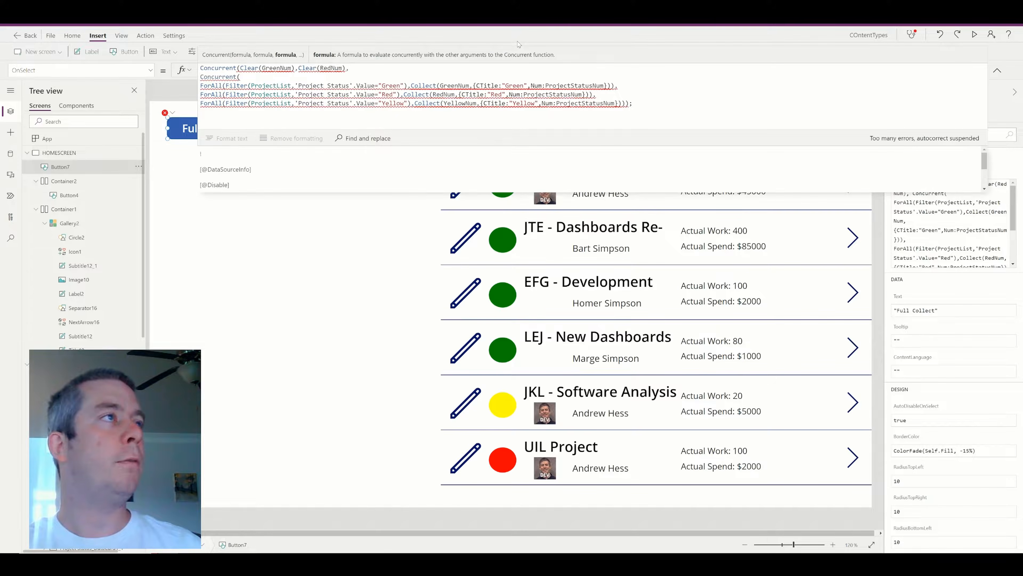
type("Clear(Ye")
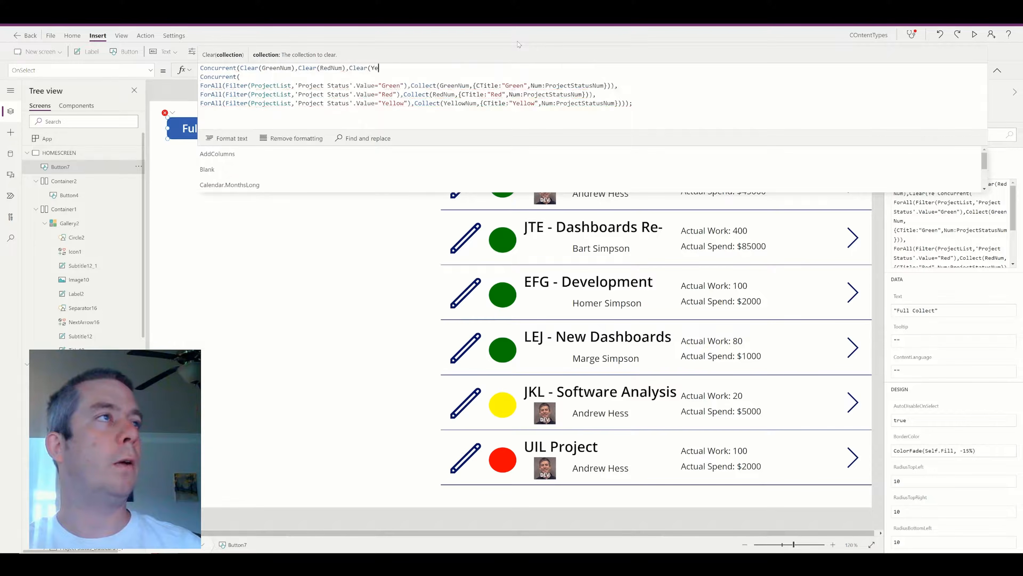
type("llowNum);")
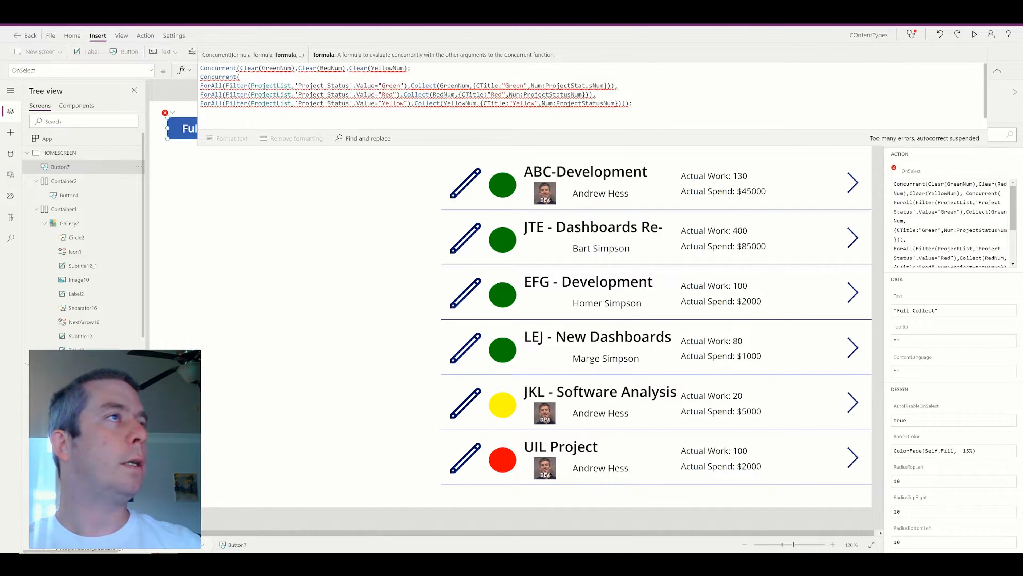
key("Left")
type(")")
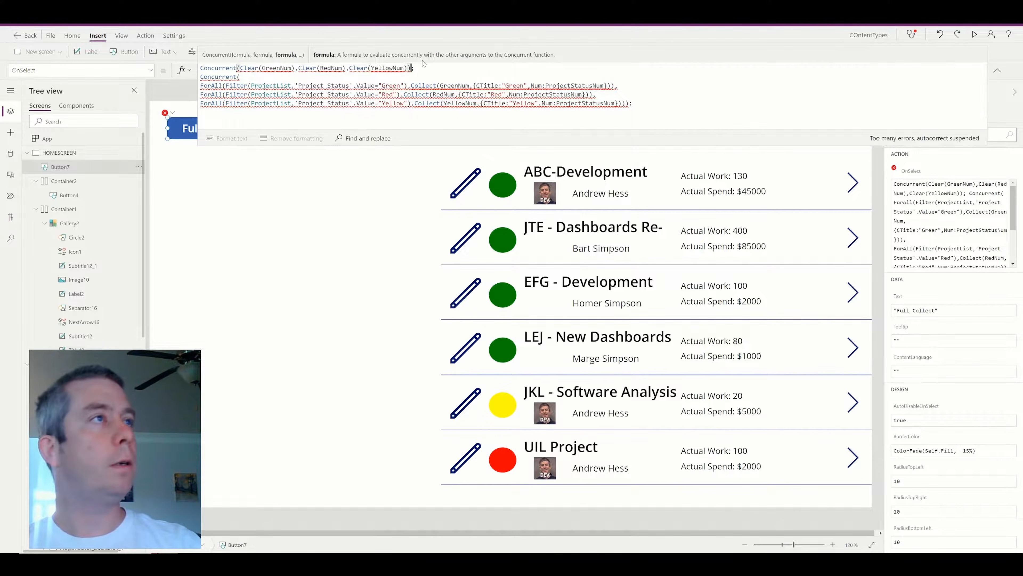
key("End")
key("Return")
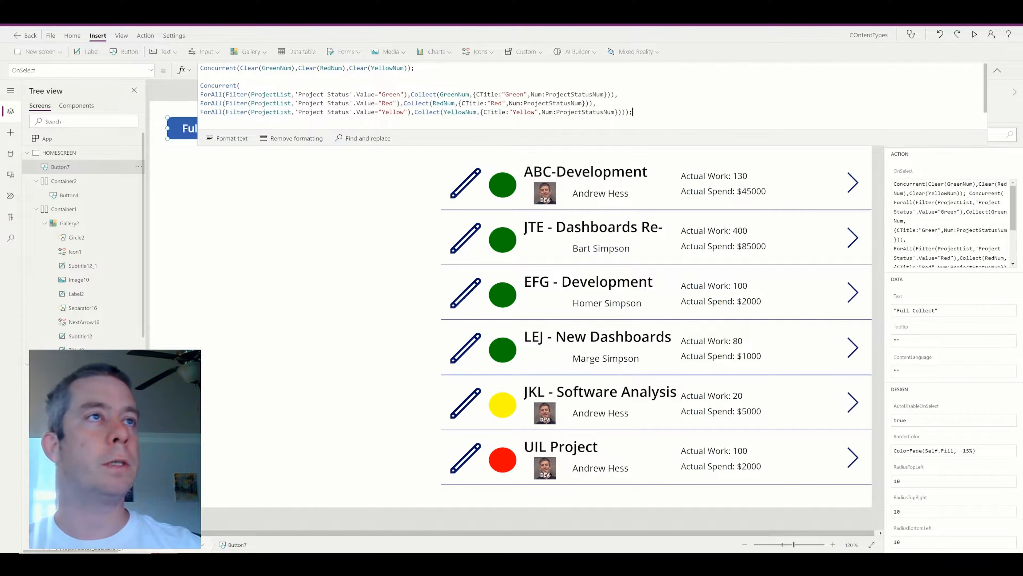
key("Return")
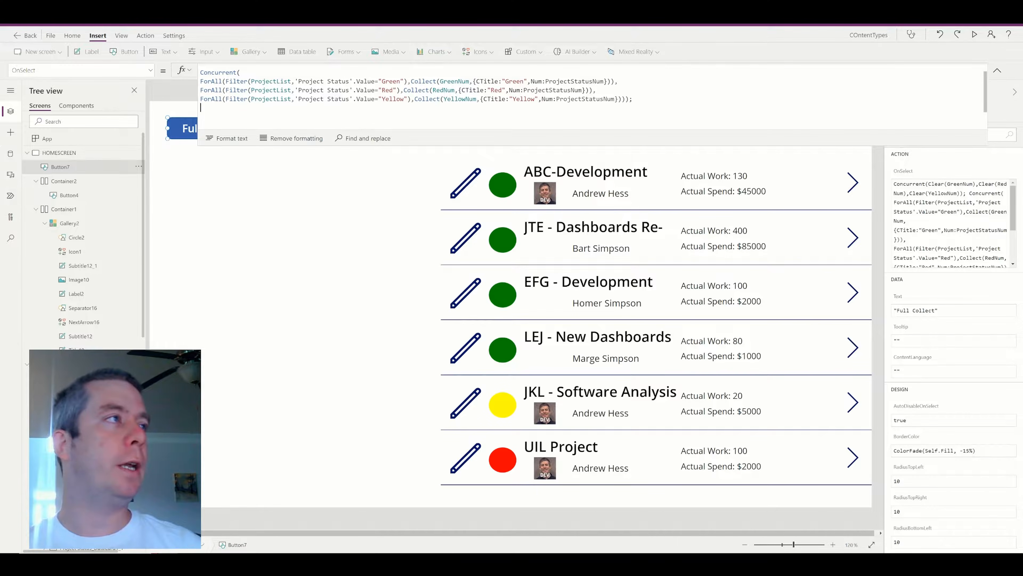
Append ClearCollect(Combined,CountRows(GreenNum),CountRows(RedNum),CountRows(YellowNum)); with the missing closing bracket.
type("ClearC")
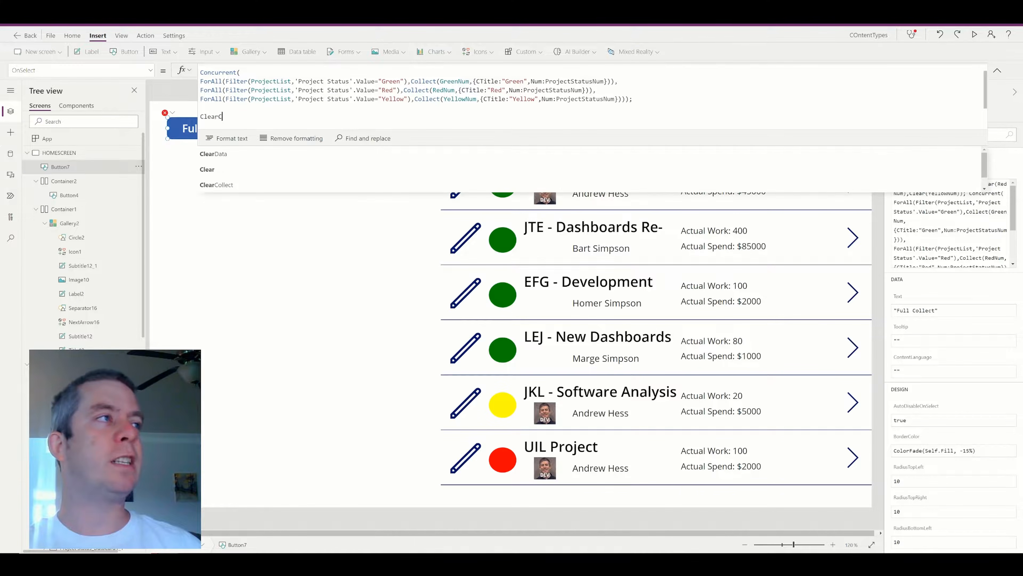
type("ollect(")
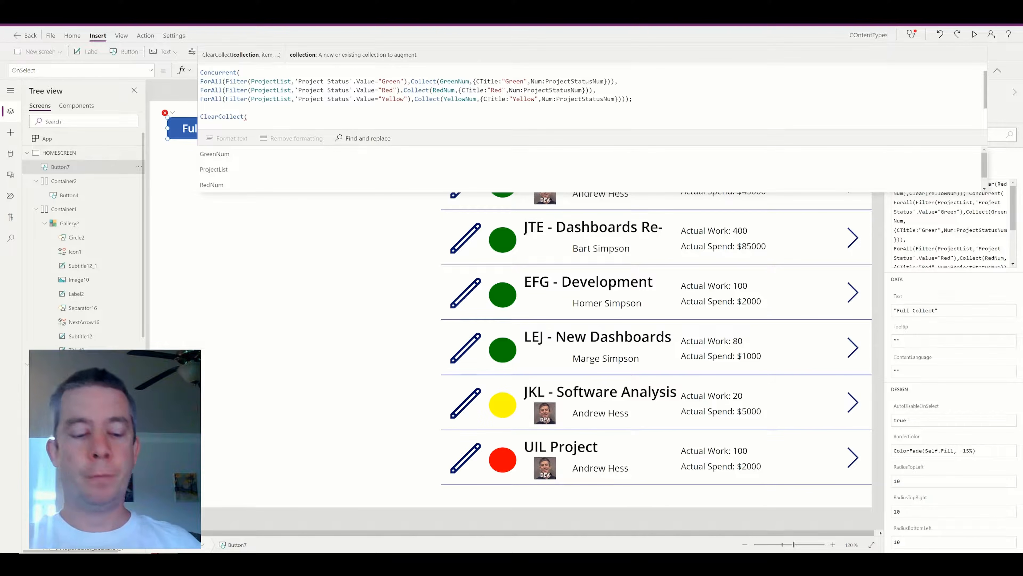
type("Combined,")
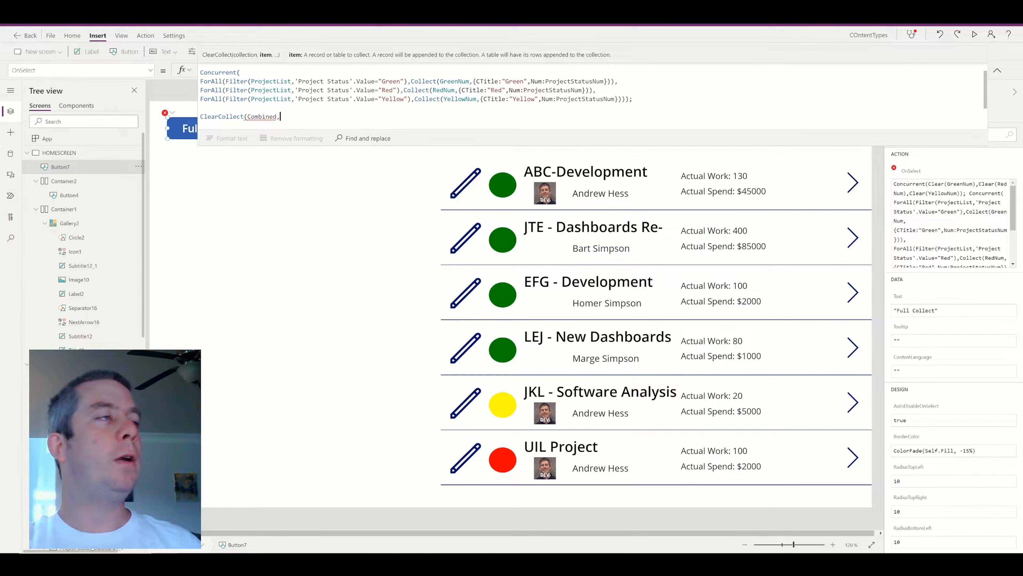
type("CountRows")
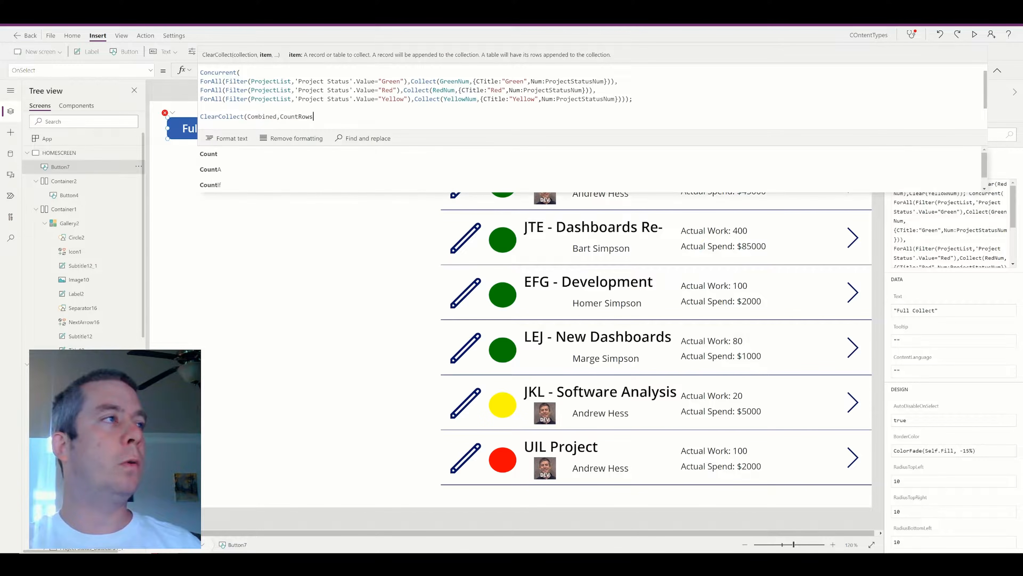
type("(GreenNum),CountRows(RedNum),Count")
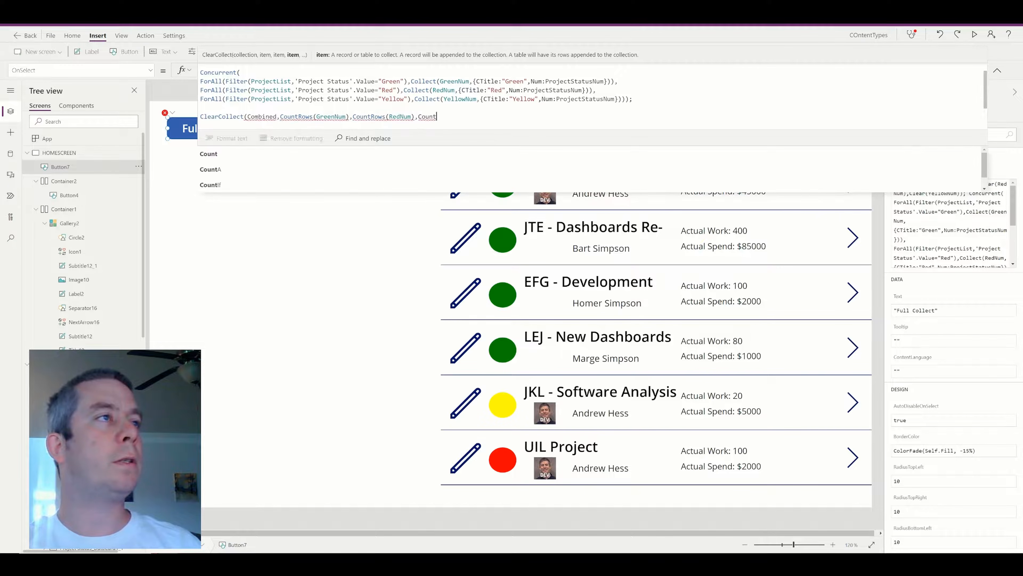
type("Rows(Y")
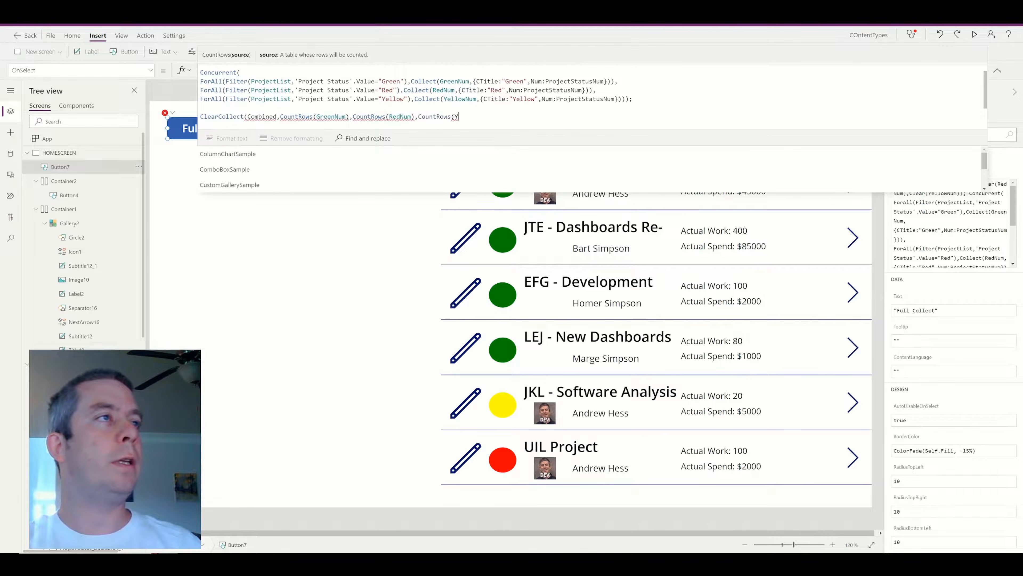
type("ellowNum);")
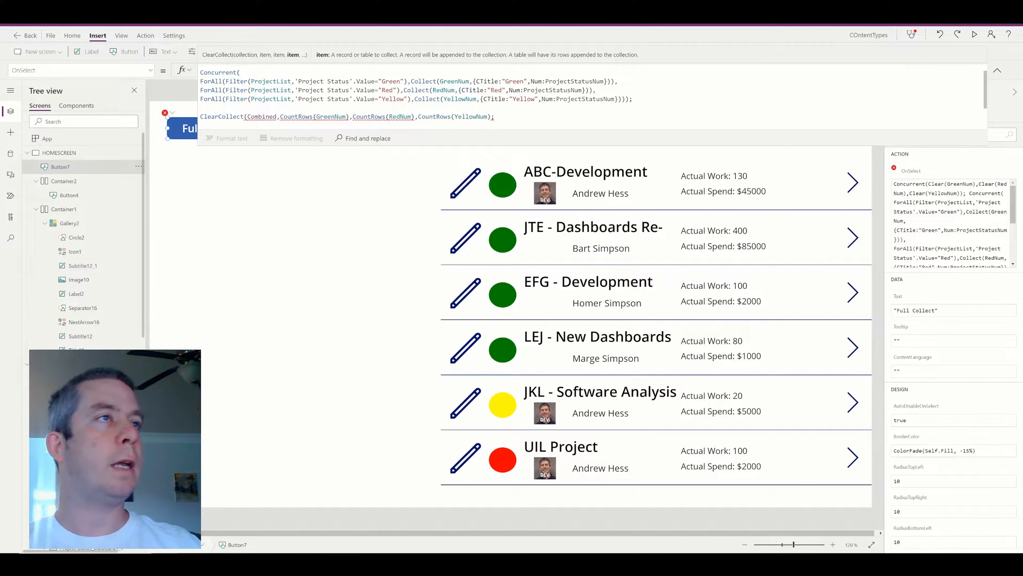
key("Left")
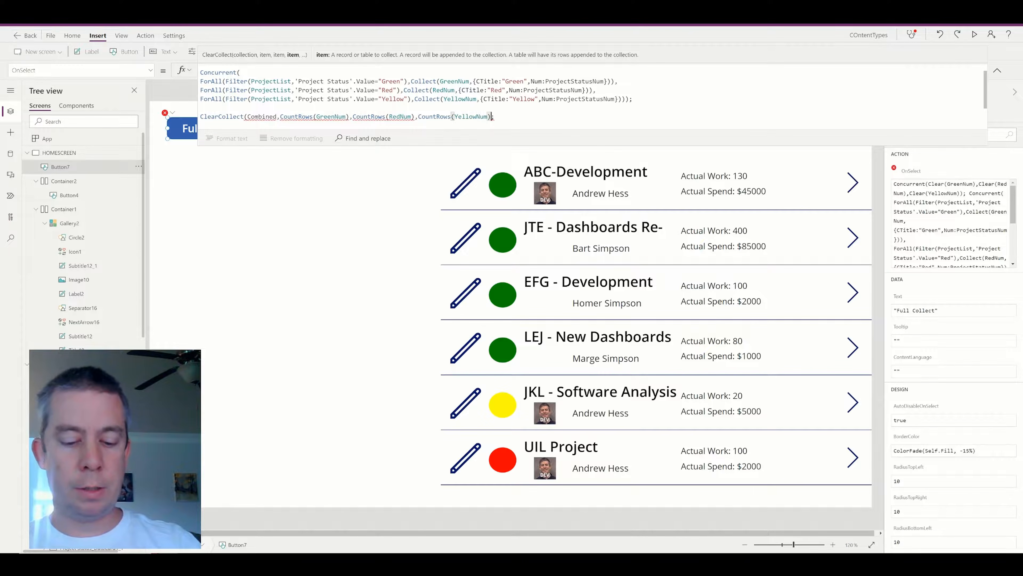
type(")")
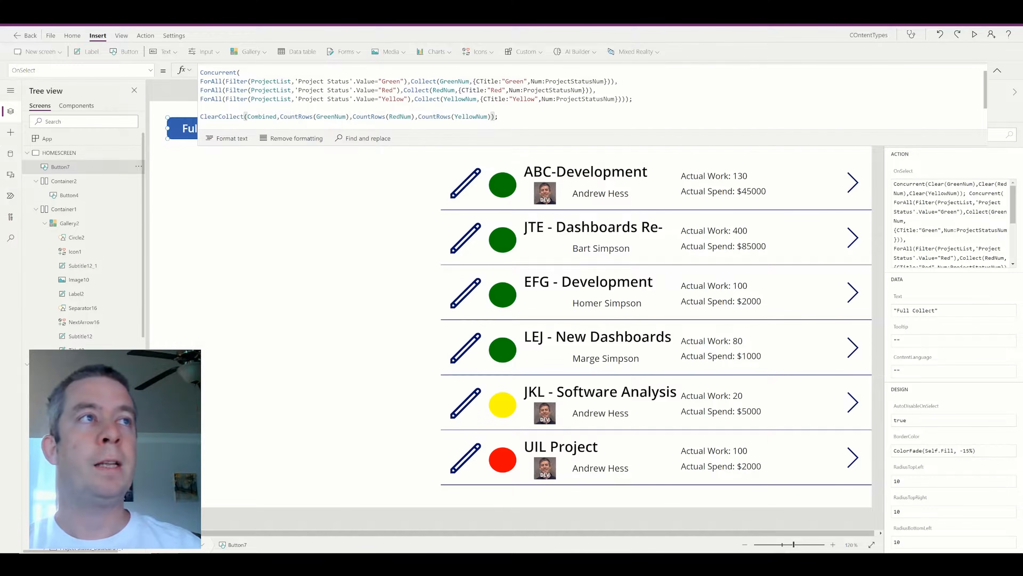
Run Full Collect in preview and confirm the Combined collection holds 4, 1 and 1.
left_click(978, 35)
left_click(128, 62)
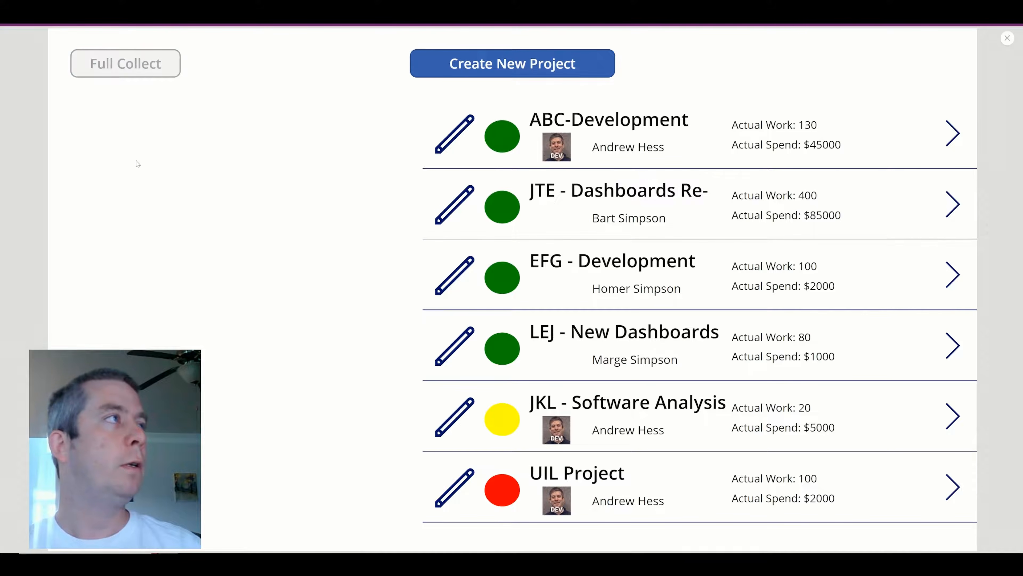
left_click(1007, 38)
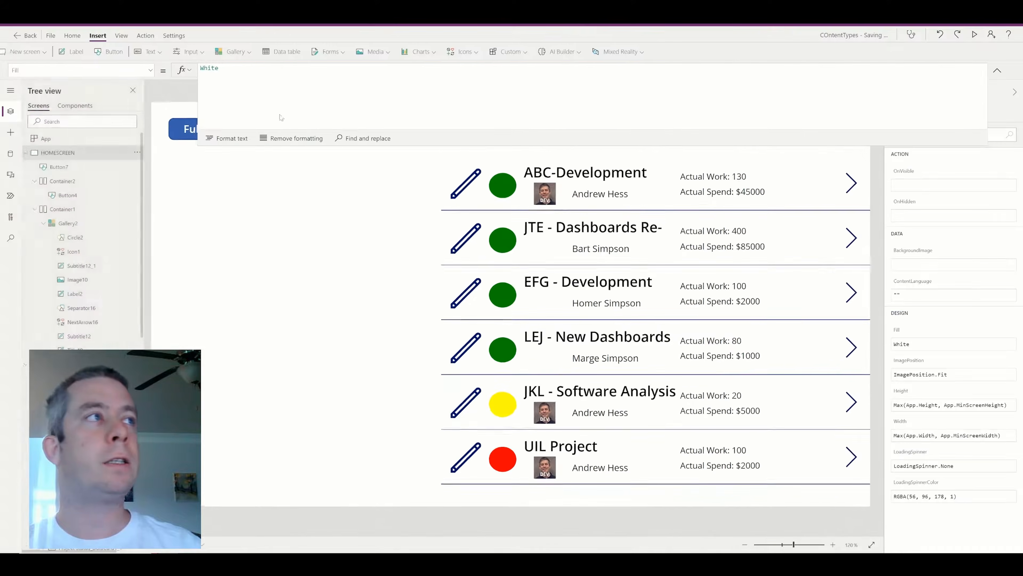
left_click(51, 37)
left_click(161, 144)
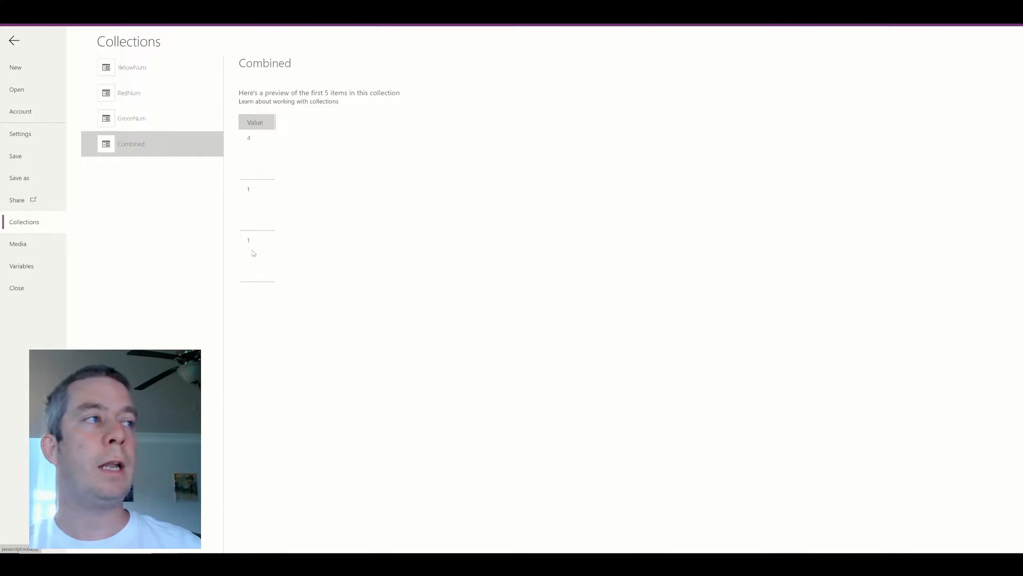
left_click(14, 41)
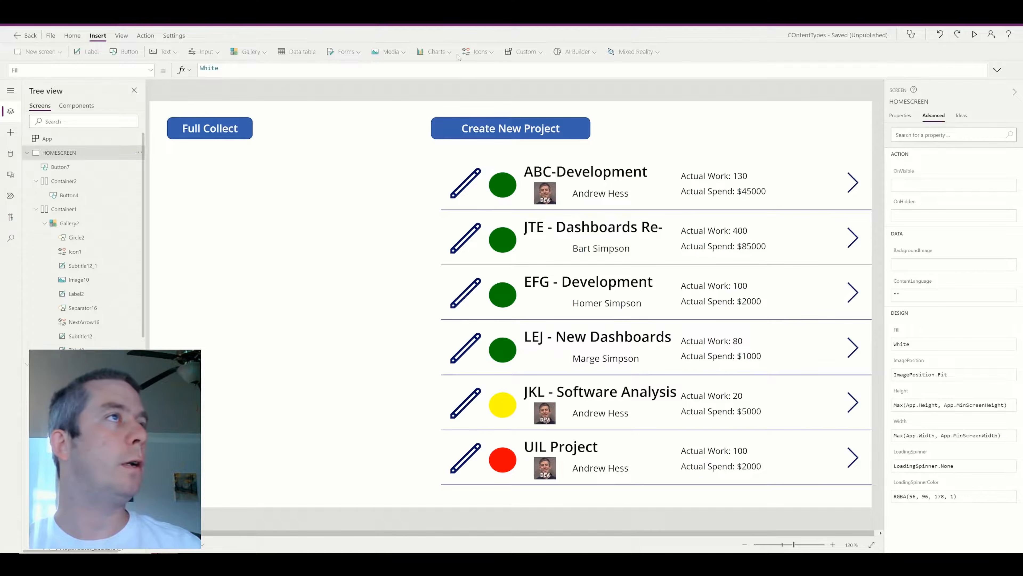
left_click(435, 51)
Insert a pie chart, move it below Full Collect, and set its Items to Combined.
left_click(443, 101)
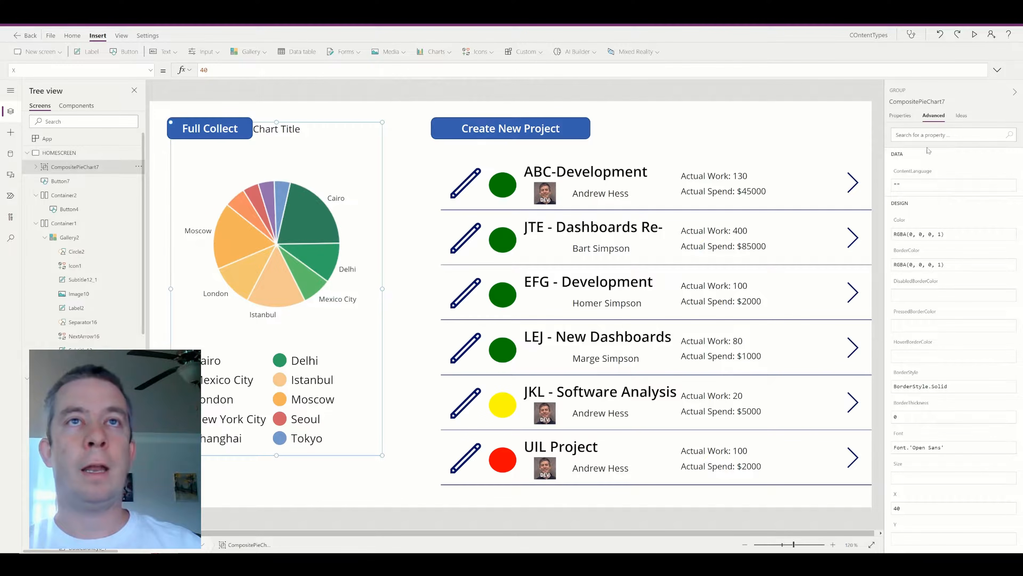
left_click(900, 116)
left_click_drag(345, 121, 346, 153)
left_click(346, 194)
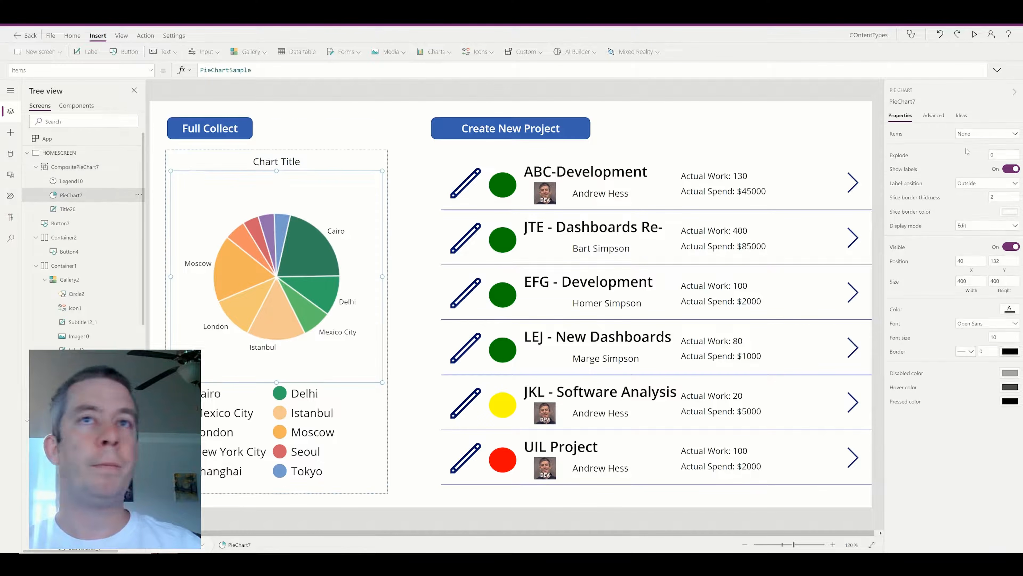
left_click(971, 135)
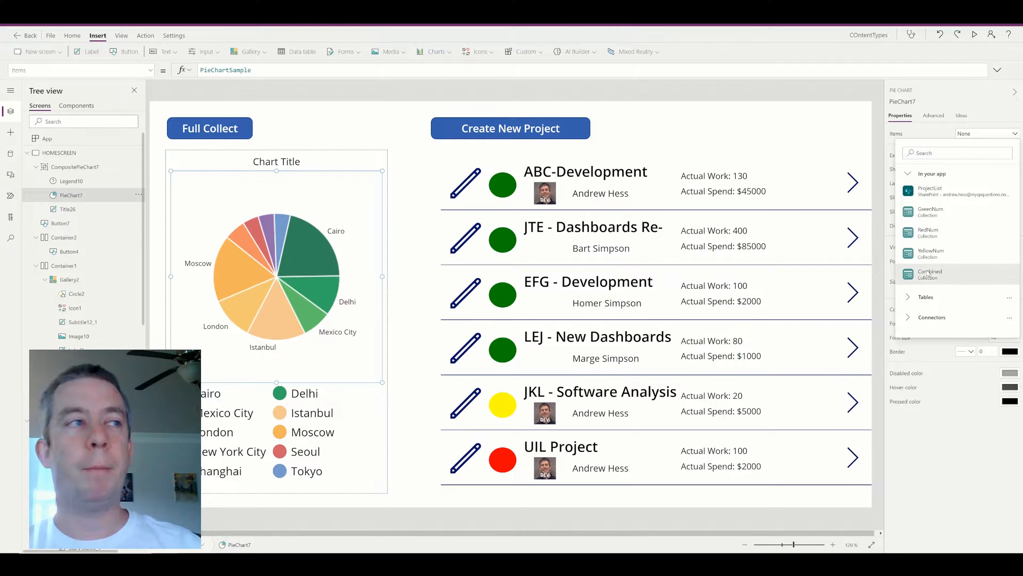
left_click(958, 274)
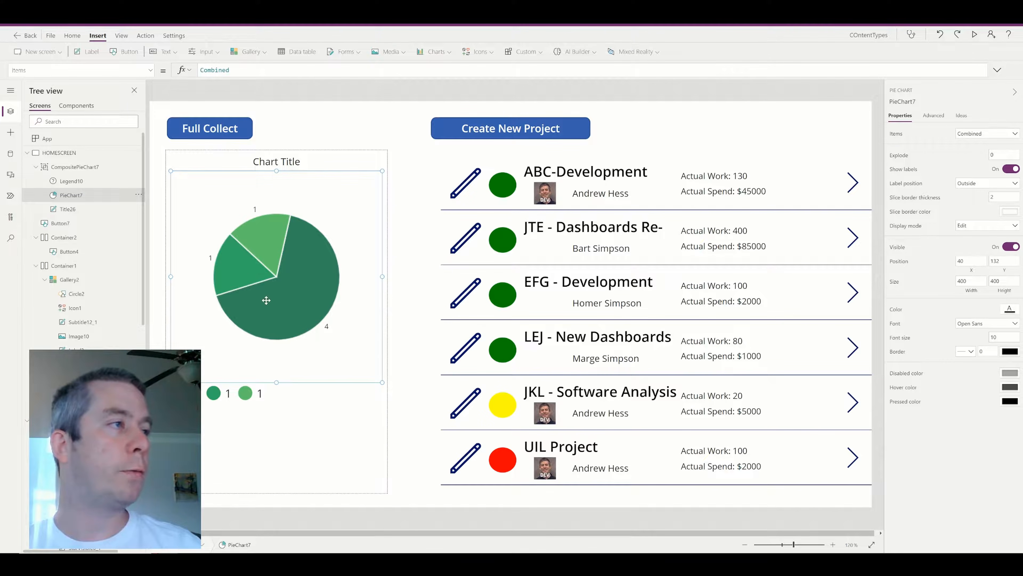
left_click(933, 116)
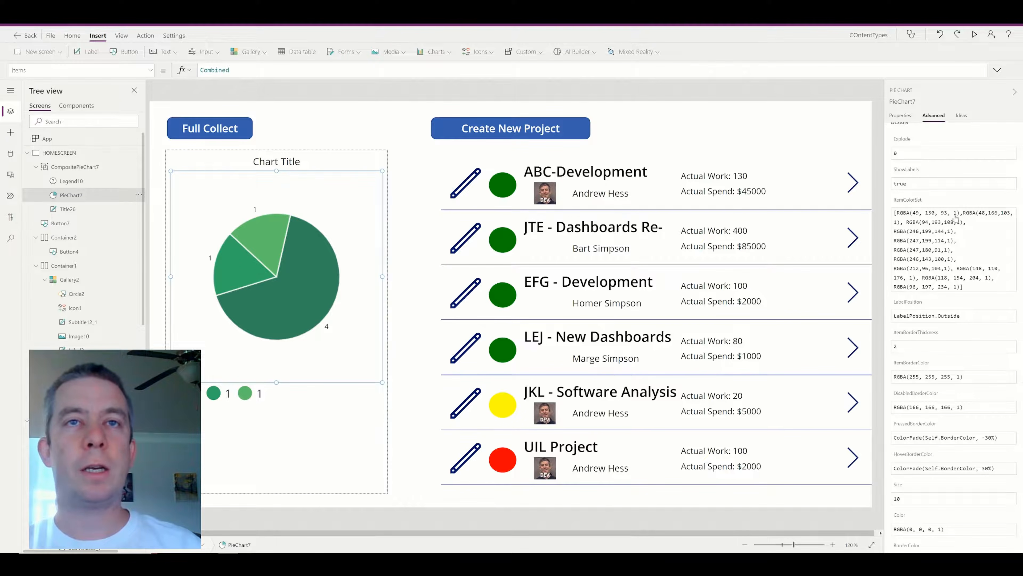
Replace the first three ItemColorSet colours of the pie with Green, Red and Yellow.
left_click(955, 218)
left_click_drag(960, 214, 897, 214)
type("Gre")
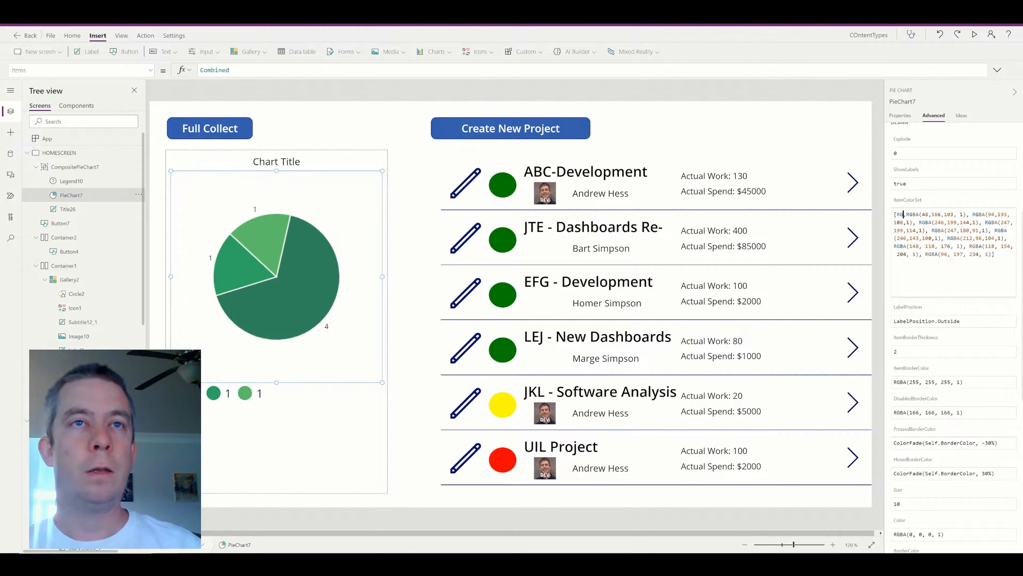
type("en")
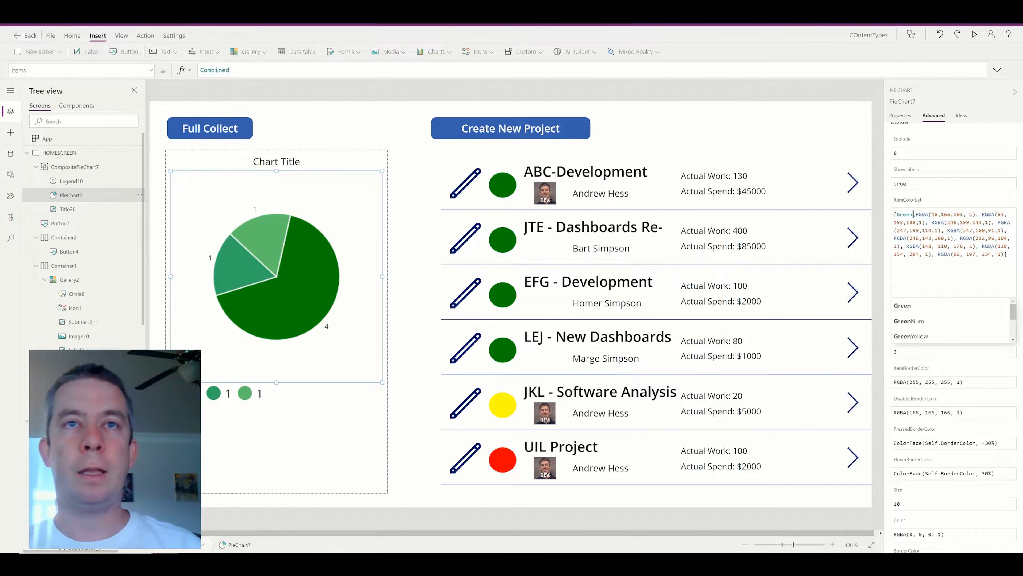
left_click(973, 214)
left_click_drag(977, 214, 917, 214)
type("Red")
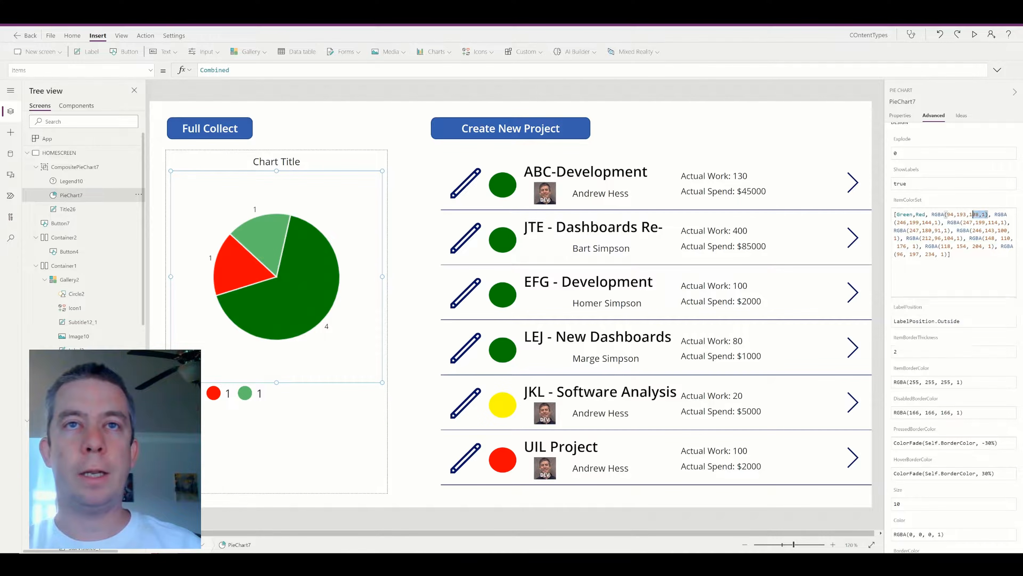
left_click_drag(983, 214, 932, 214)
type("Yellow")
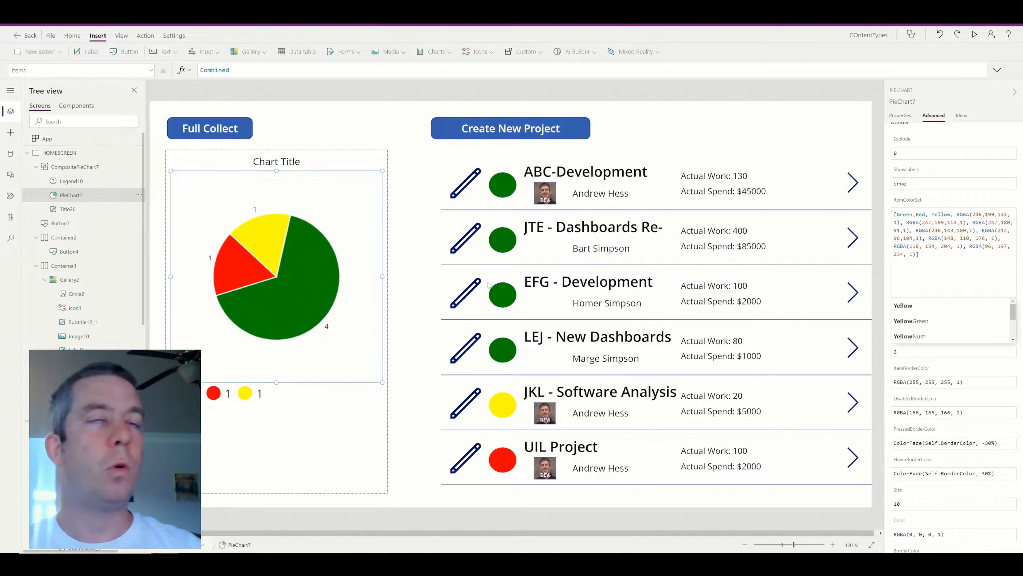
left_click(909, 117)
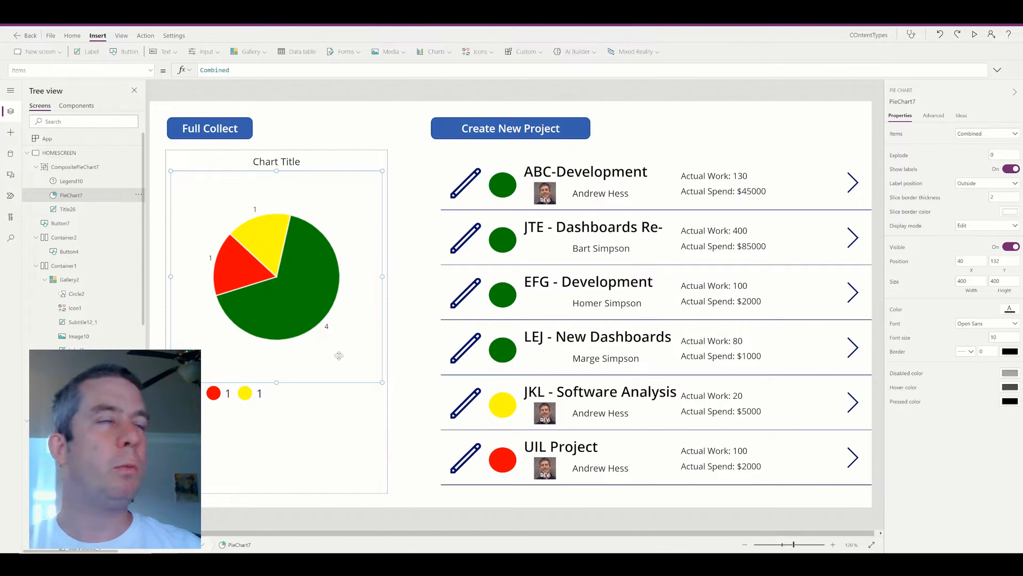
Set the pie's ShowLabels to false and delete the chart legend.
left_click(933, 115)
scroll(947, 277, "down", 5)
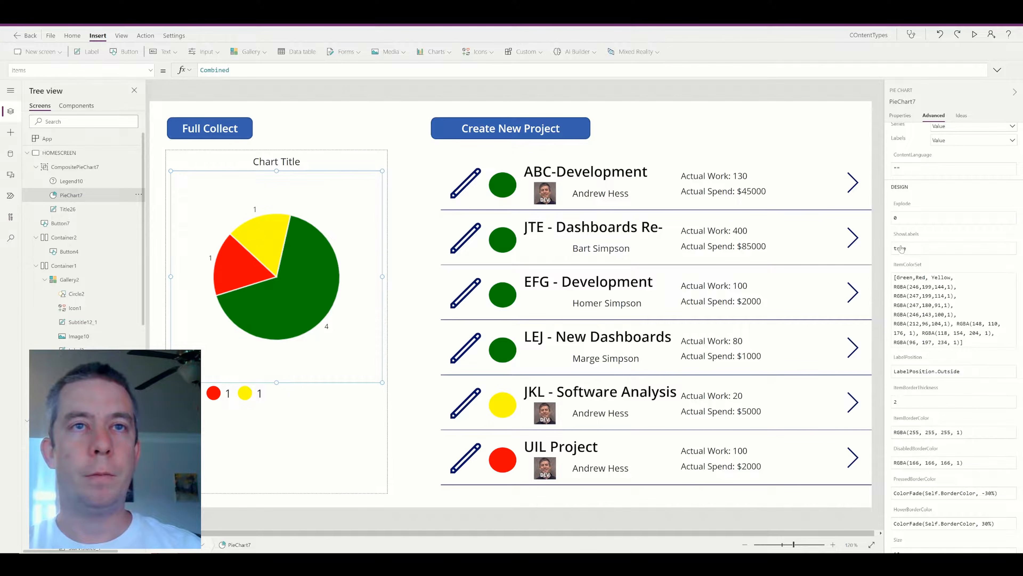
left_click_drag(909, 248, 859, 247)
type("false")
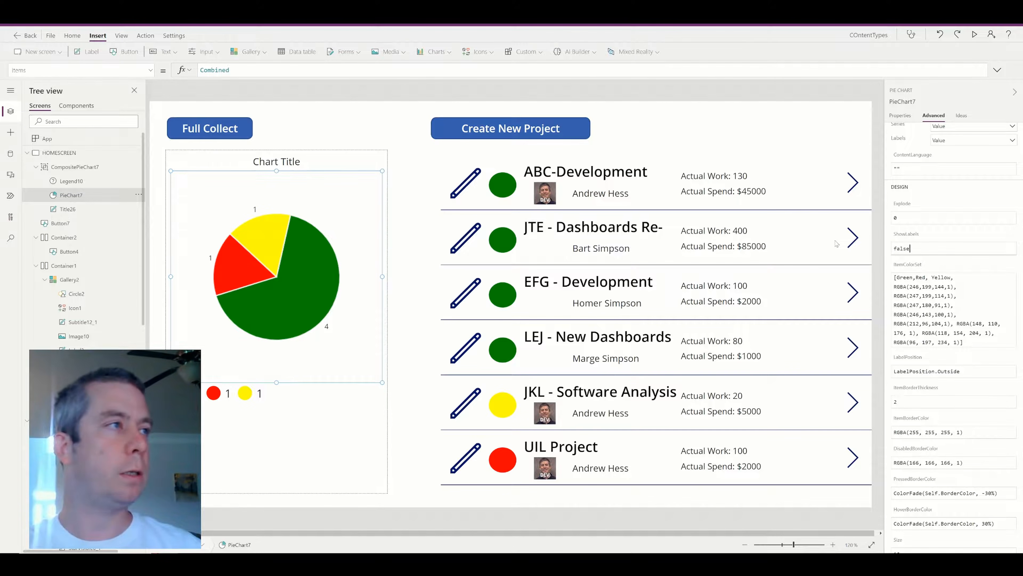
left_click(290, 424)
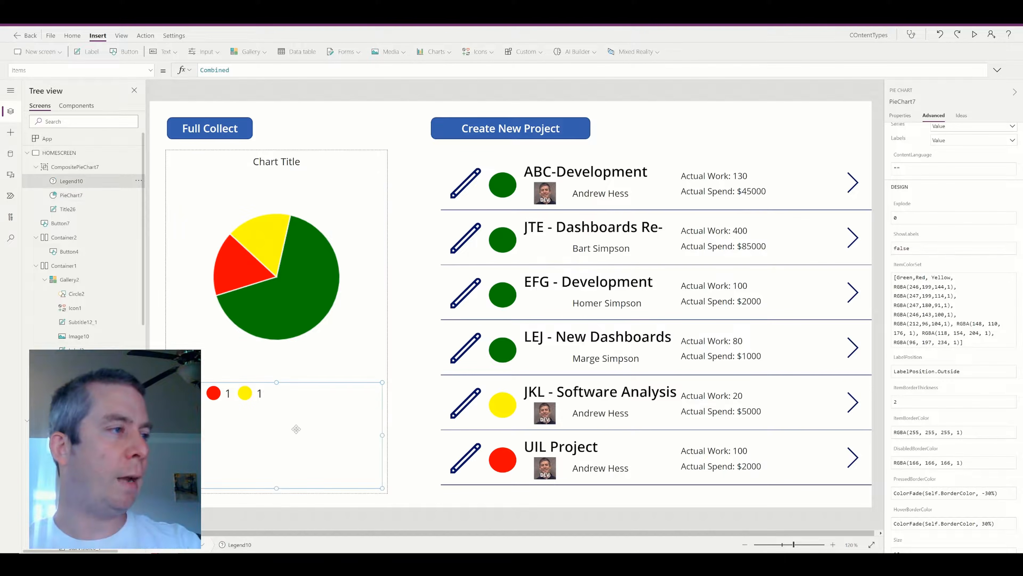
key("Delete")
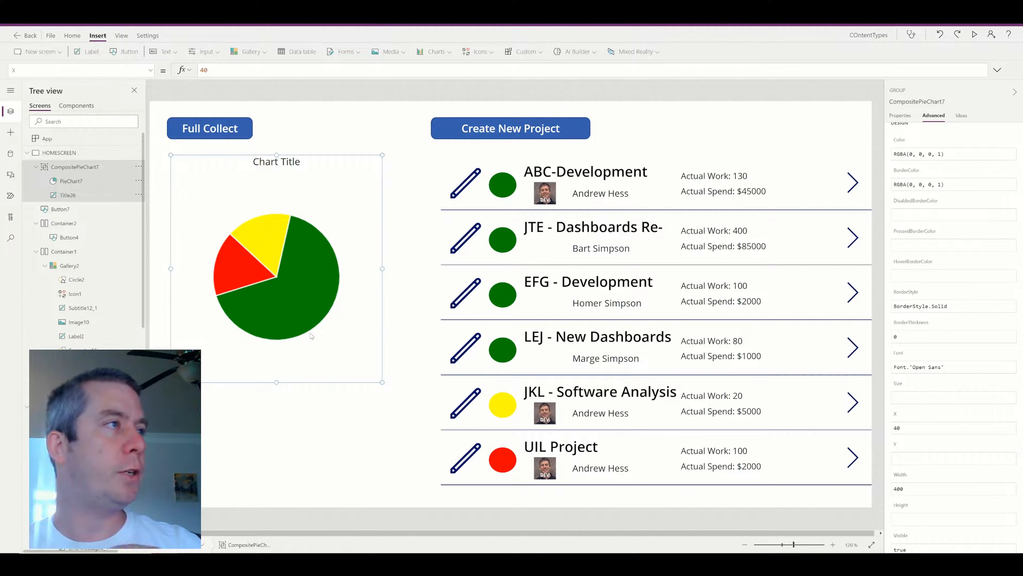
Retitle the chart 'Project Status', then preview the app and open the new-project form.
left_click(280, 161)
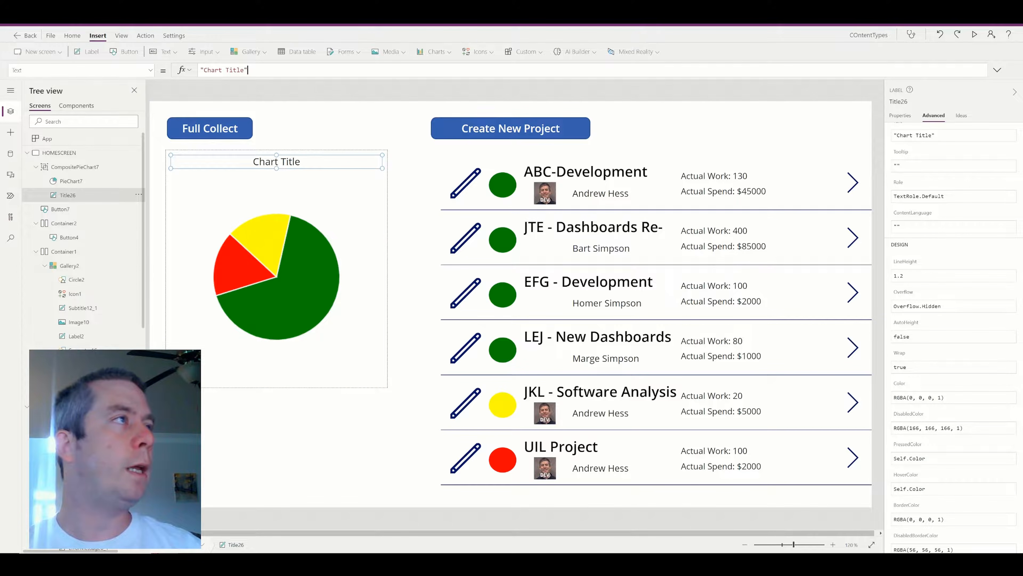
left_click_drag(244, 70, 204, 70)
type("Project Status")
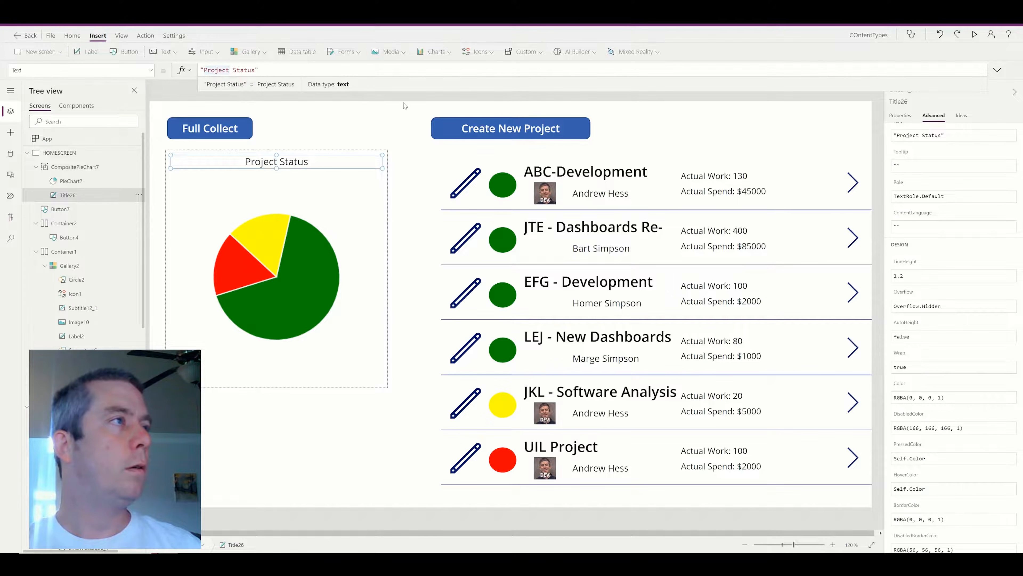
left_click(361, 249)
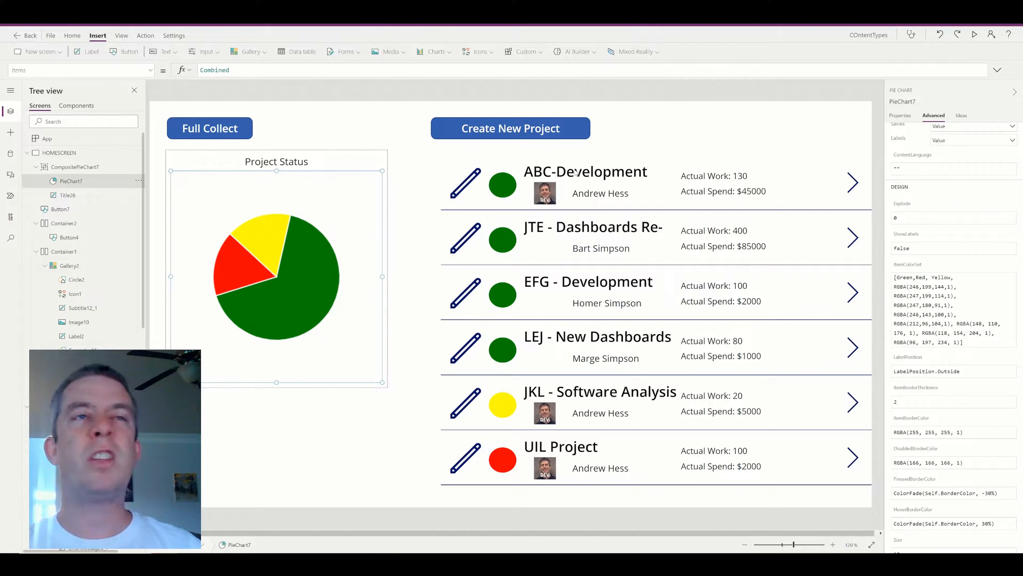
left_click(976, 35)
left_click(571, 65)
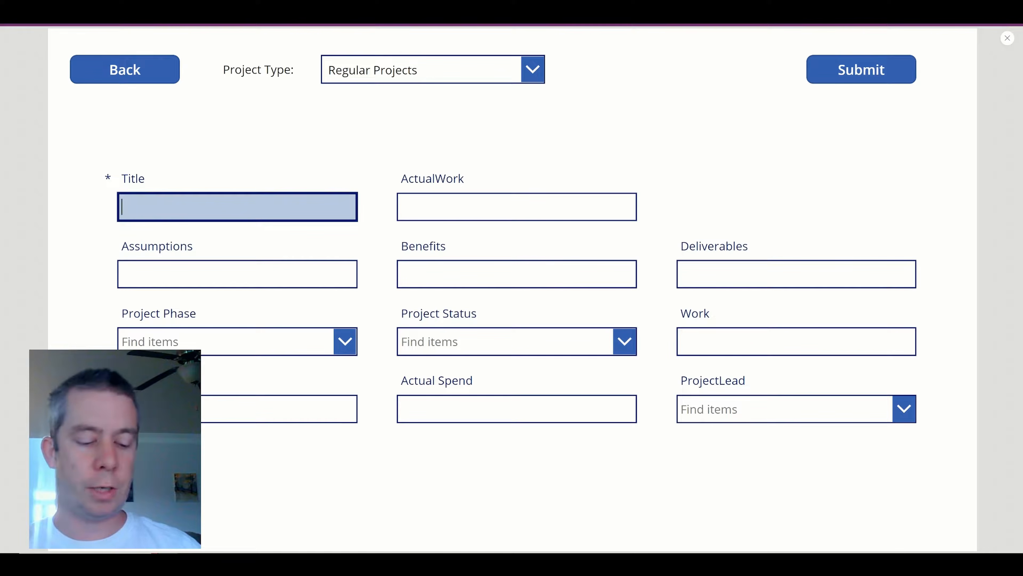
Title the new project 'UIE - Project' with Yellow status and Initiate phase.
type("JDK")
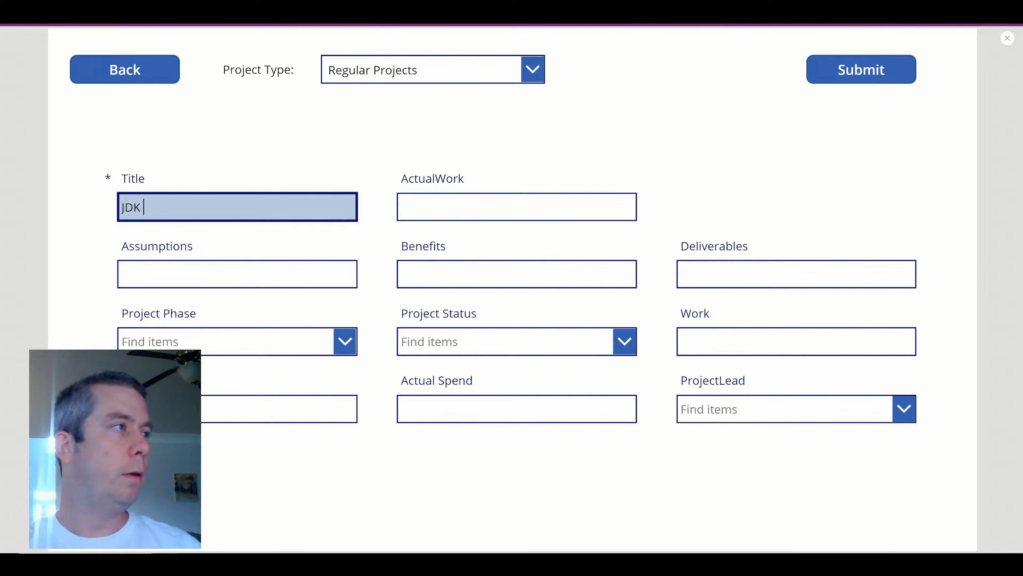
type("UIE")
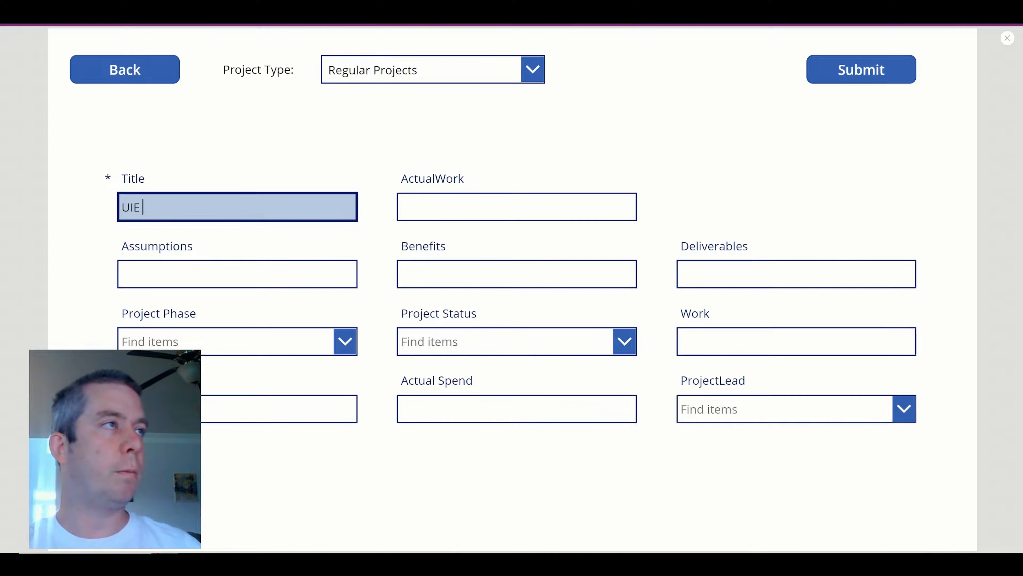
type(" - ")
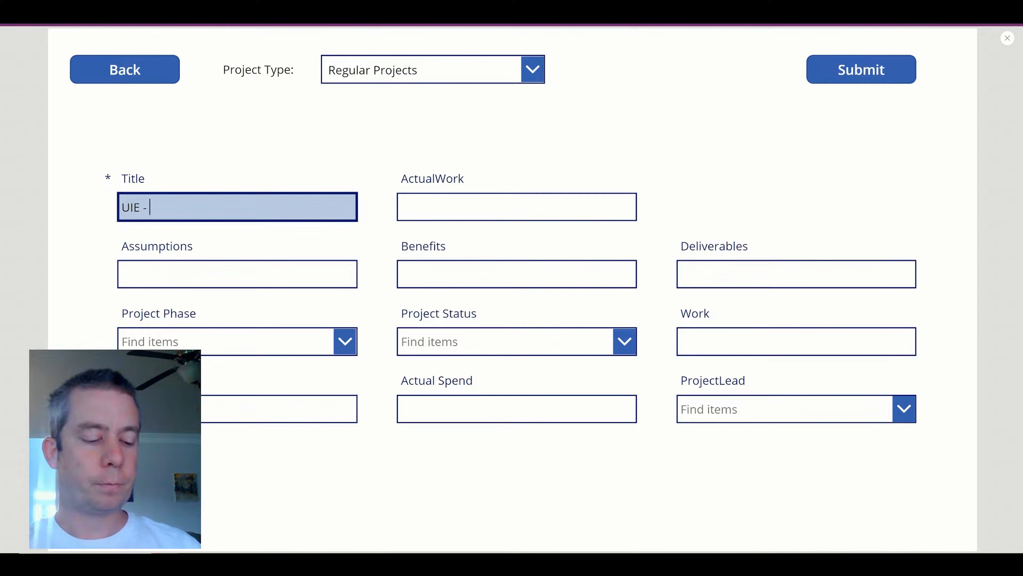
type("Project")
left_click(463, 347)
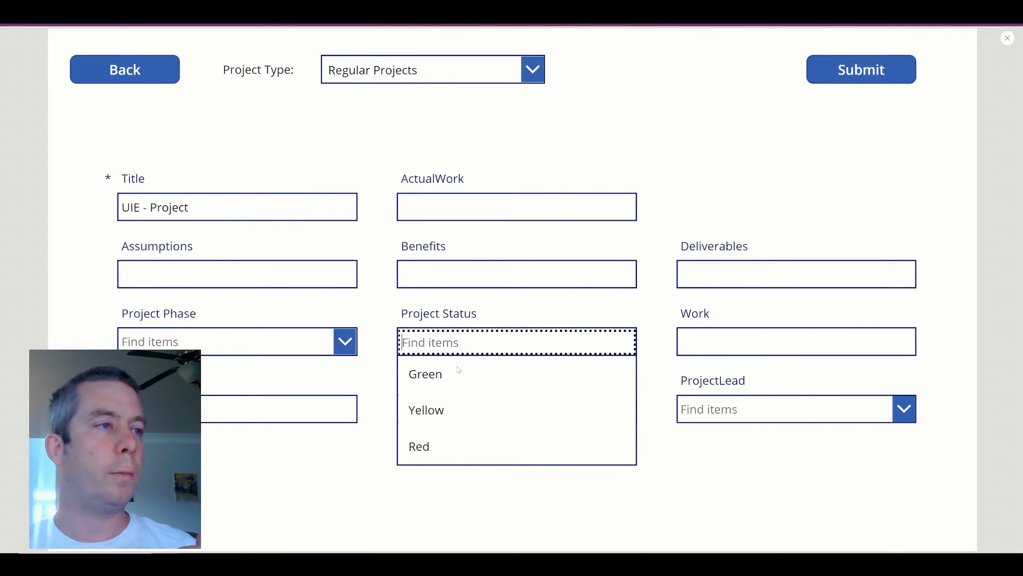
left_click(464, 410)
left_click(219, 347)
left_click(217, 372)
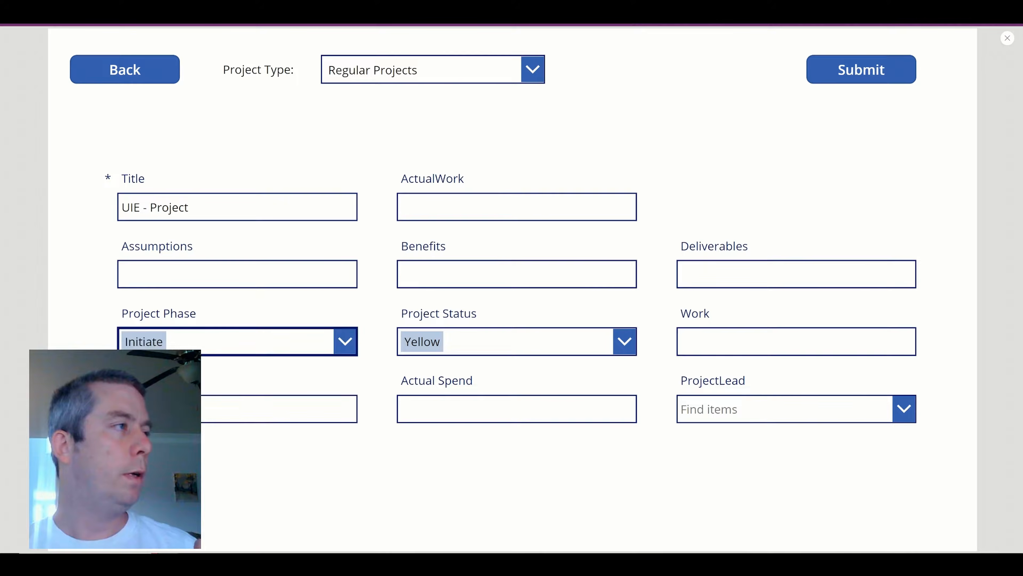
Enter 10 for ActualWork and Work, pick the project lead by name, and submit the project.
left_click(469, 213)
type("10")
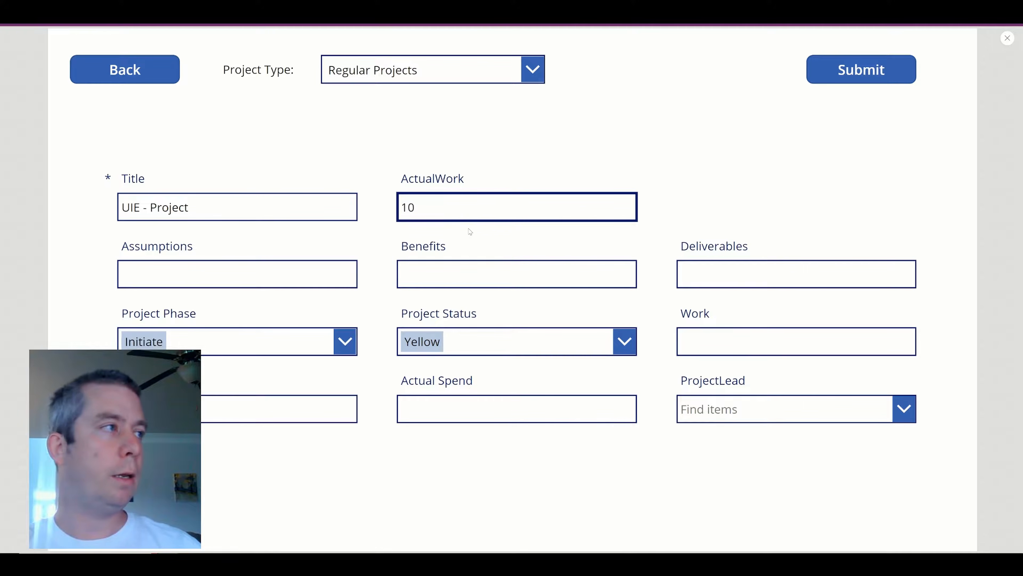
left_click(732, 354)
type("10")
key("Tab")
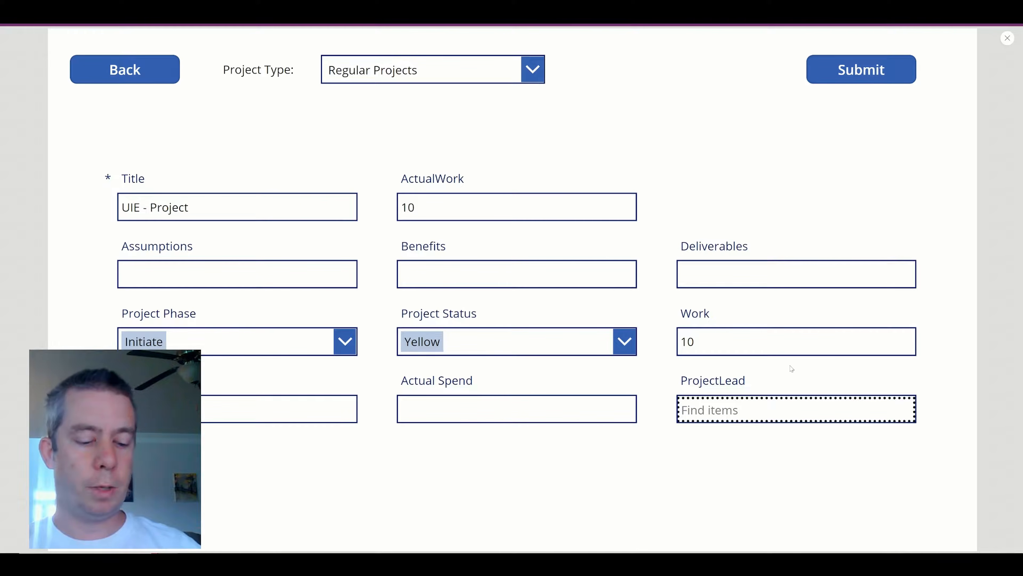
type("Bart Simpson")
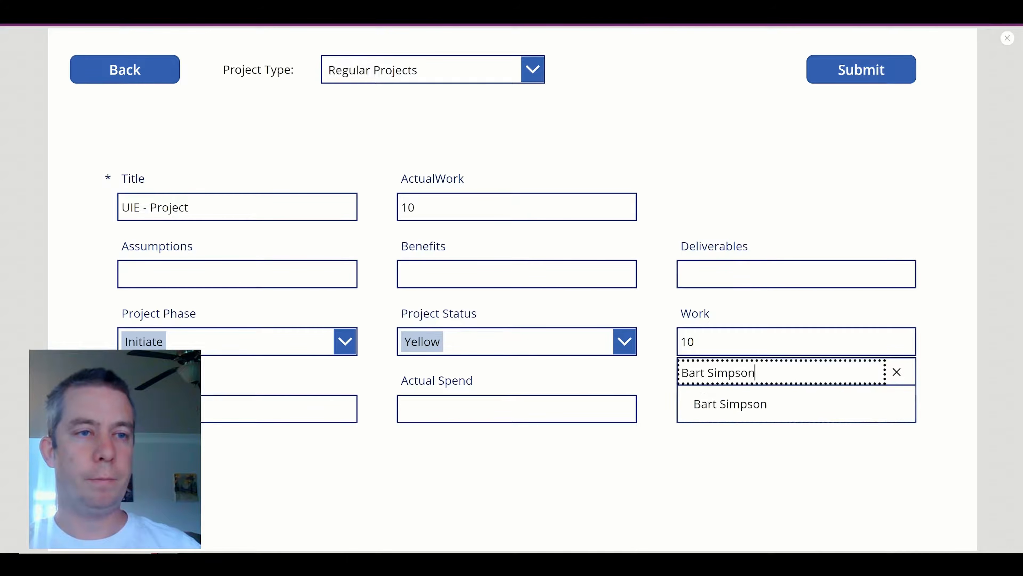
left_click(730, 403)
left_click(838, 75)
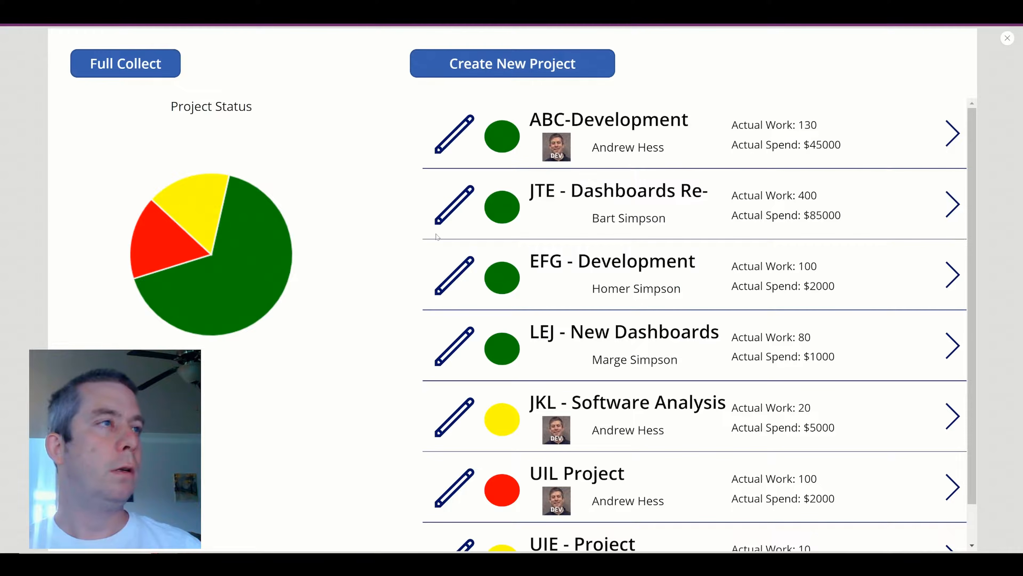
Run Full Collect in preview so the pie's yellow slice grows.
scroll(616, 309, "down", 1)
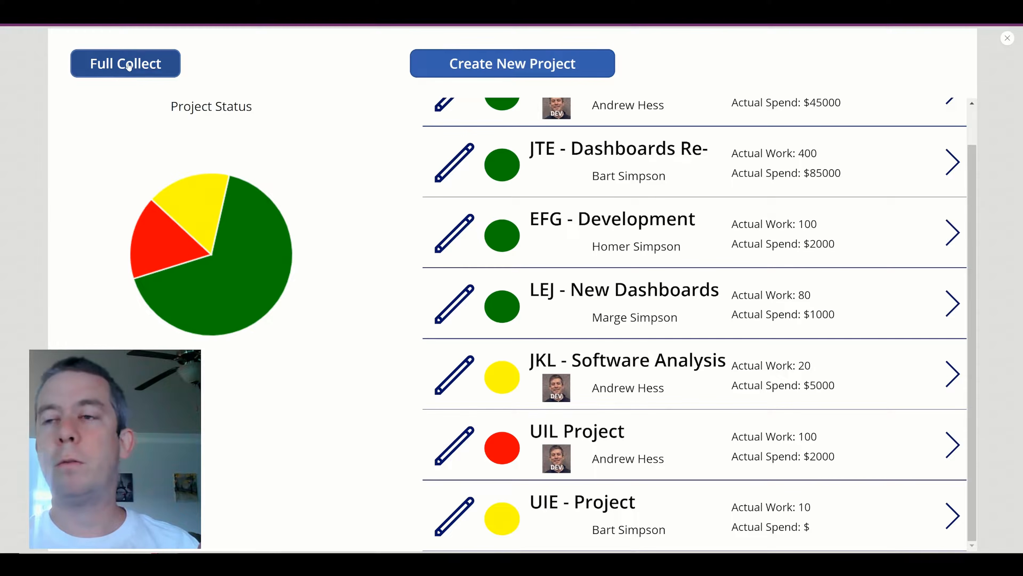
left_click(140, 64)
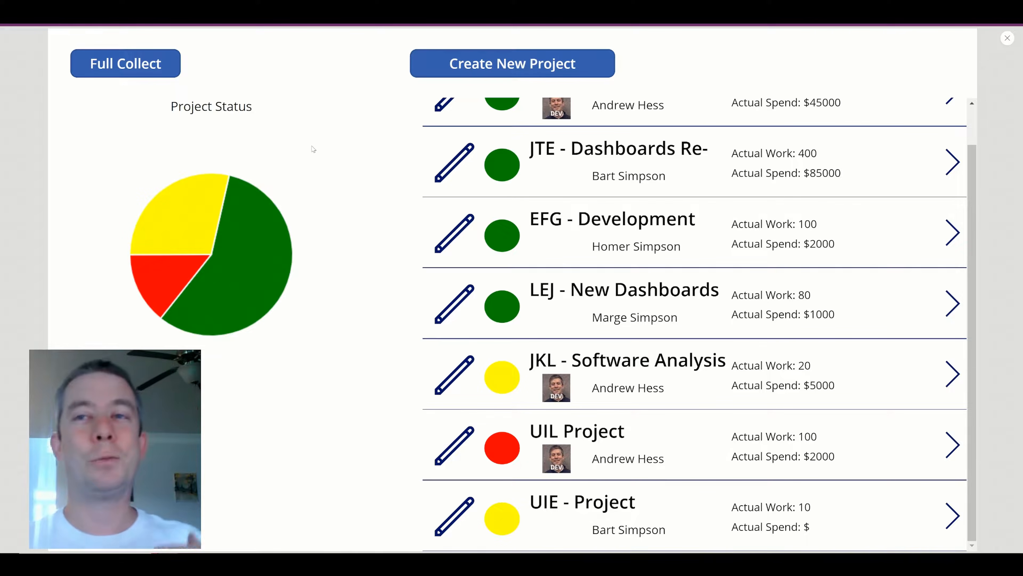
Cut the collection formula out of the Full Collect button's OnSelect property.
left_click(1007, 39)
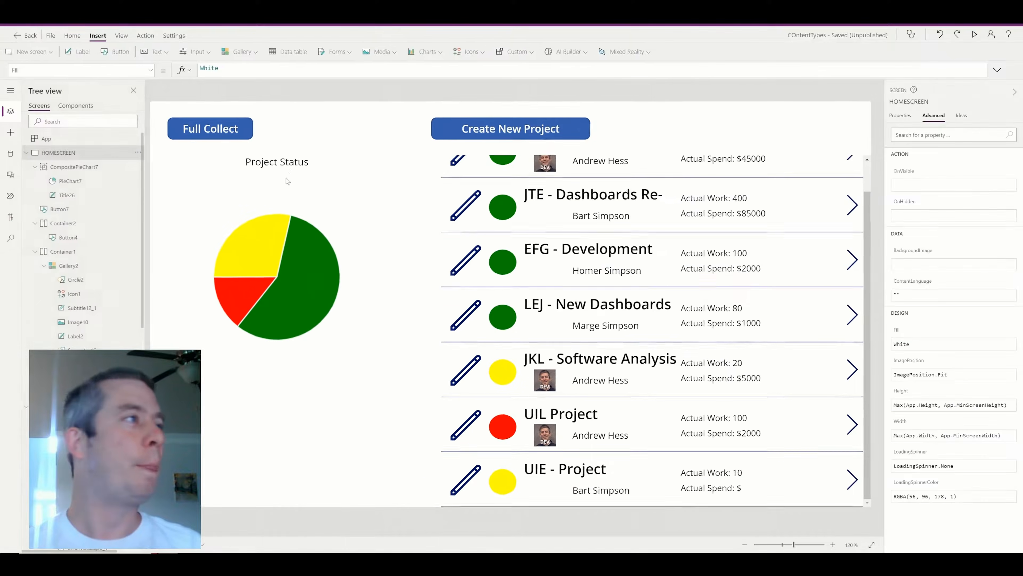
left_click(224, 134)
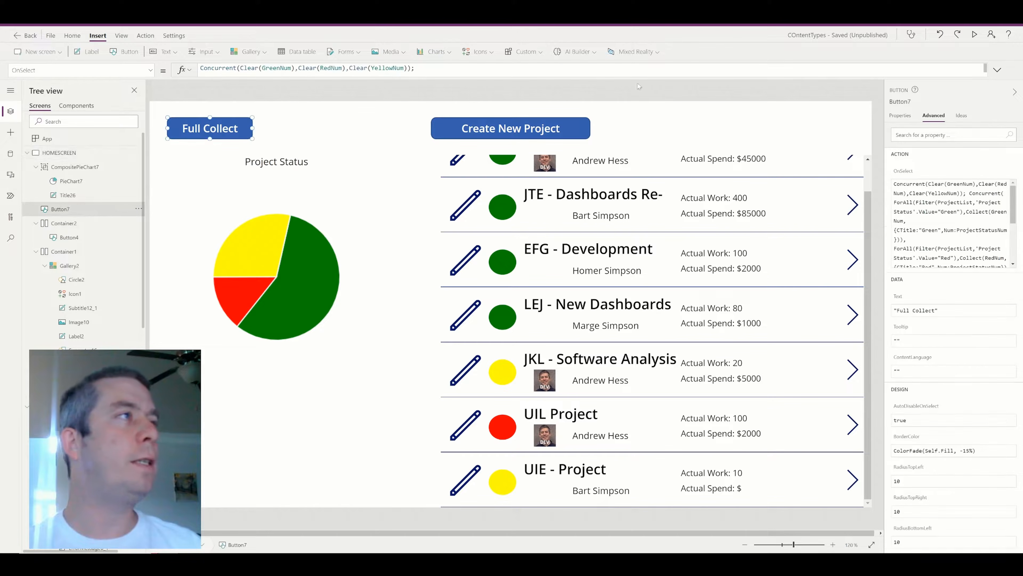
left_click(998, 70)
scroll(422, 95, "down", 3)
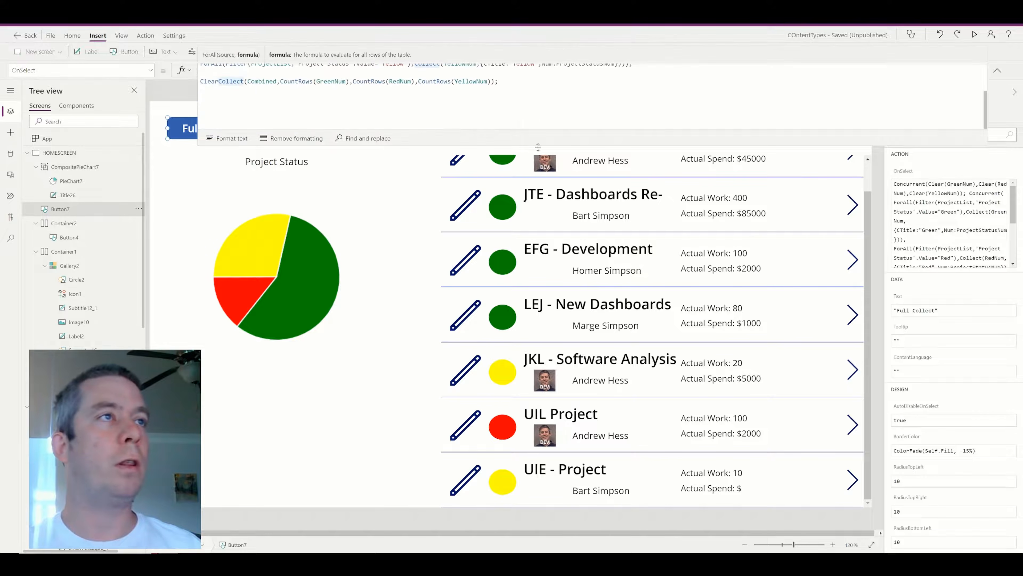
left_click_drag(539, 146, 539, 239)
left_click(201, 139)
key("ctrl+a")
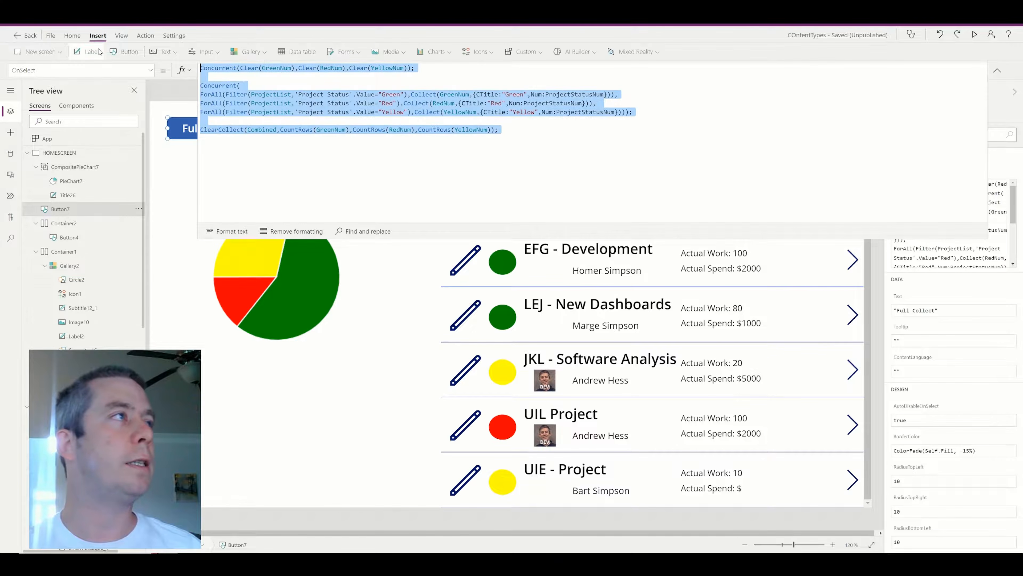
key("Delete")
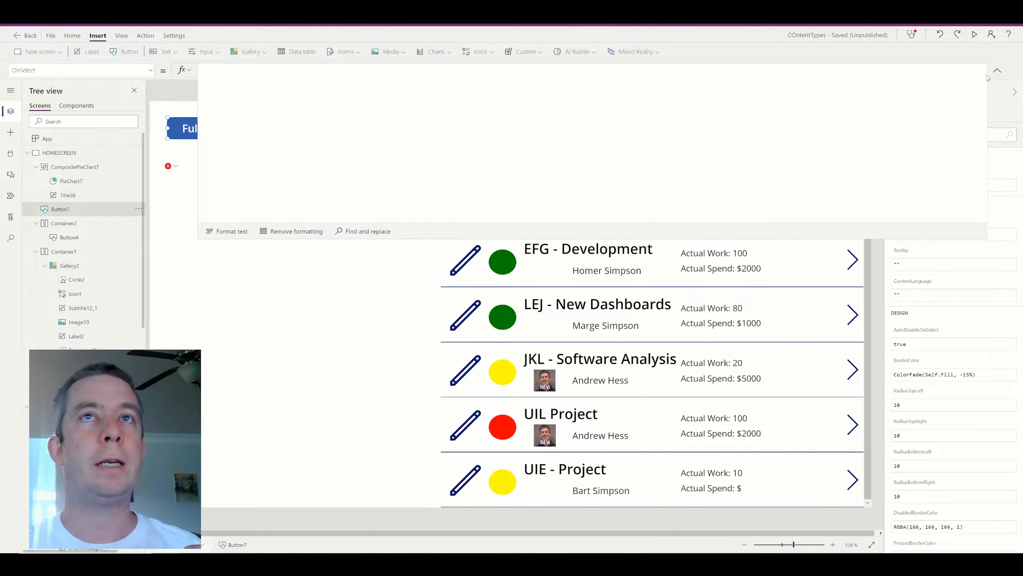
left_click(996, 70)
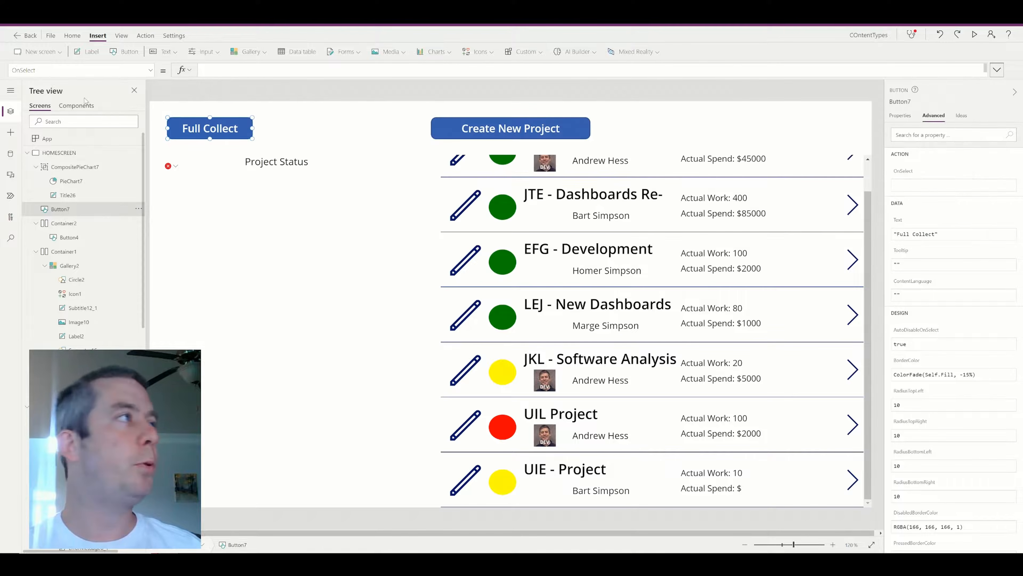
Paste the collection formula into the HOMESCREEN OnVisible property.
left_click(71, 155)
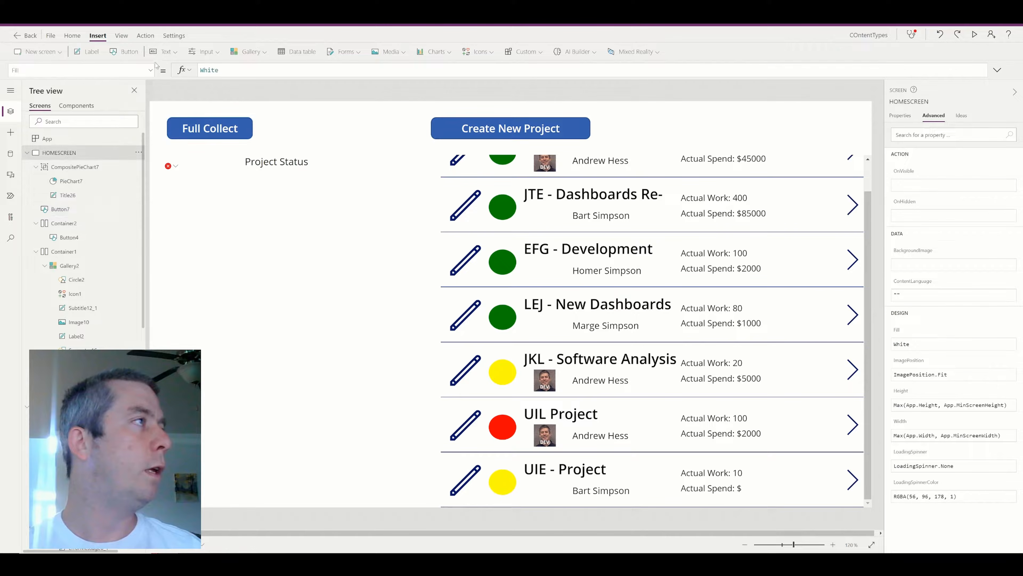
left_click(150, 70)
left_click(93, 227)
left_click(225, 70)
key("ctrl+v")
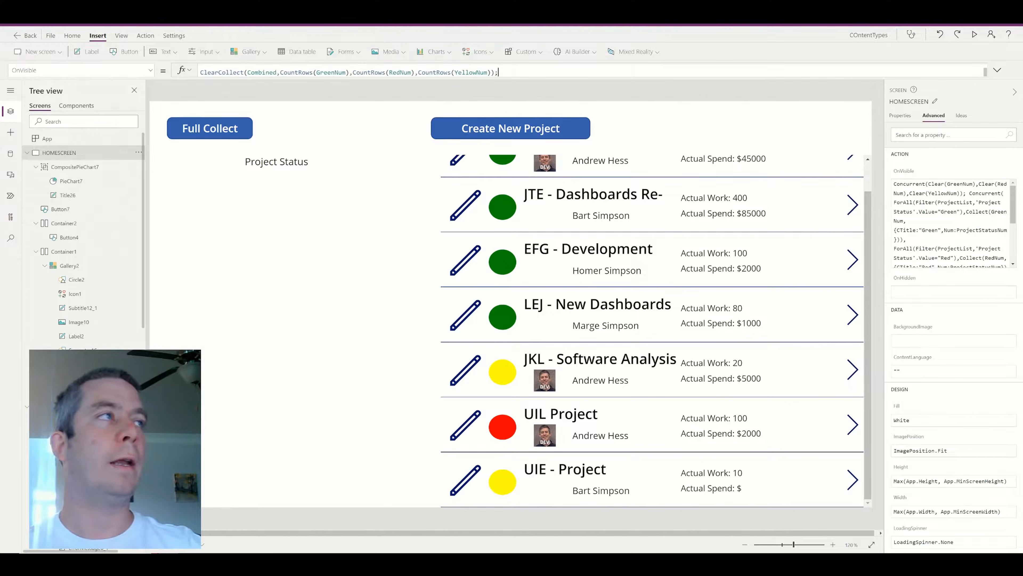
Preview the app, open the new-project form, and return to the project list.
left_click(974, 34)
left_click(512, 63)
left_click(129, 69)
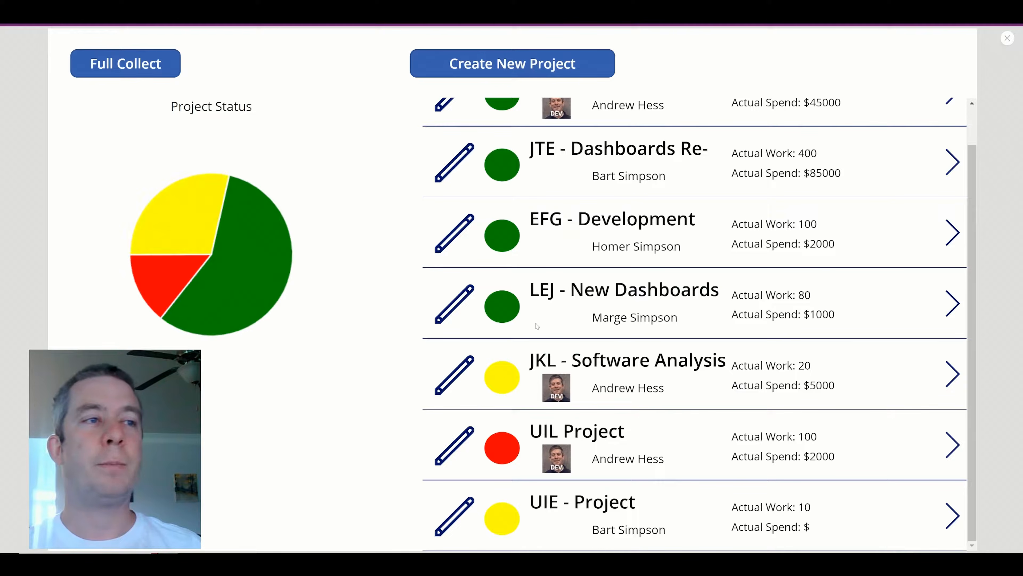
scroll(537, 323, "up", 2)
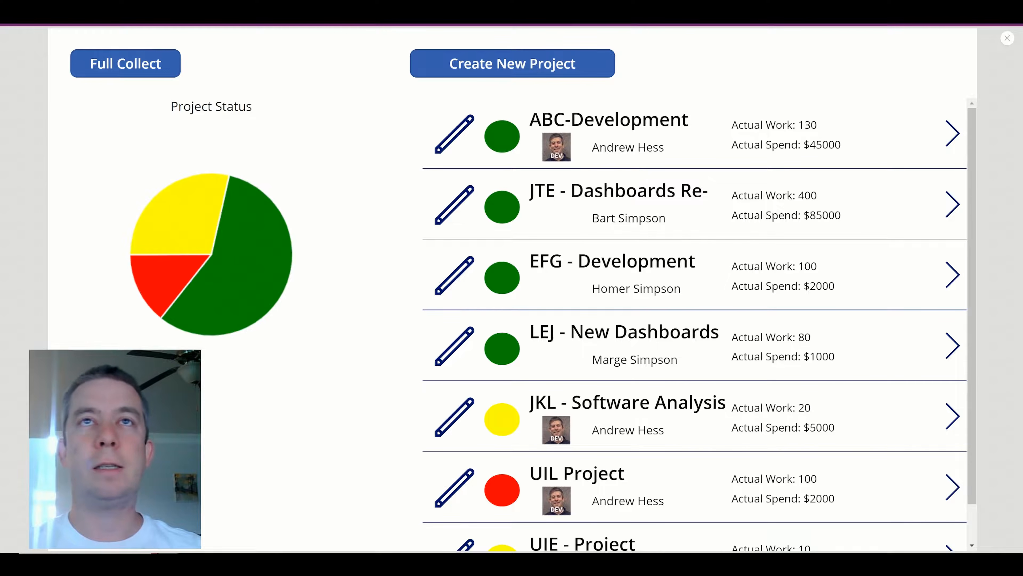
Set PieChart7's ShowLabels to true and preview the pie labelled 2, 1 and 4.
left_click(1007, 38)
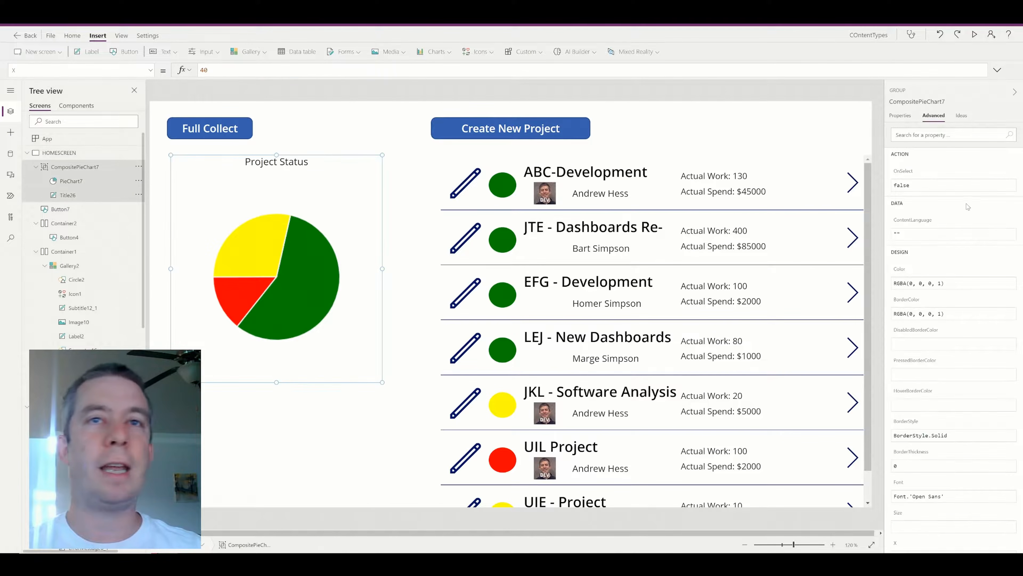
left_click(901, 115)
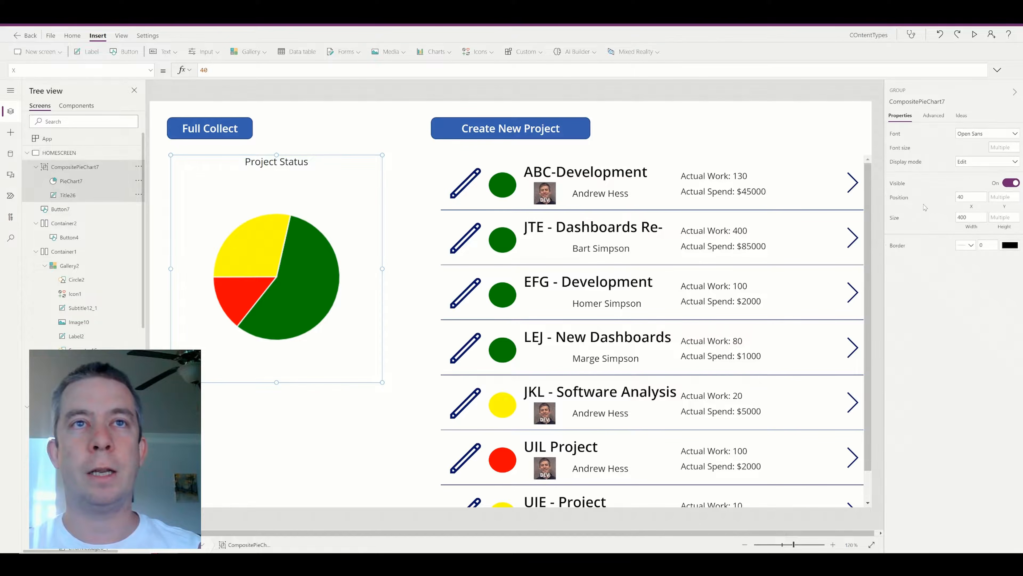
left_click(933, 117)
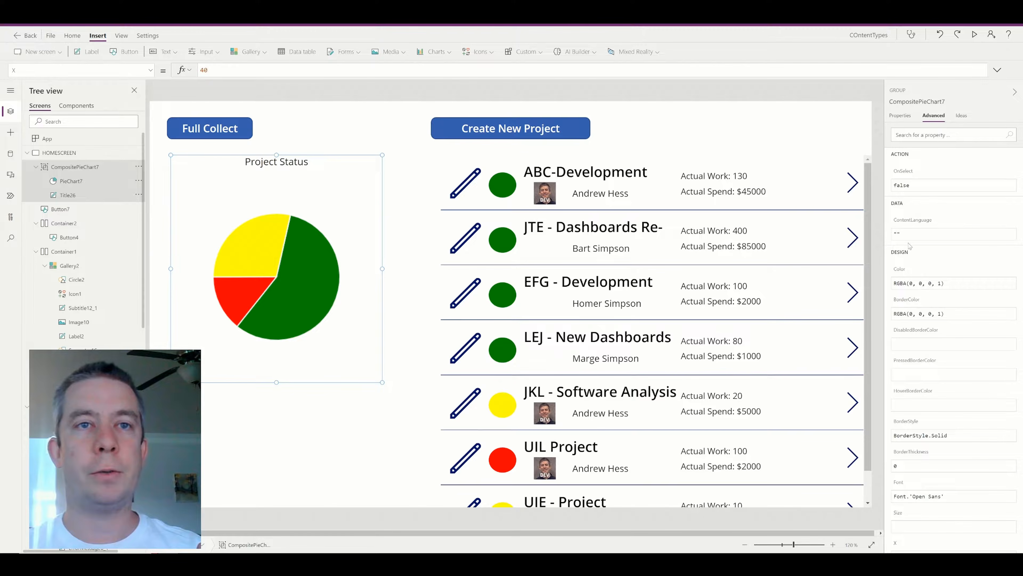
left_click(302, 266)
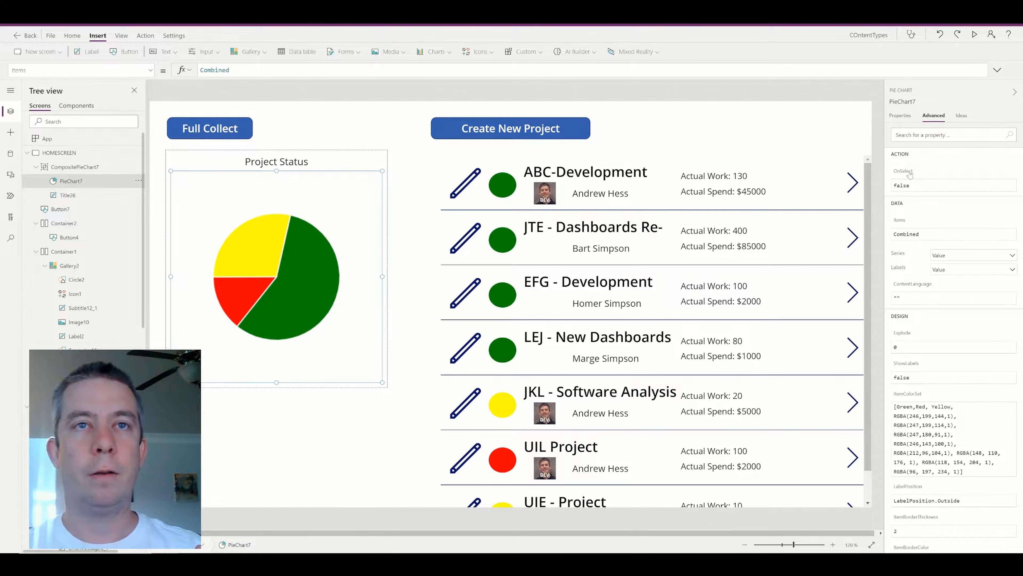
left_click(901, 116)
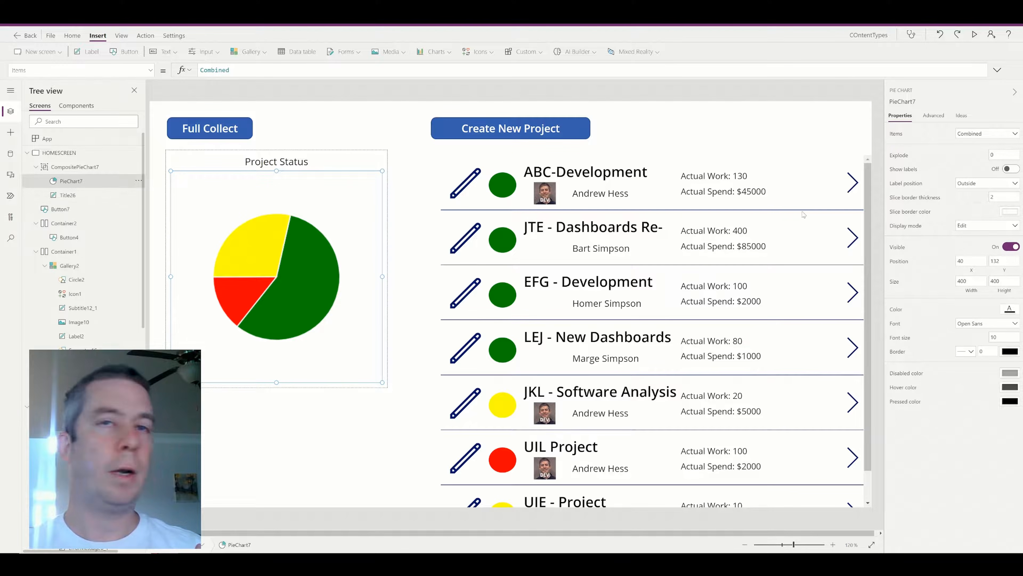
left_click(934, 116)
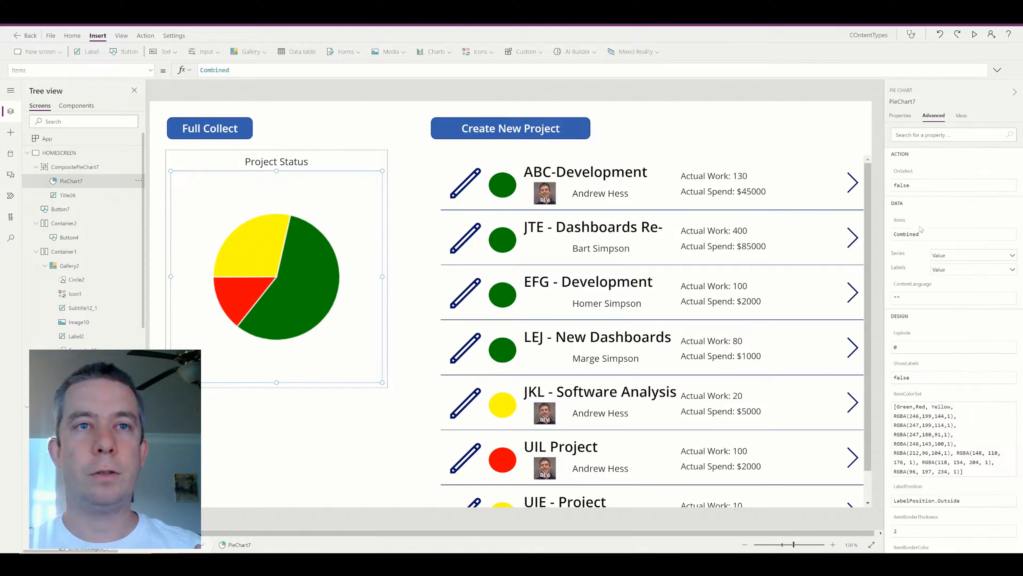
scroll(919, 332, "down", 2)
left_click_drag(912, 314, 838, 321)
type("true")
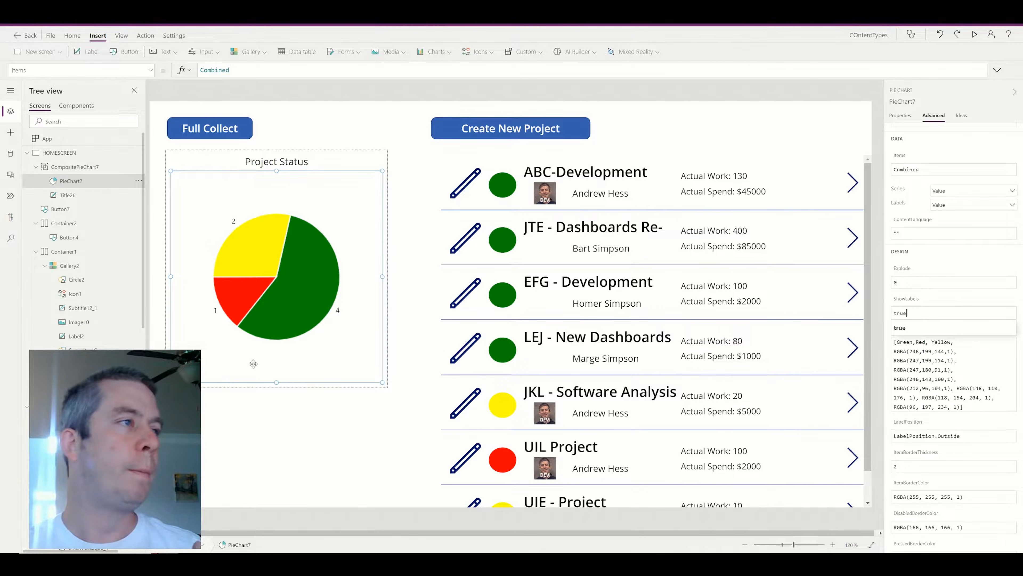
left_click(975, 38)
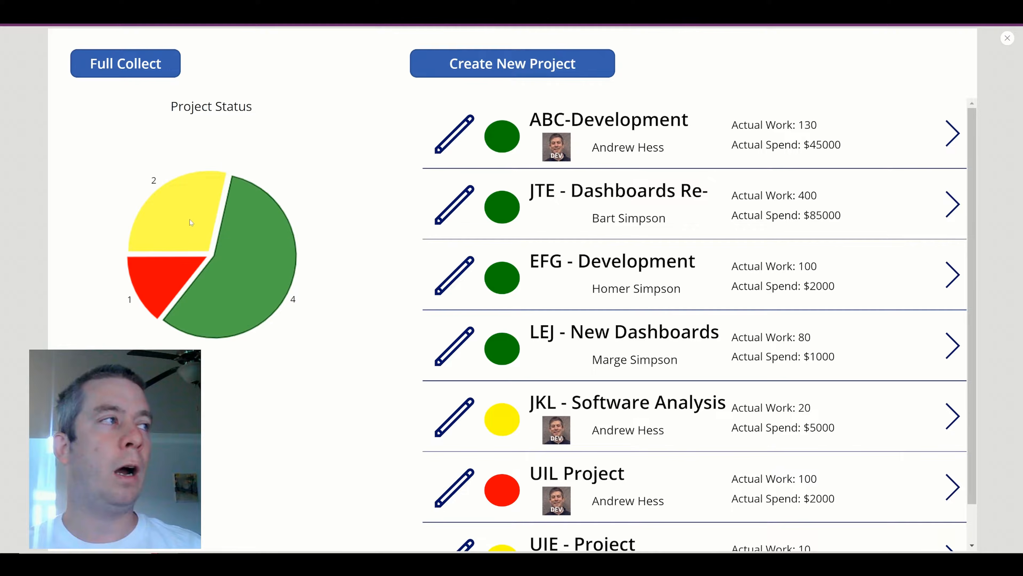
Reopen the preview, enlarge a project dashboard template example, then return to the editor.
scroll(518, 328, "down", 1)
scroll(700, 326, "up", 1)
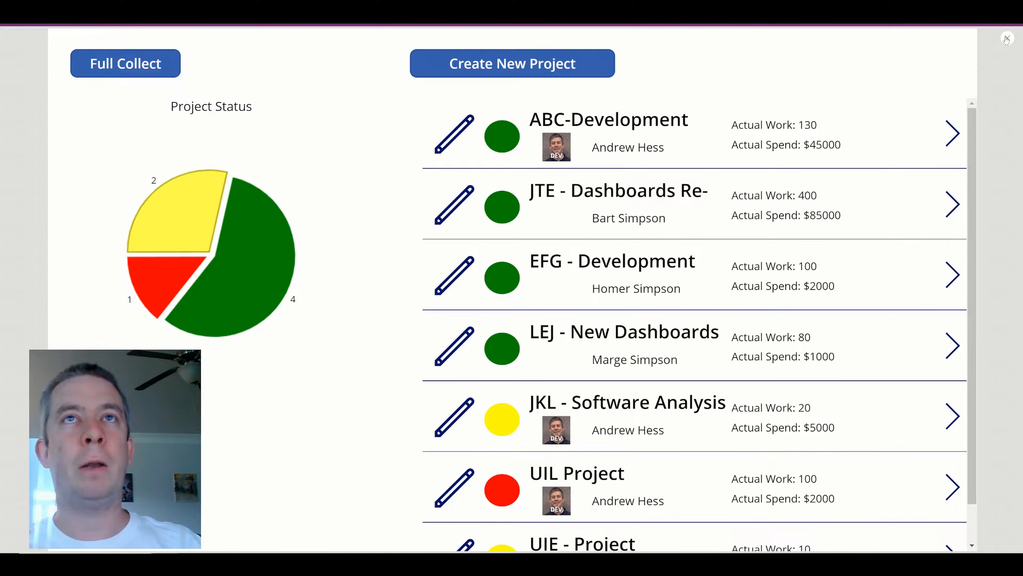
left_click(1007, 40)
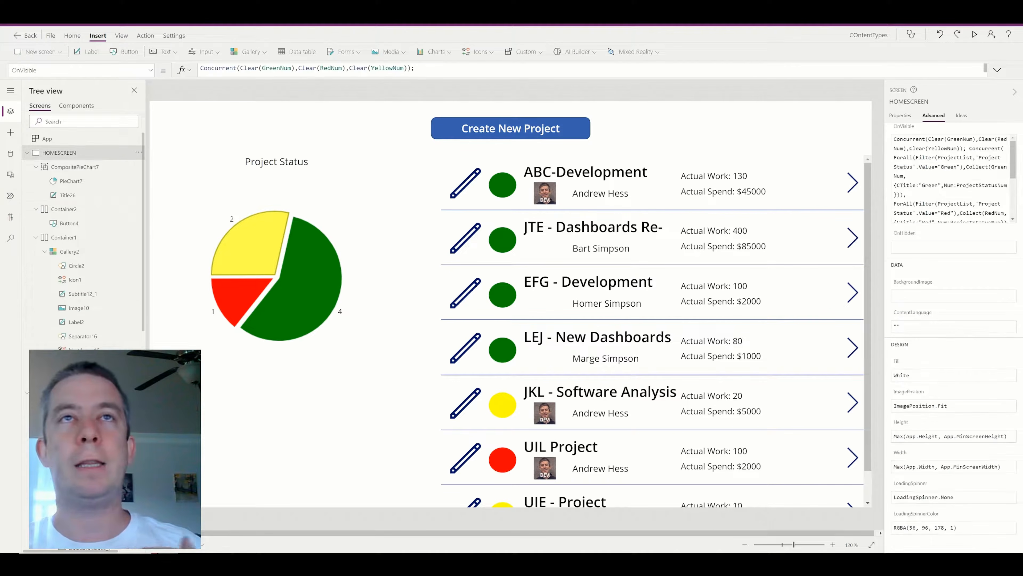
left_click(974, 35)
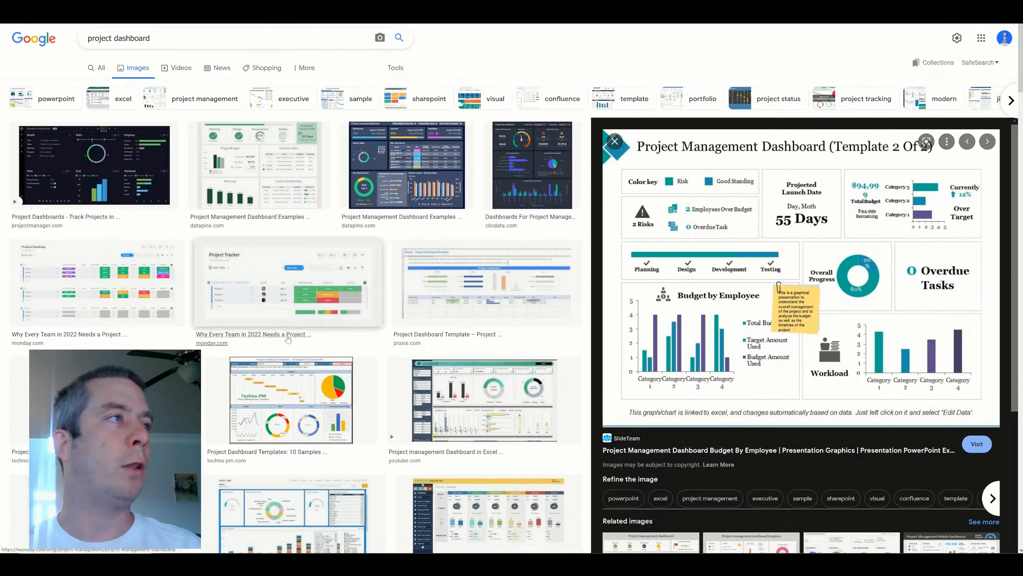
left_click(252, 387)
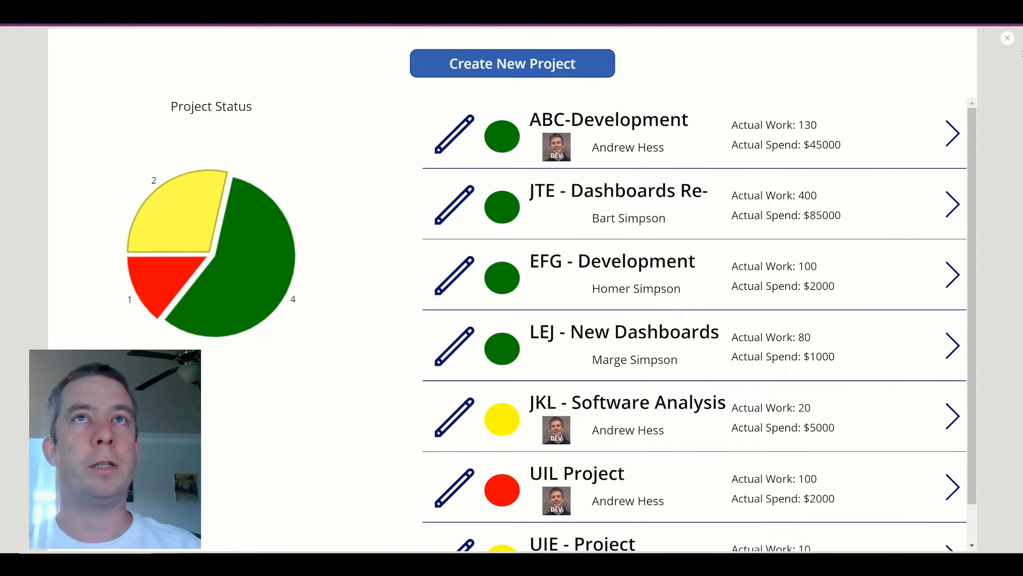
left_click(1008, 38)
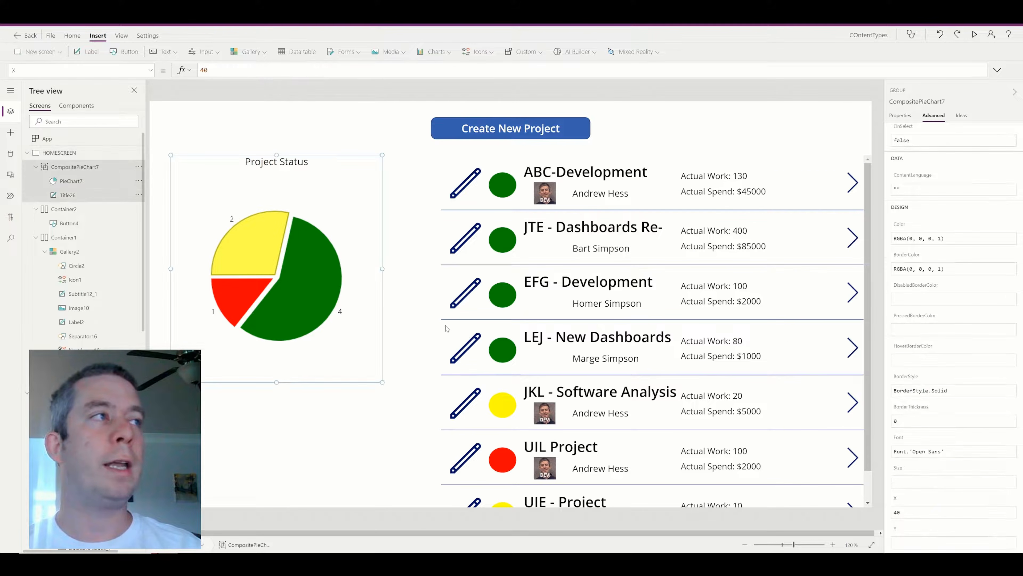